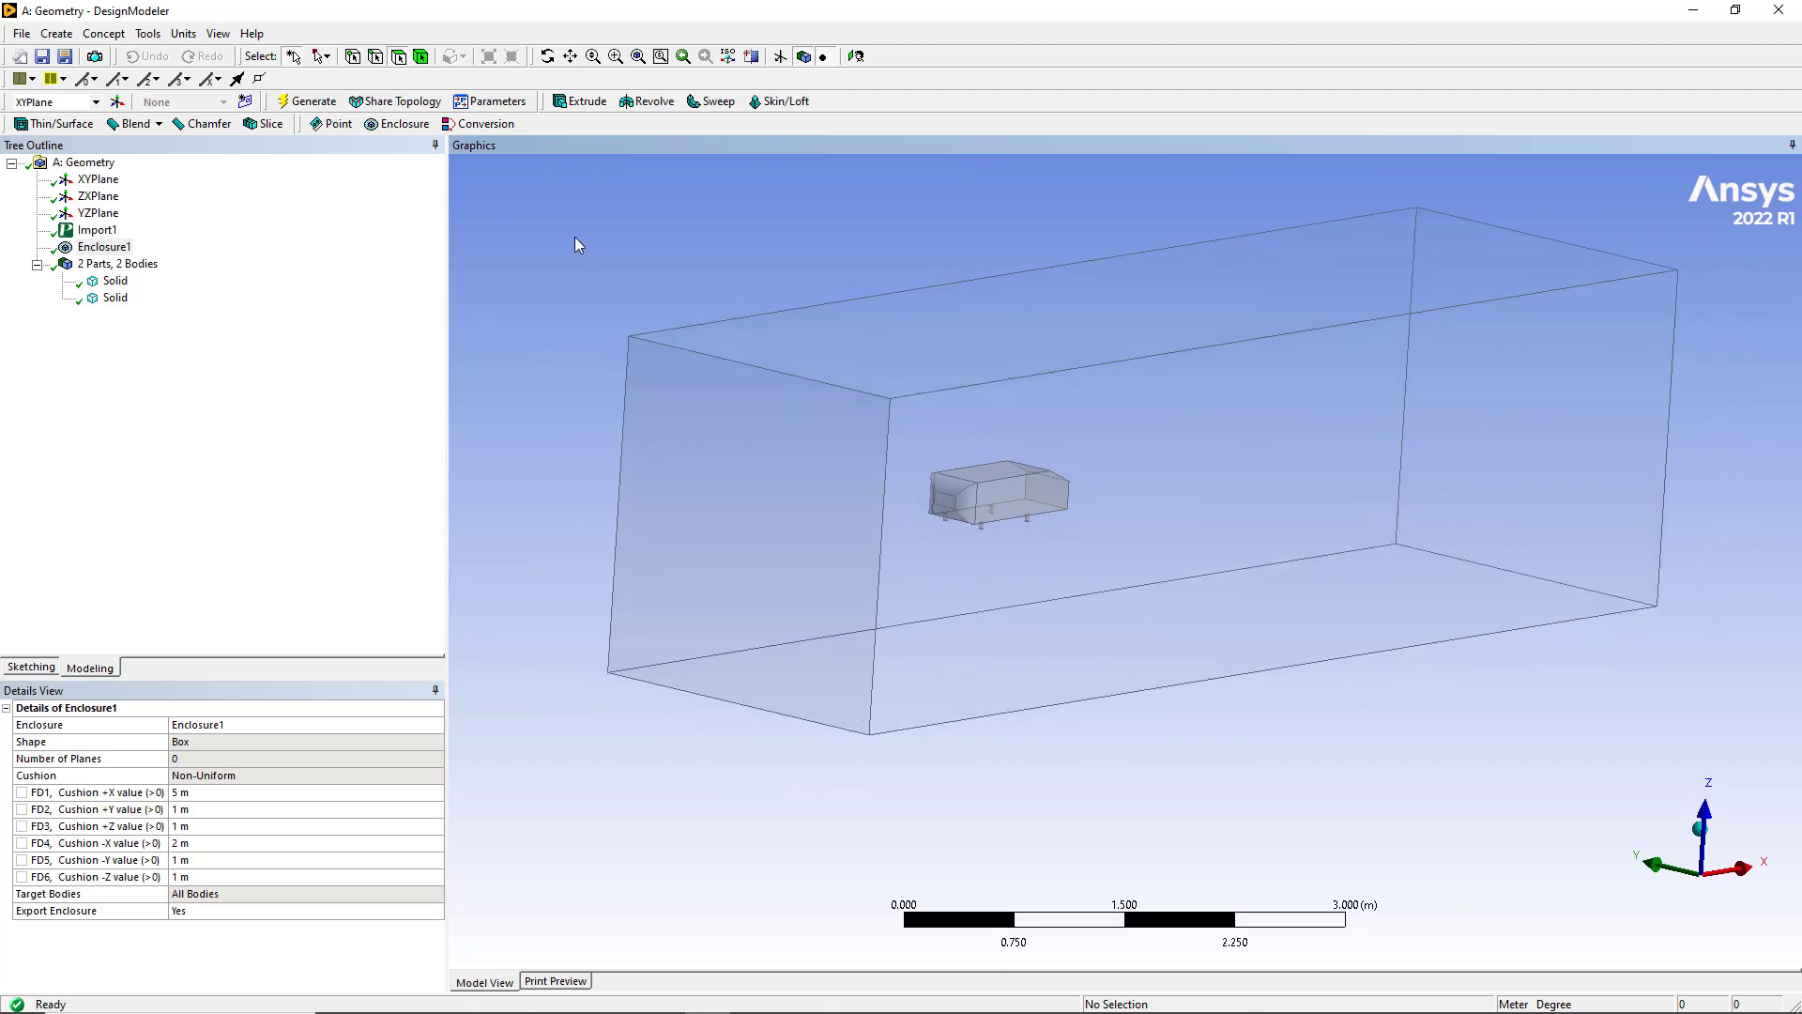
Add a Symmetry feature with a single symmetry plane, ZXPlane
left_click(148, 34)
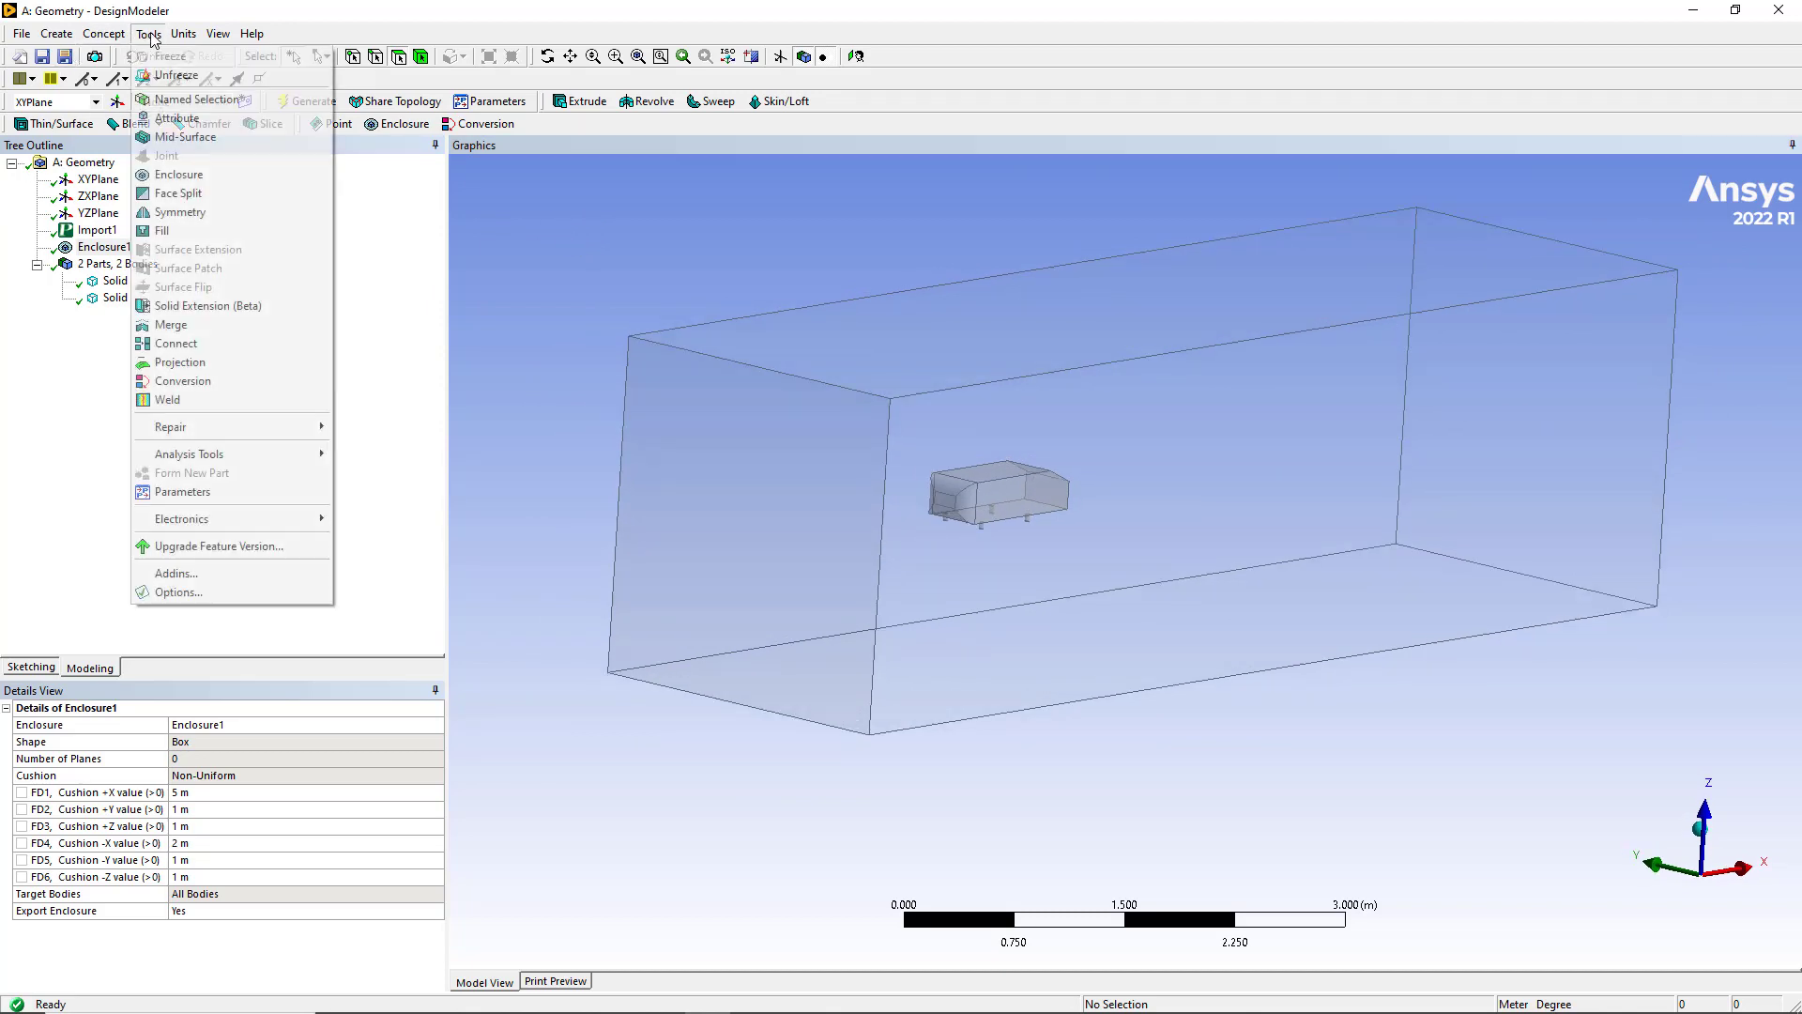
left_click(180, 212)
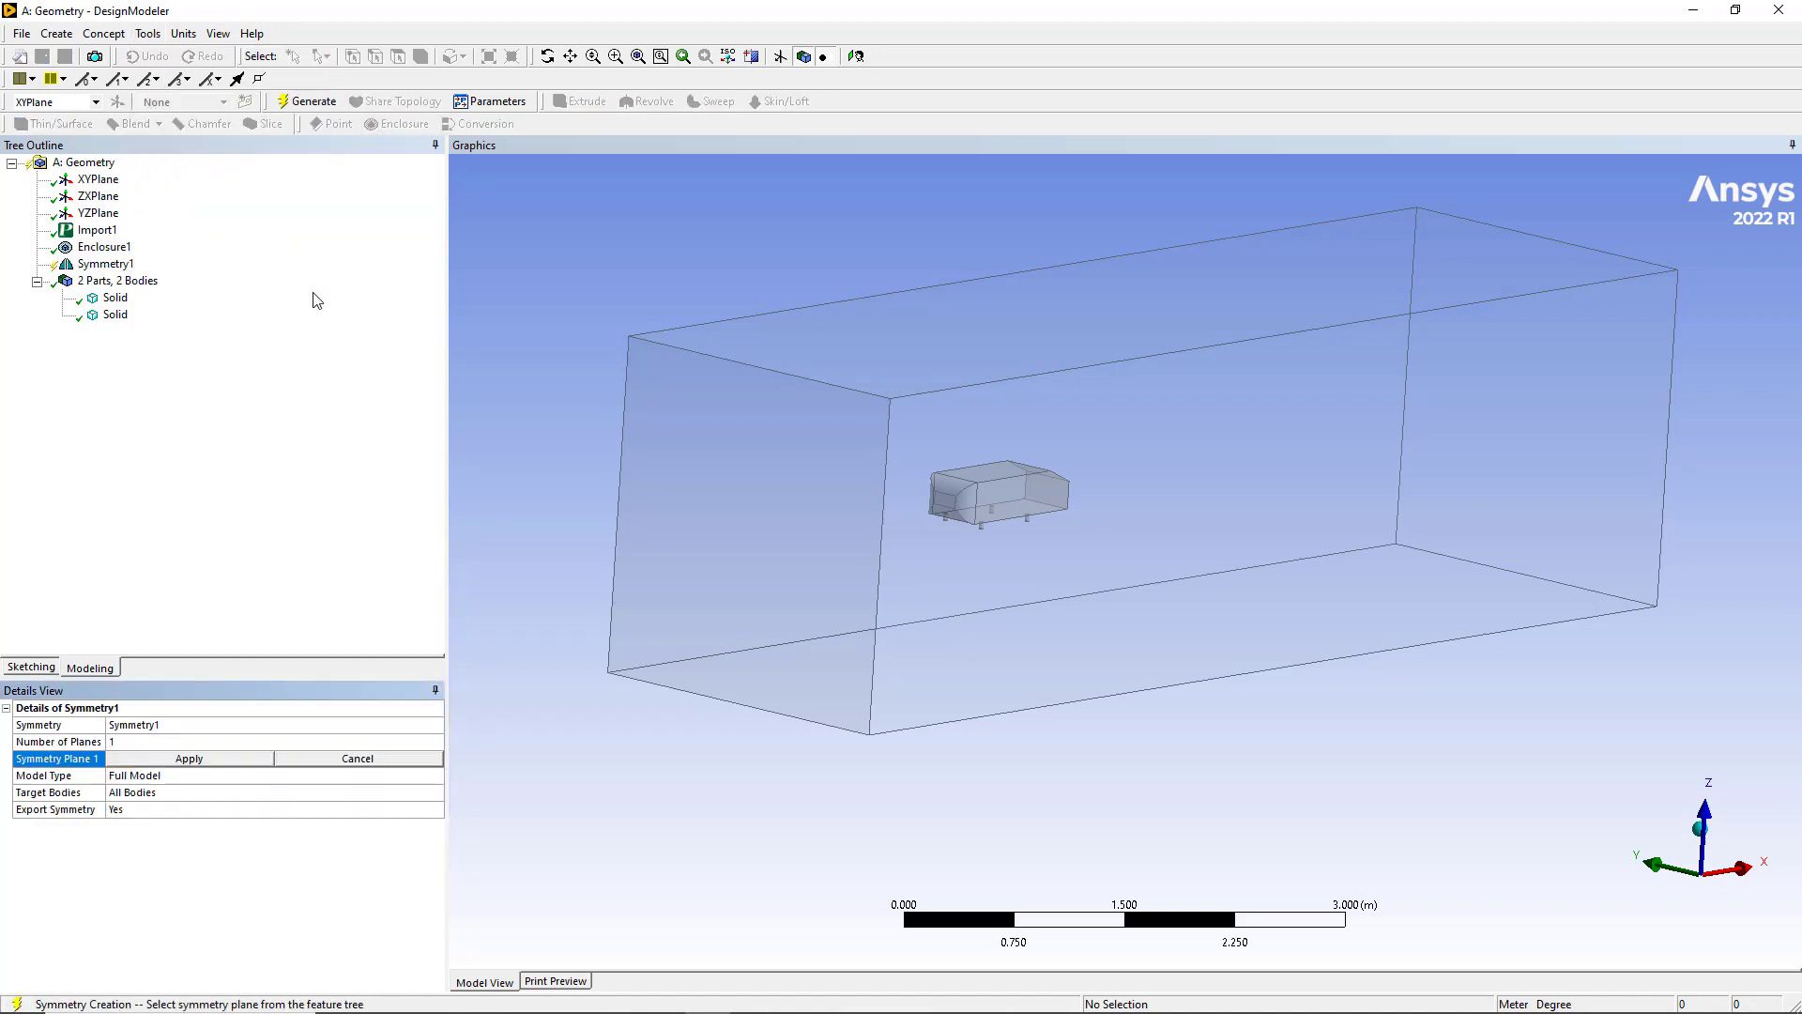
left_click(172, 745)
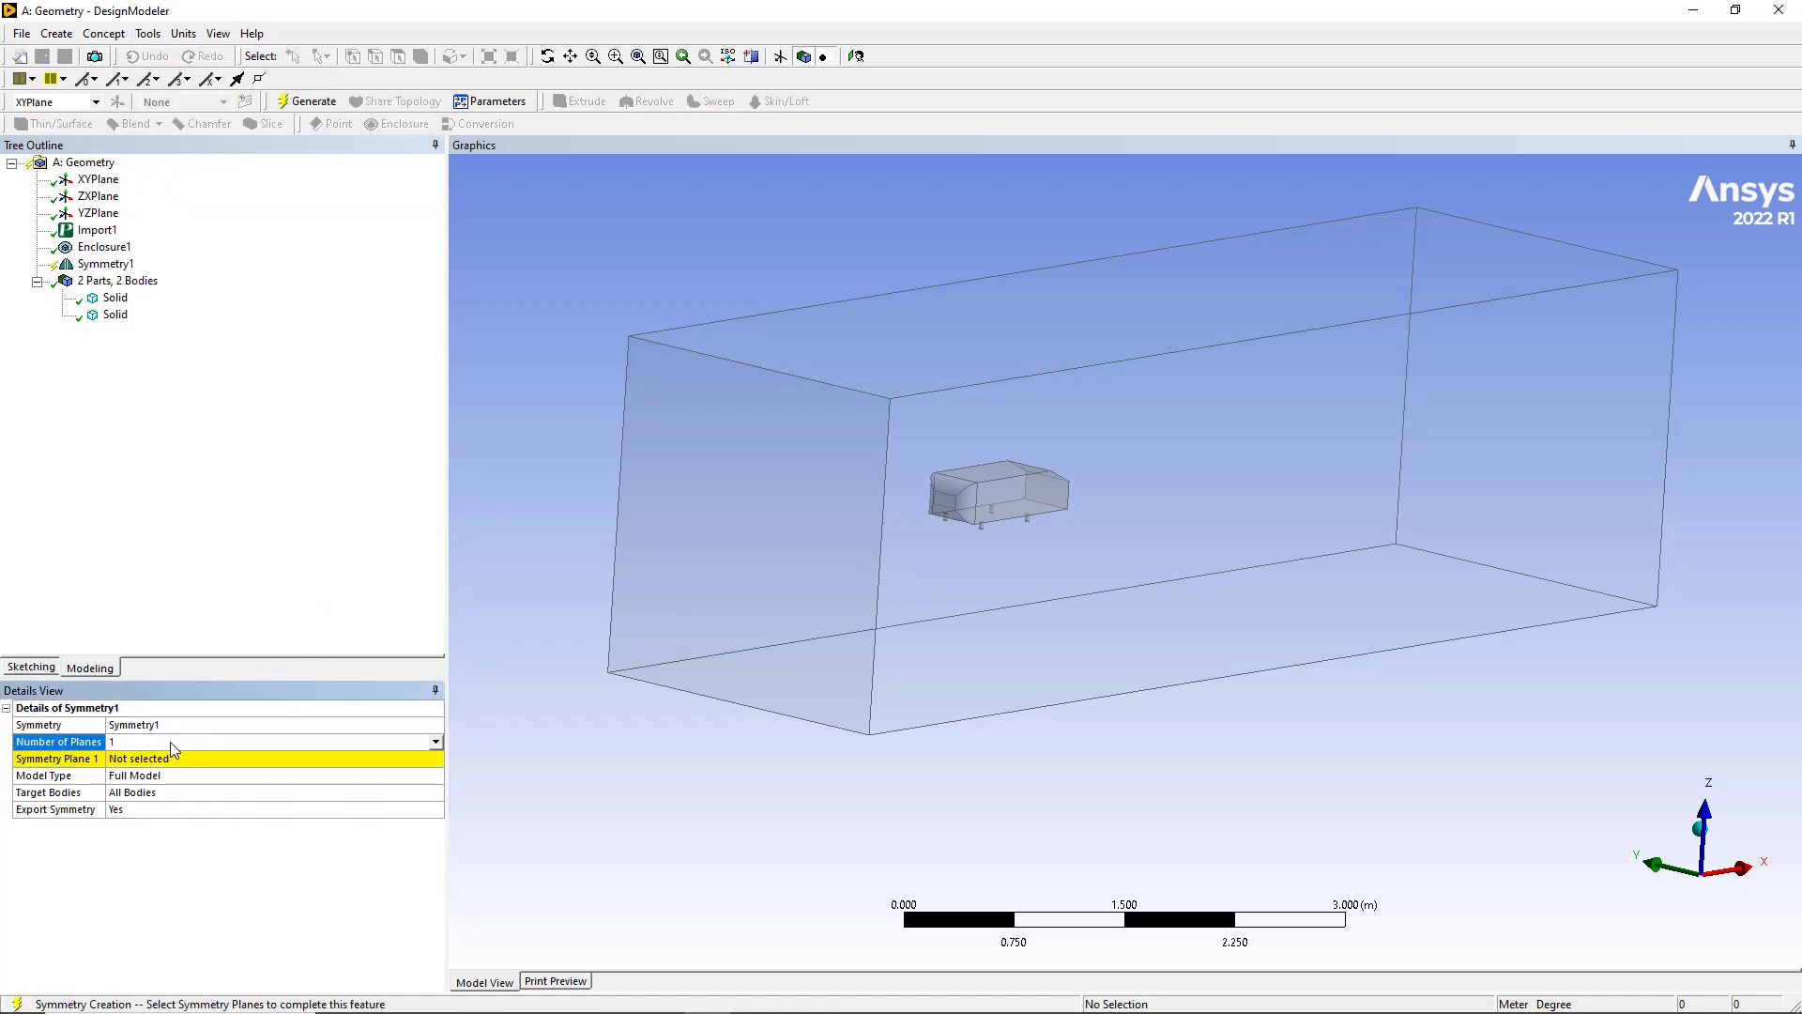
left_click(435, 743)
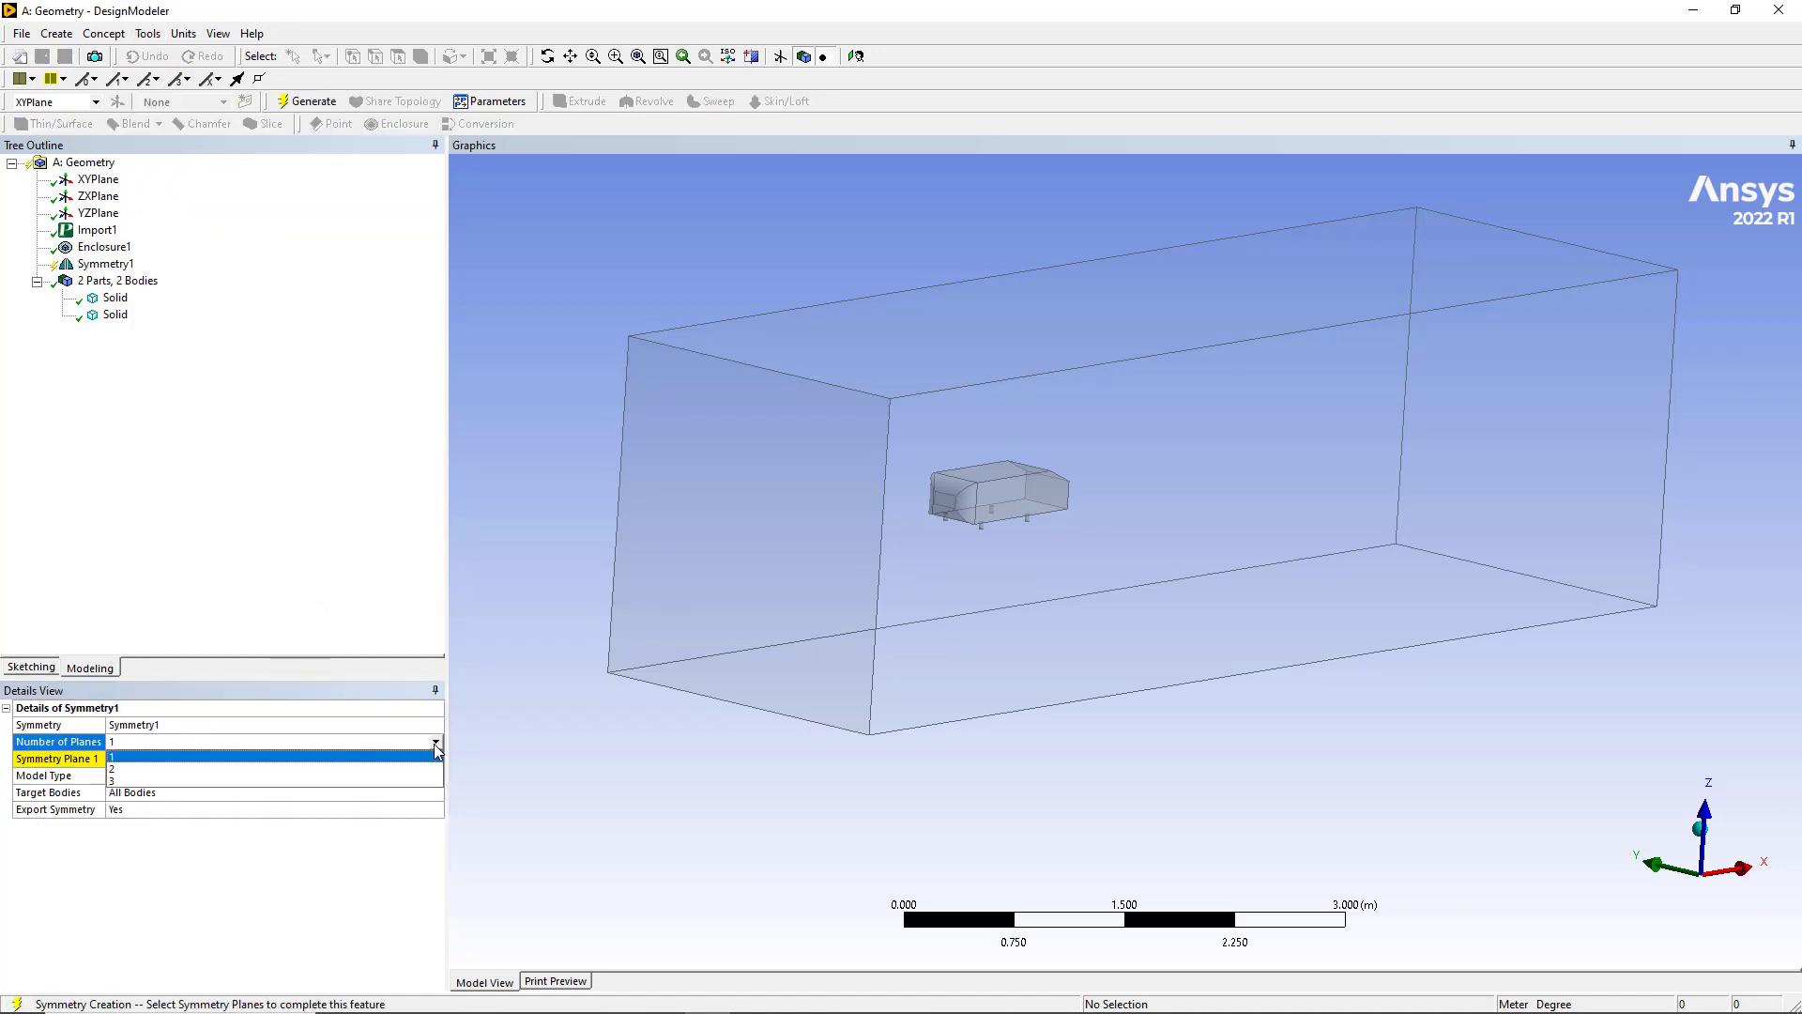
left_click(126, 758)
left_click(141, 759)
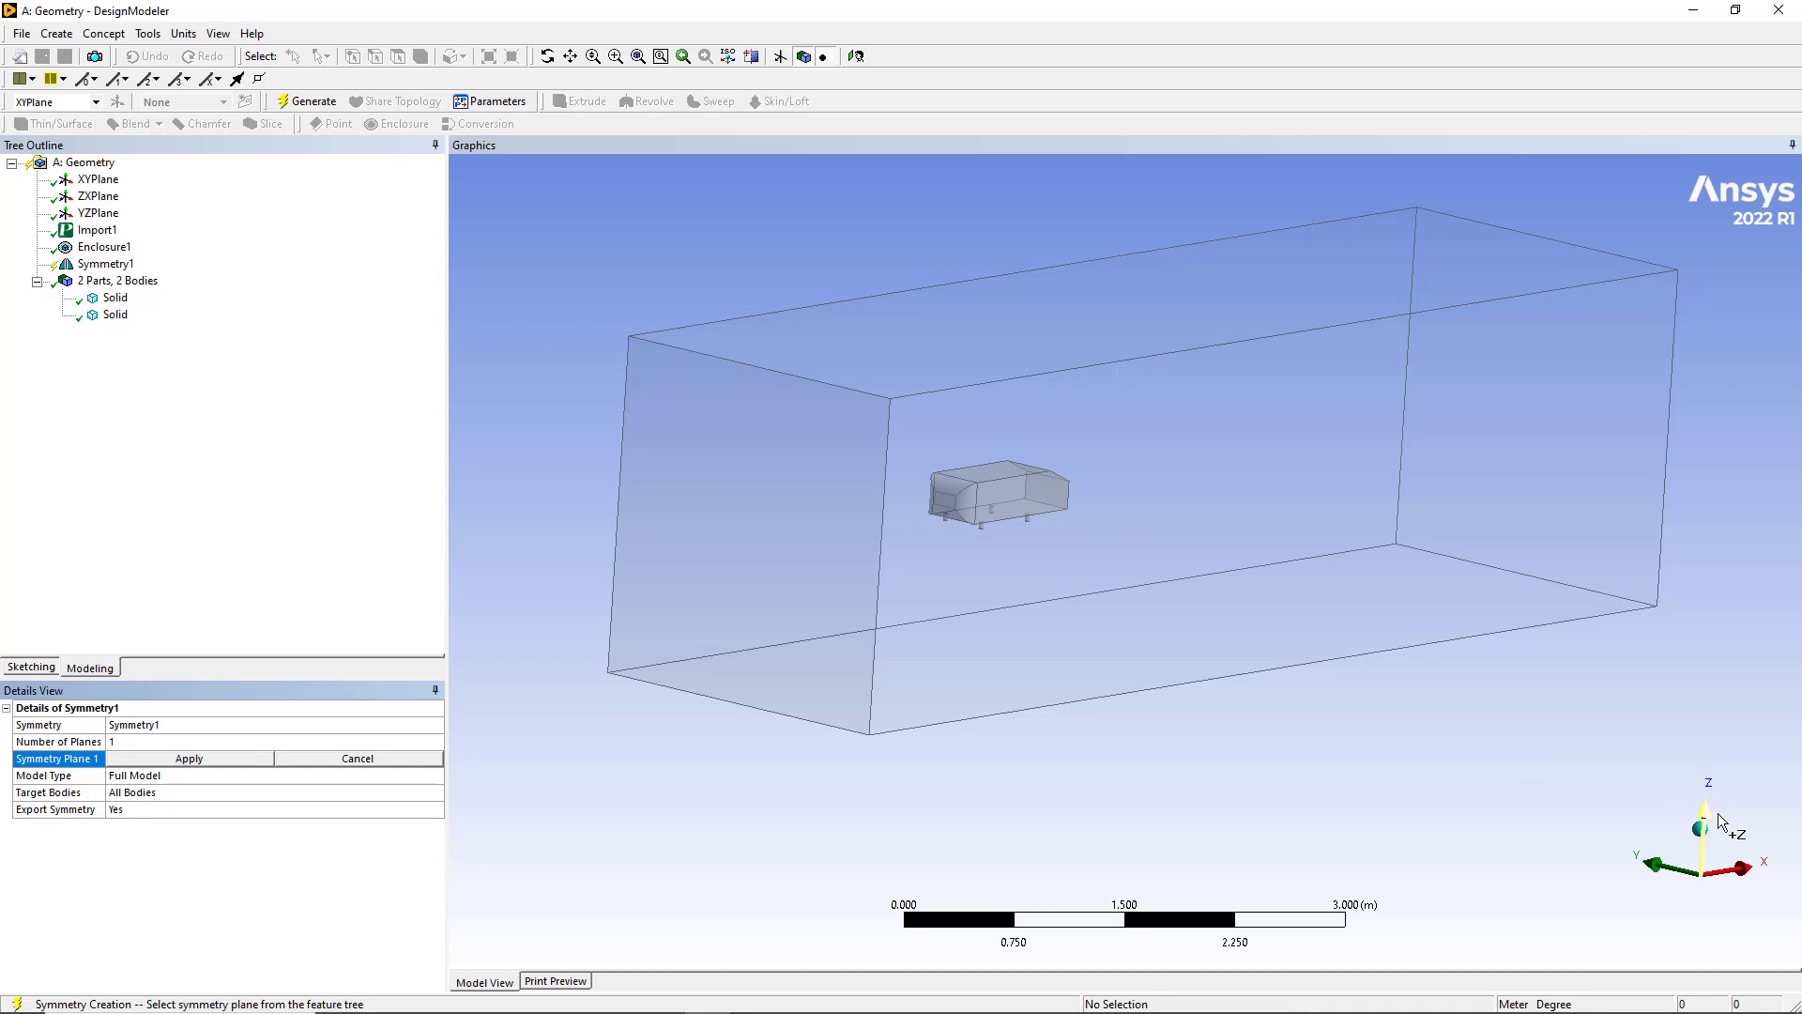
middle_click_drag(1333, 704, 1472, 728)
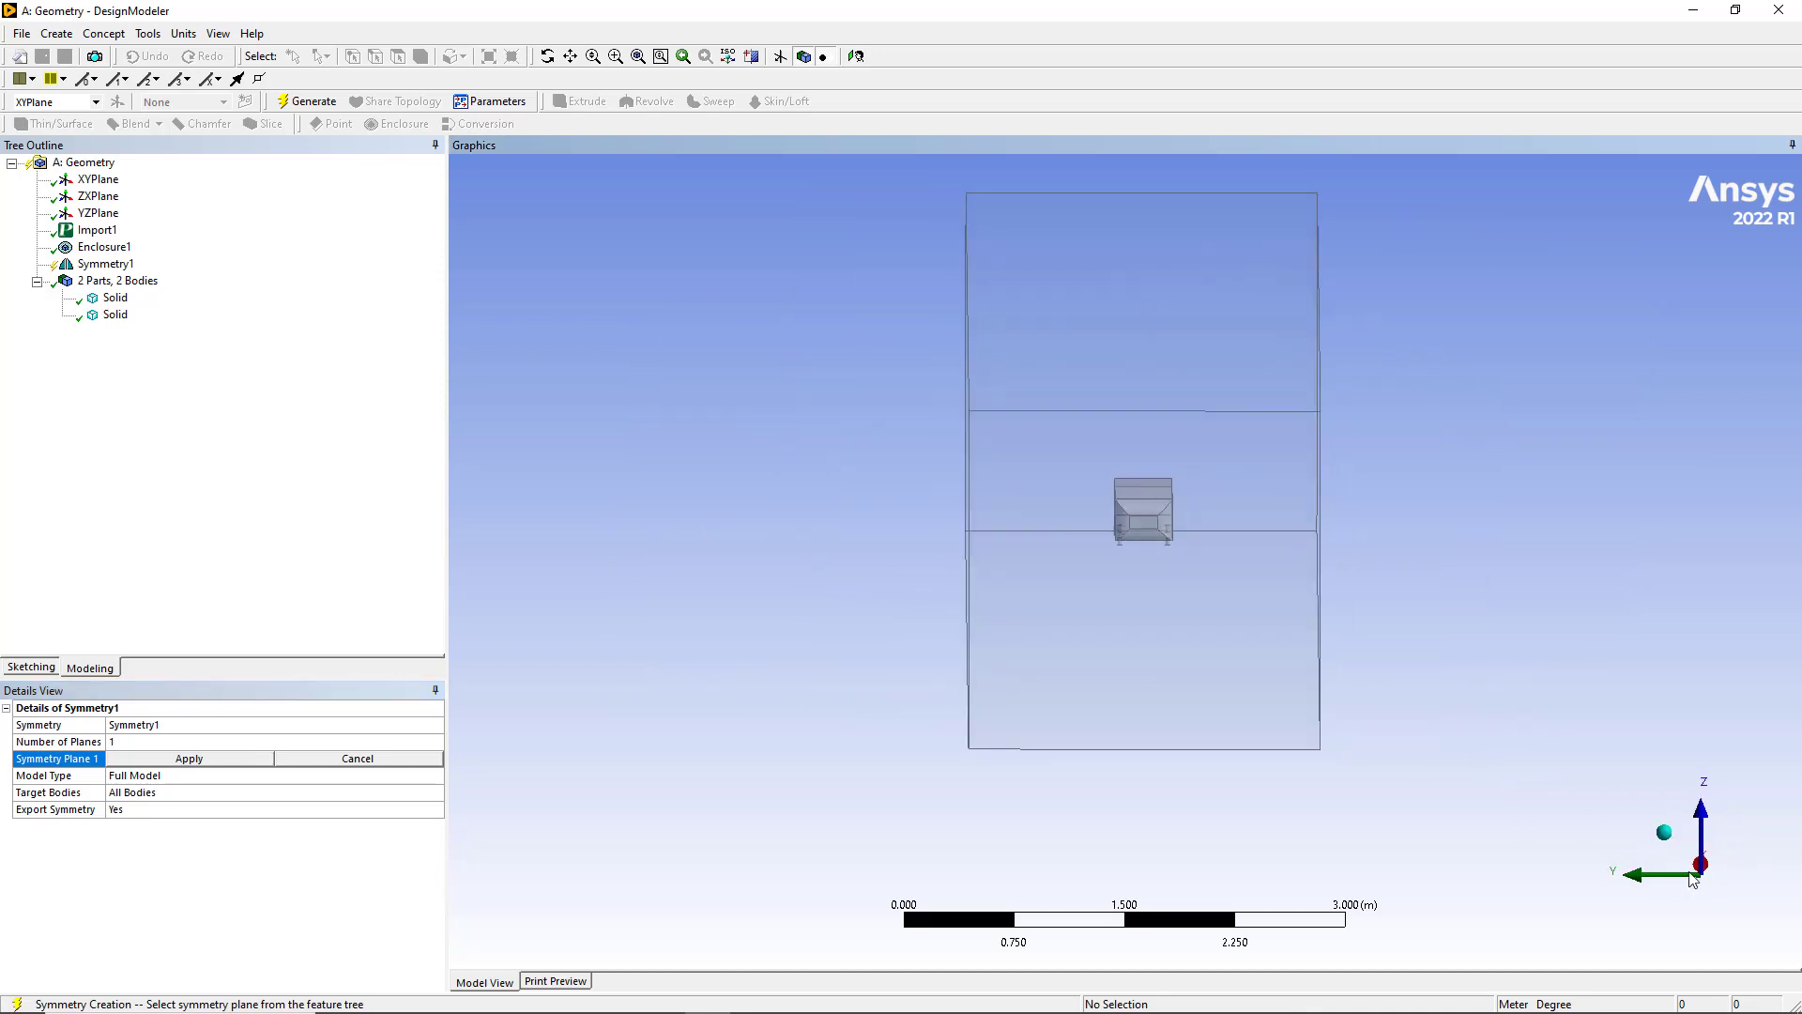
left_click(96, 197)
left_click(184, 760)
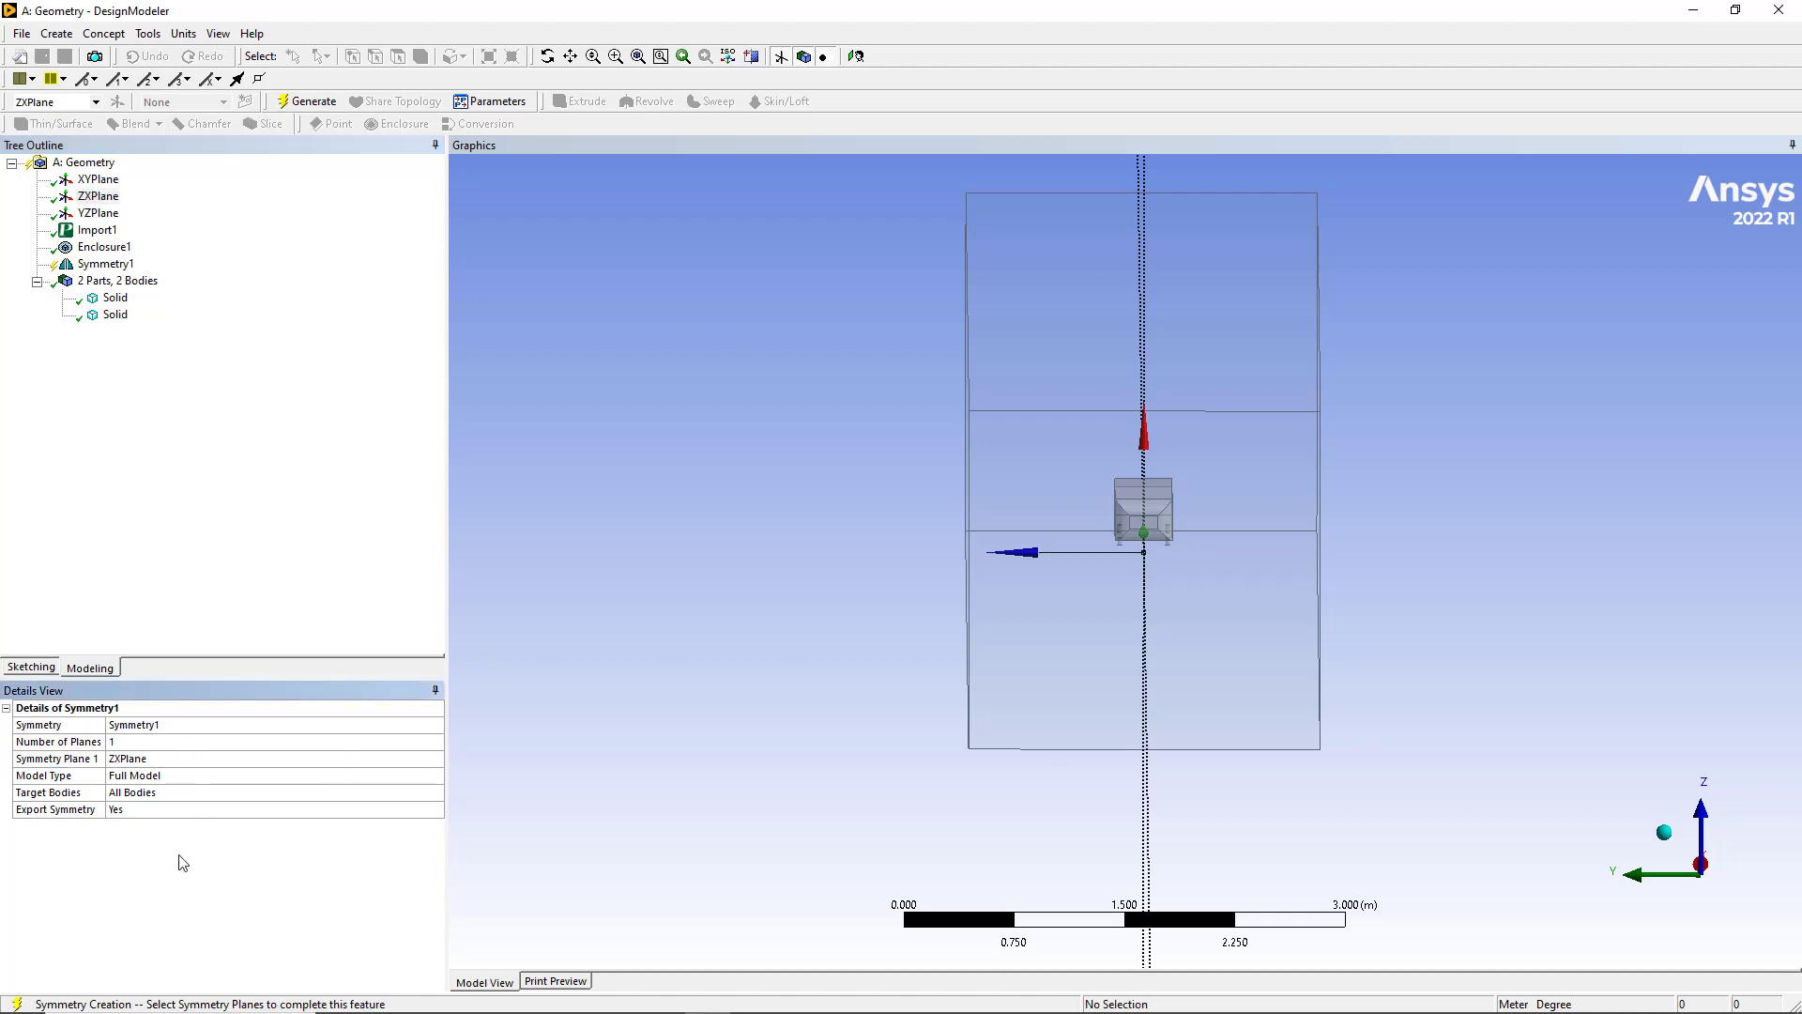
Set Export Symmetry to No and generate the symmetry cut
left_click(200, 813)
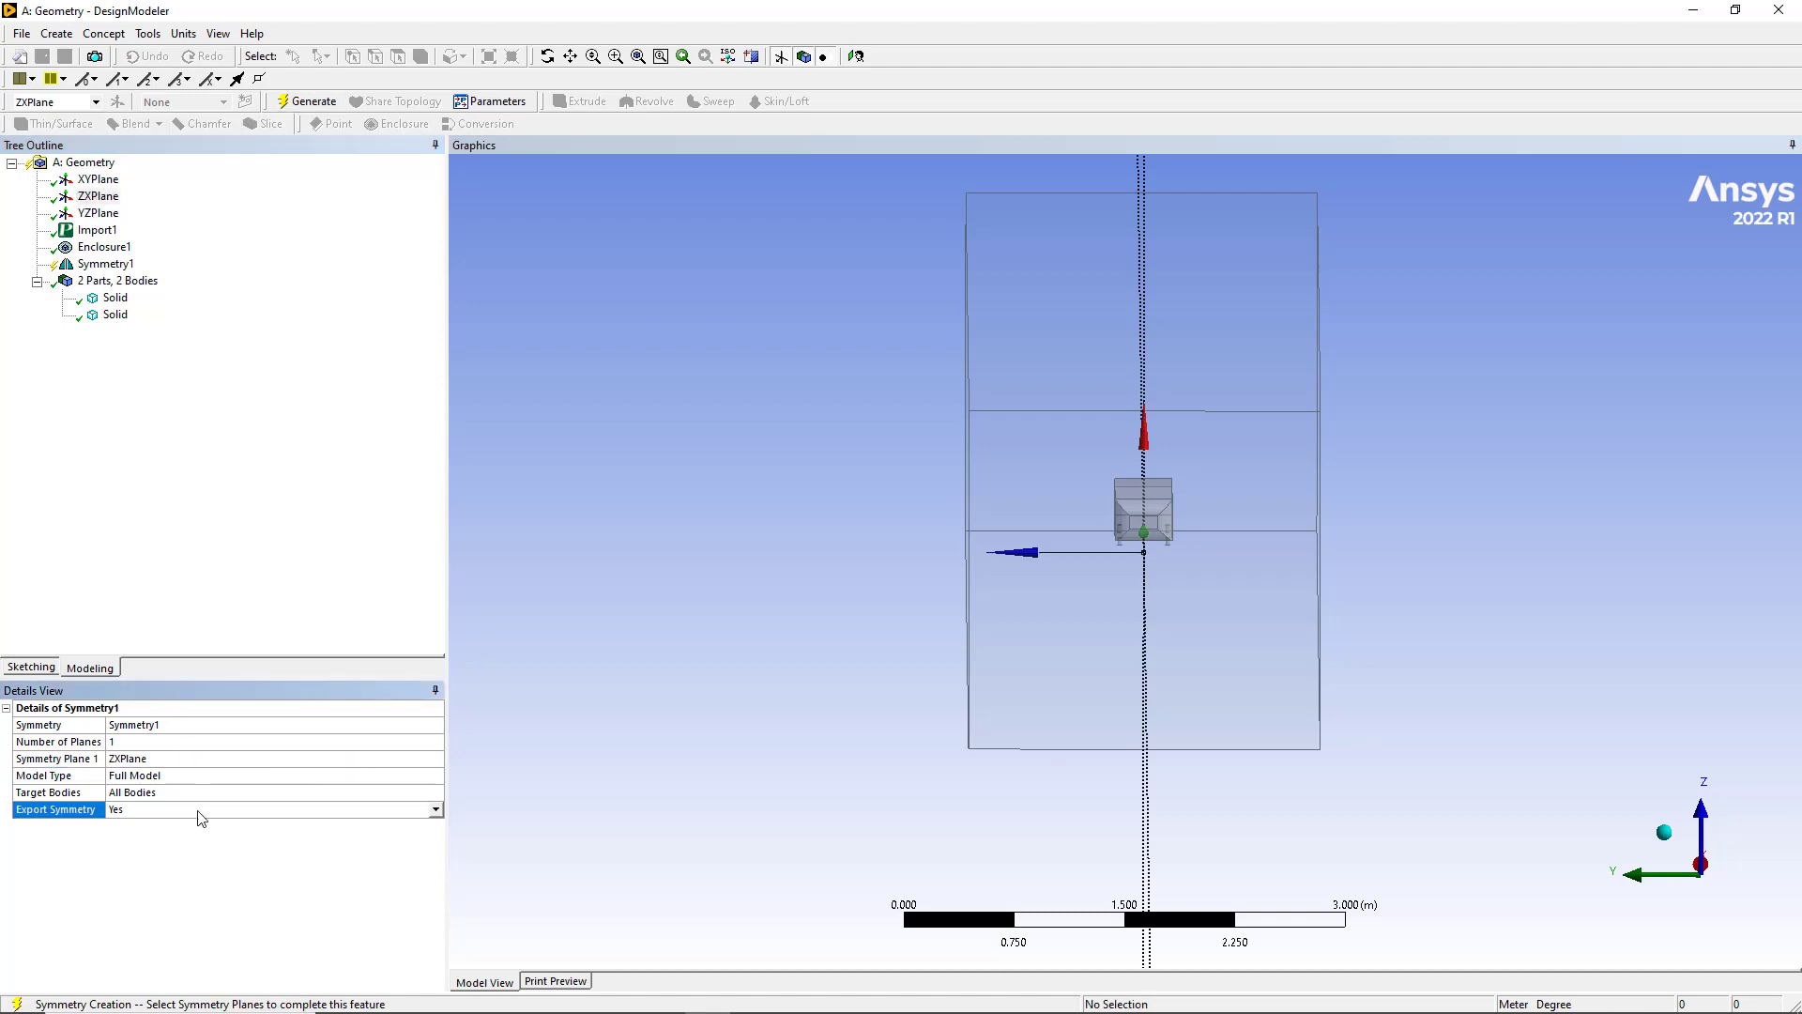
left_click(436, 813)
left_click(138, 836)
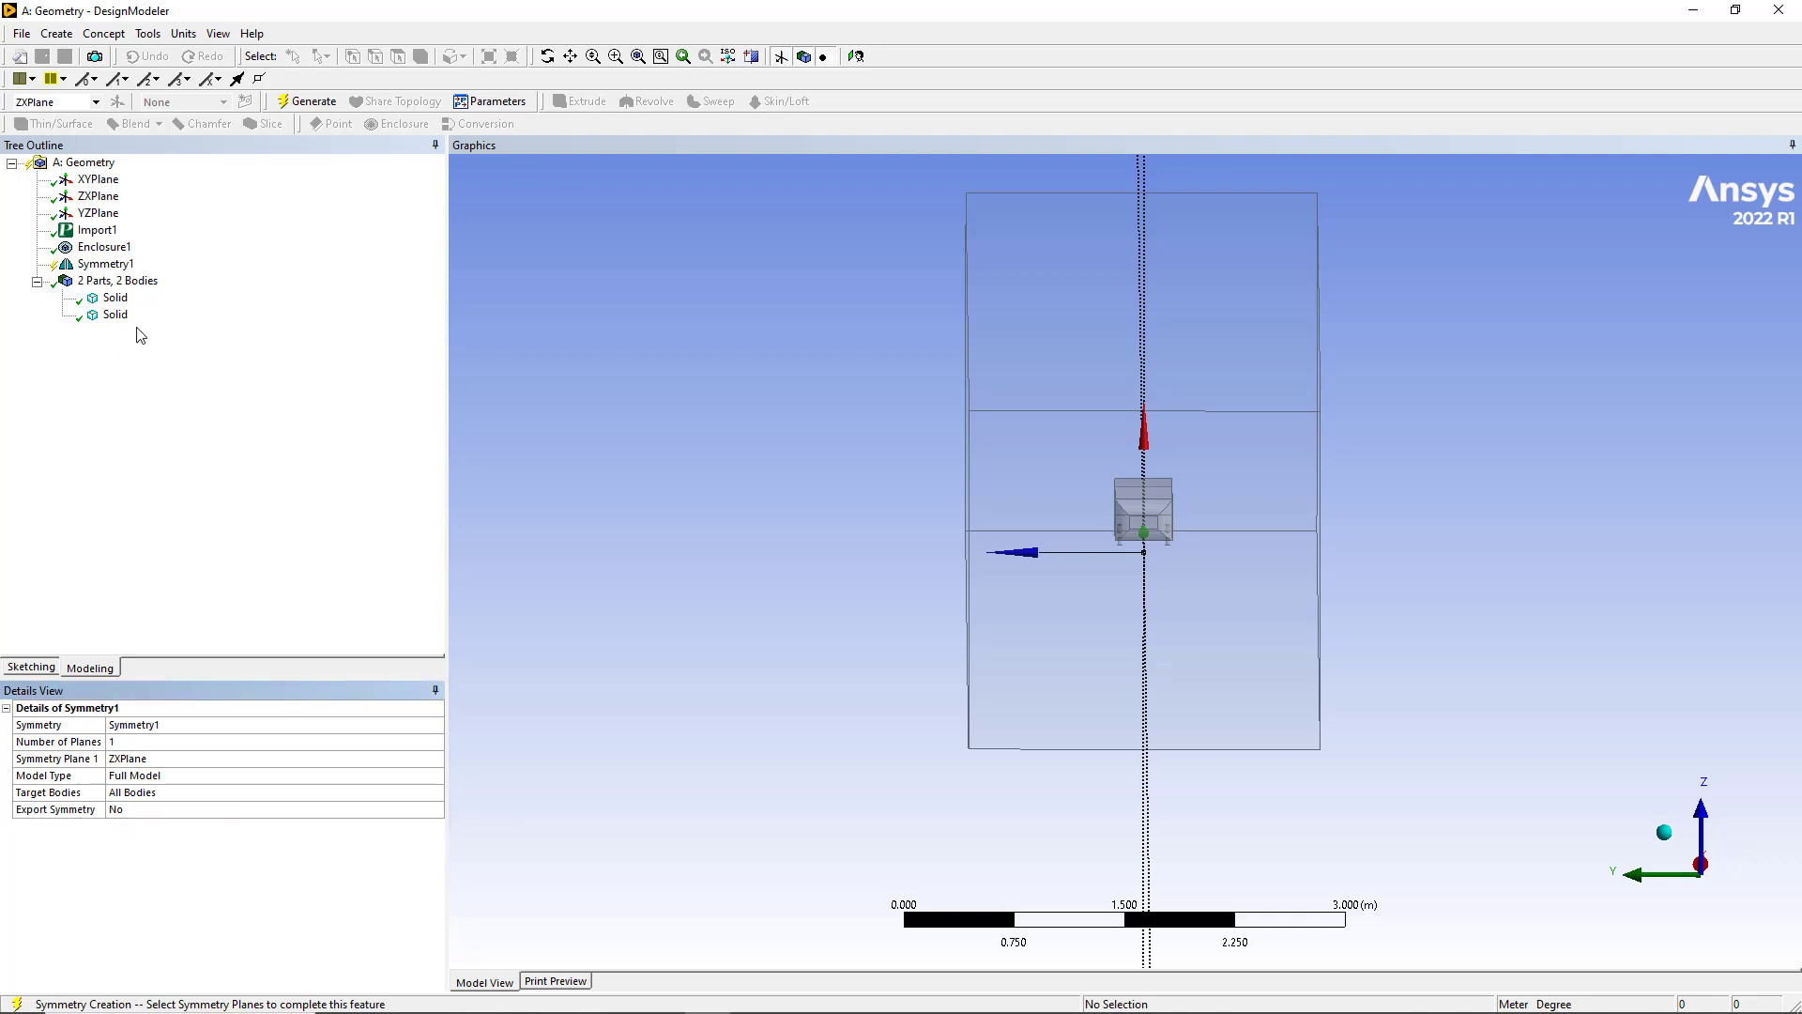
left_click(306, 101)
middle_click_drag(939, 409, 692, 402)
scroll(700, 442, "up", 5)
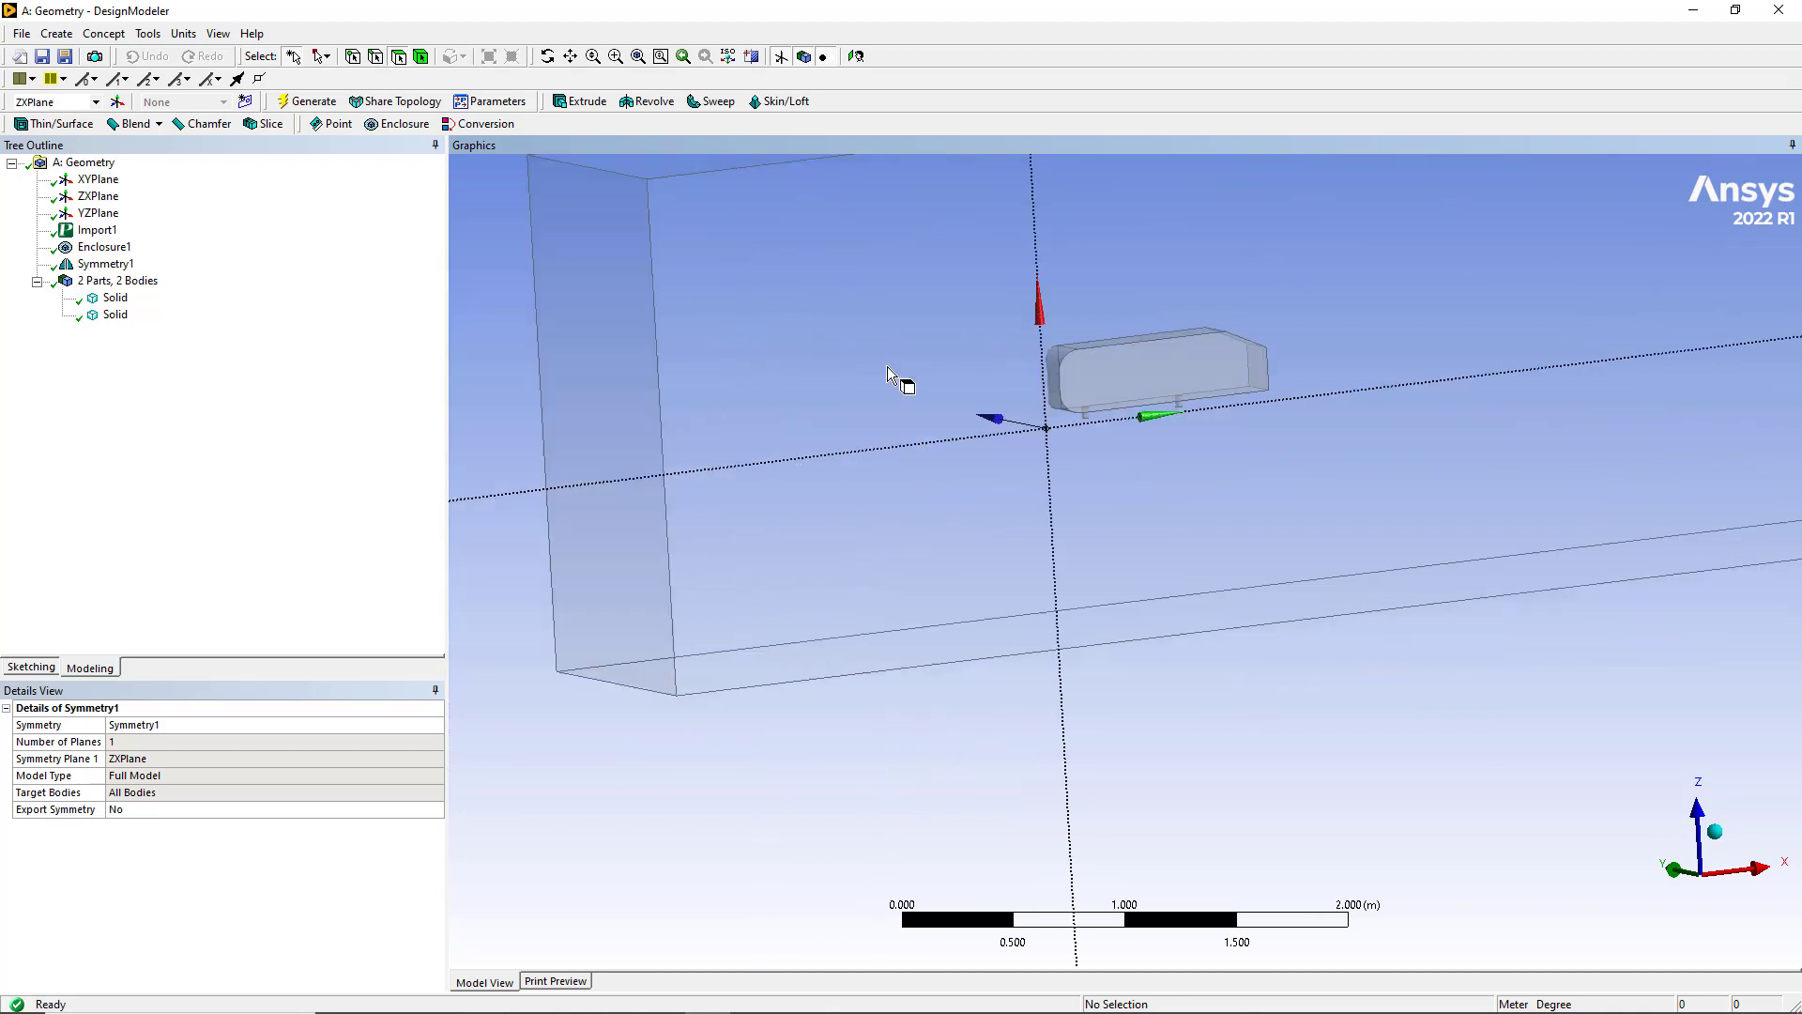
Edit Symmetry1 to use 2 planes, with XYPlane as Symmetry Plane 2, and regenerate
middle_click_drag(887, 366, 865, 398)
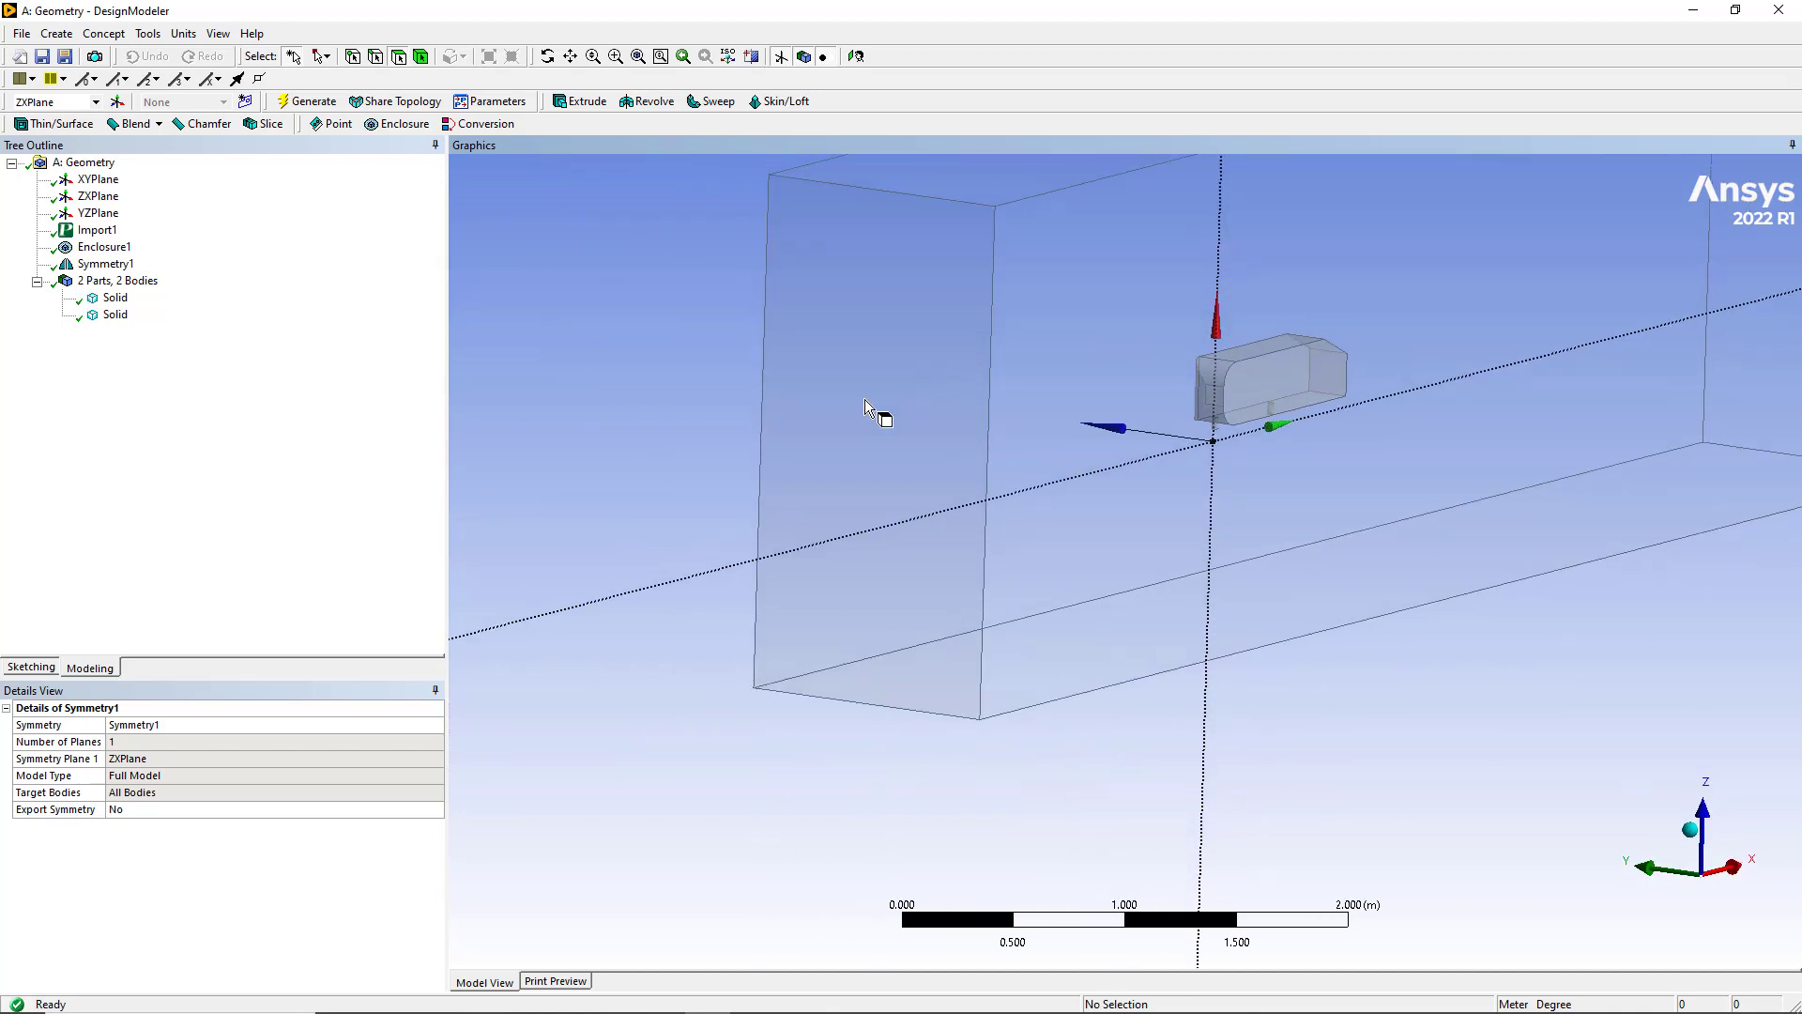
scroll(866, 403, "up", 3)
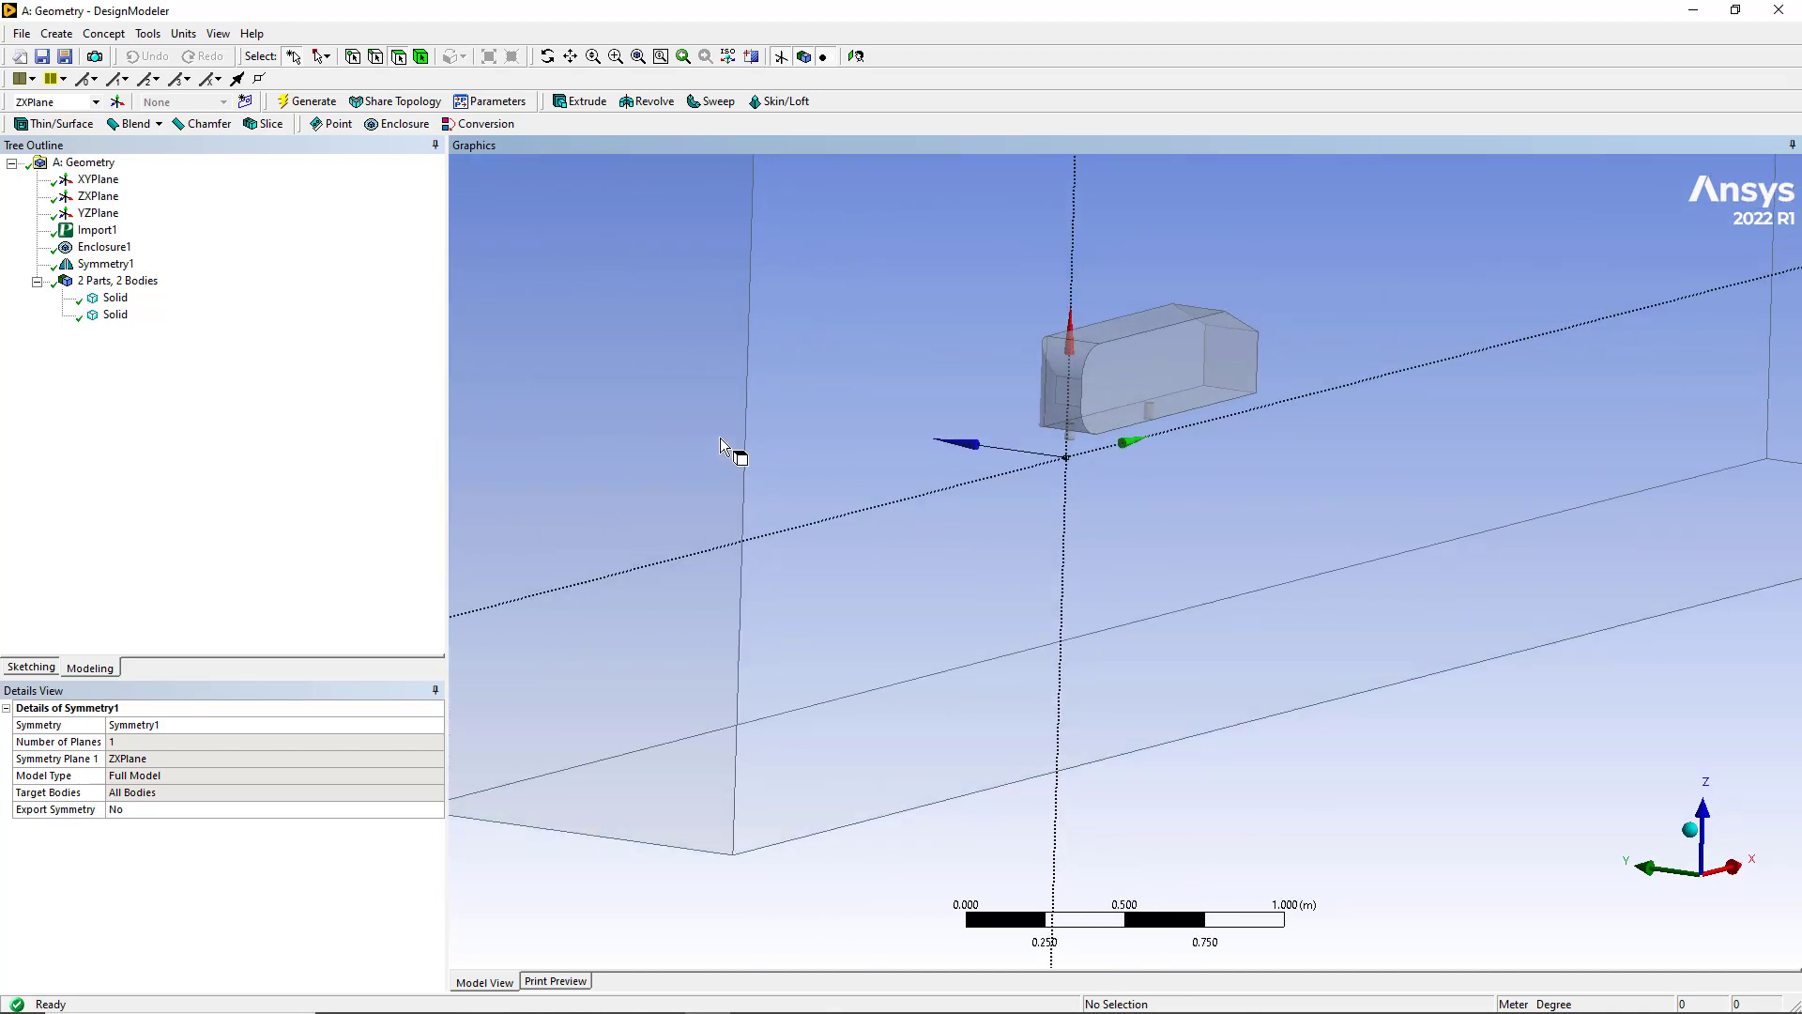
right_click(98, 266)
left_click(141, 272)
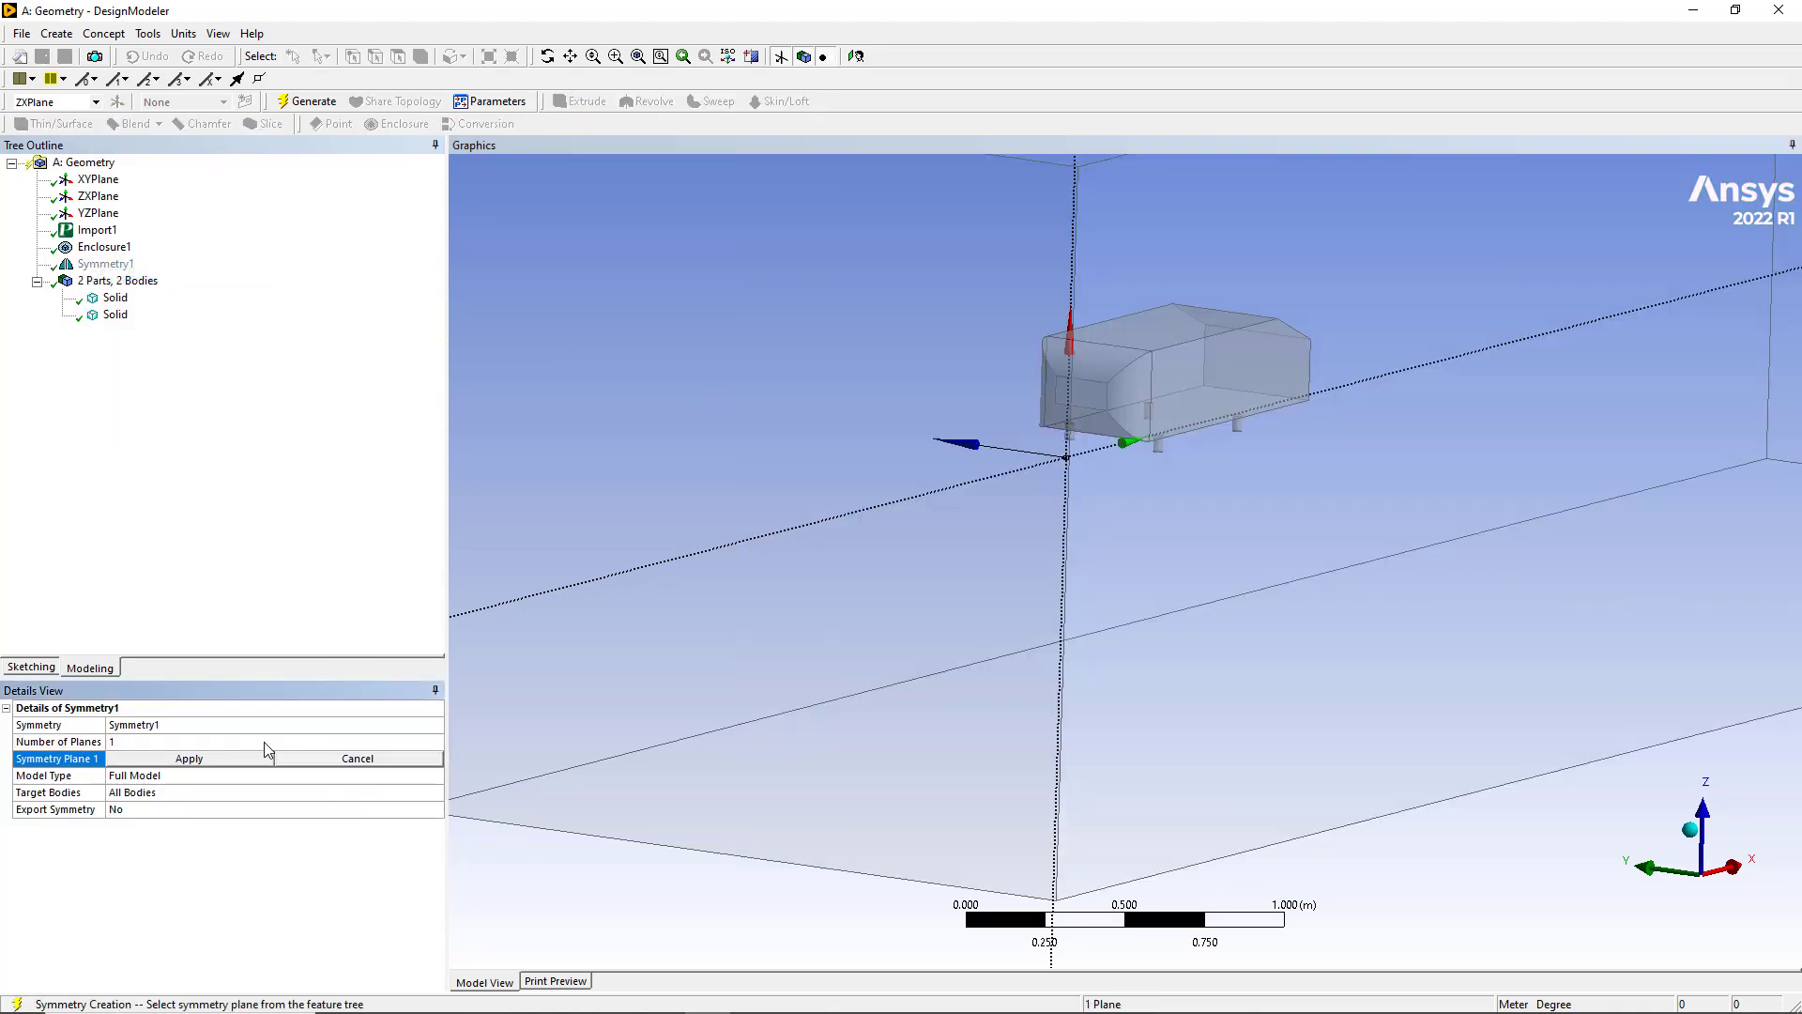
left_click(267, 743)
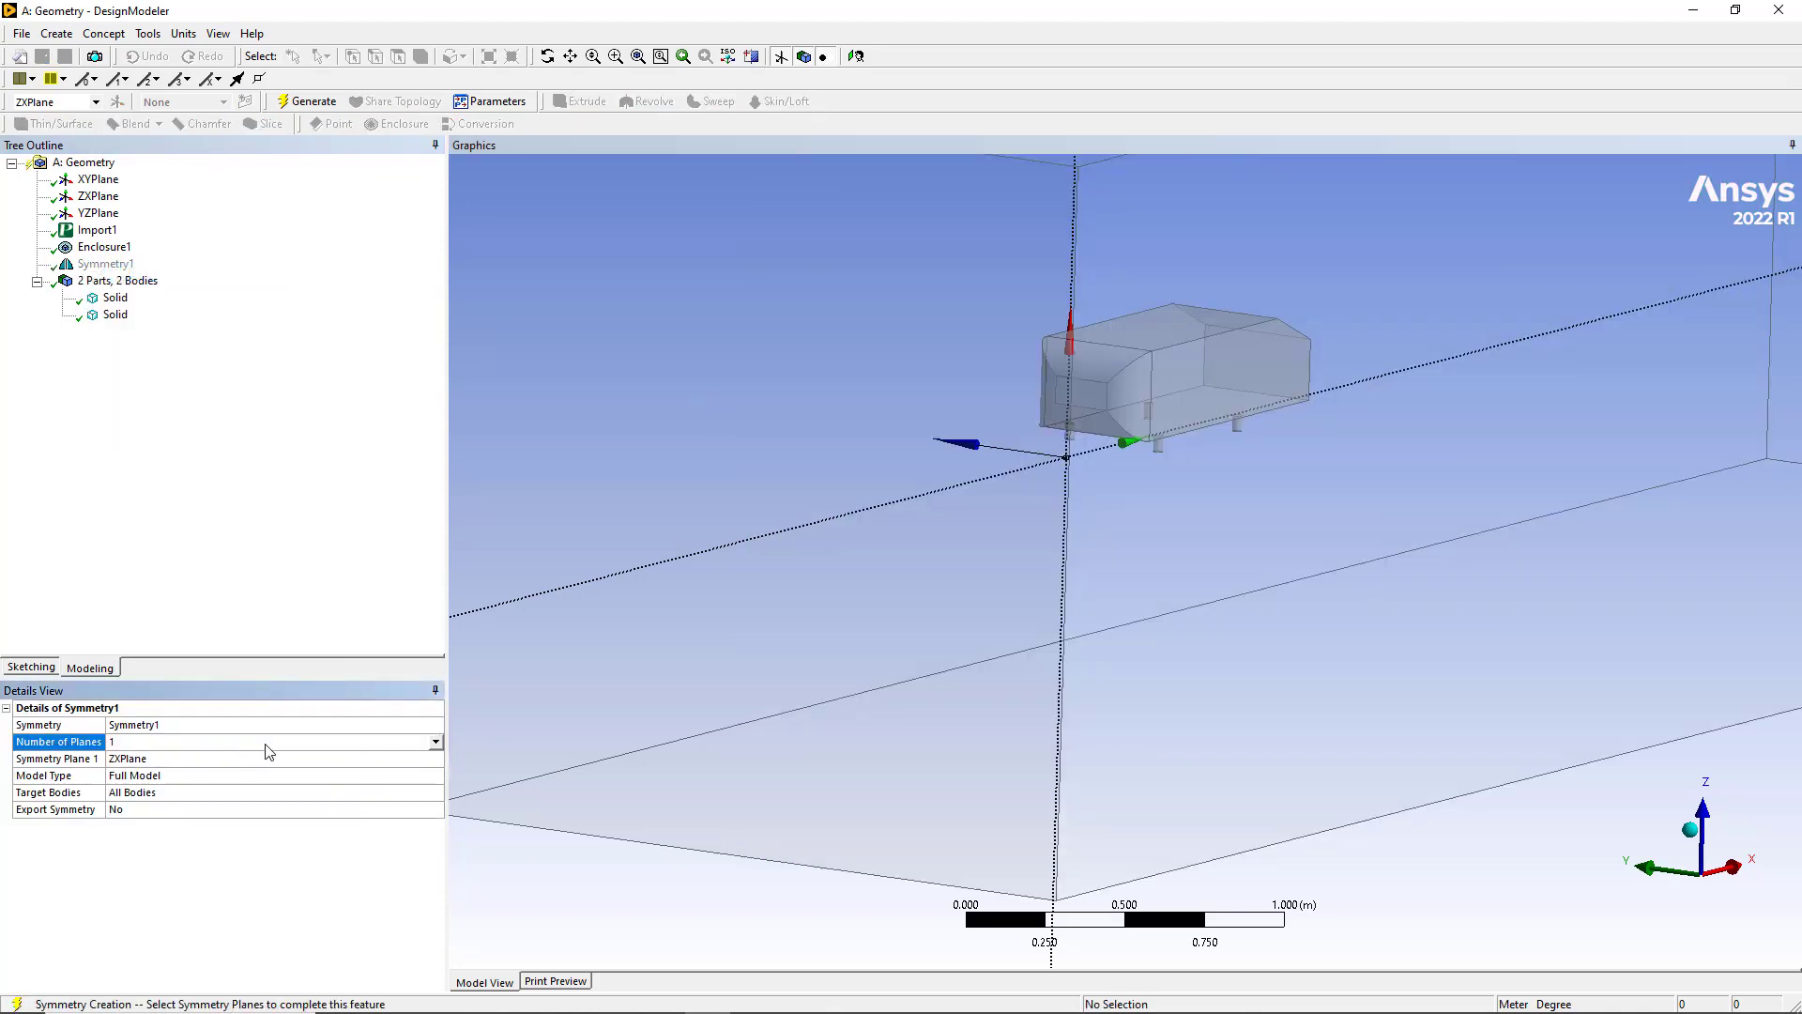
left_click(436, 743)
left_click(188, 769)
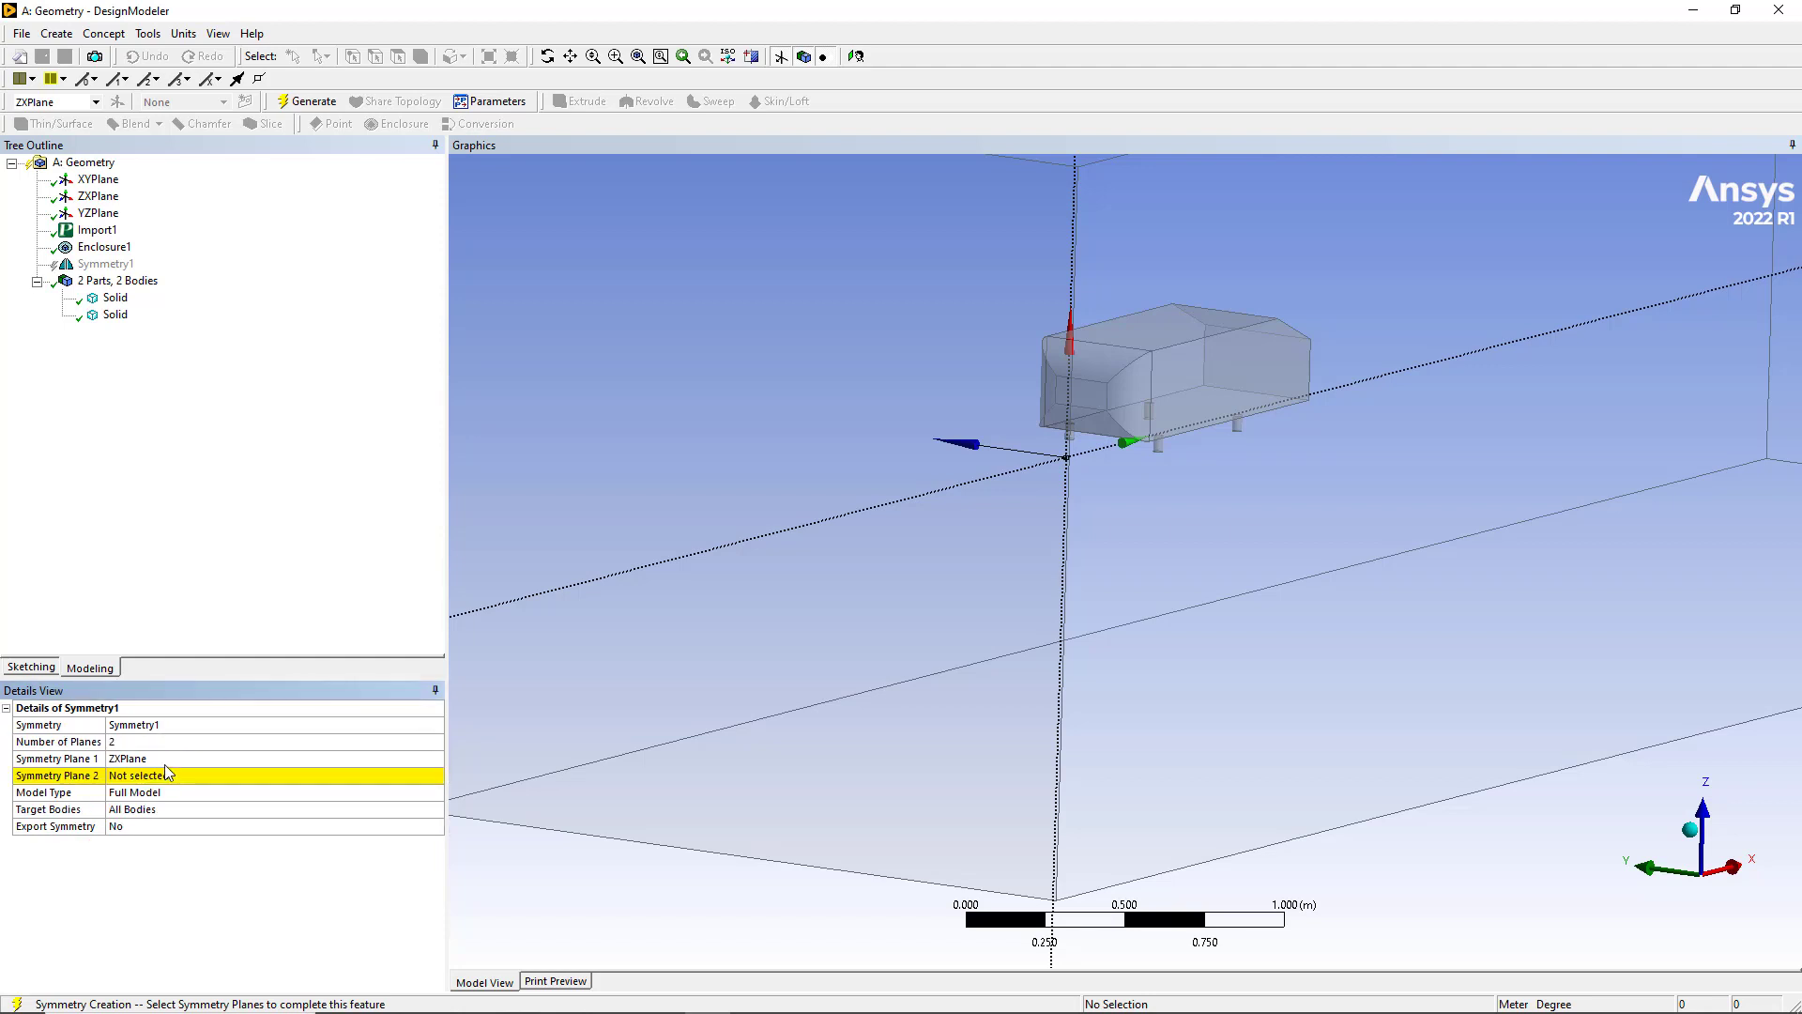
left_click(129, 777)
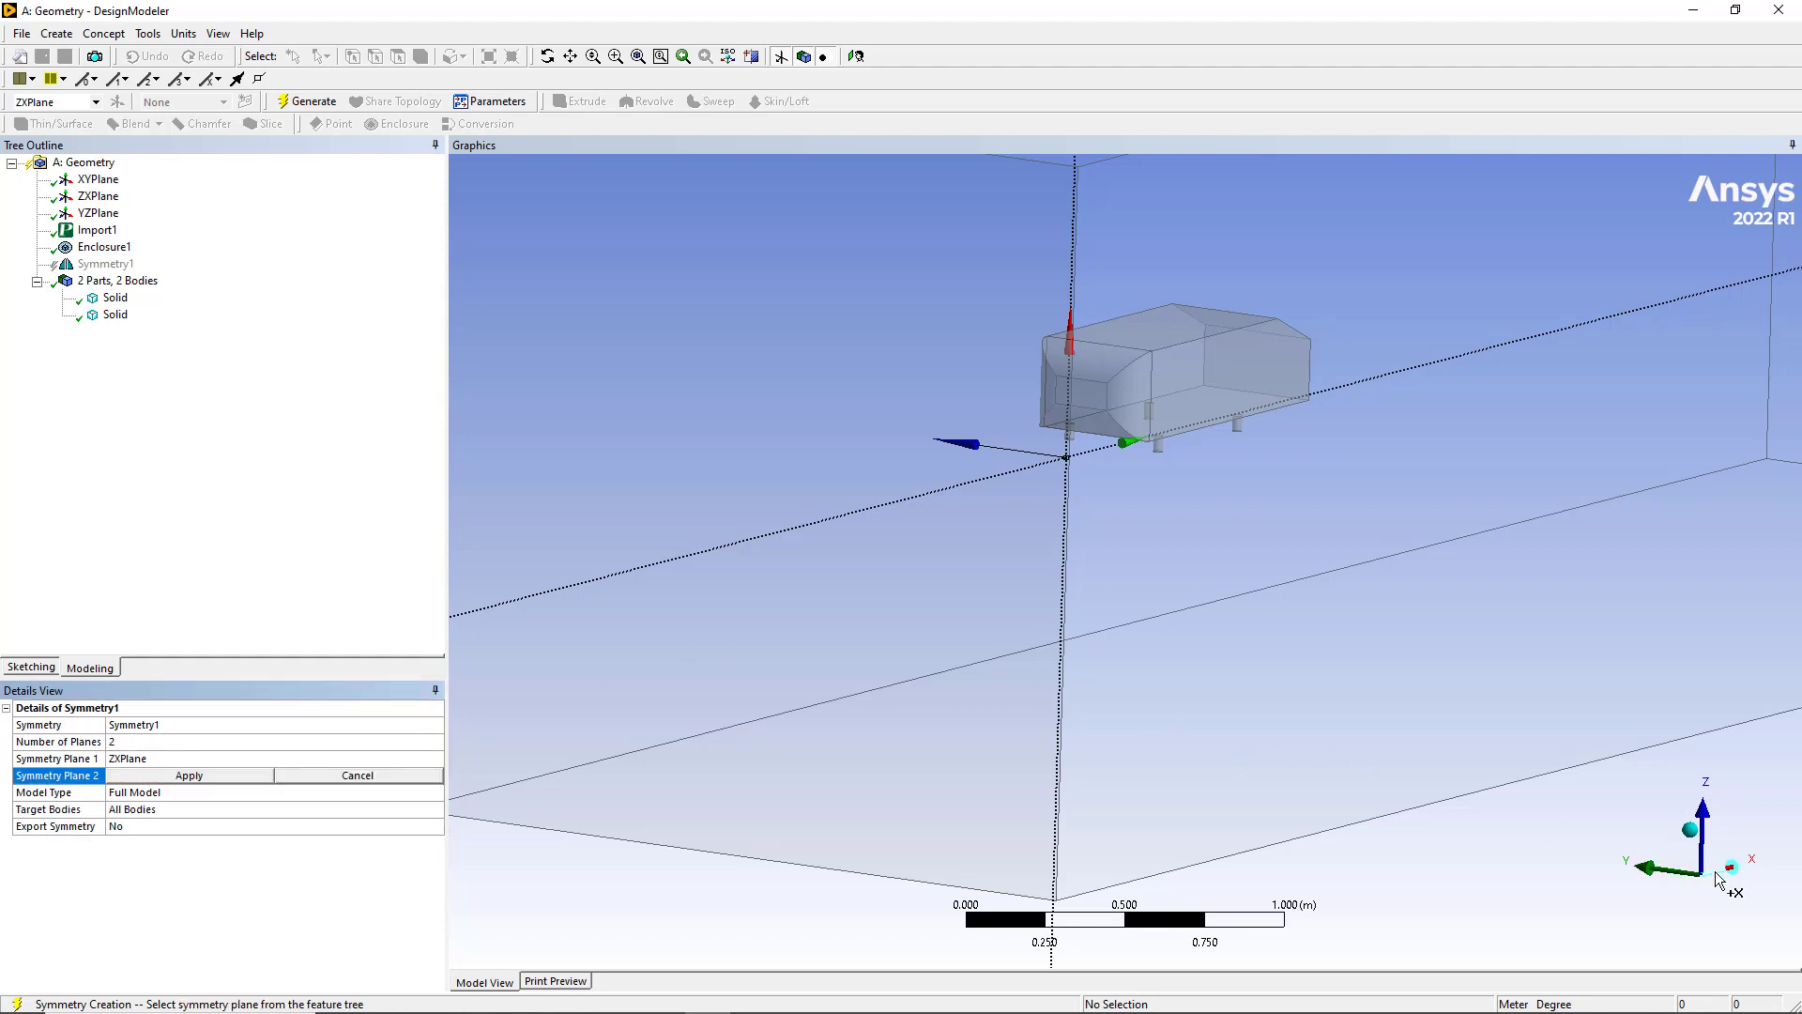
left_click(98, 179)
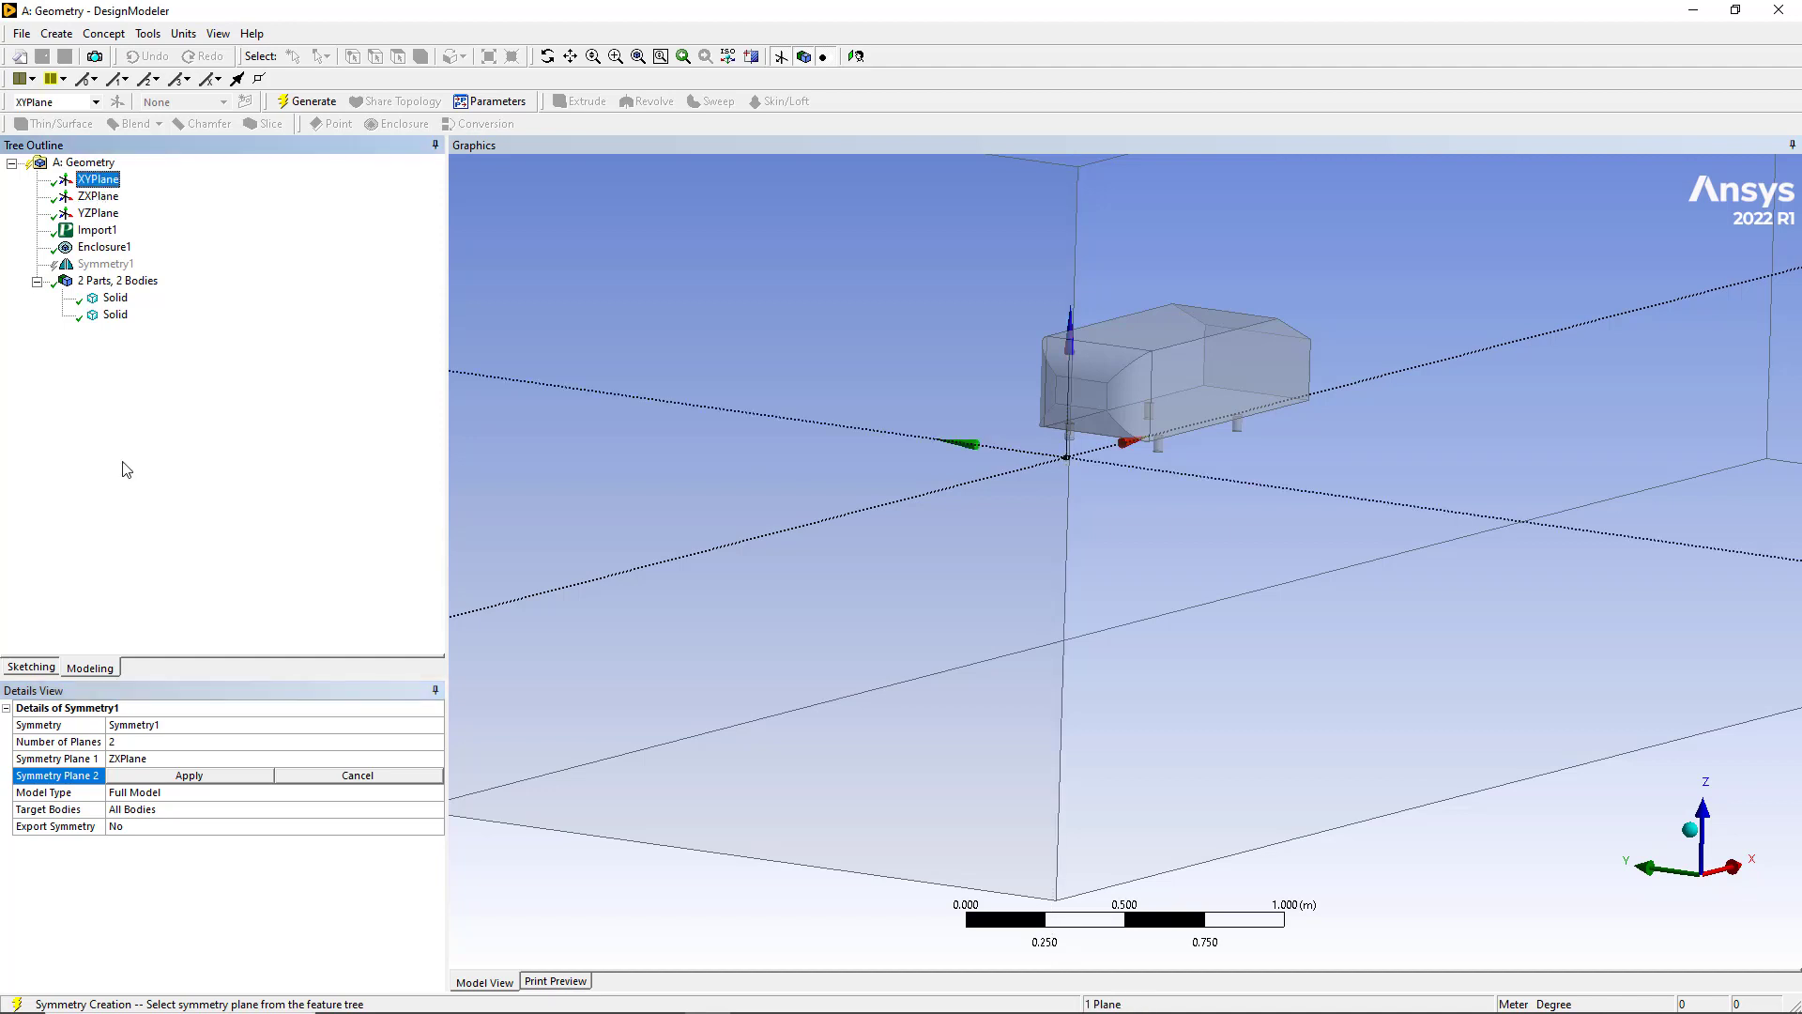
left_click(180, 775)
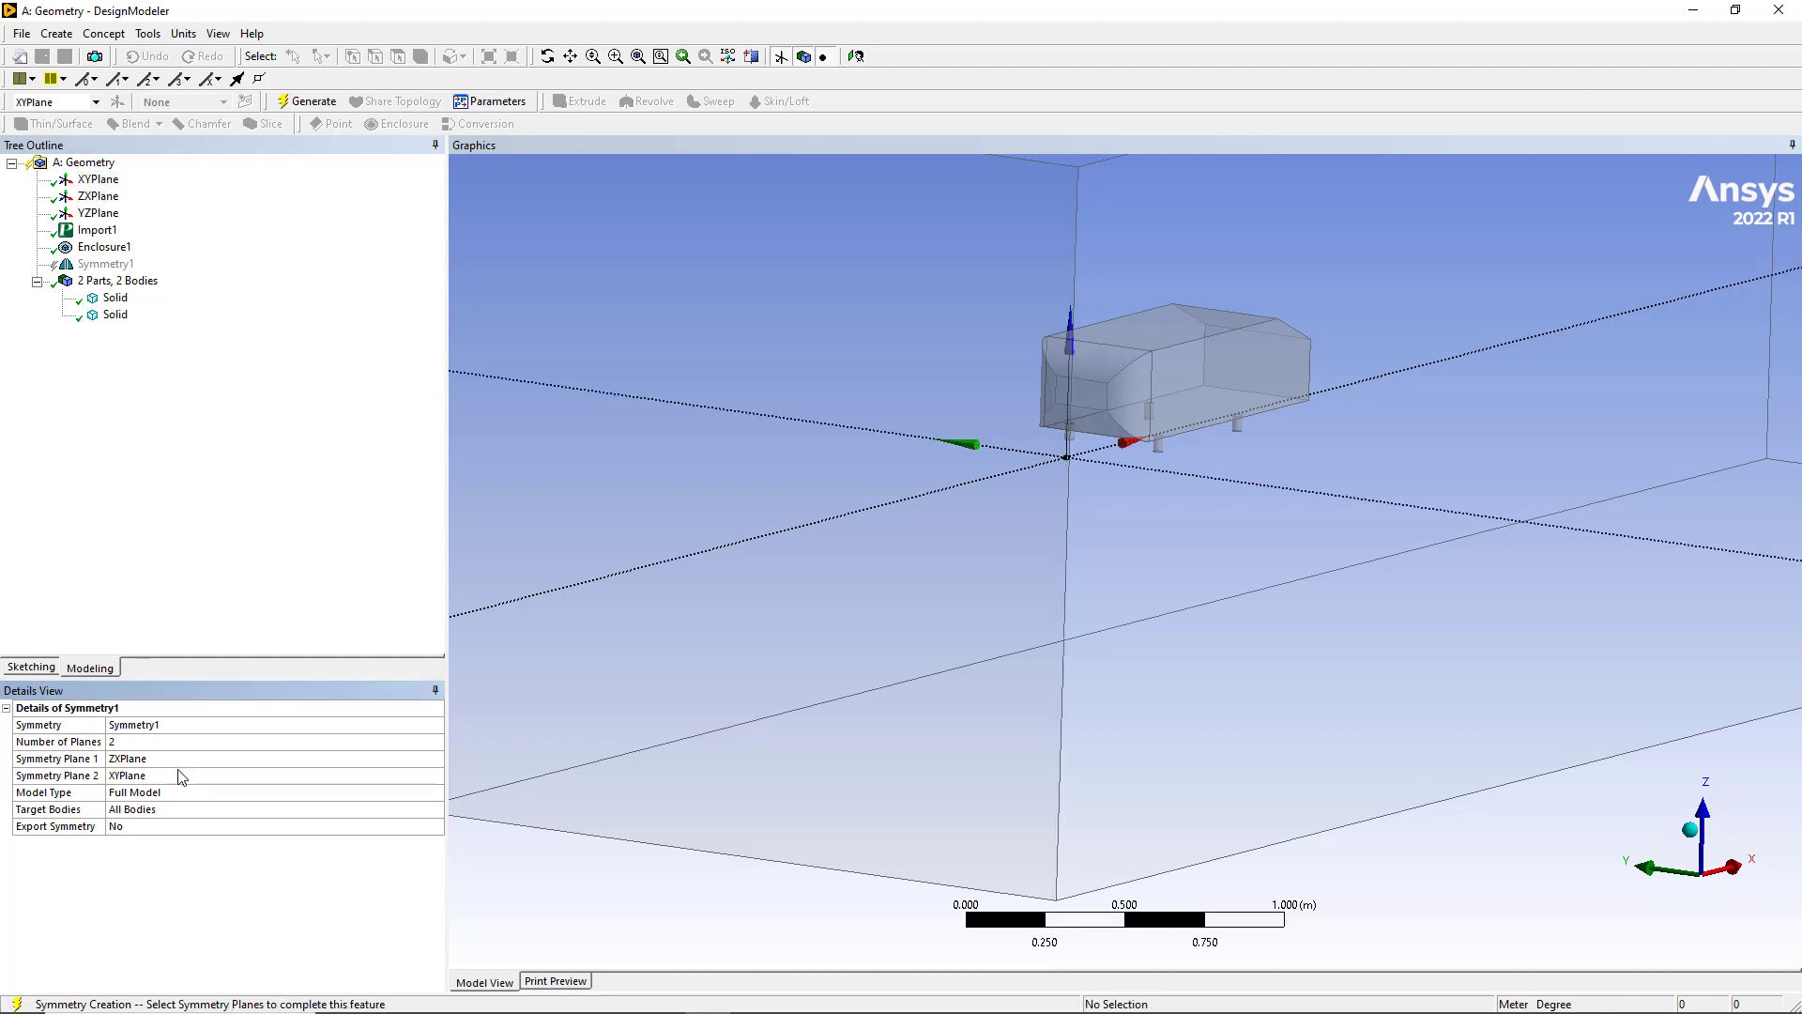
left_click(307, 101)
middle_click_drag(998, 575, 848, 567)
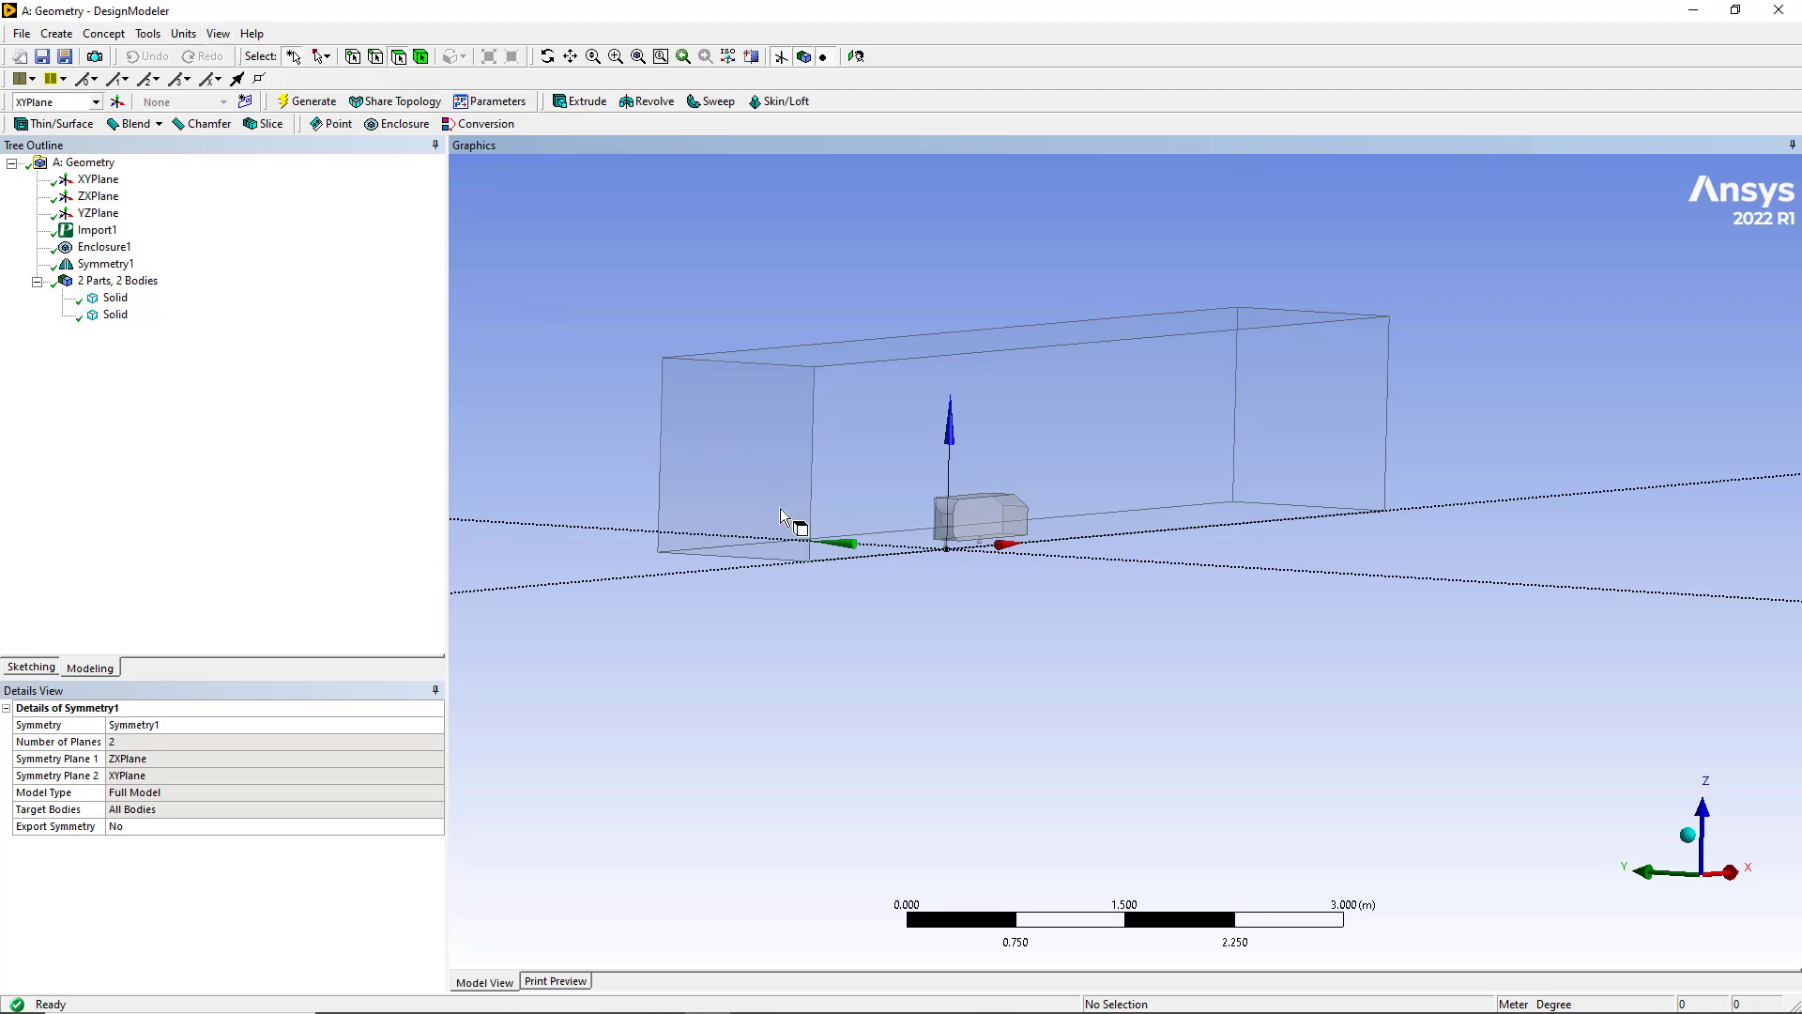
Start a new plane based on XYPlane with an Offset Z transform
left_click(97, 179)
left_click(117, 101)
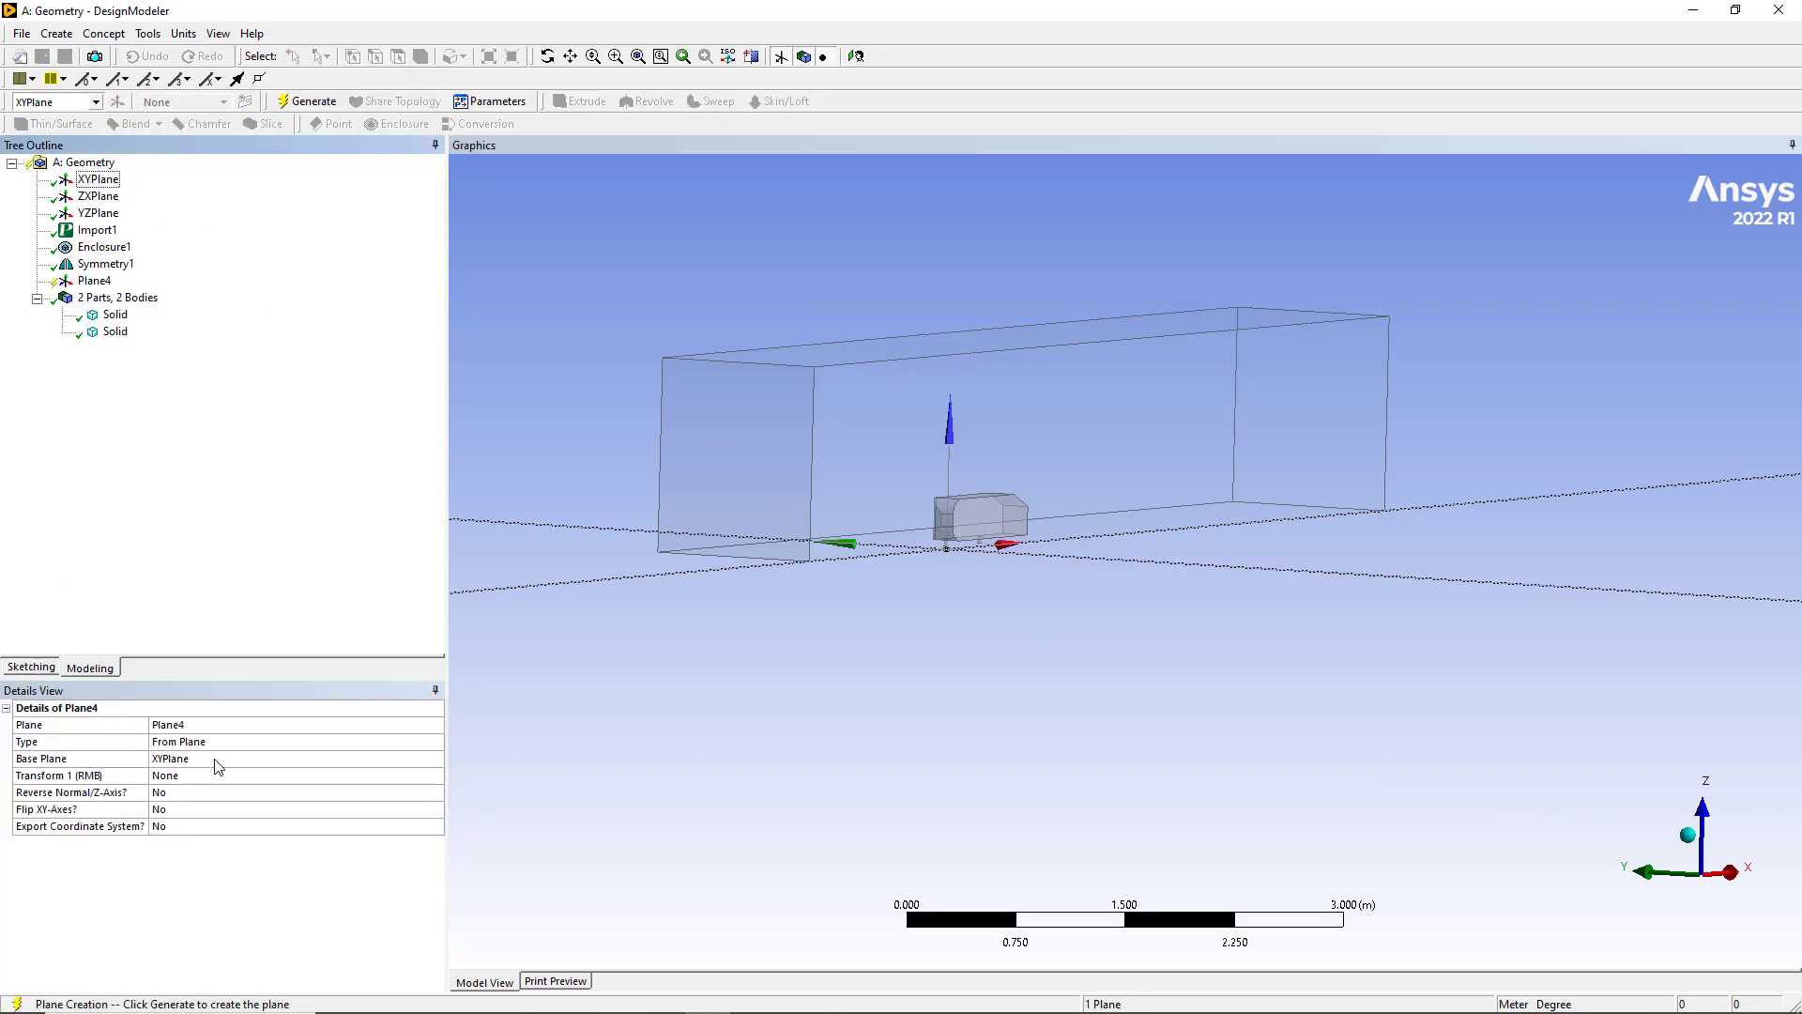
left_click(202, 778)
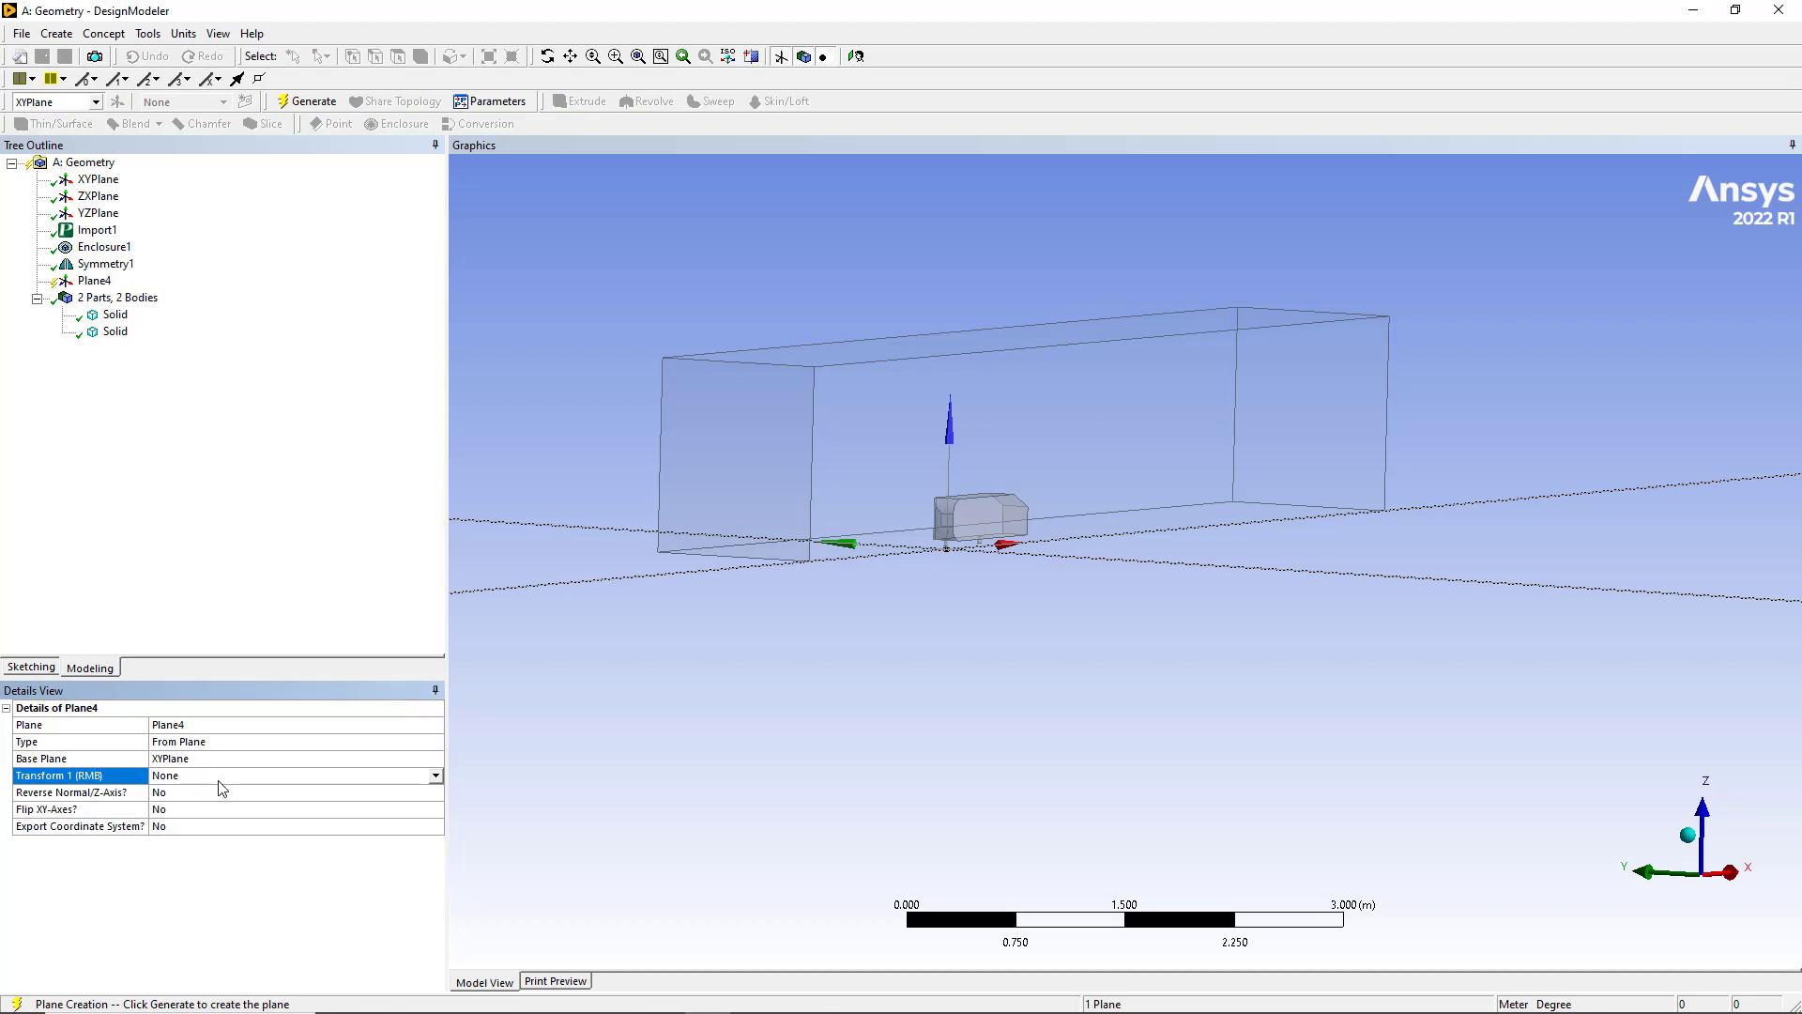
left_click(437, 776)
left_click(188, 854)
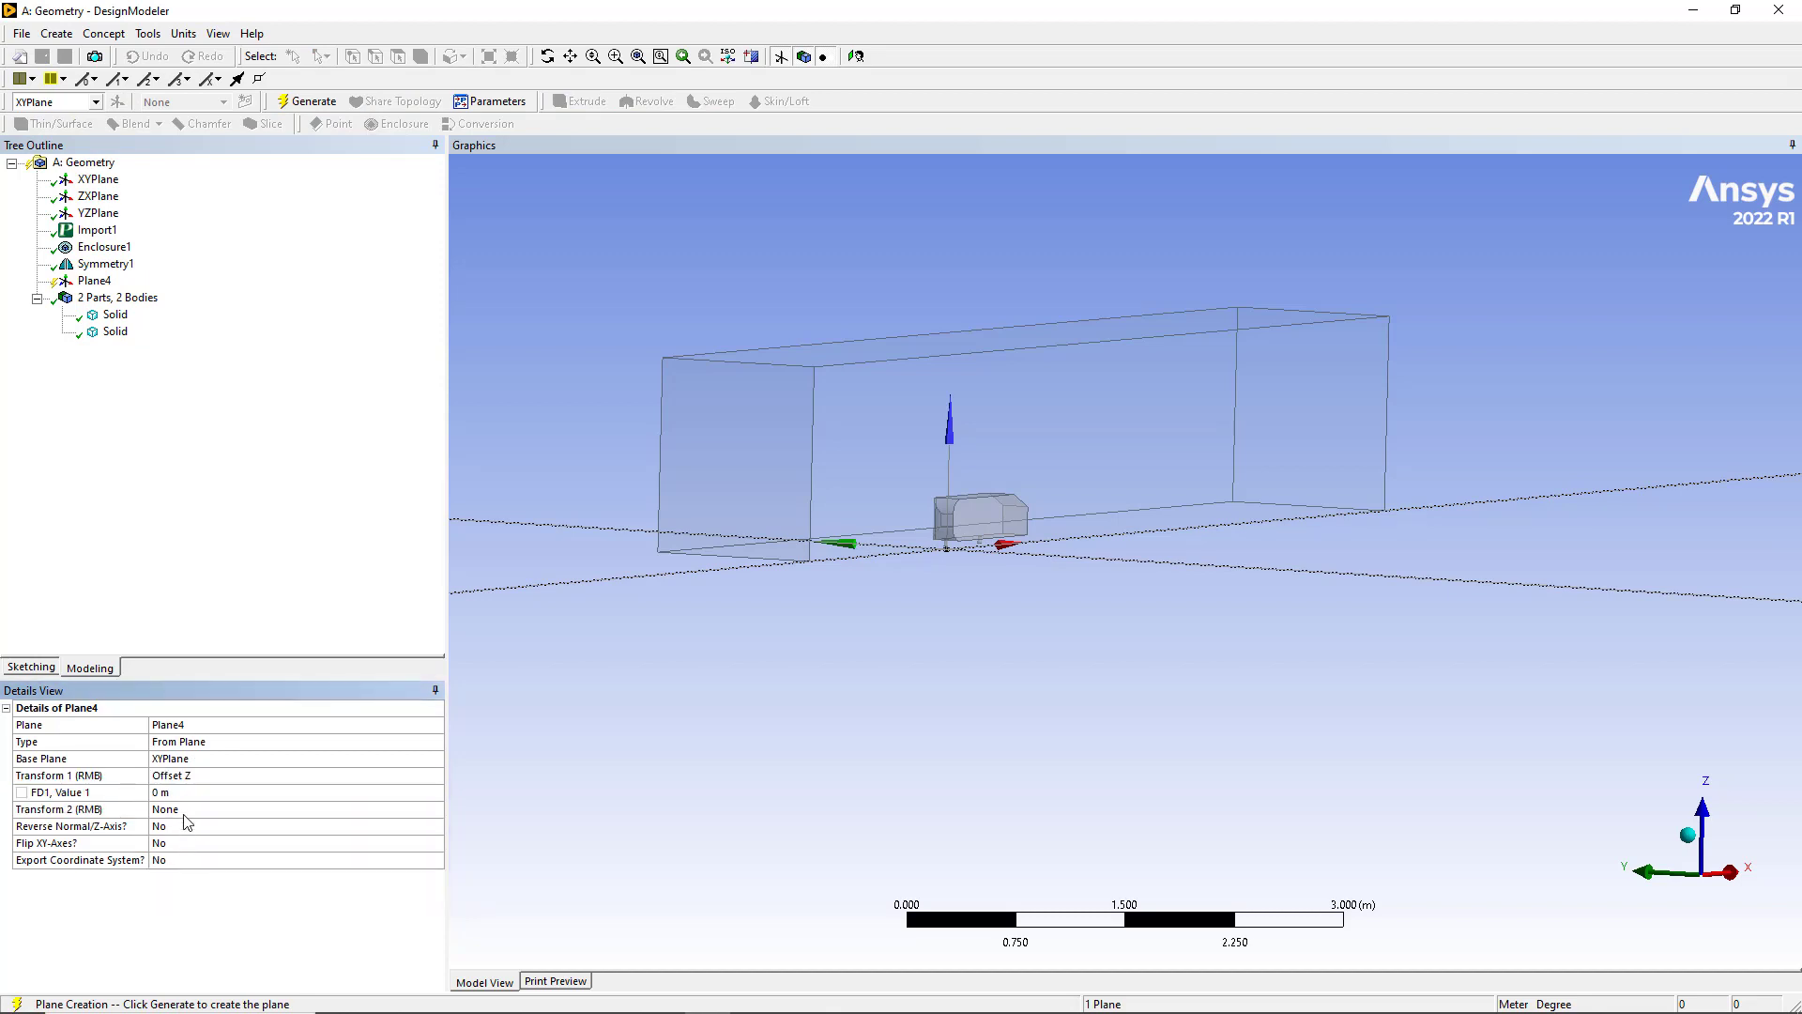
left_click(193, 792)
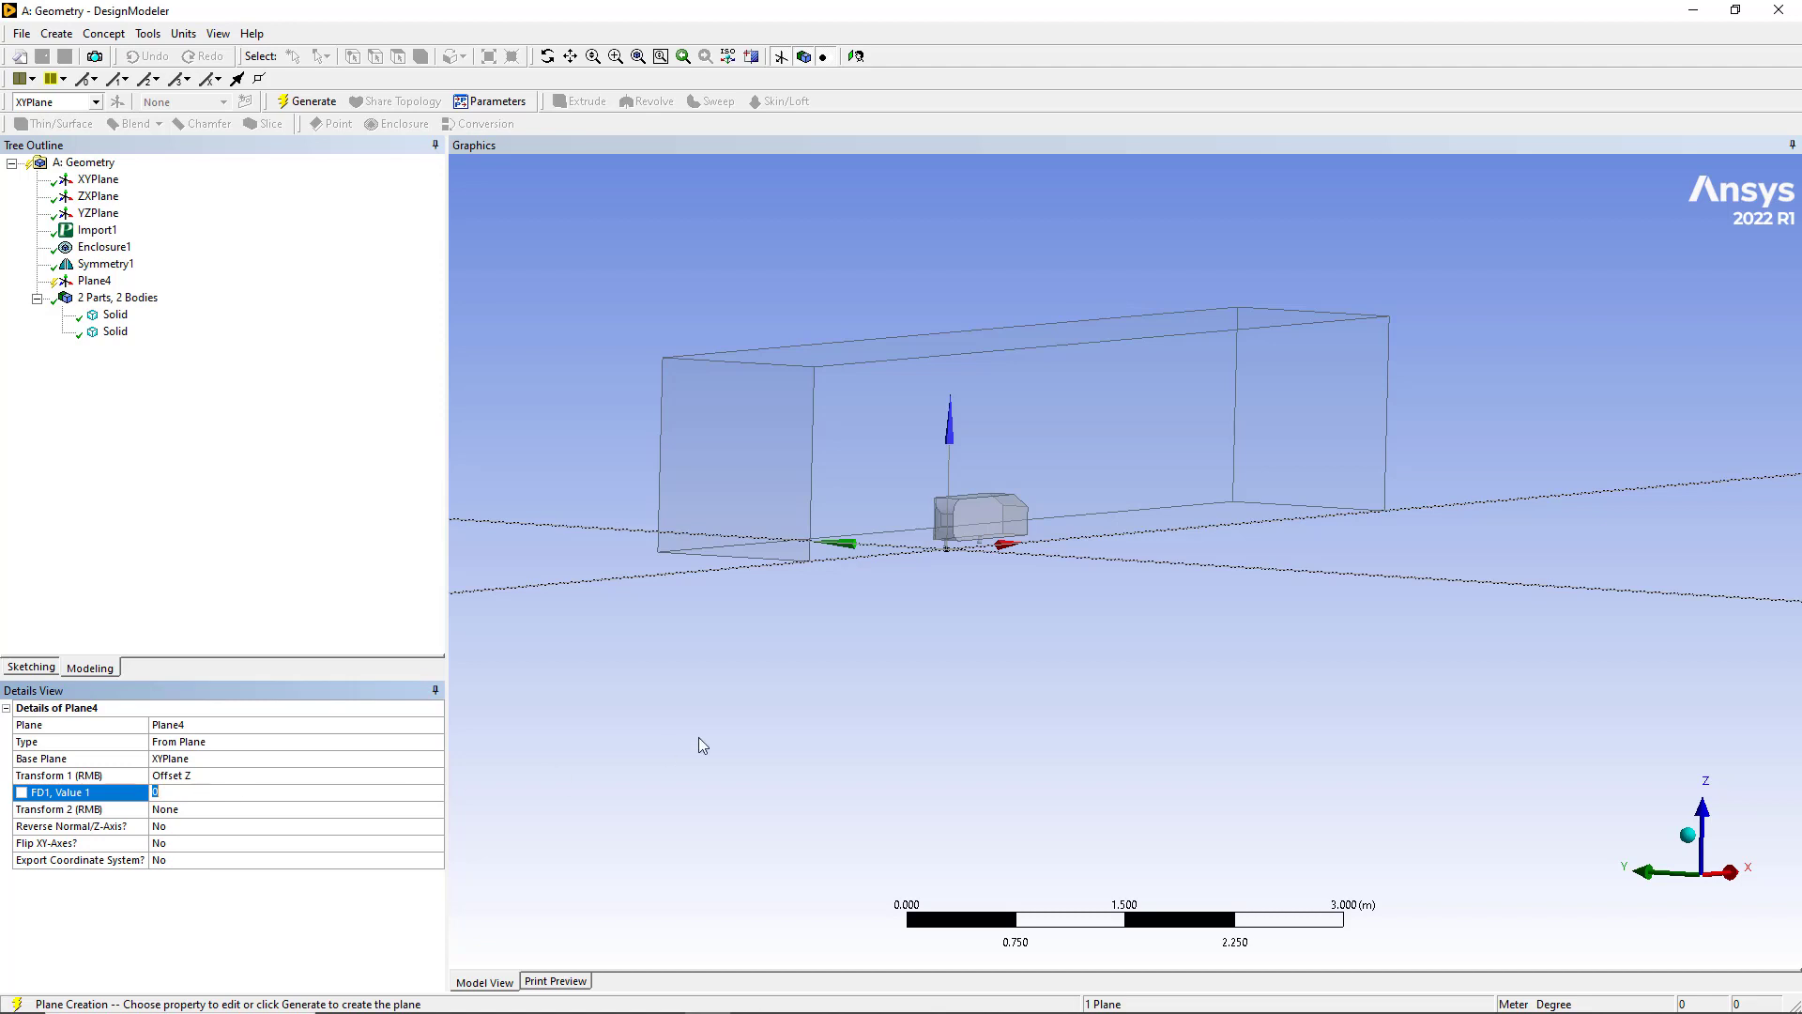
Adjust the Z offset from 1.5 and 1.2 to a final 1.1 m, then generate Plane4
middle_click_drag(703, 746, 660, 748)
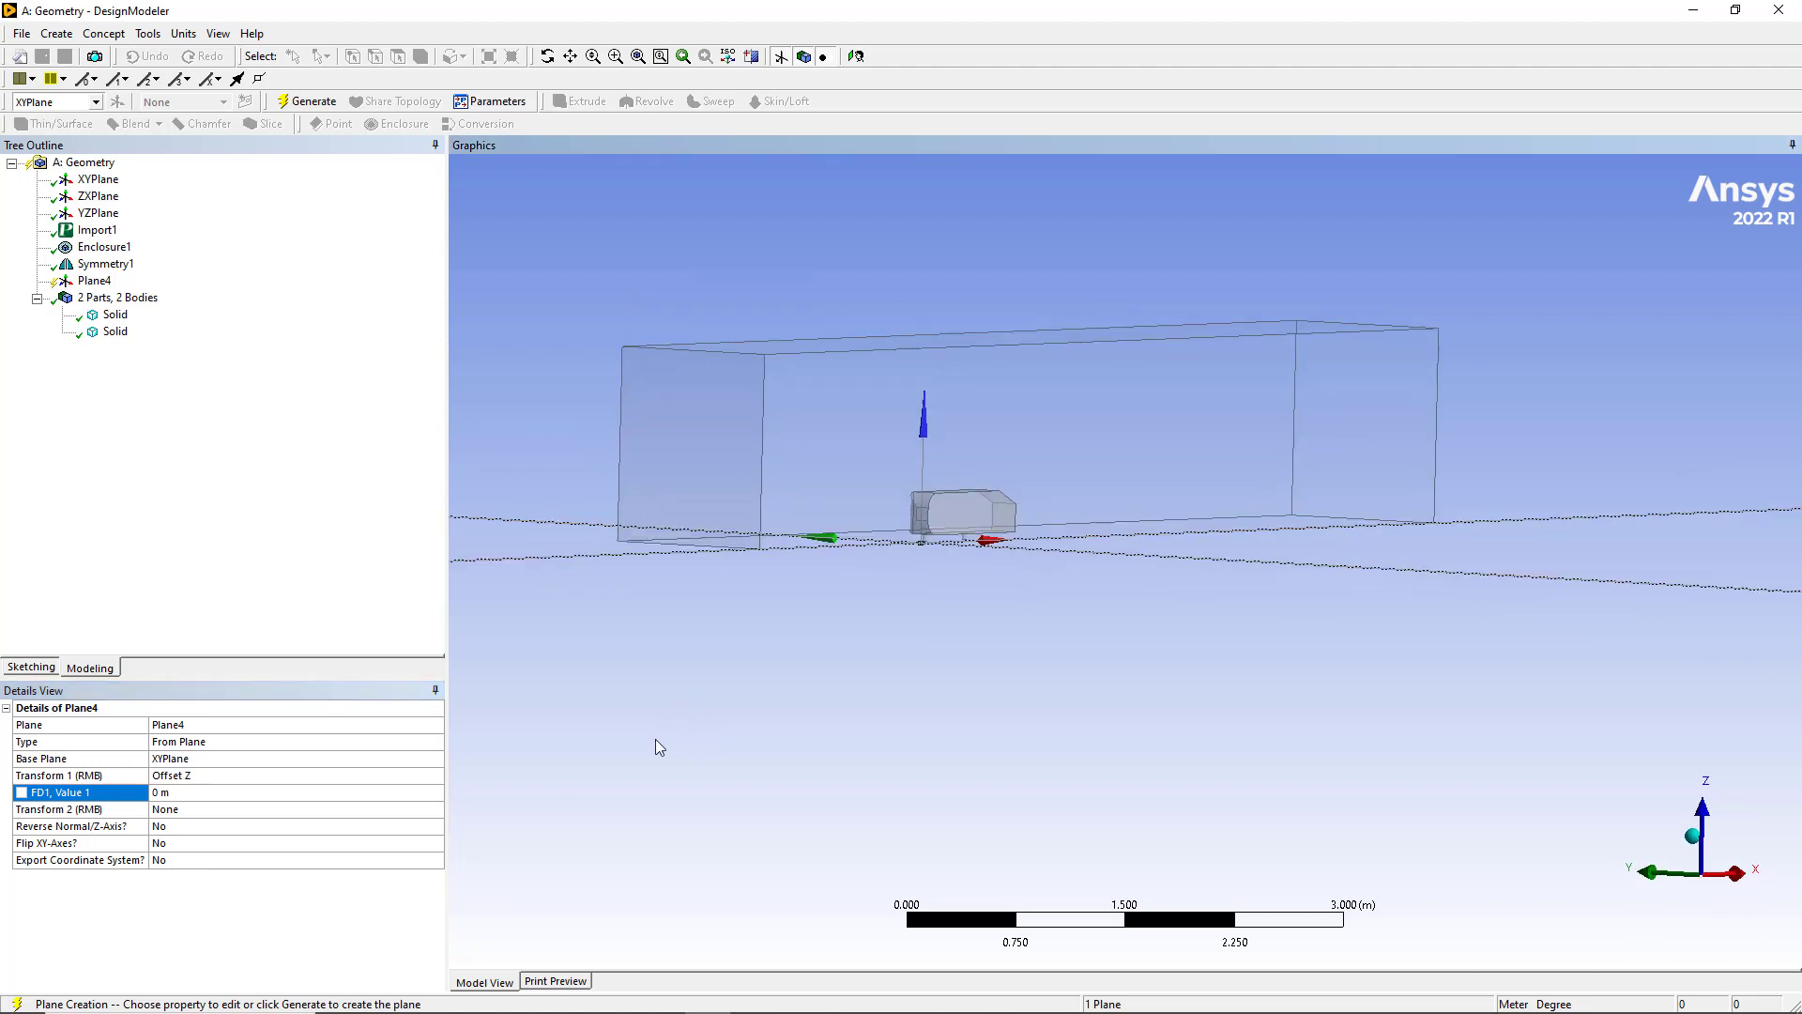
left_click(208, 796)
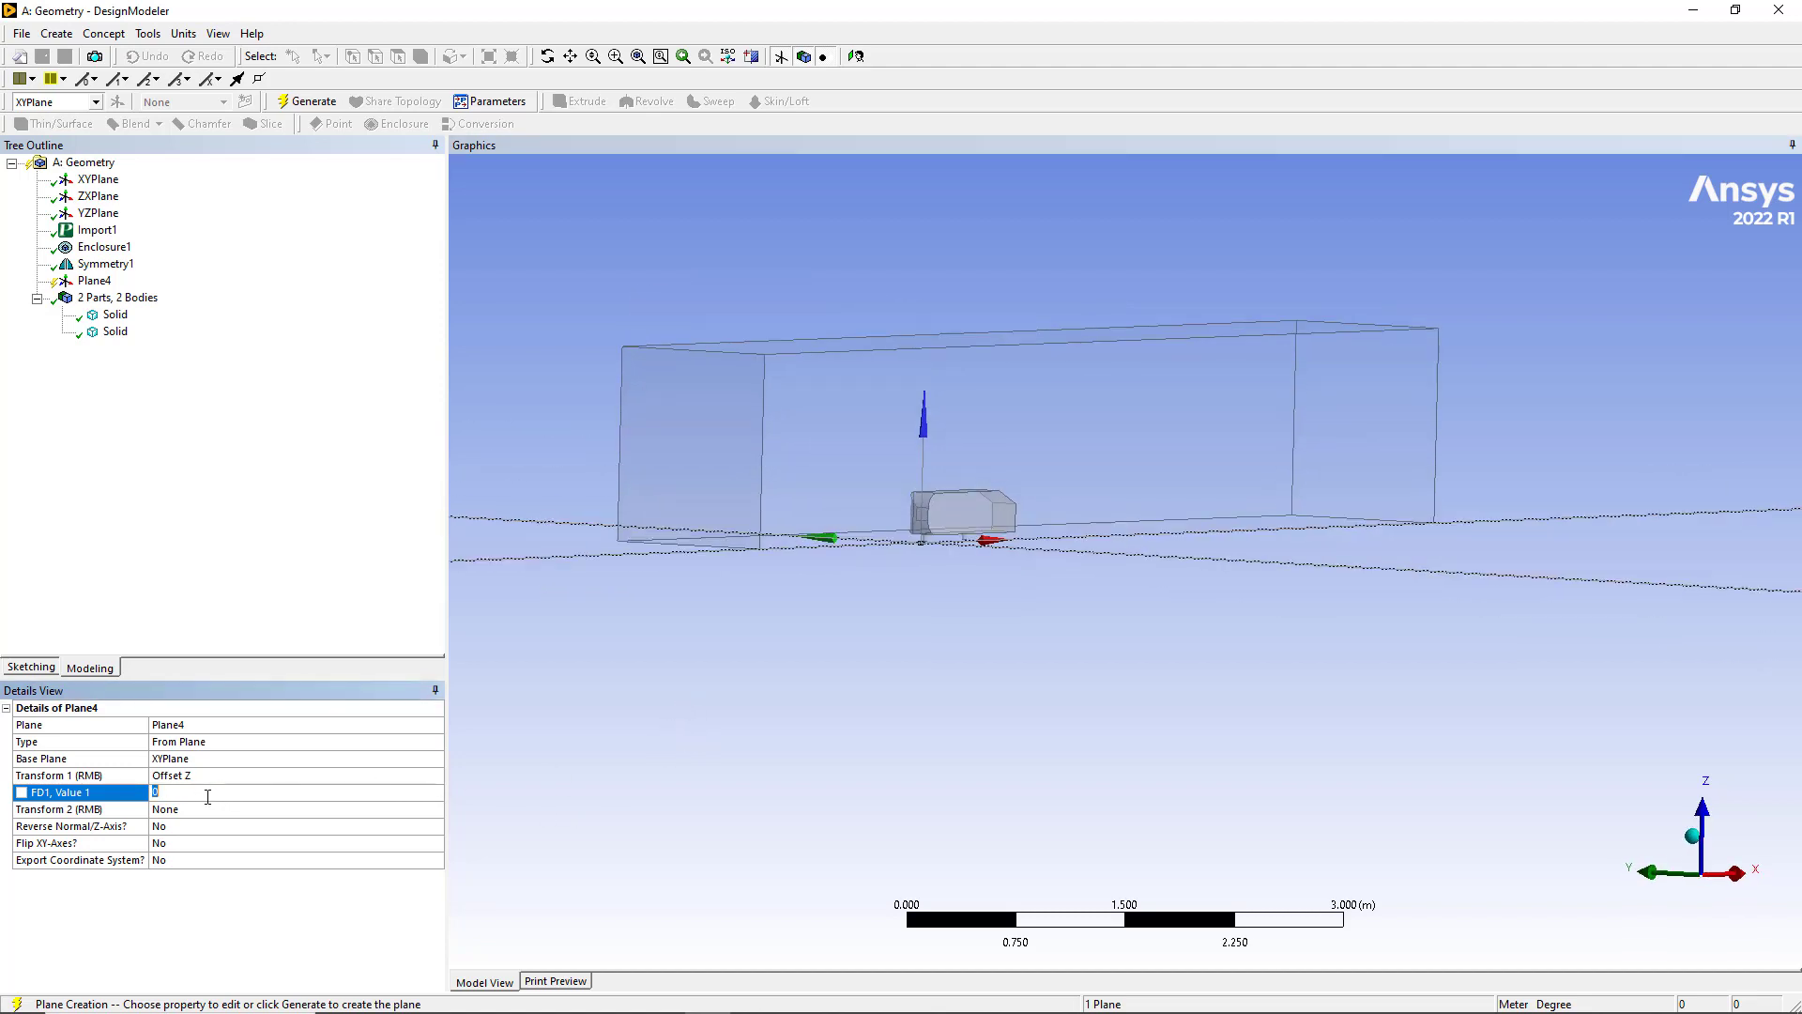
type("1.5")
key("Return")
mouse_move(1101, 1005)
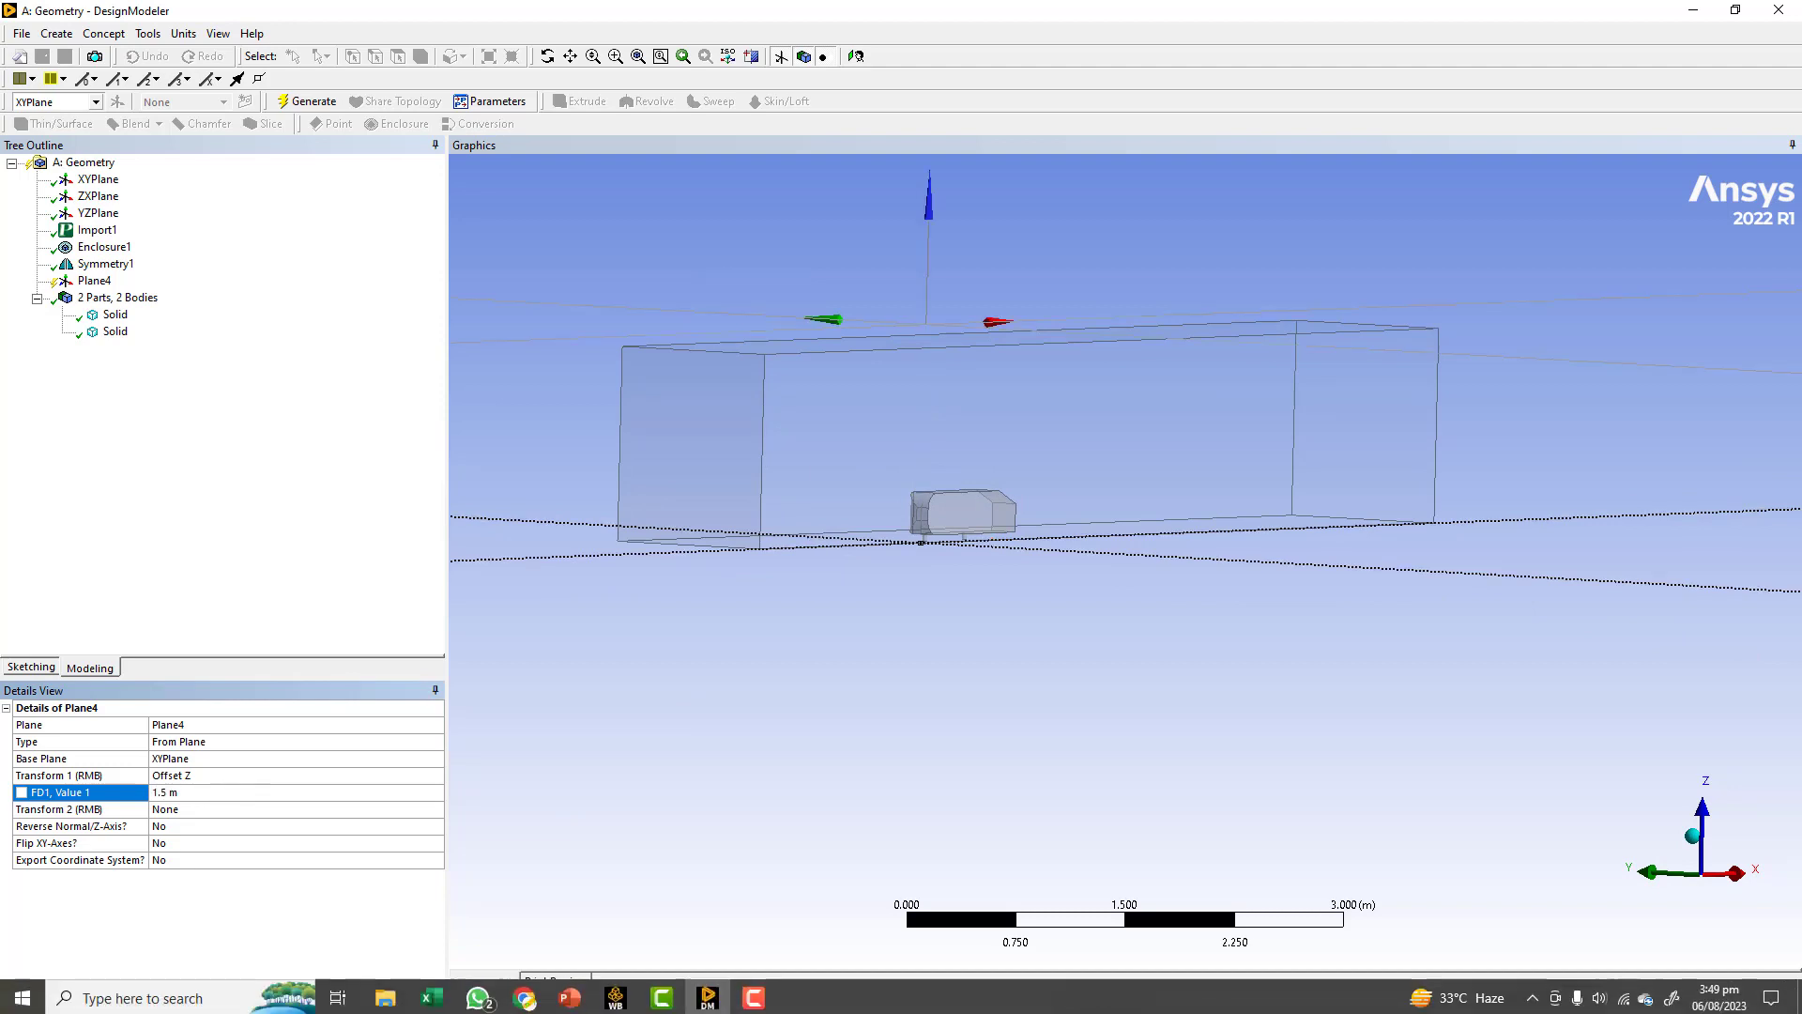
left_click(208, 793)
type("1.2")
key("Return")
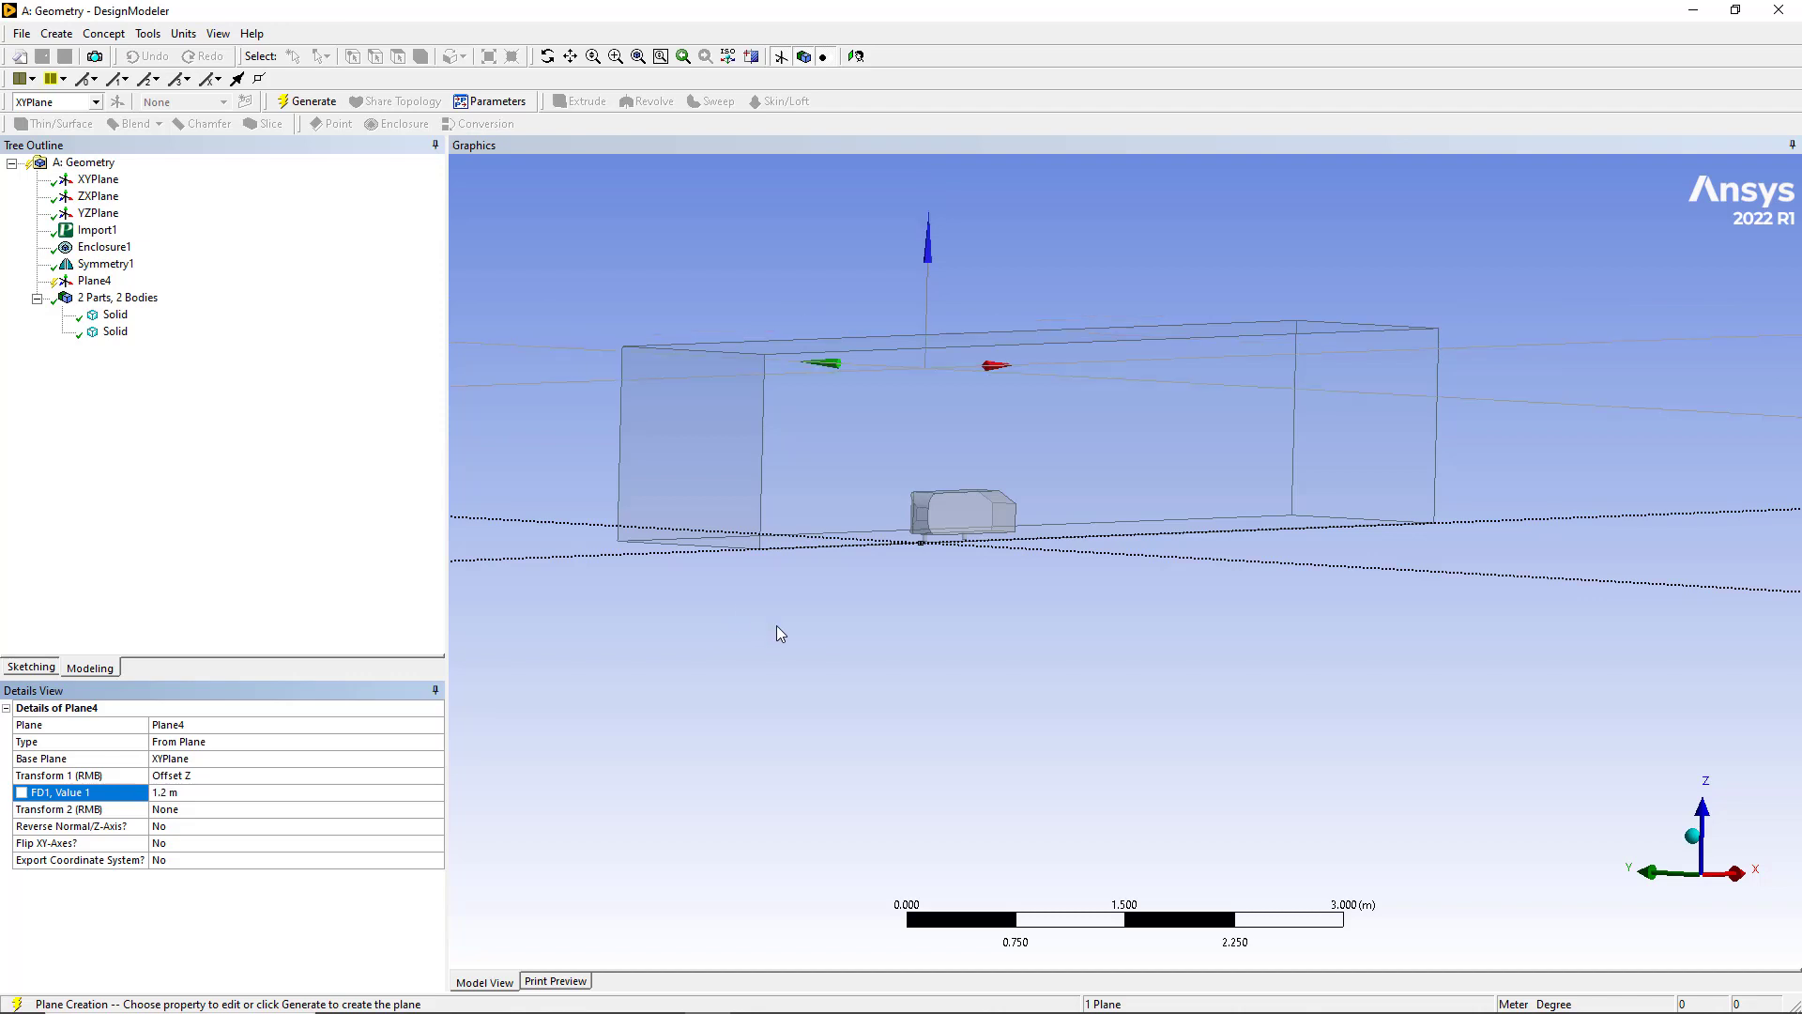
middle_click_drag(1406, 395, 1146, 467)
left_click(210, 786)
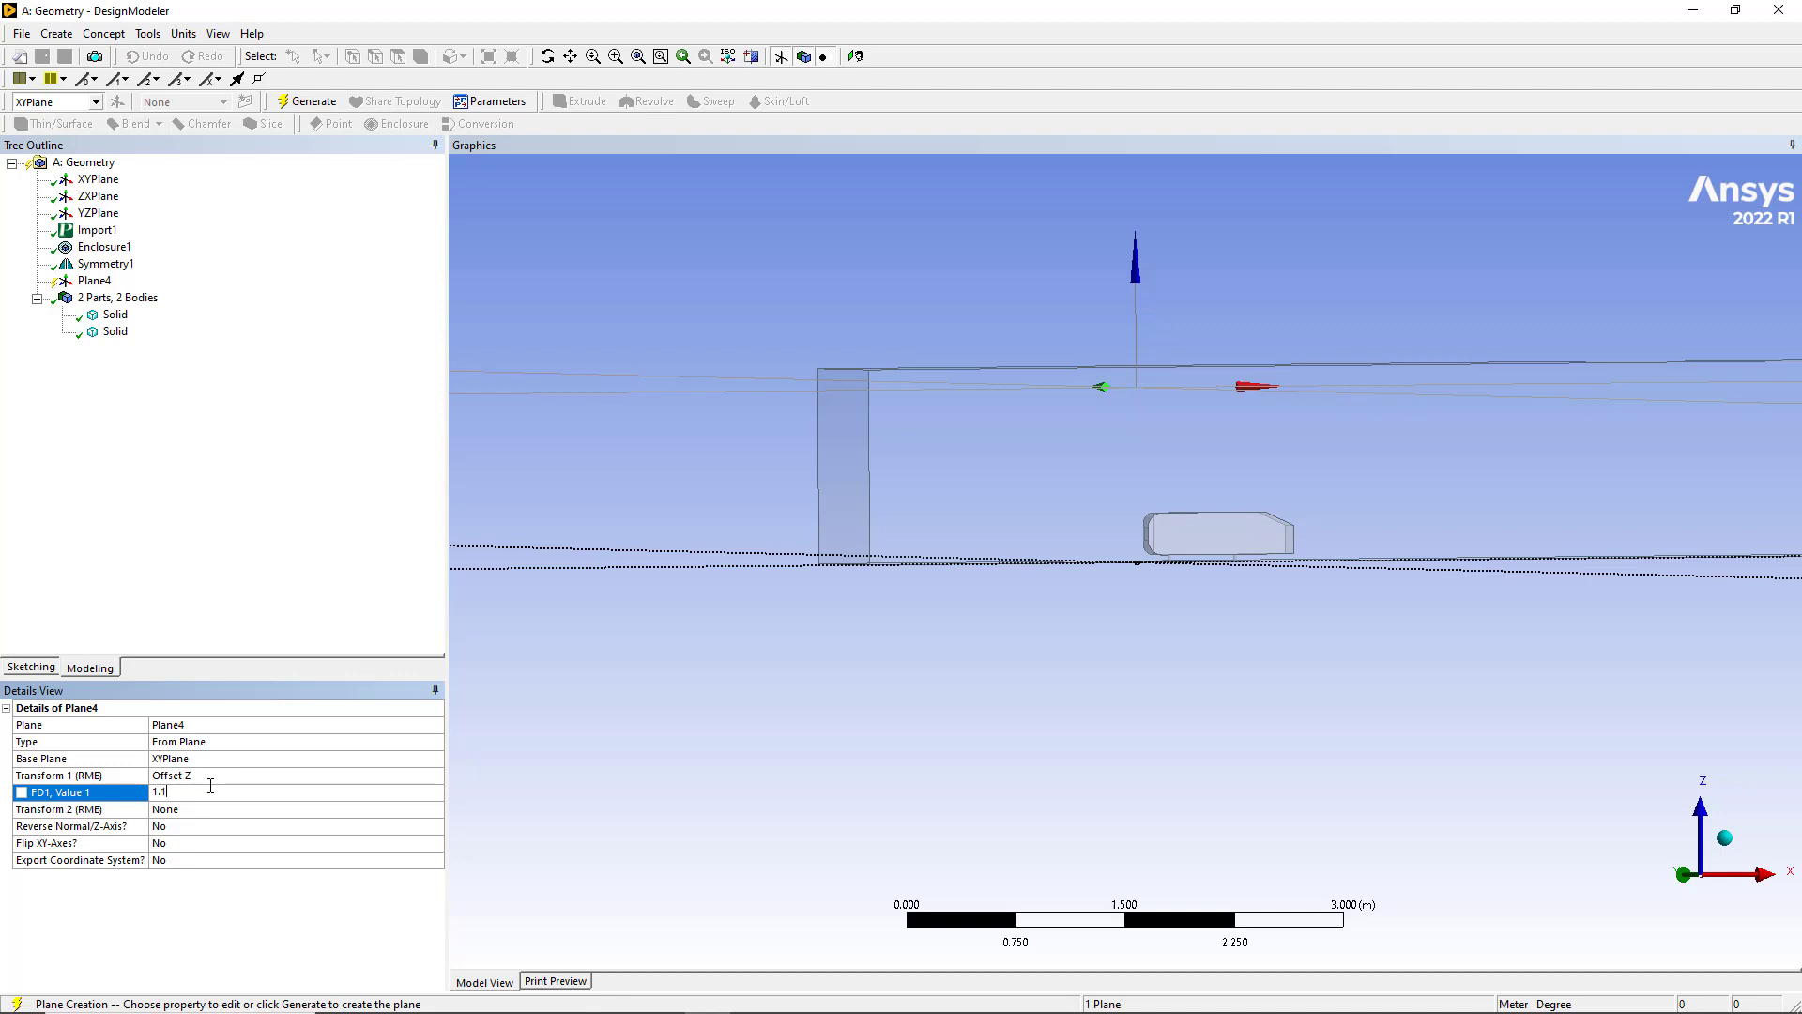
key("Return")
middle_click_drag(715, 482, 773, 442)
scroll(815, 424, "up", 2)
scroll(815, 424, "up", 3)
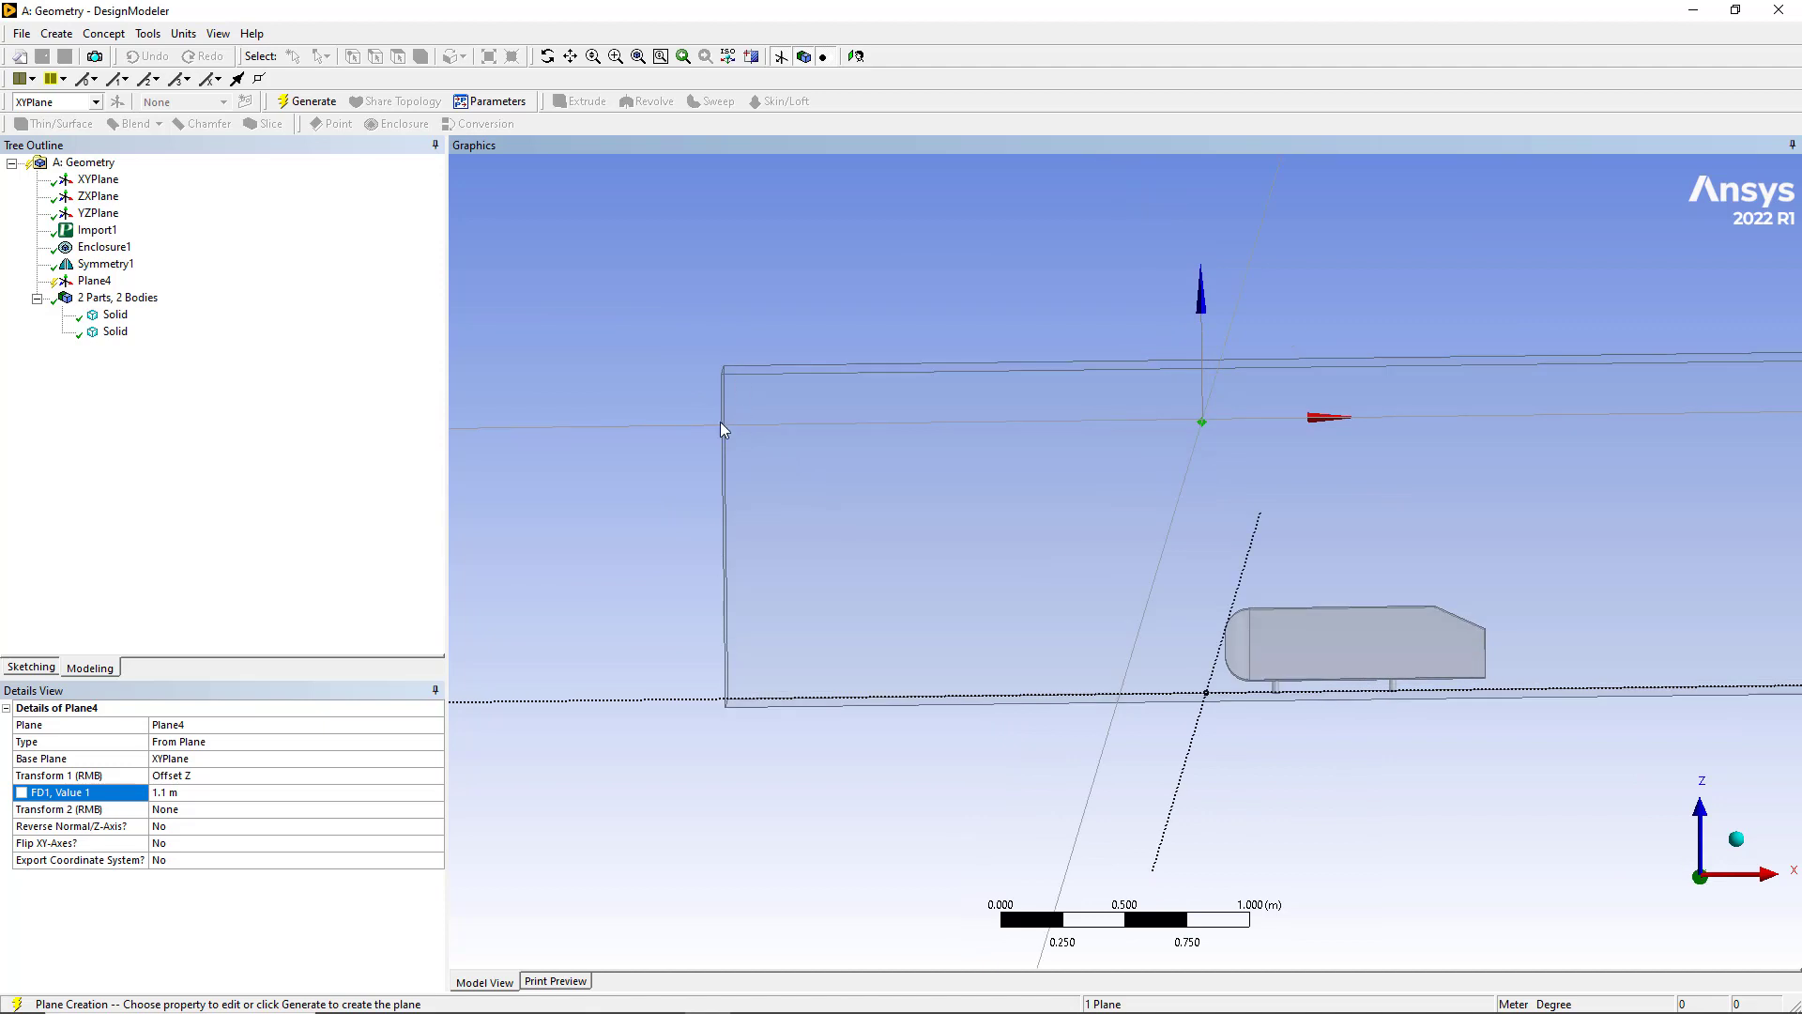
left_click(308, 101)
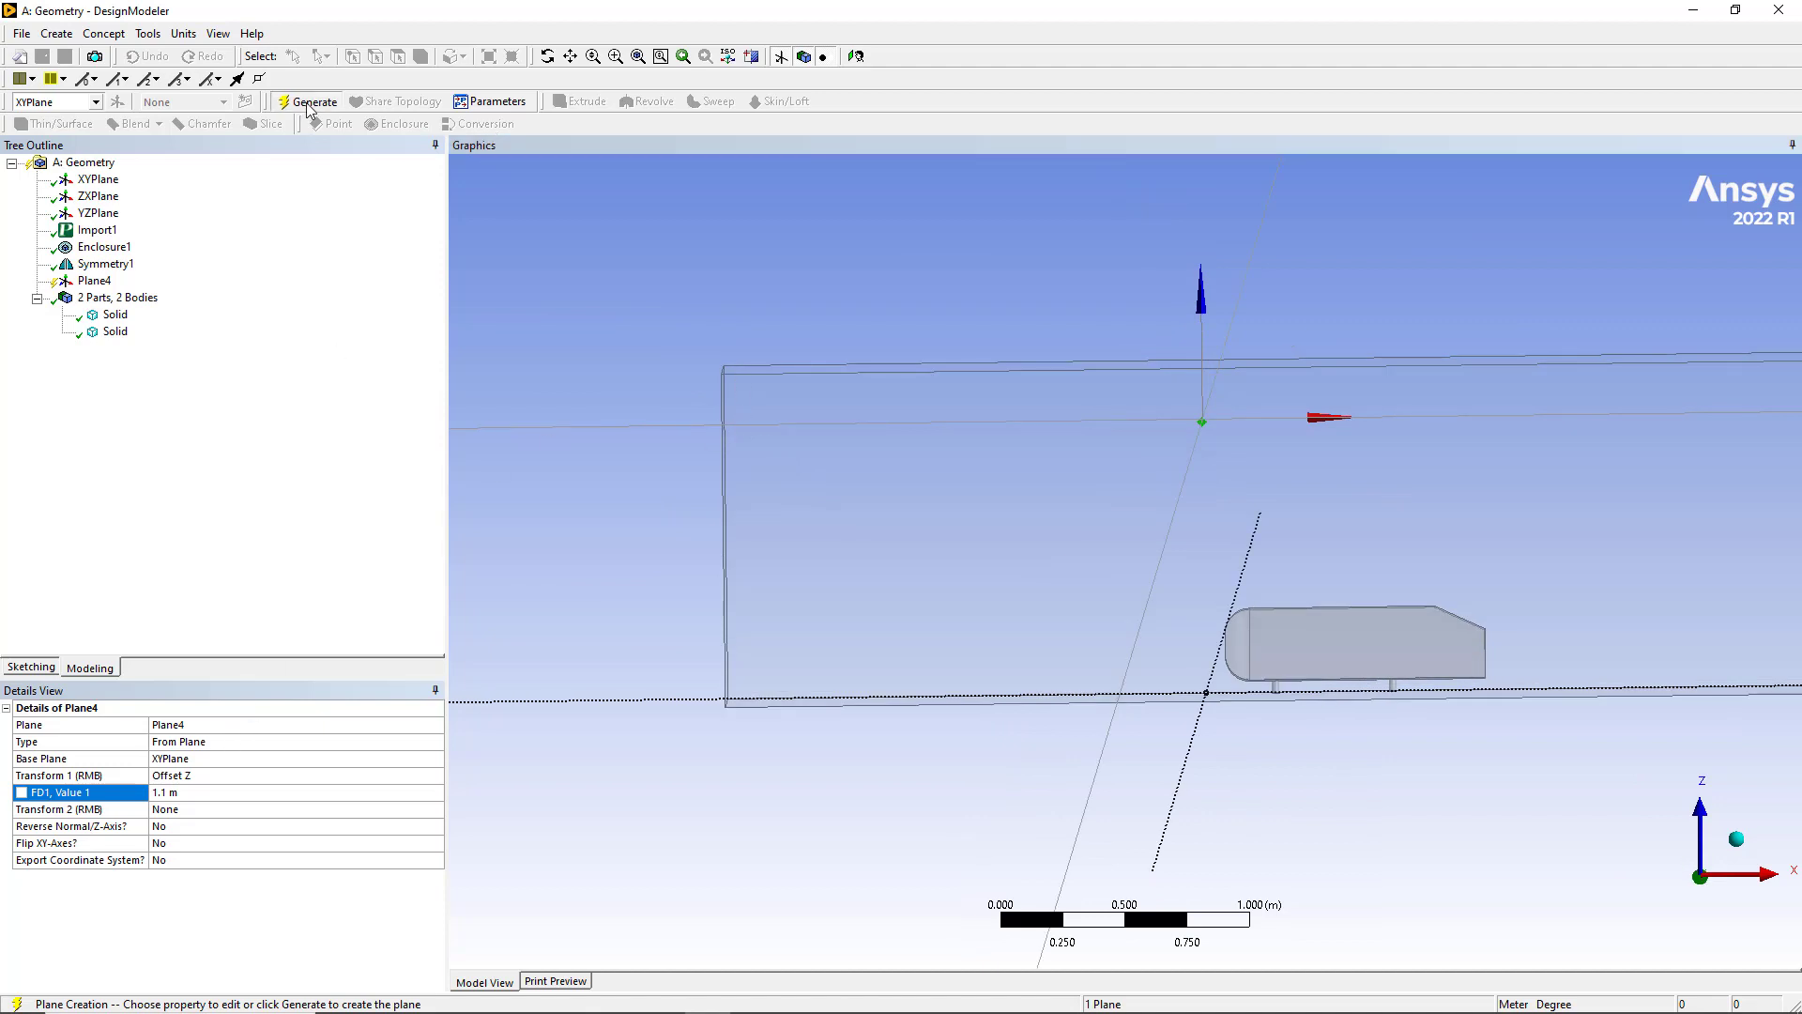
middle_click_drag(708, 269, 742, 271)
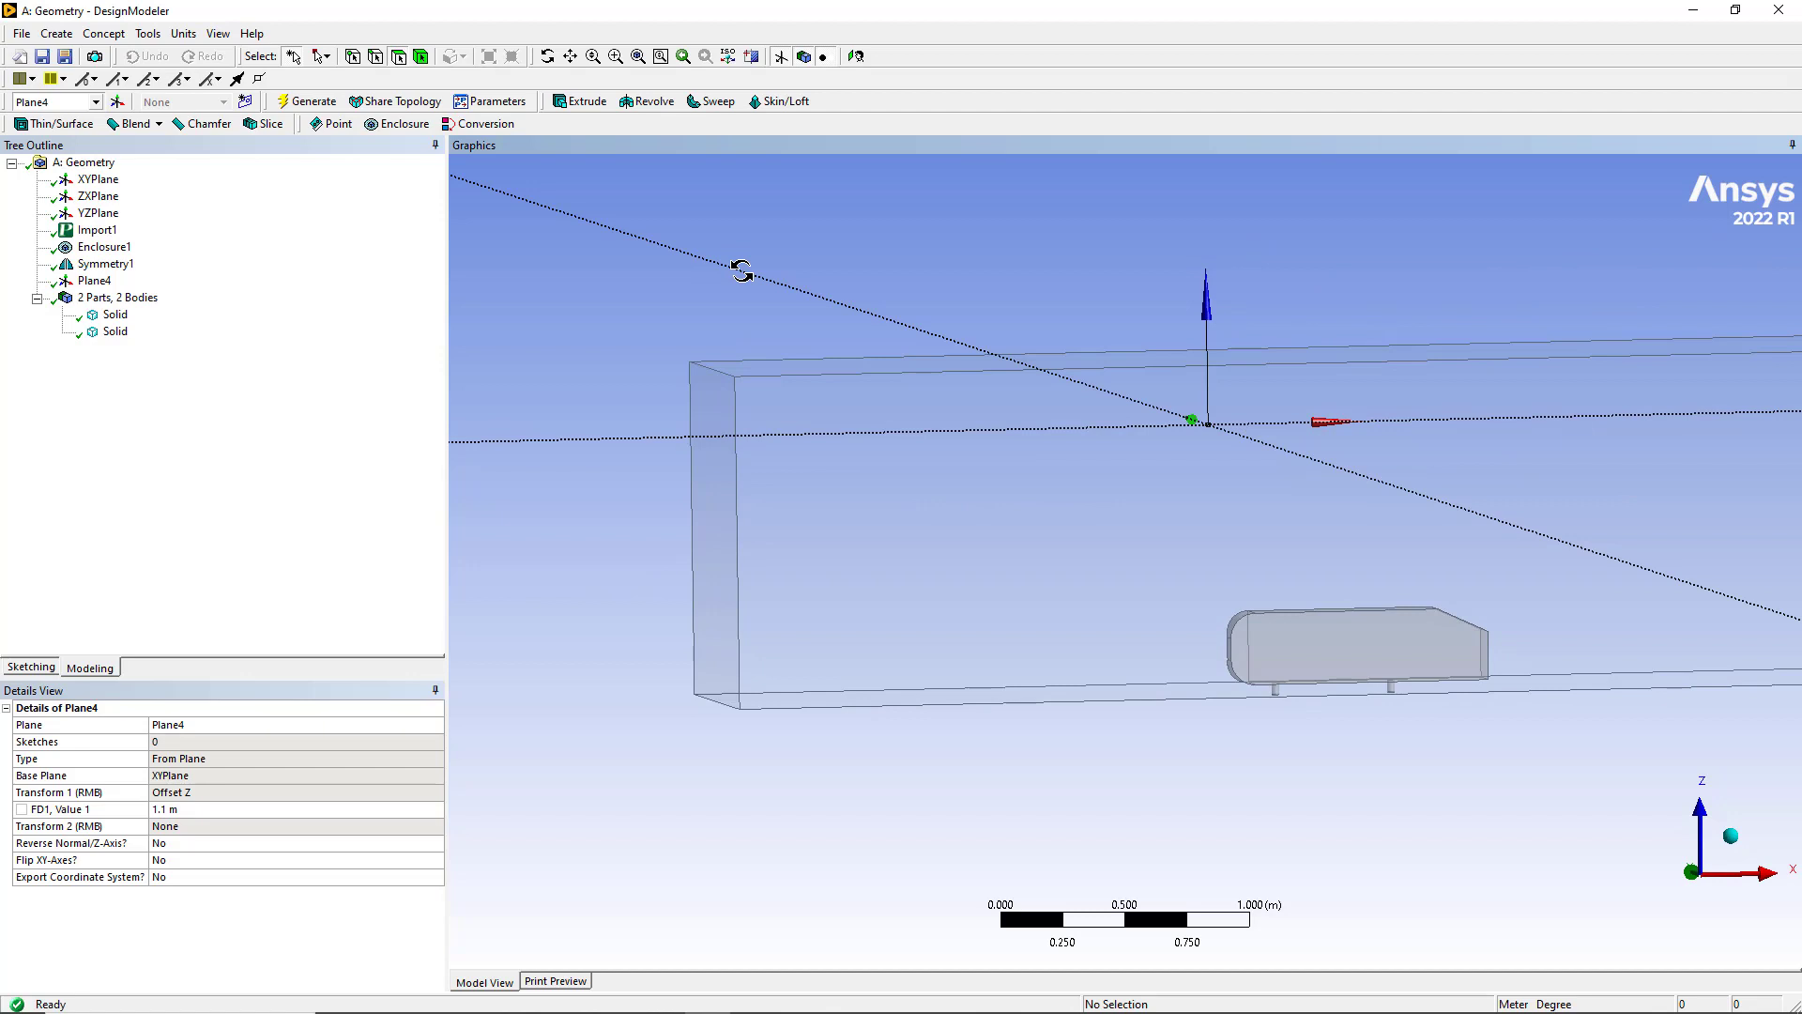
Add a second Symmetry feature using Plane4 as its plane and generate it
left_click(149, 34)
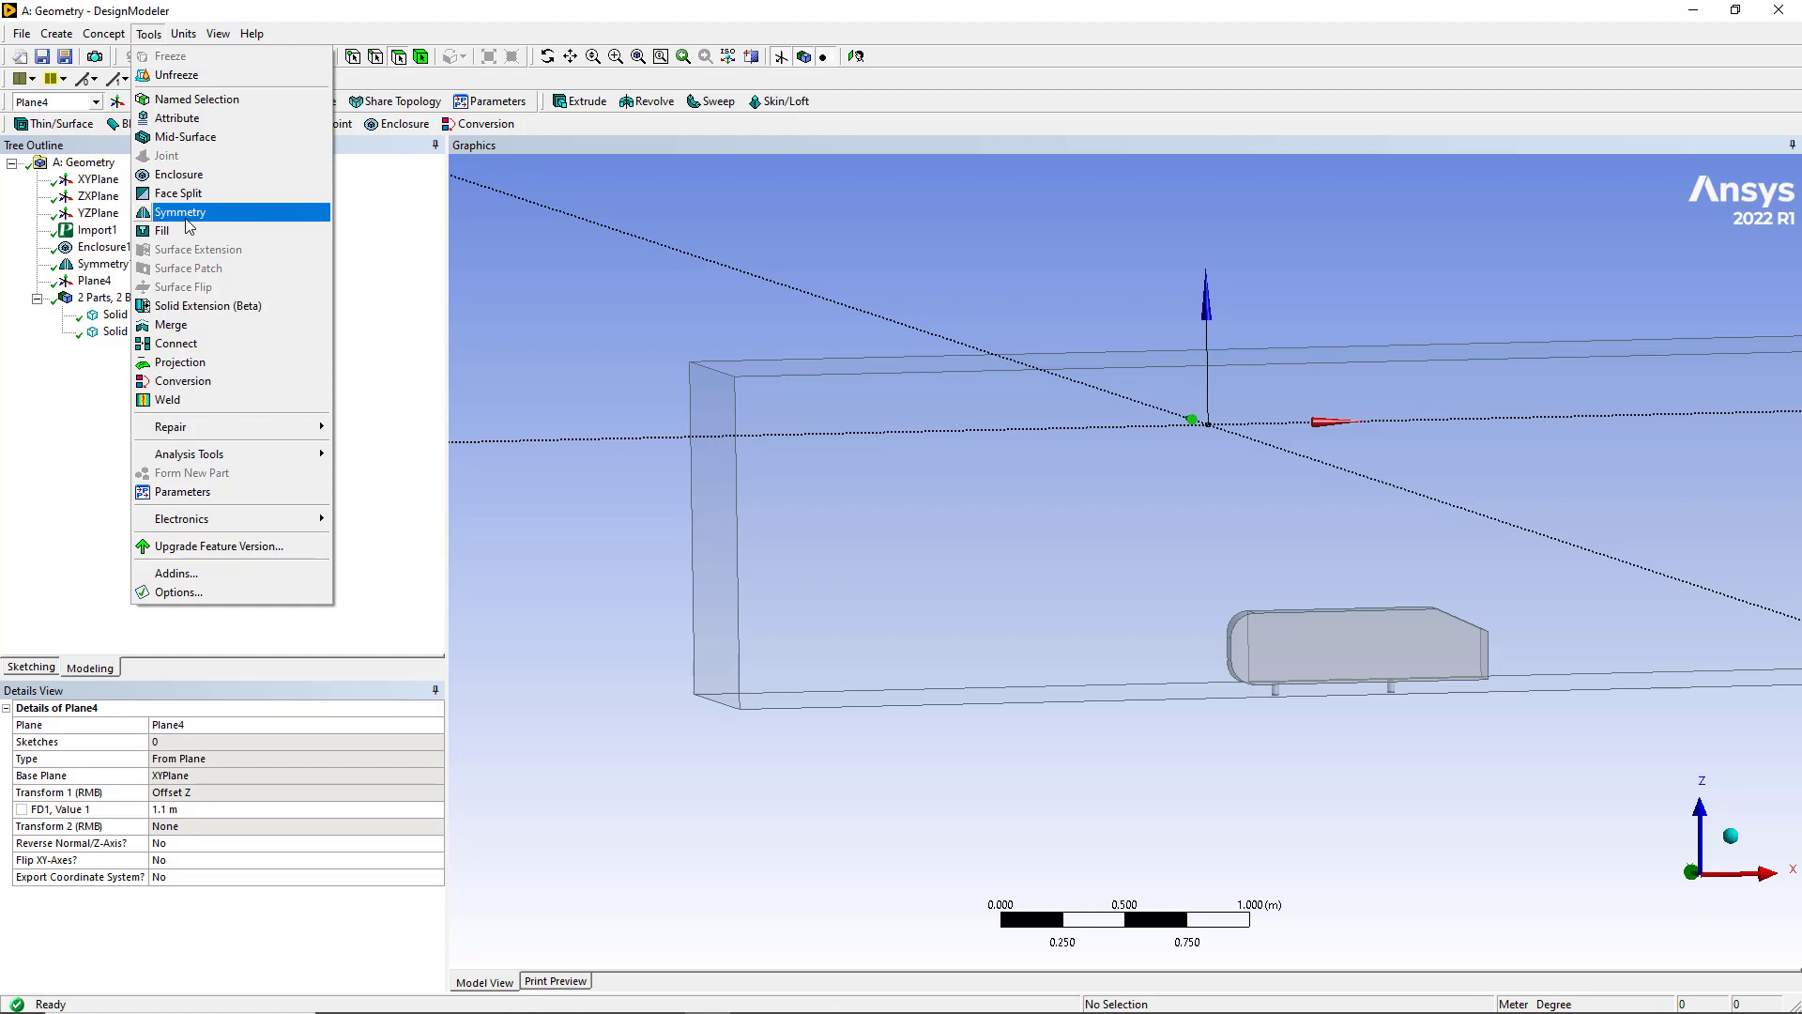
left_click(104, 271)
left_click(103, 272)
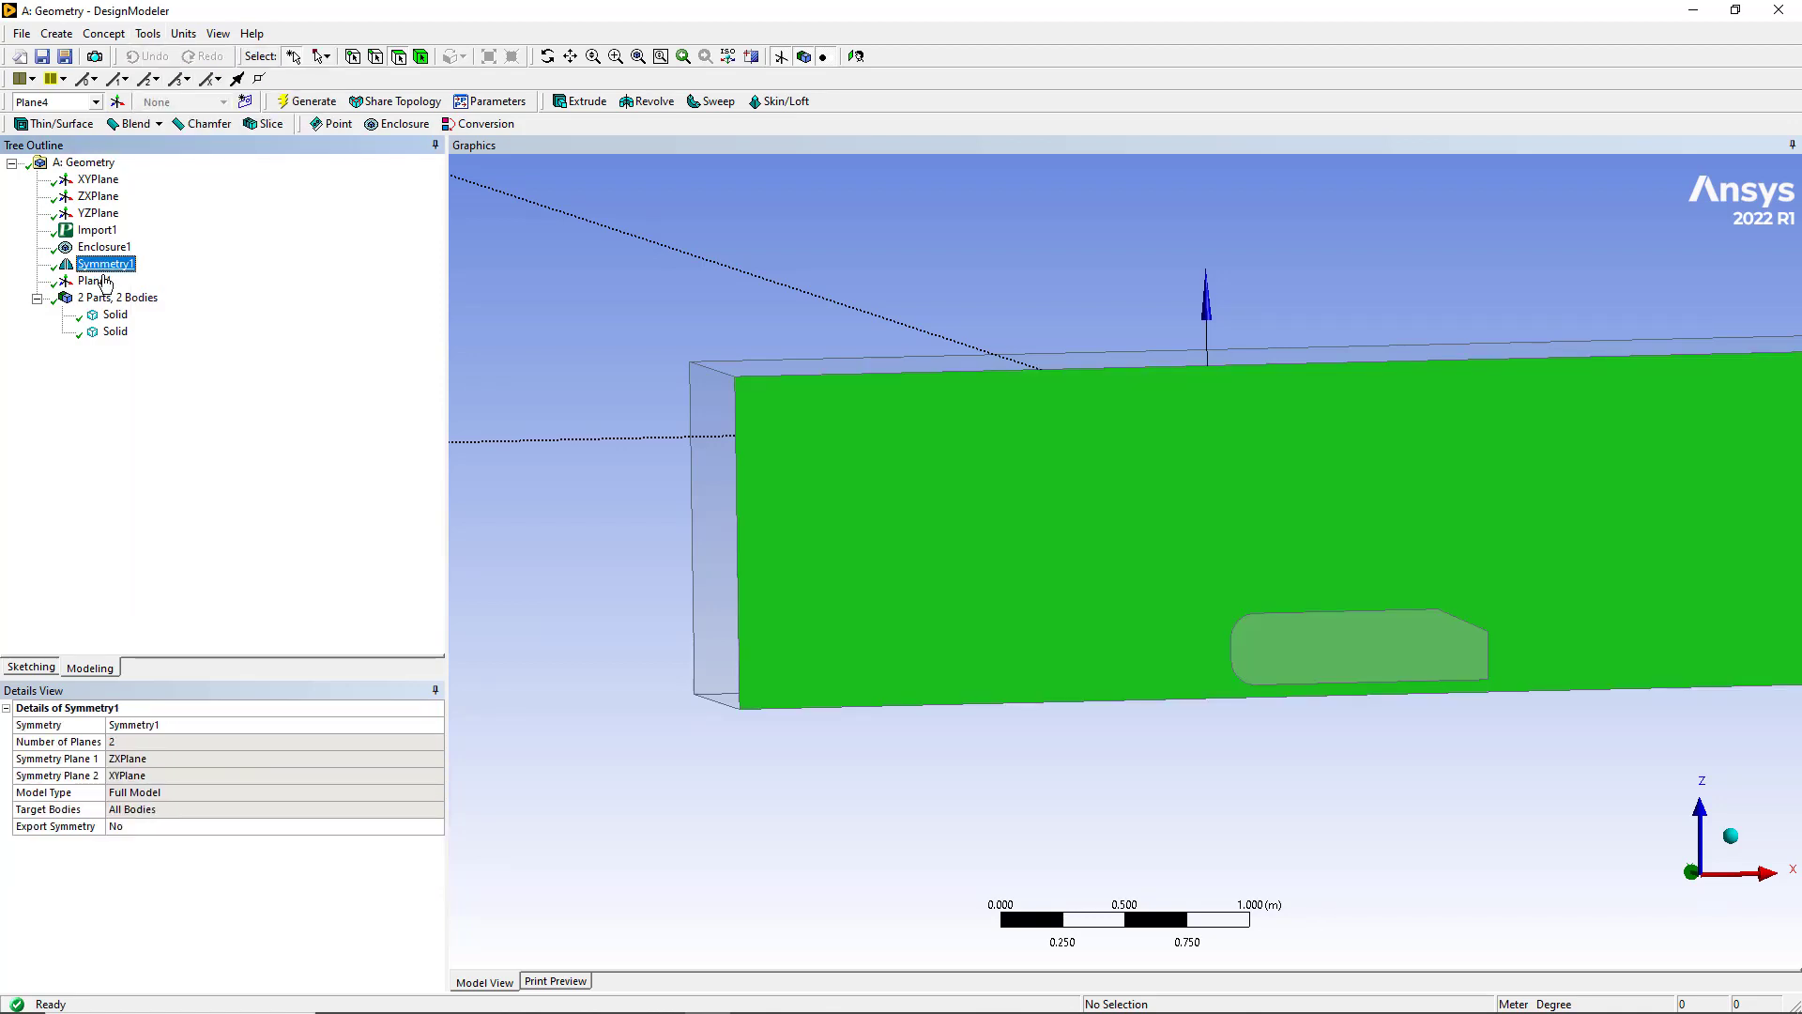
left_click(101, 283)
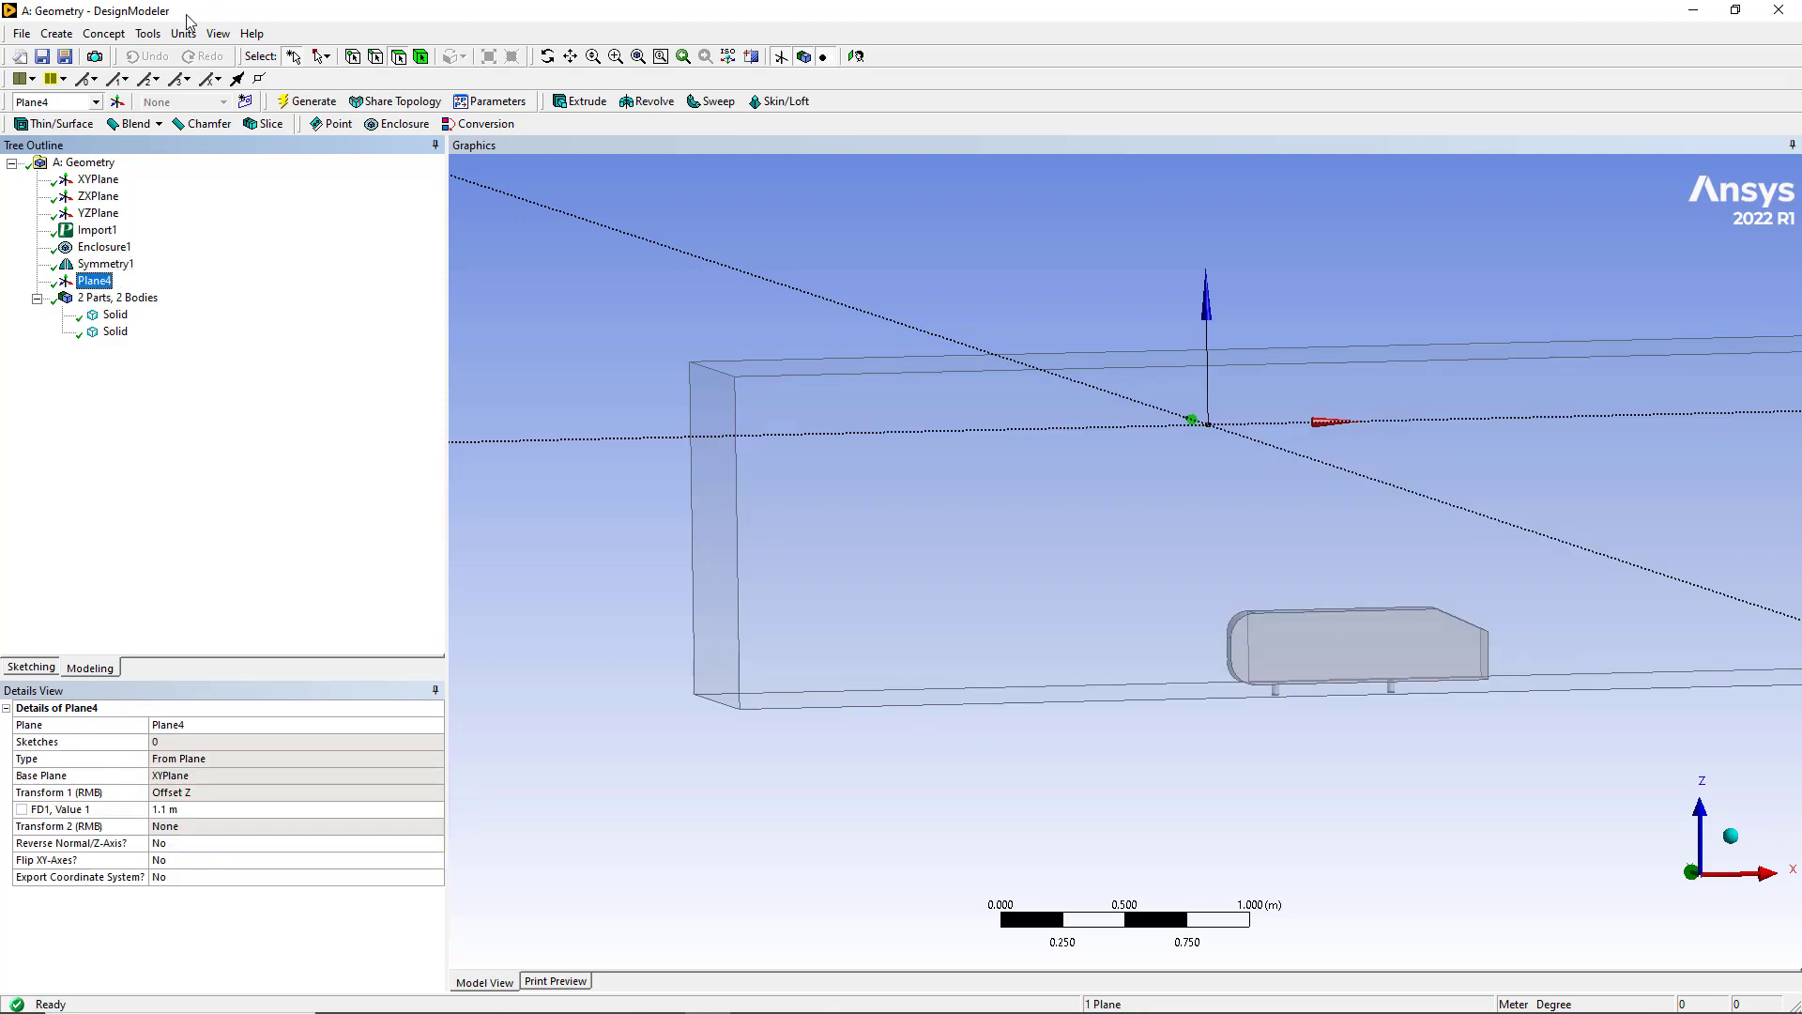
left_click(148, 34)
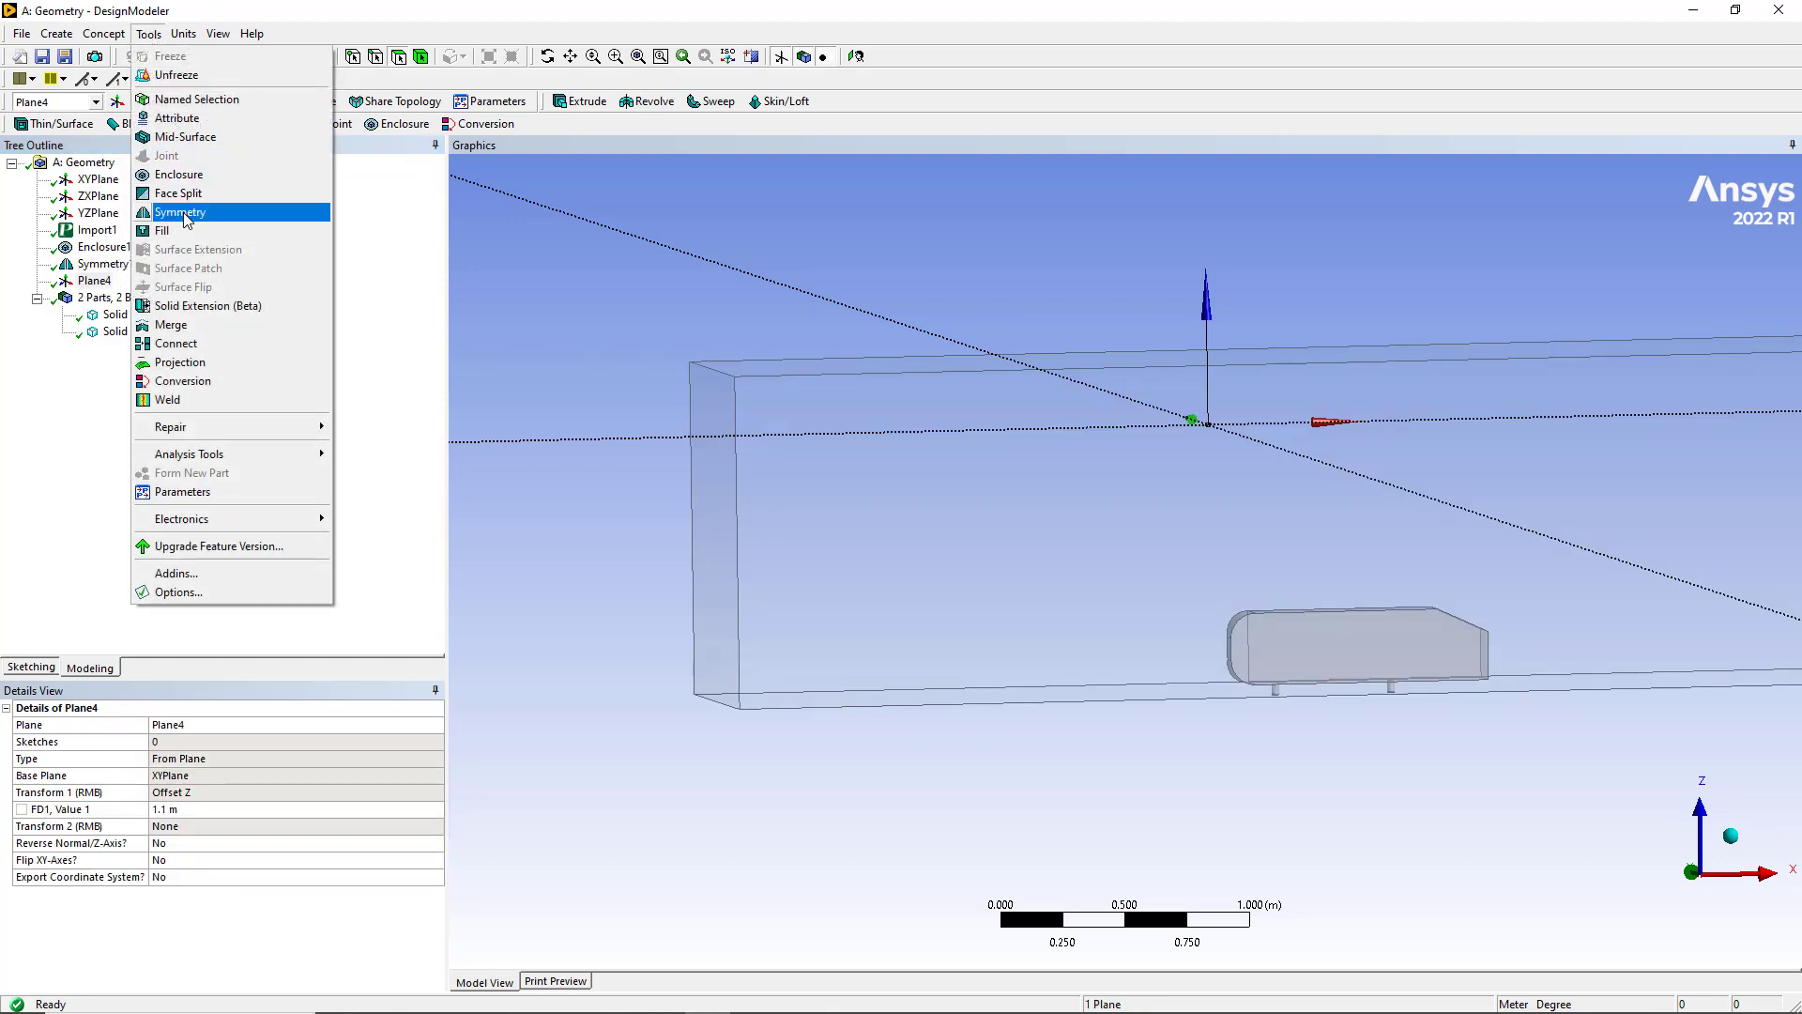
left_click(180, 213)
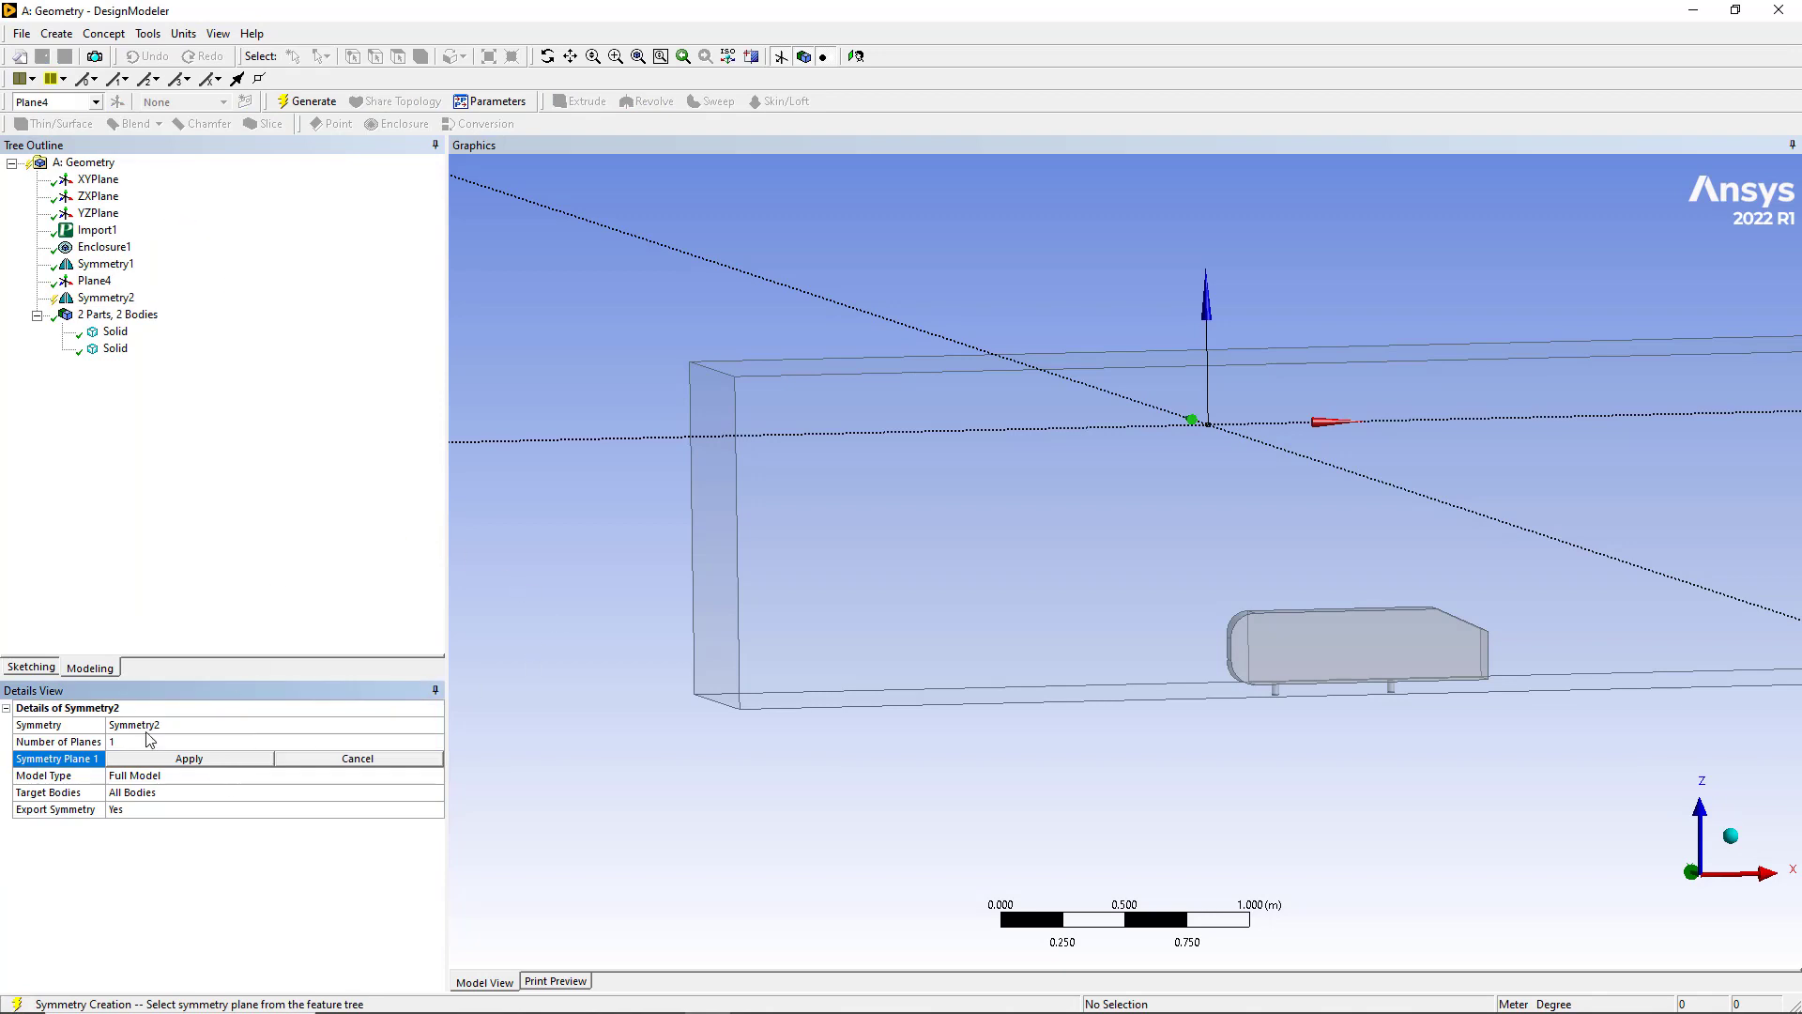
left_click(102, 282)
left_click(143, 758)
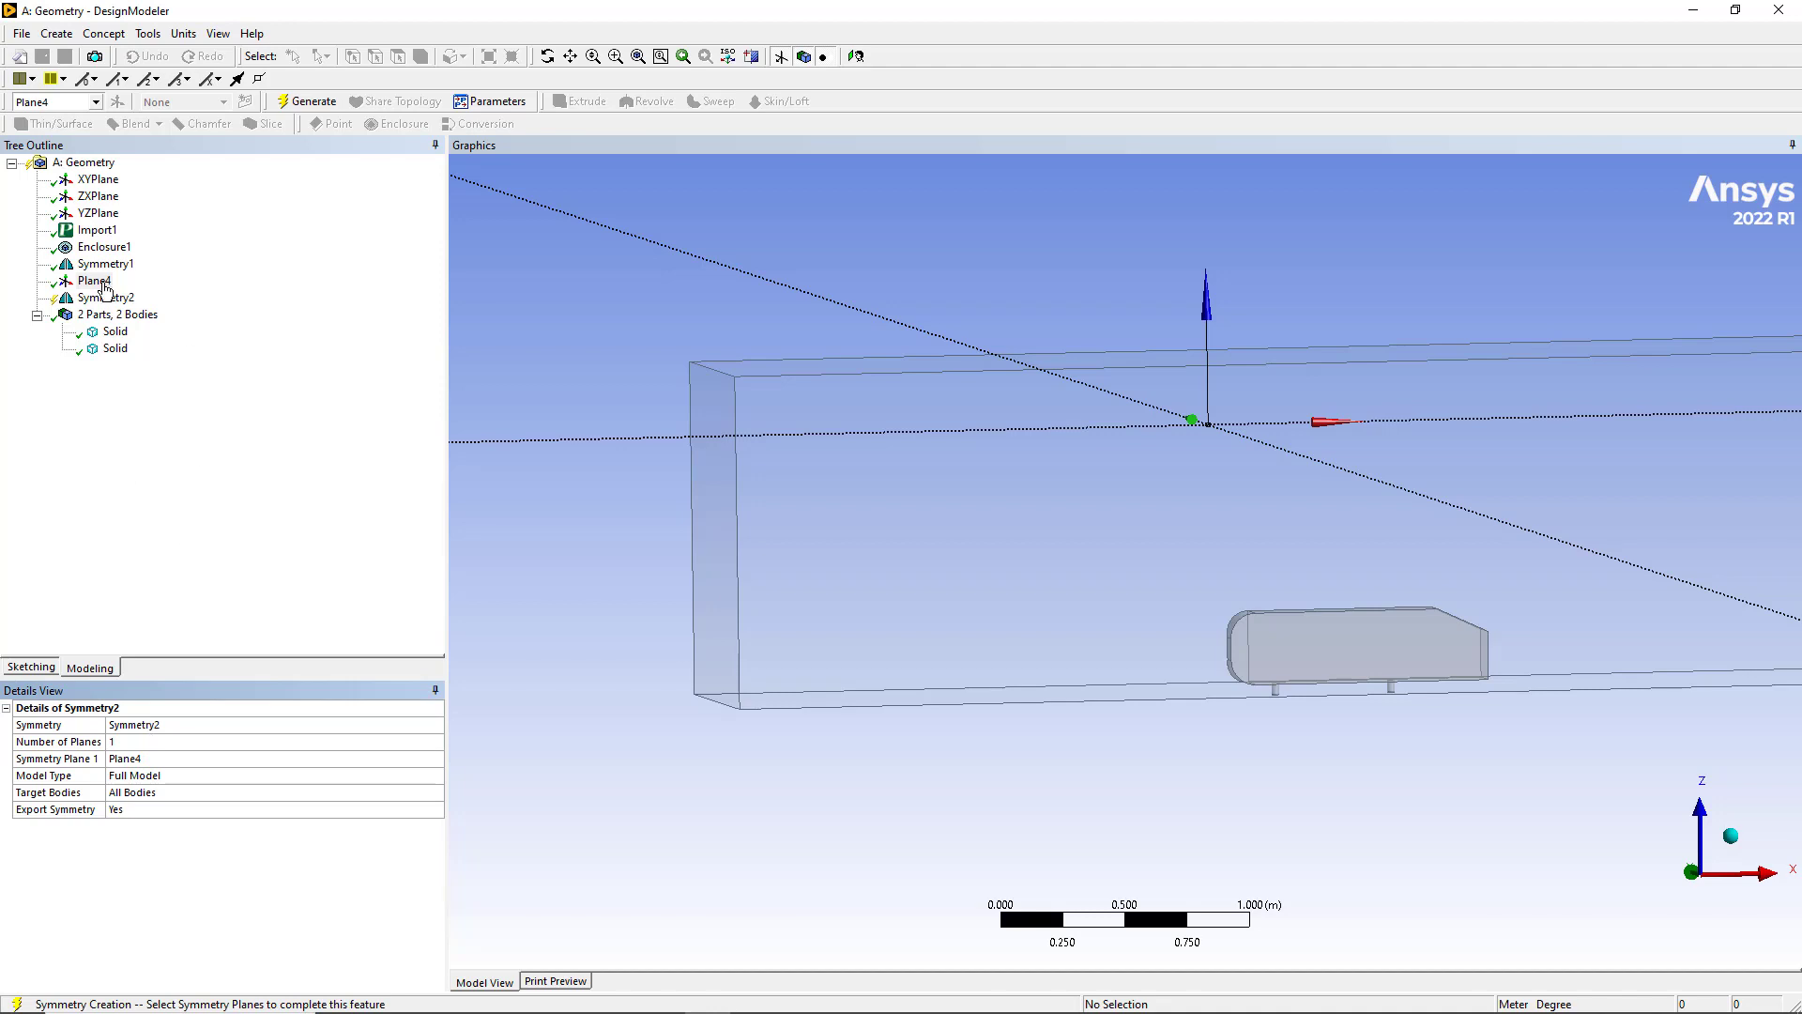
middle_click_drag(583, 672, 550, 696)
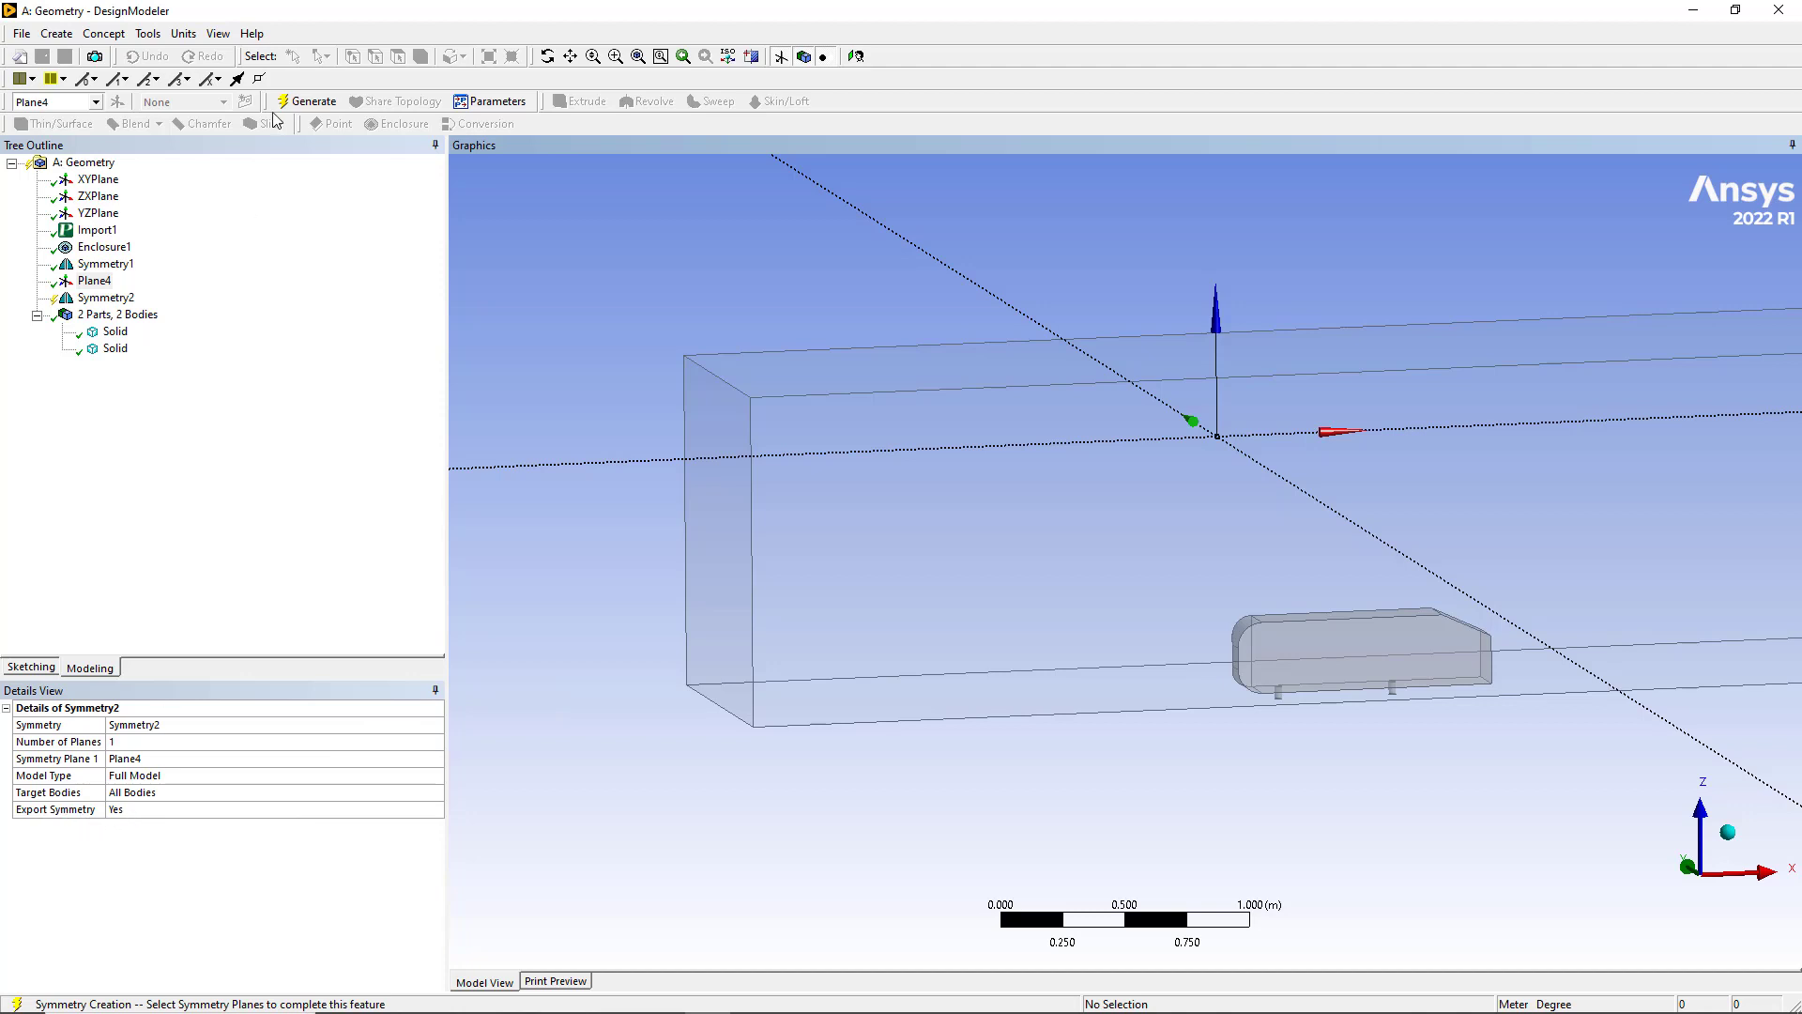
left_click(307, 101)
middle_click_drag(615, 391, 805, 395)
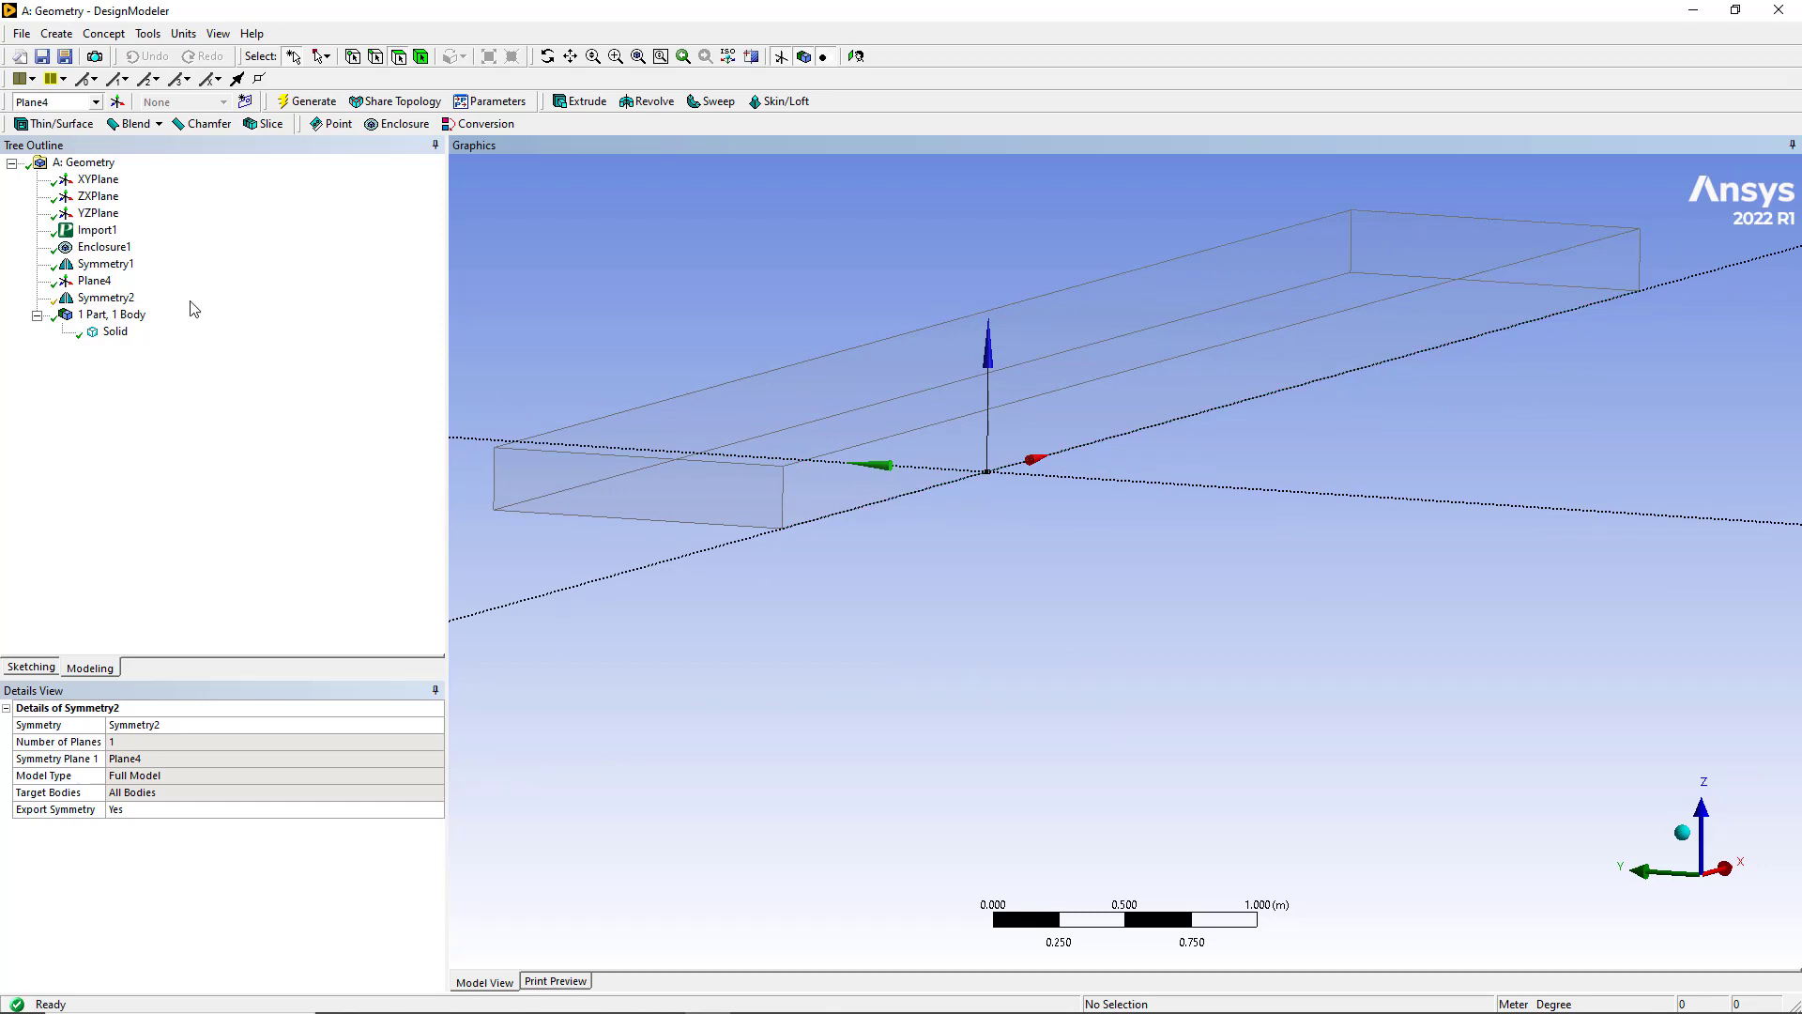
Change Symmetry2's Model Type to Partial Model and regenerate
right_click(111, 301)
left_click(188, 309)
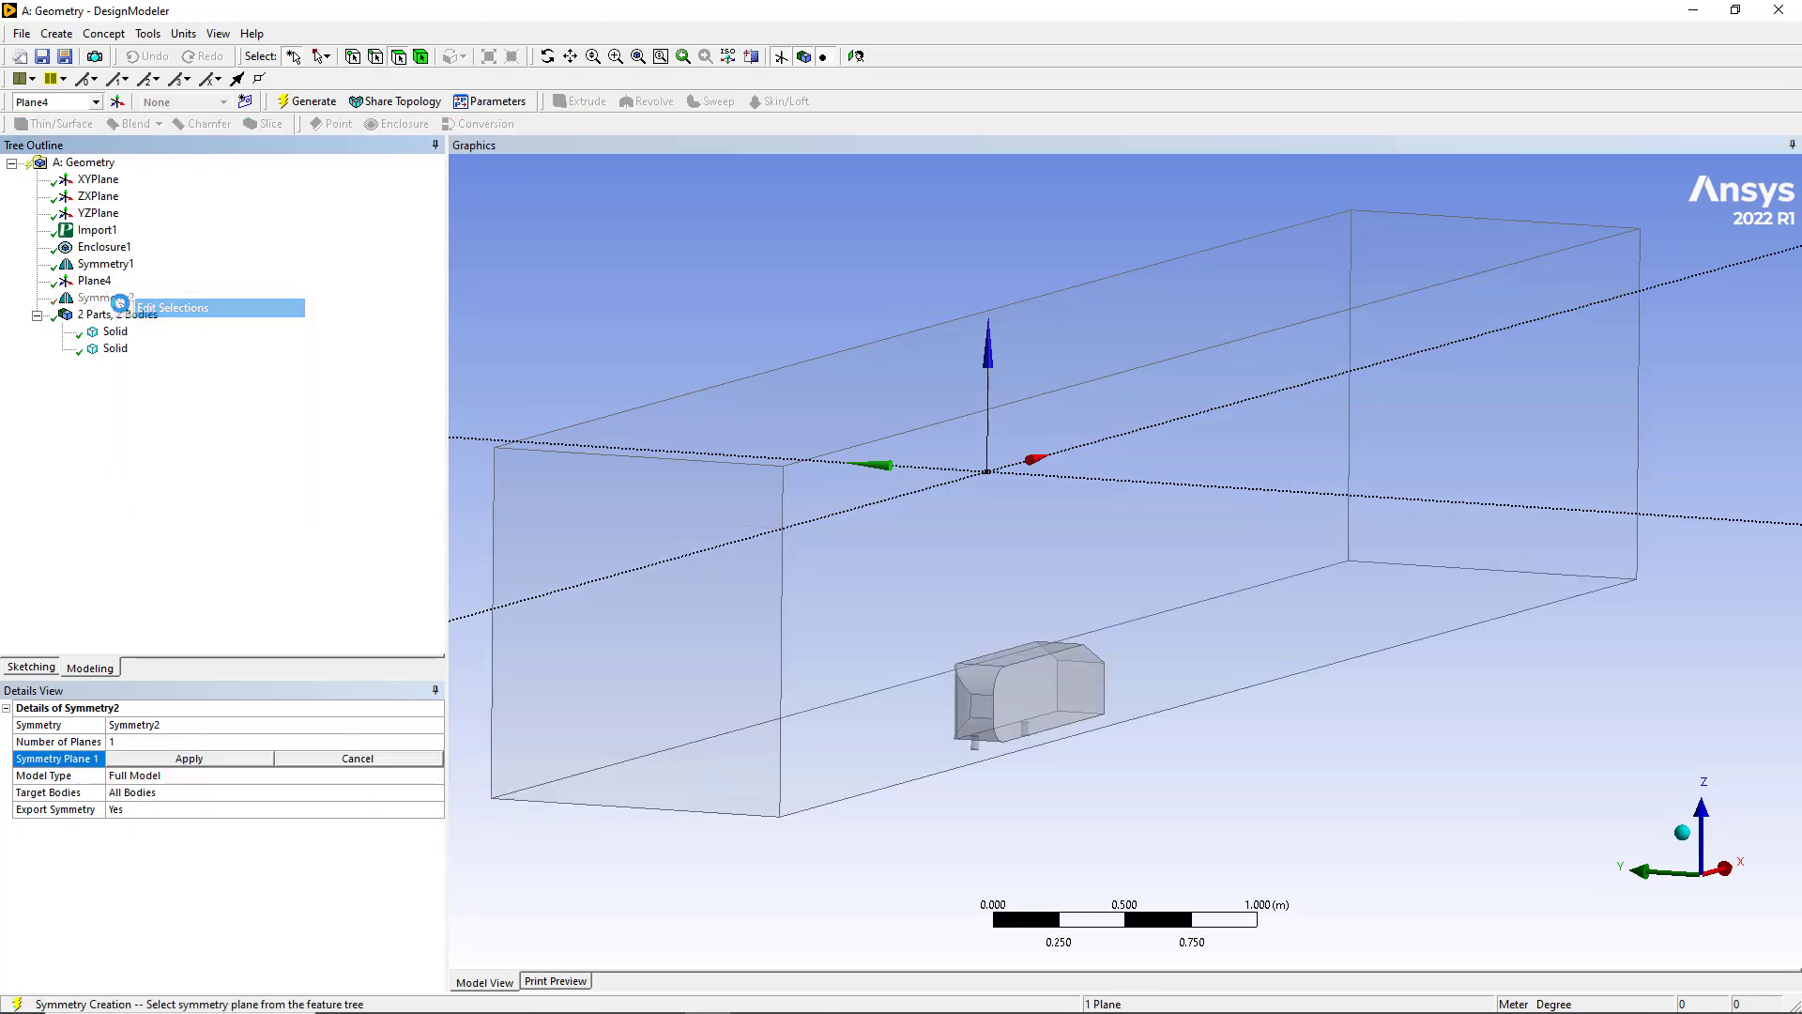
left_click(157, 781)
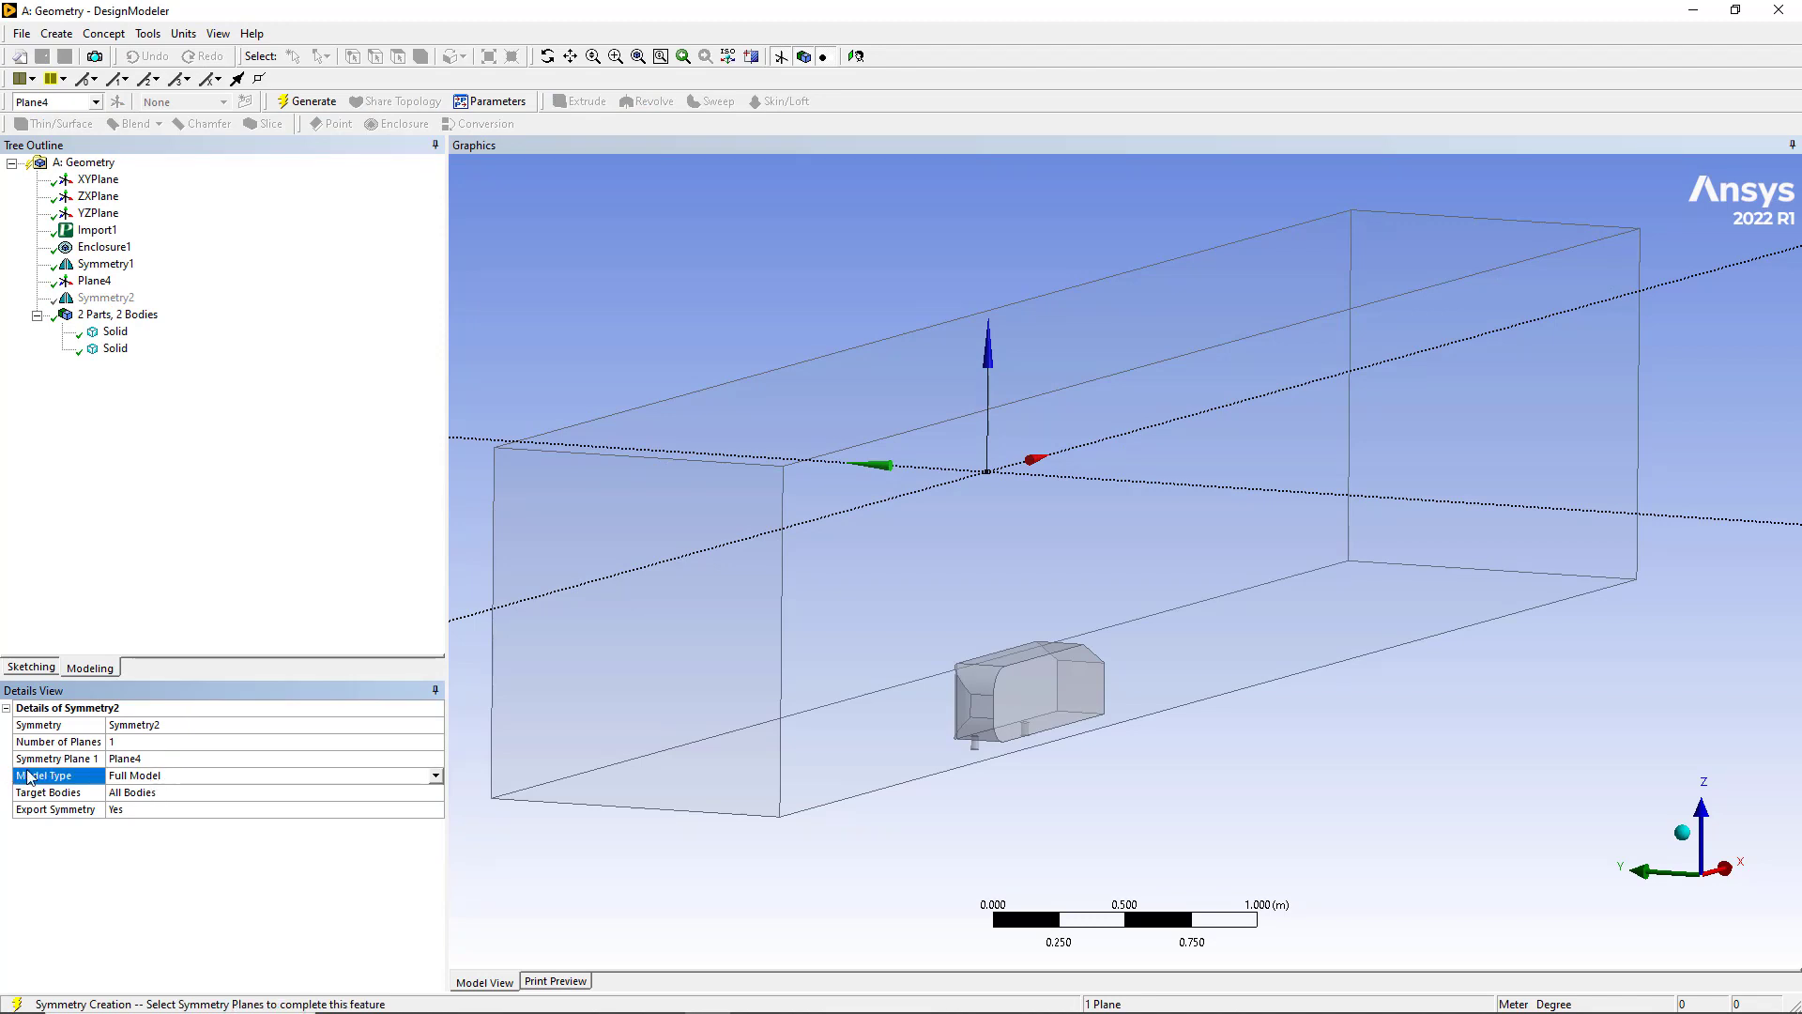
left_click(434, 780)
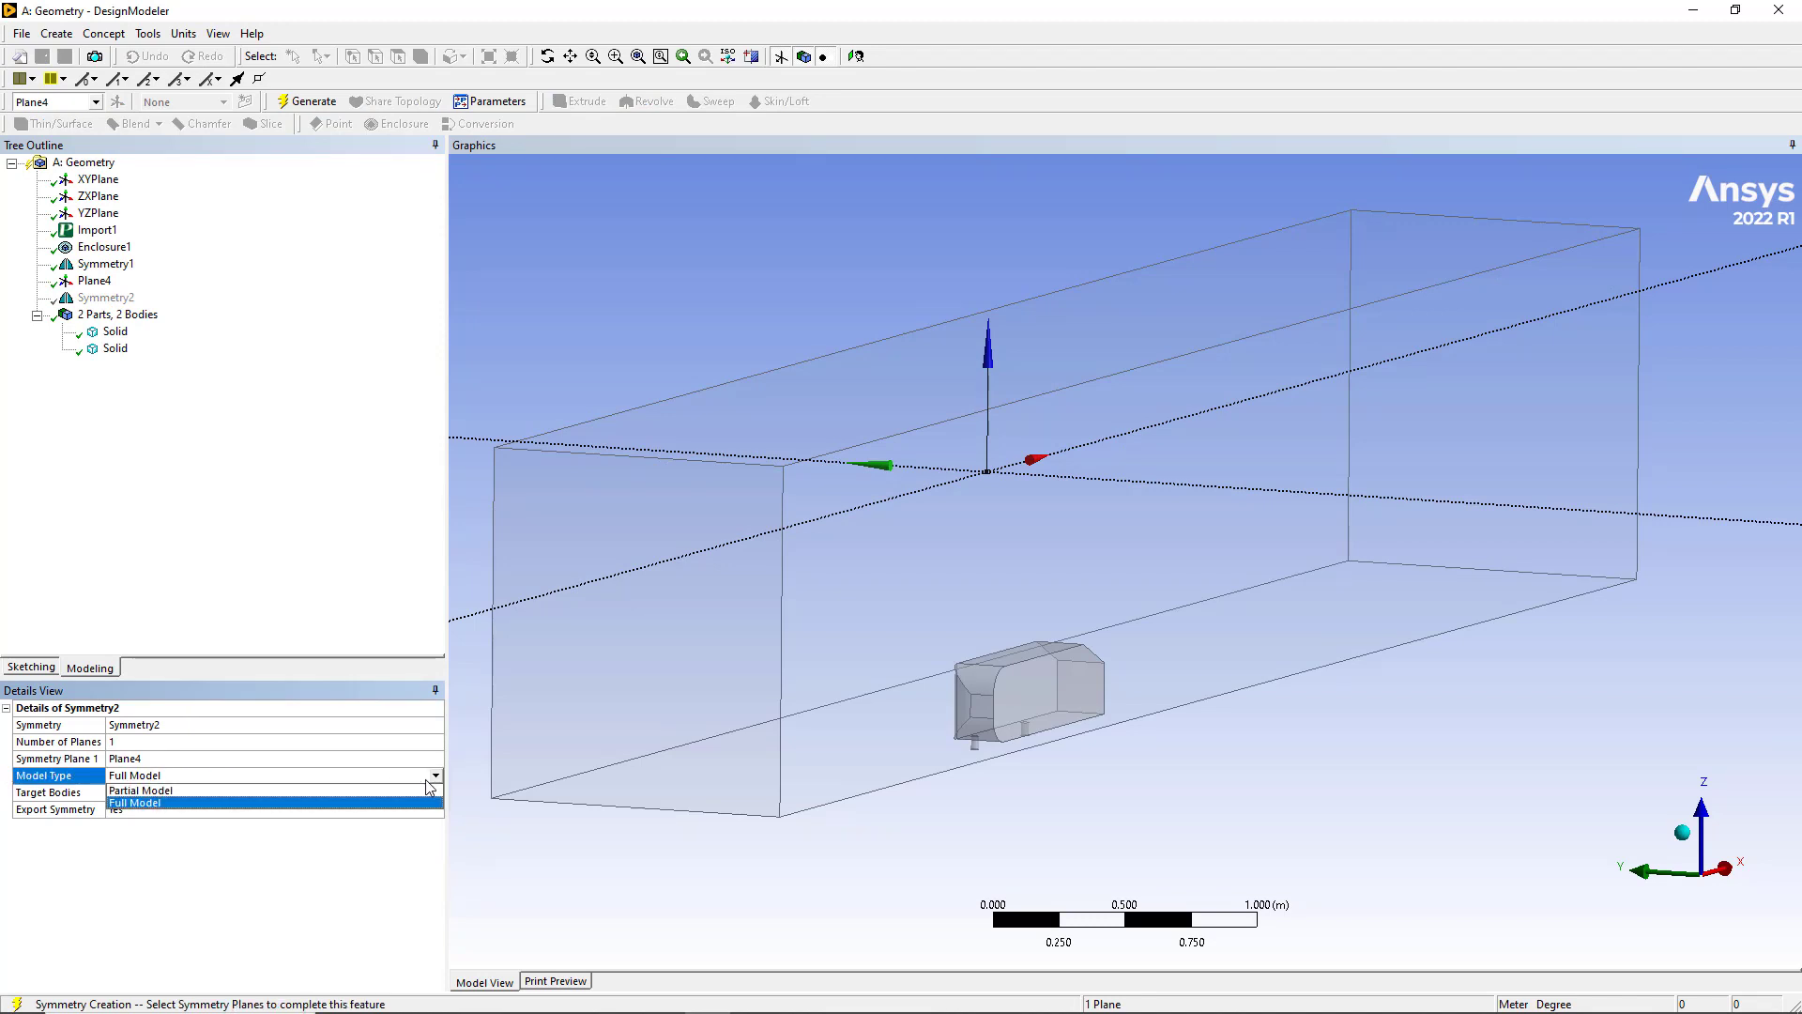
left_click(164, 793)
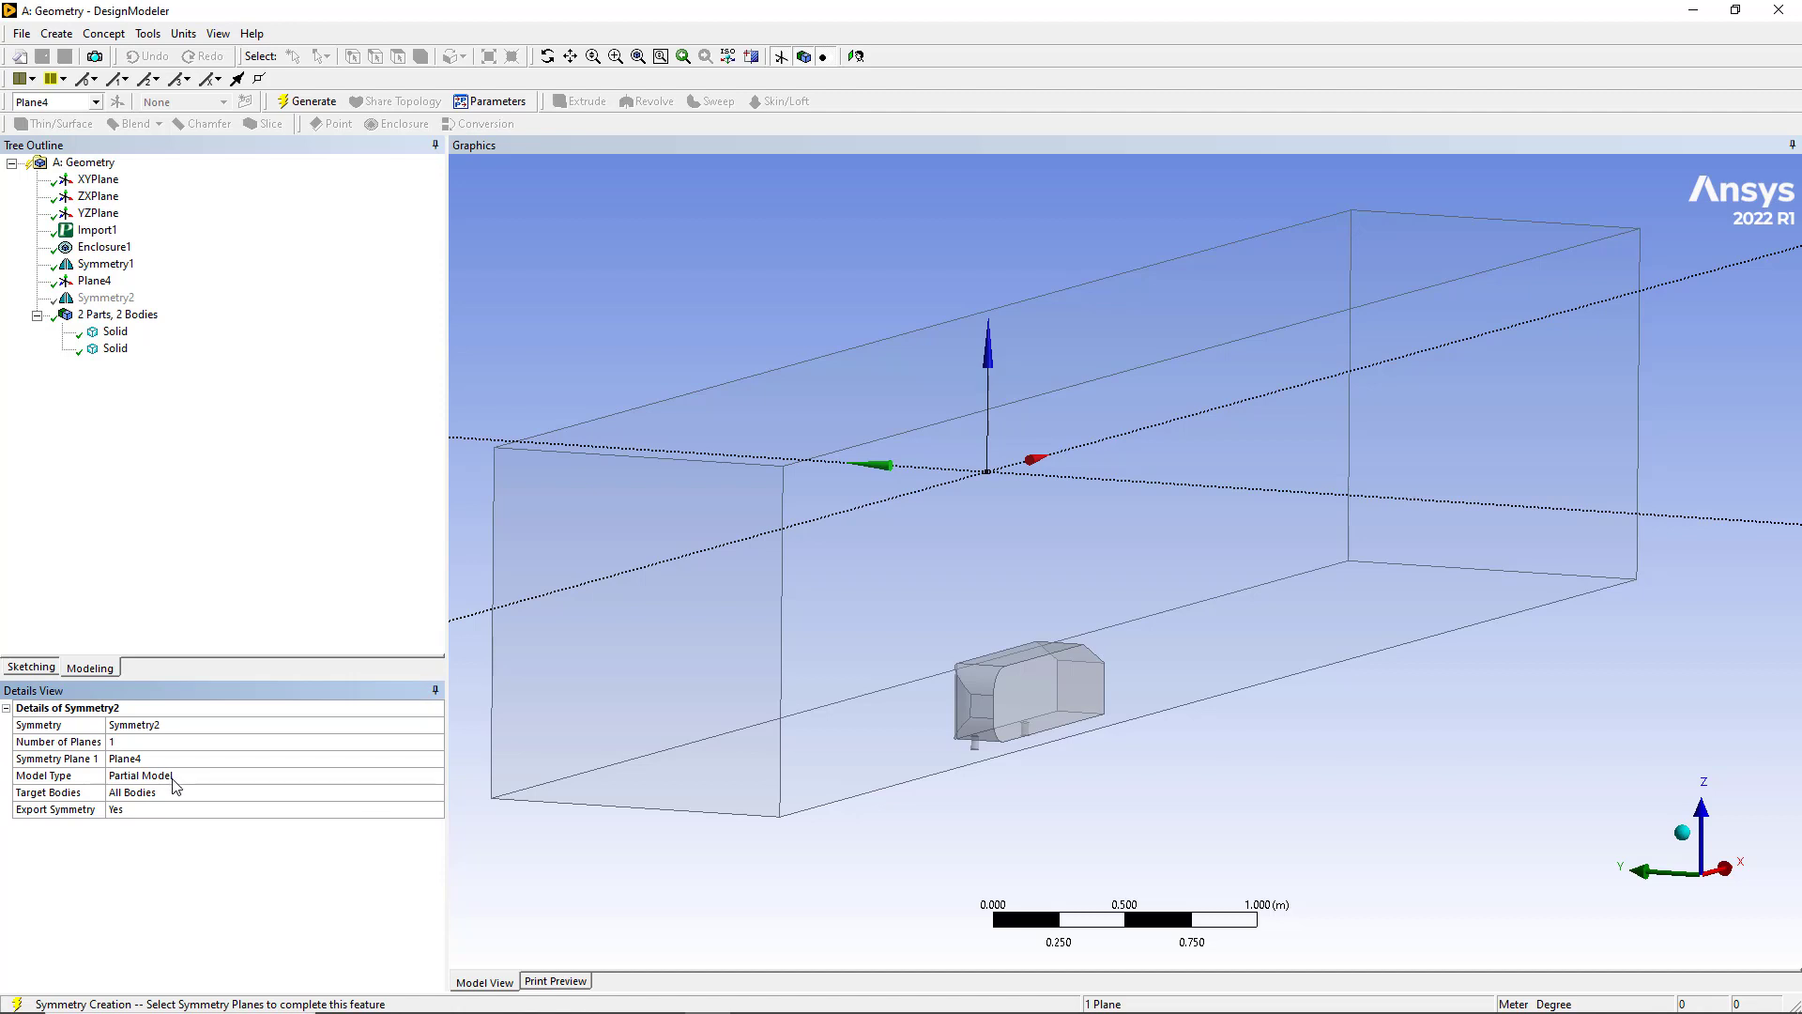
left_click(308, 104)
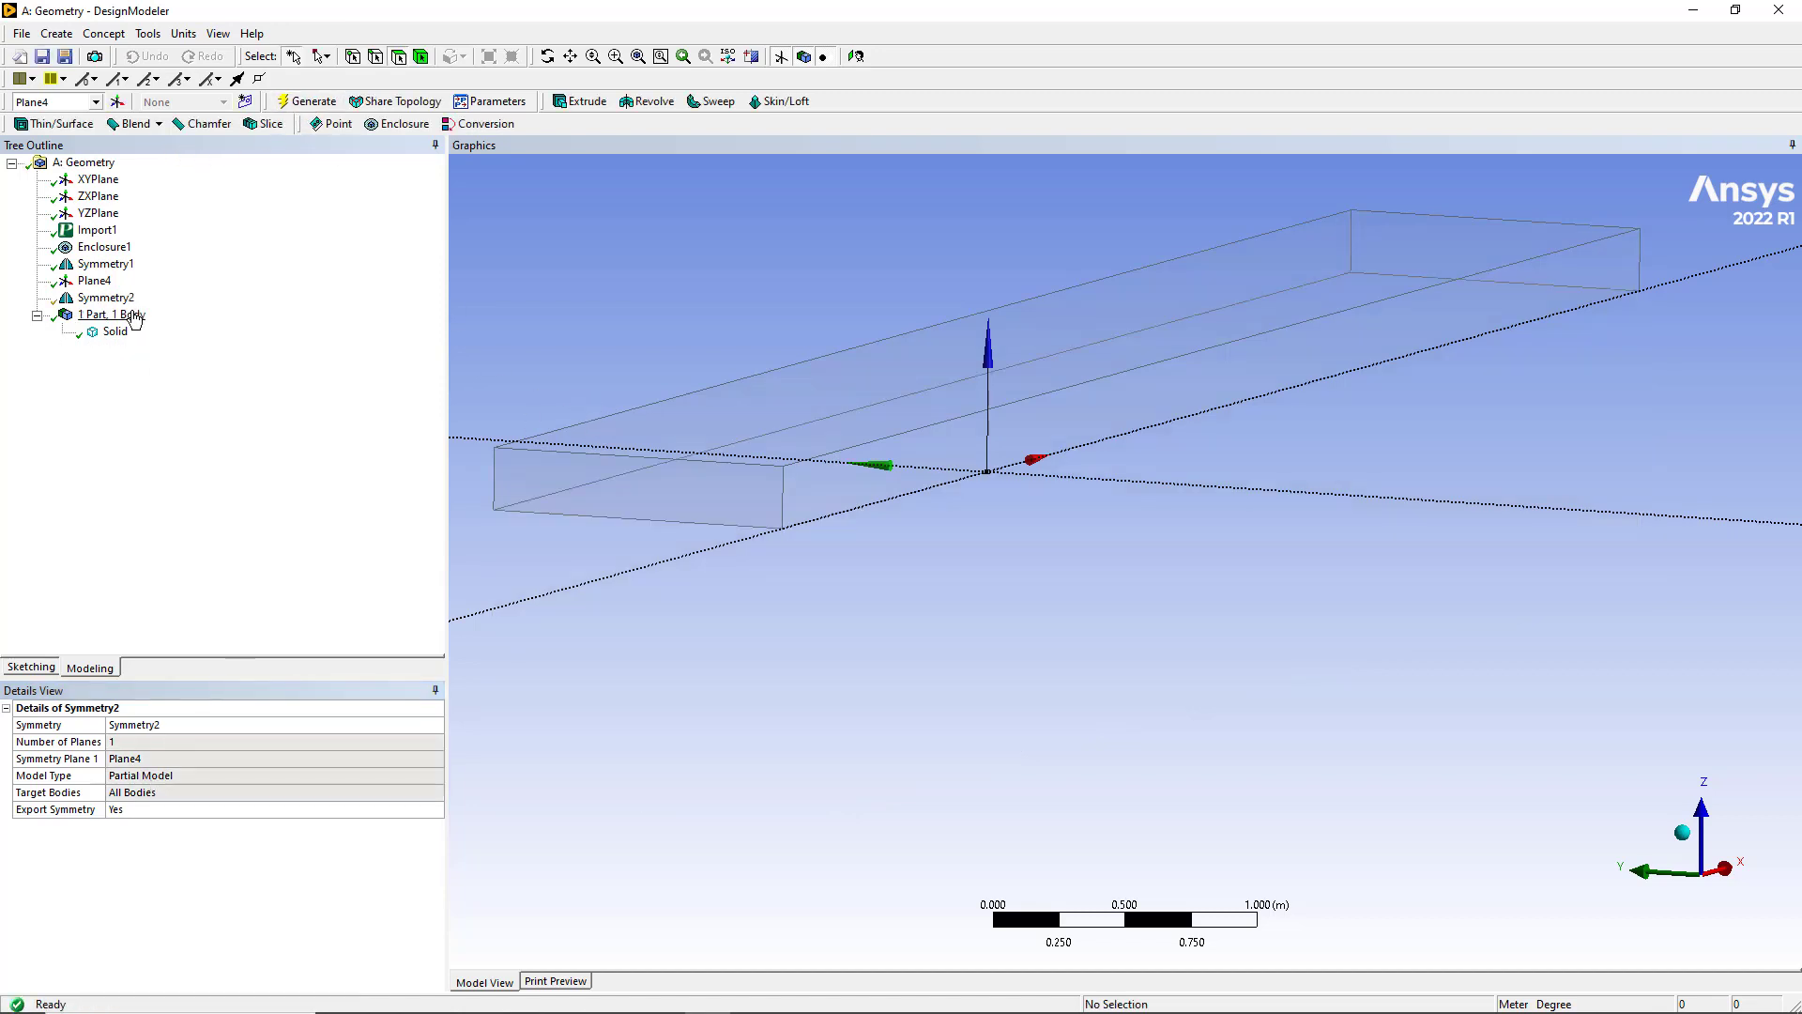
right_click(105, 297)
Restrict Symmetry2 to Selected Bodies, with the car body as the target
left_click(215, 353)
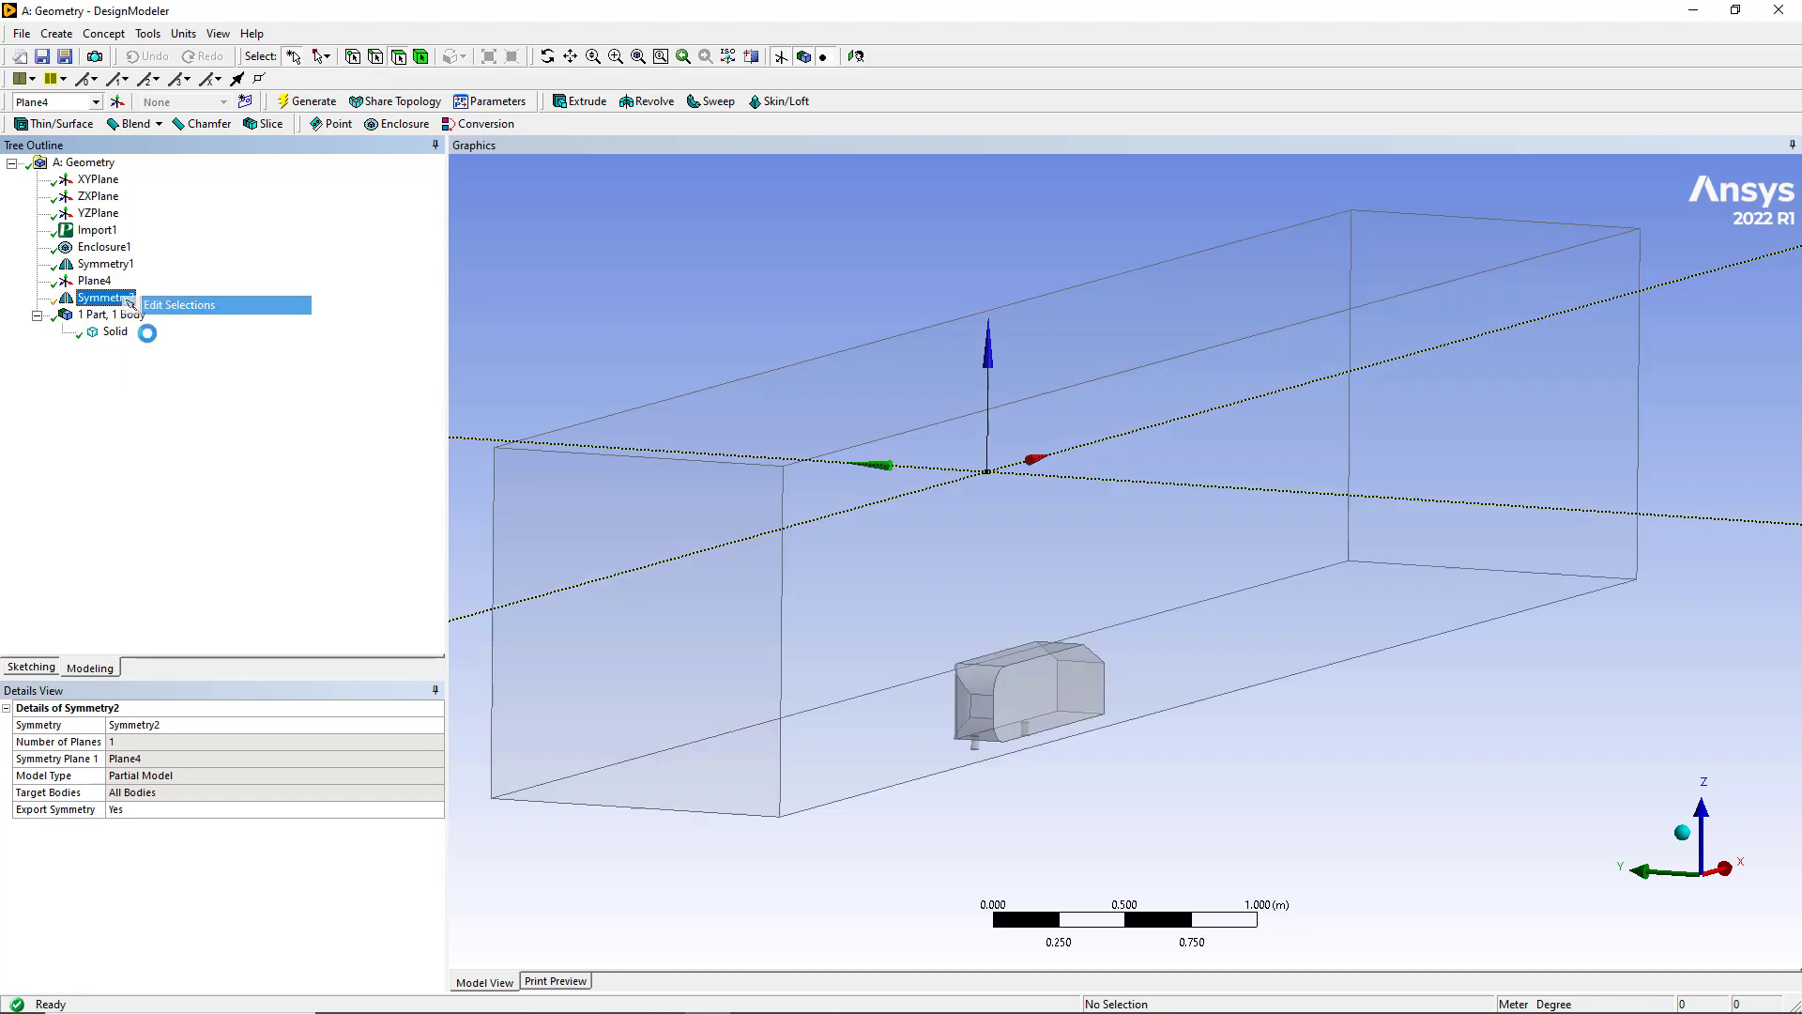
left_click(185, 794)
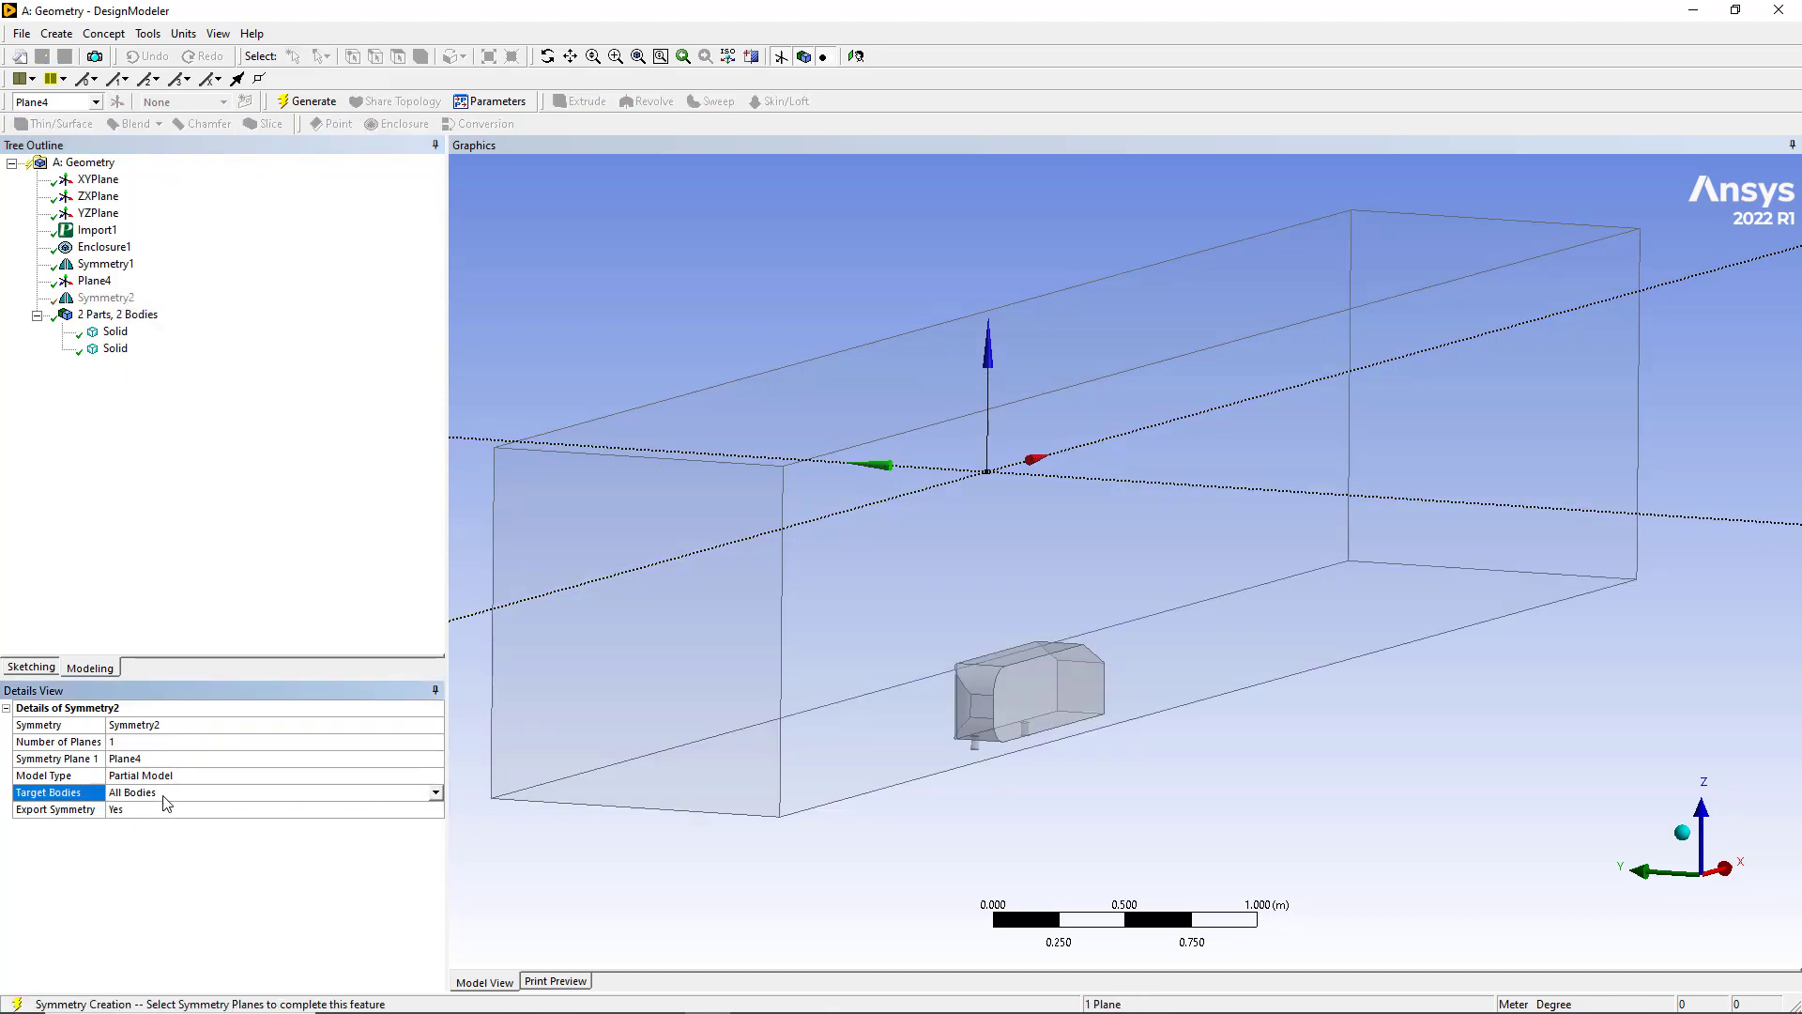
left_click(436, 794)
left_click(141, 811)
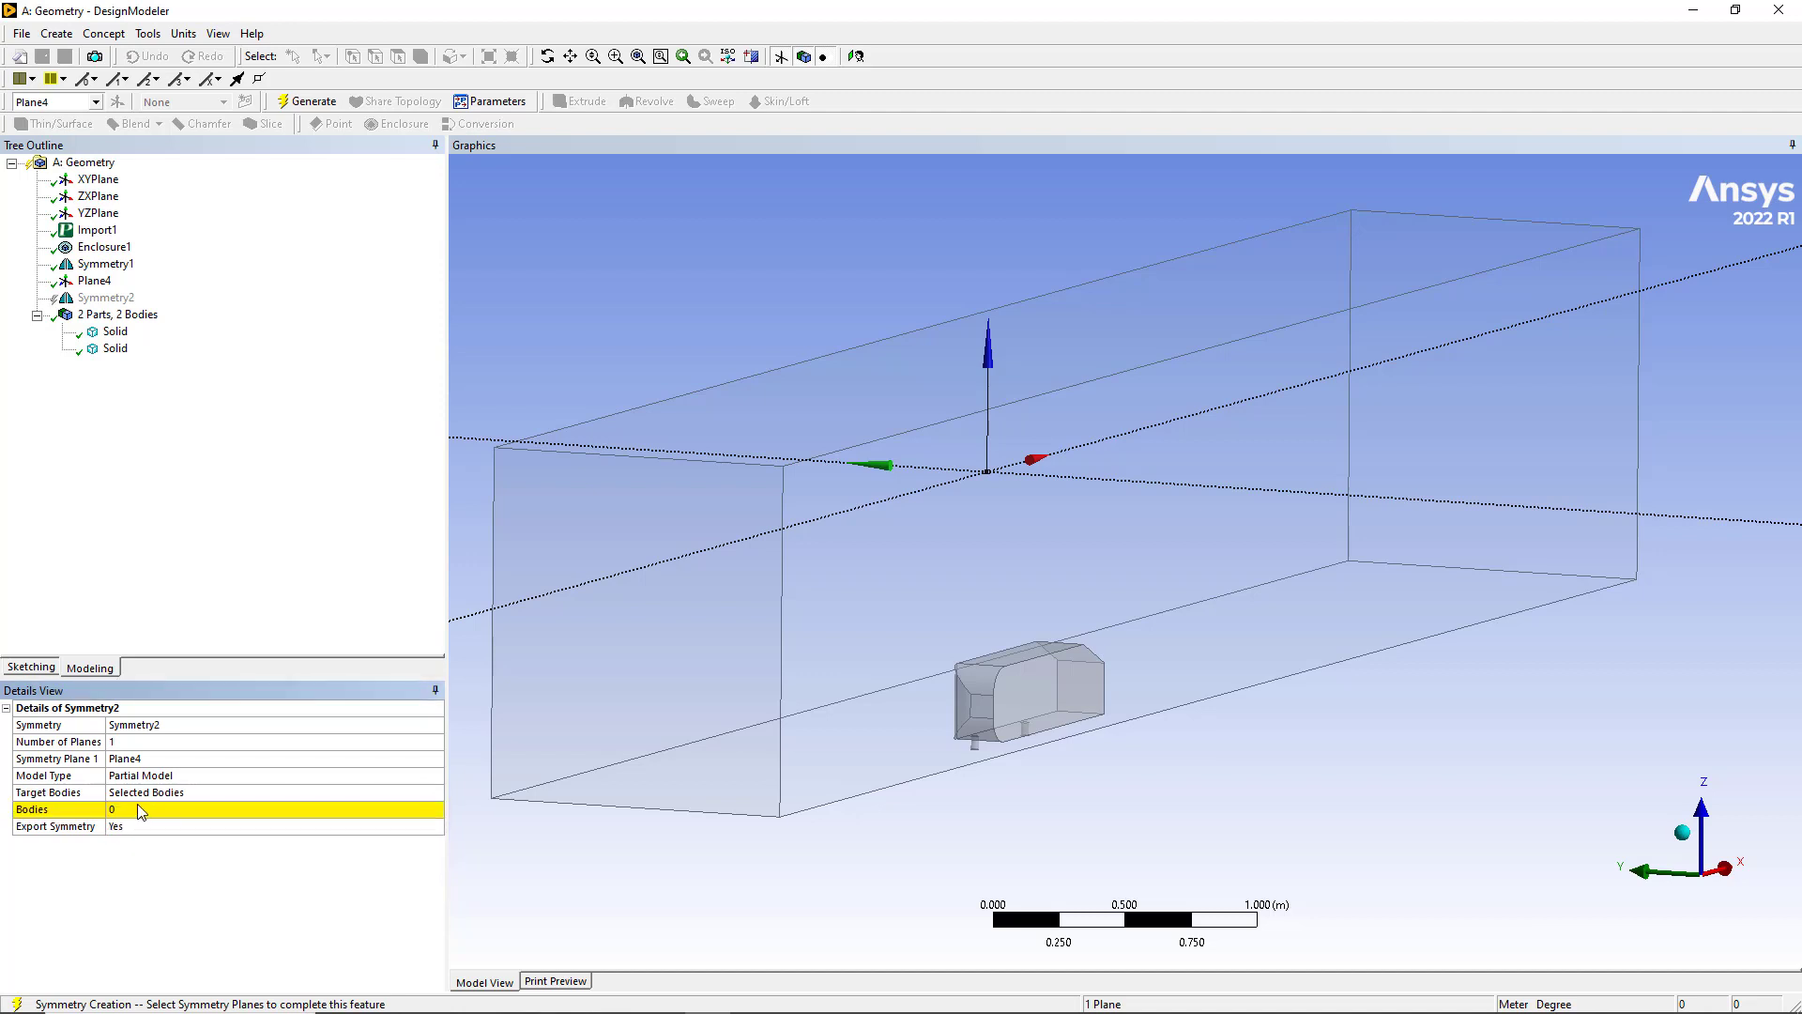
left_click(141, 809)
left_click(1006, 713)
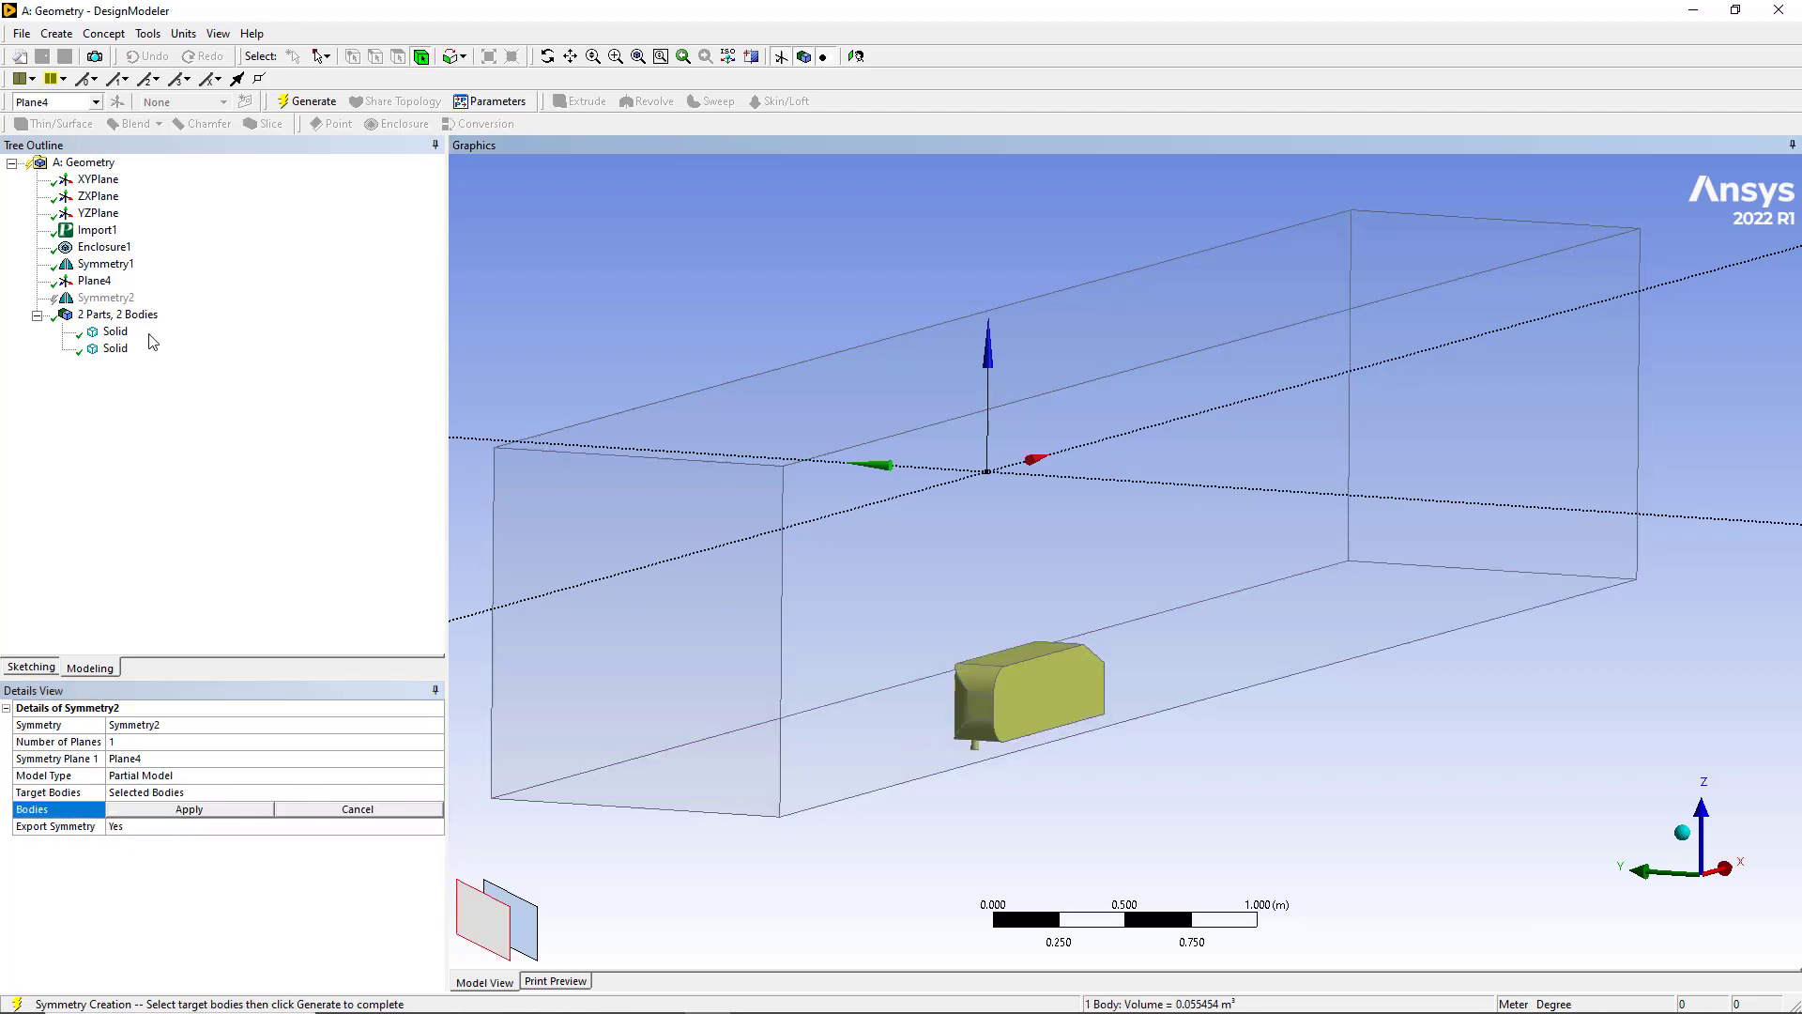
left_click(118, 811)
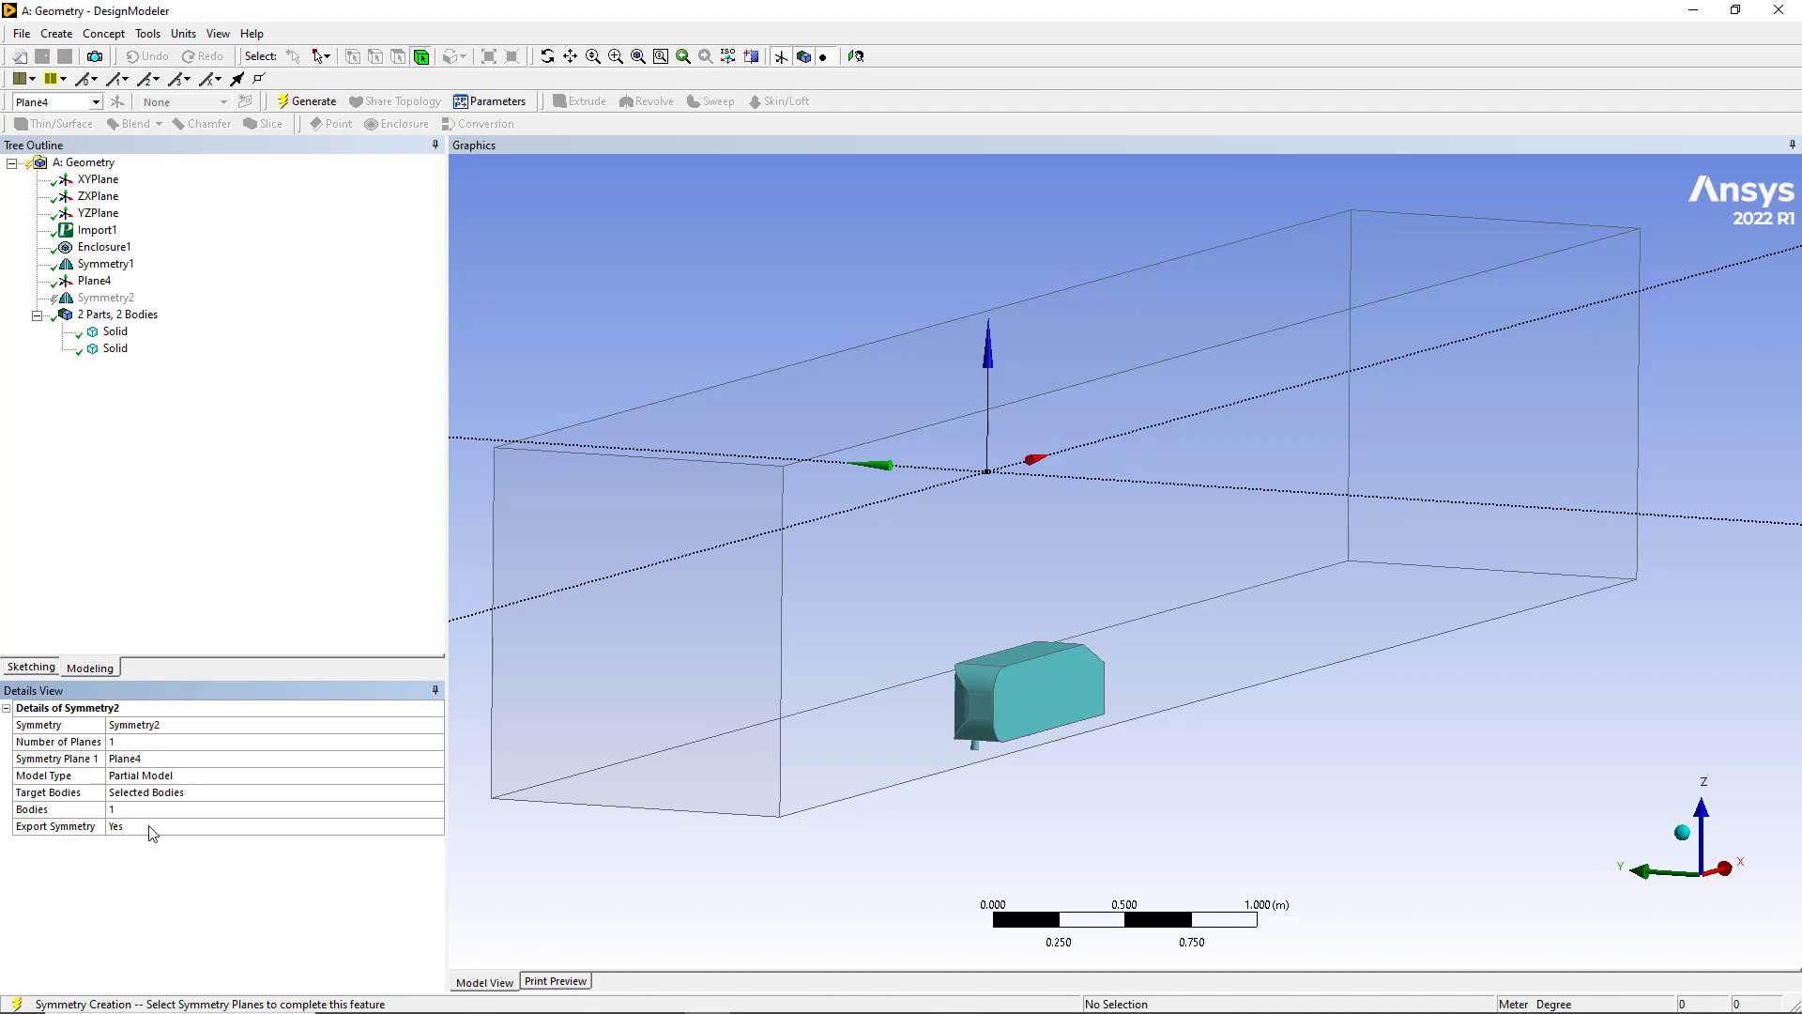
Turn Symmetry2's Export Symmetry off and regenerate
left_click(150, 828)
left_click(435, 826)
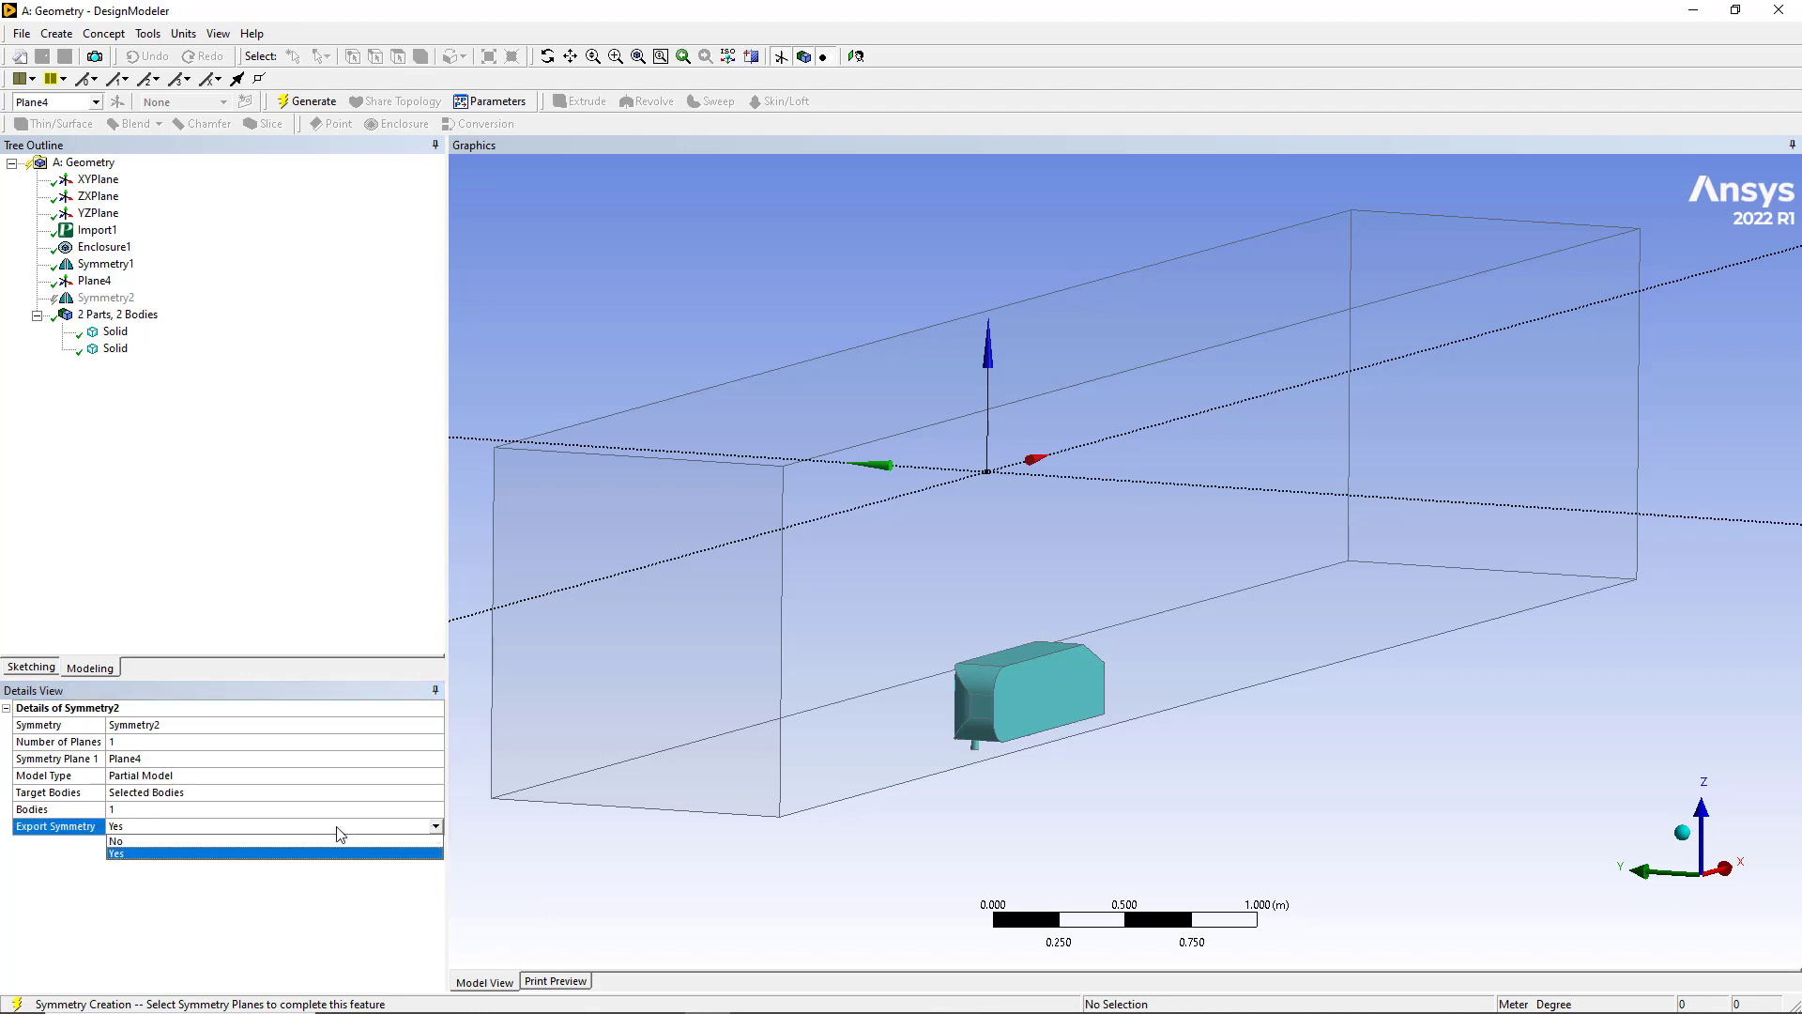
left_click(128, 852)
left_click(314, 102)
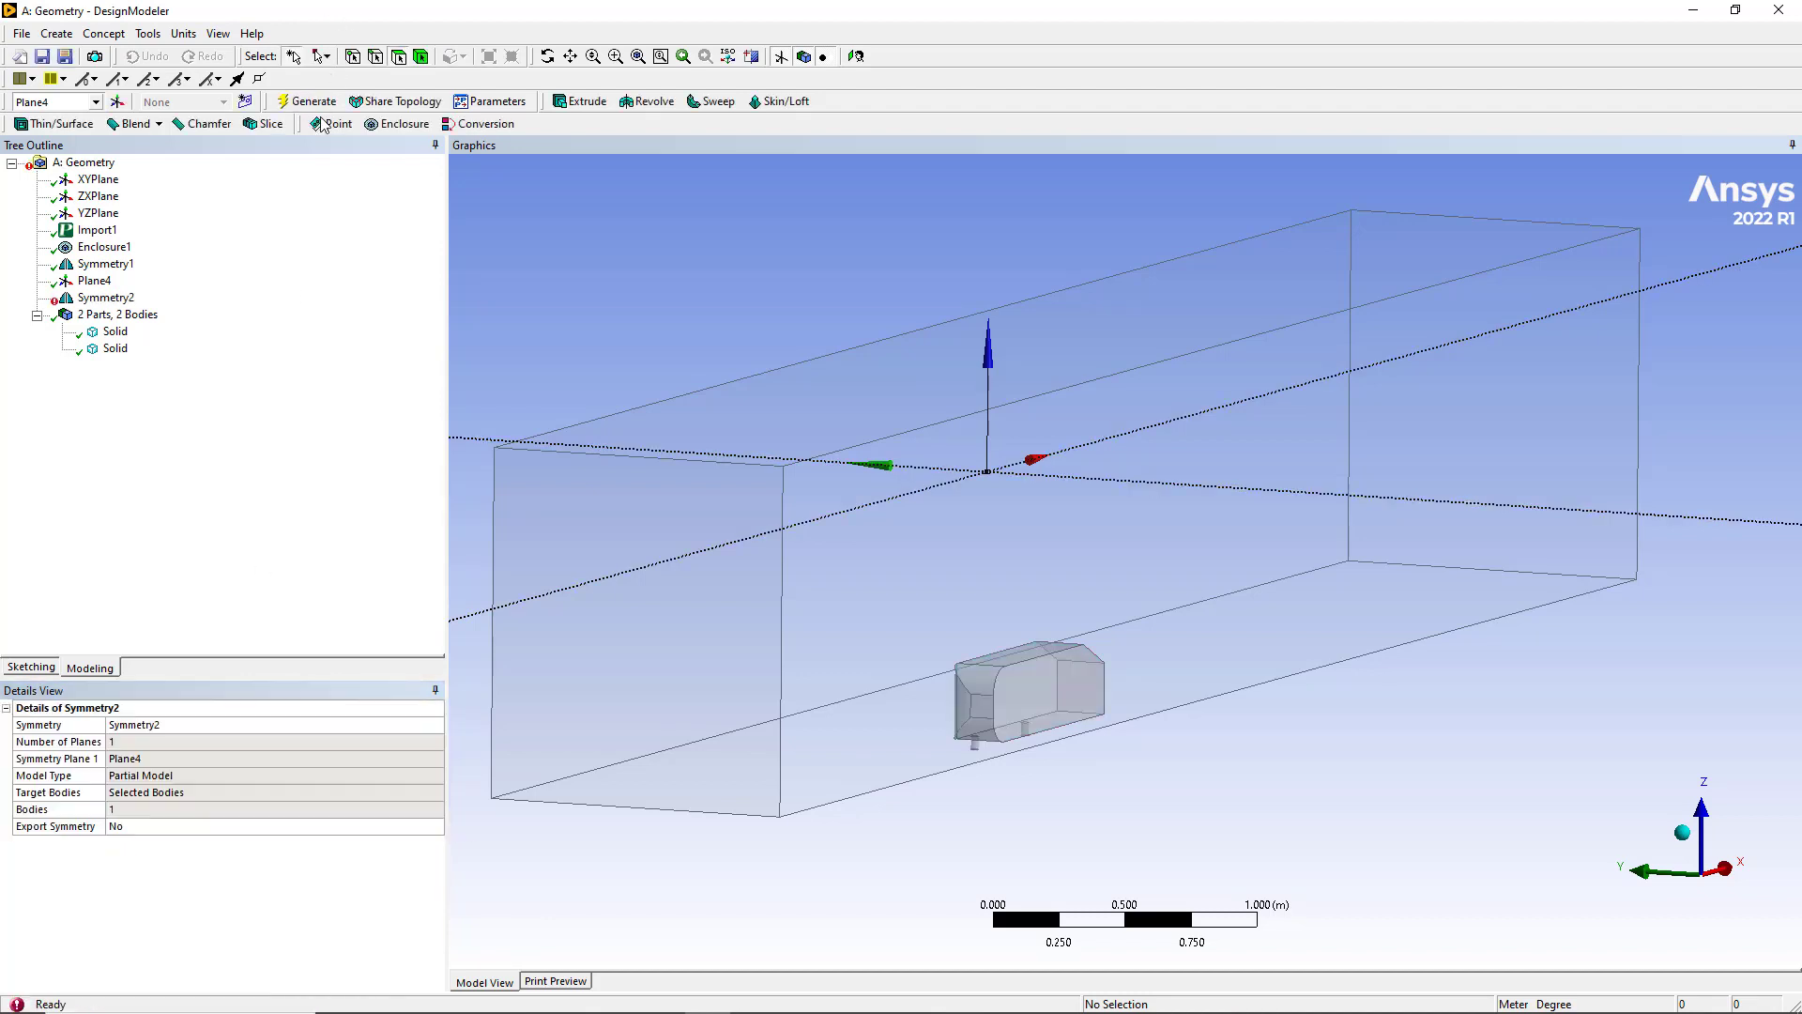
middle_click_drag(681, 396, 631, 380)
Reapply Plane4 and switch Symmetry2's target body to the enclosure box, then regenerate
left_click(140, 759)
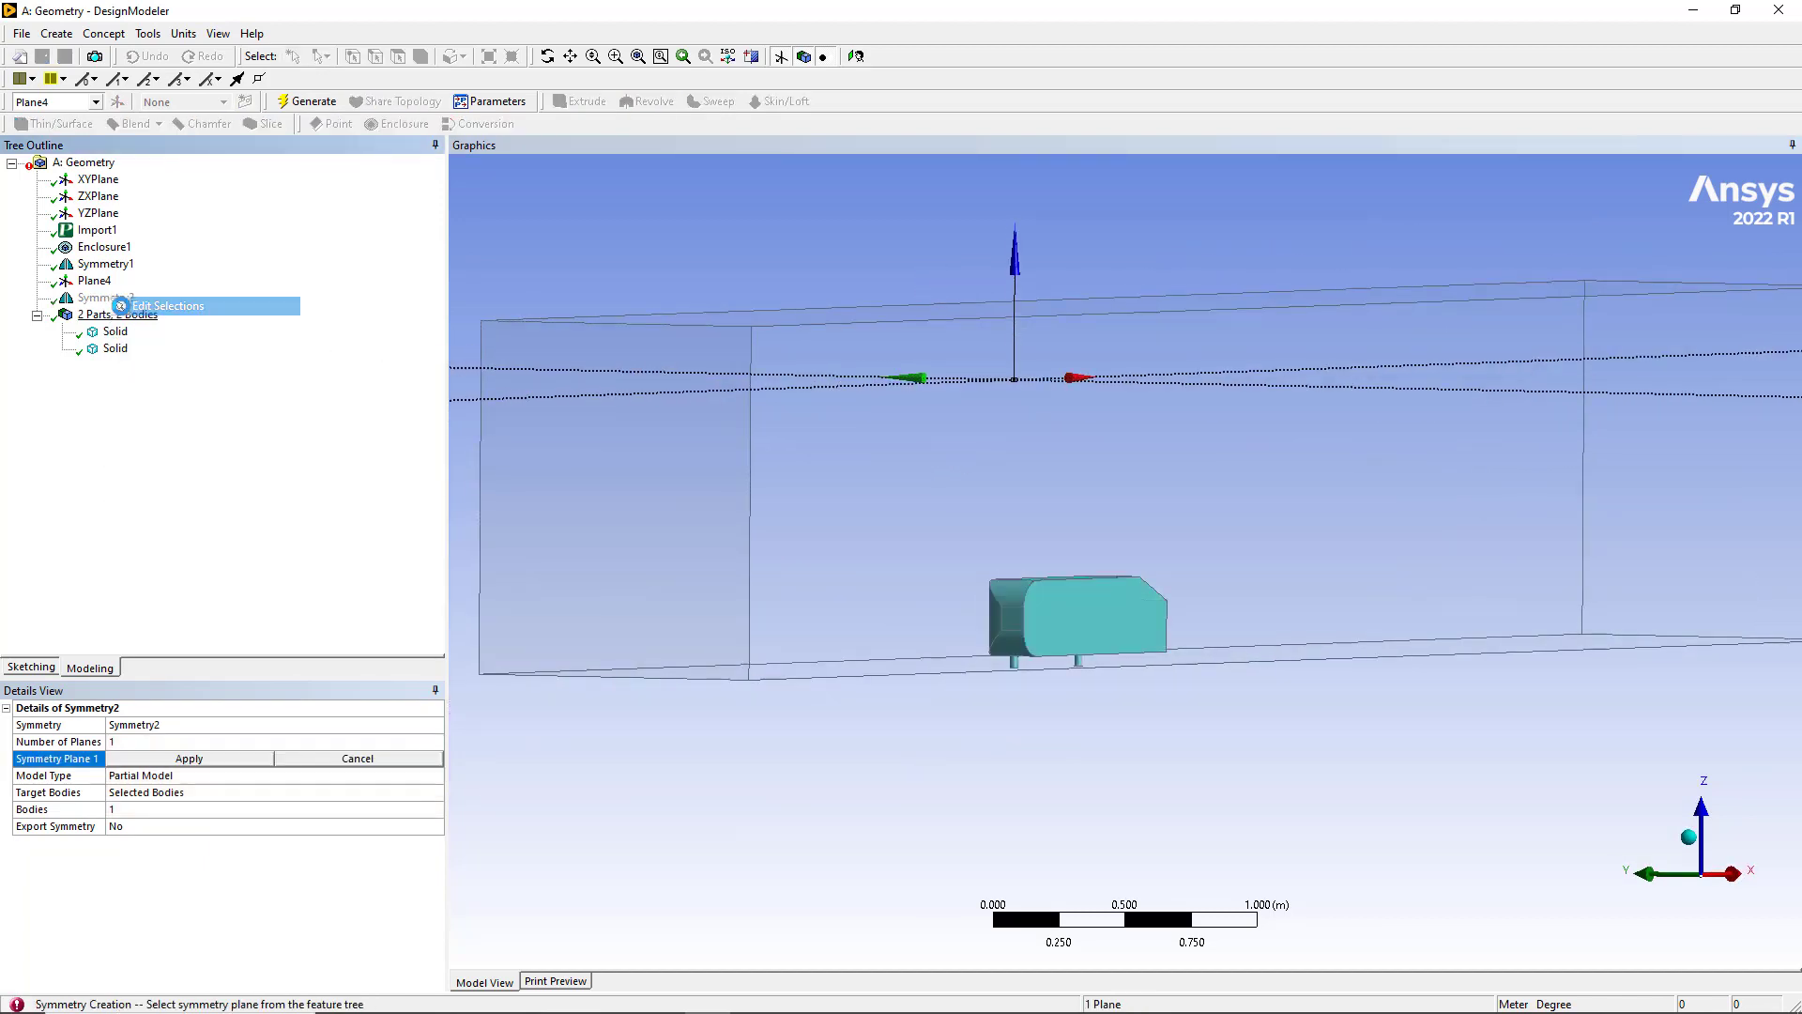
left_click(169, 761)
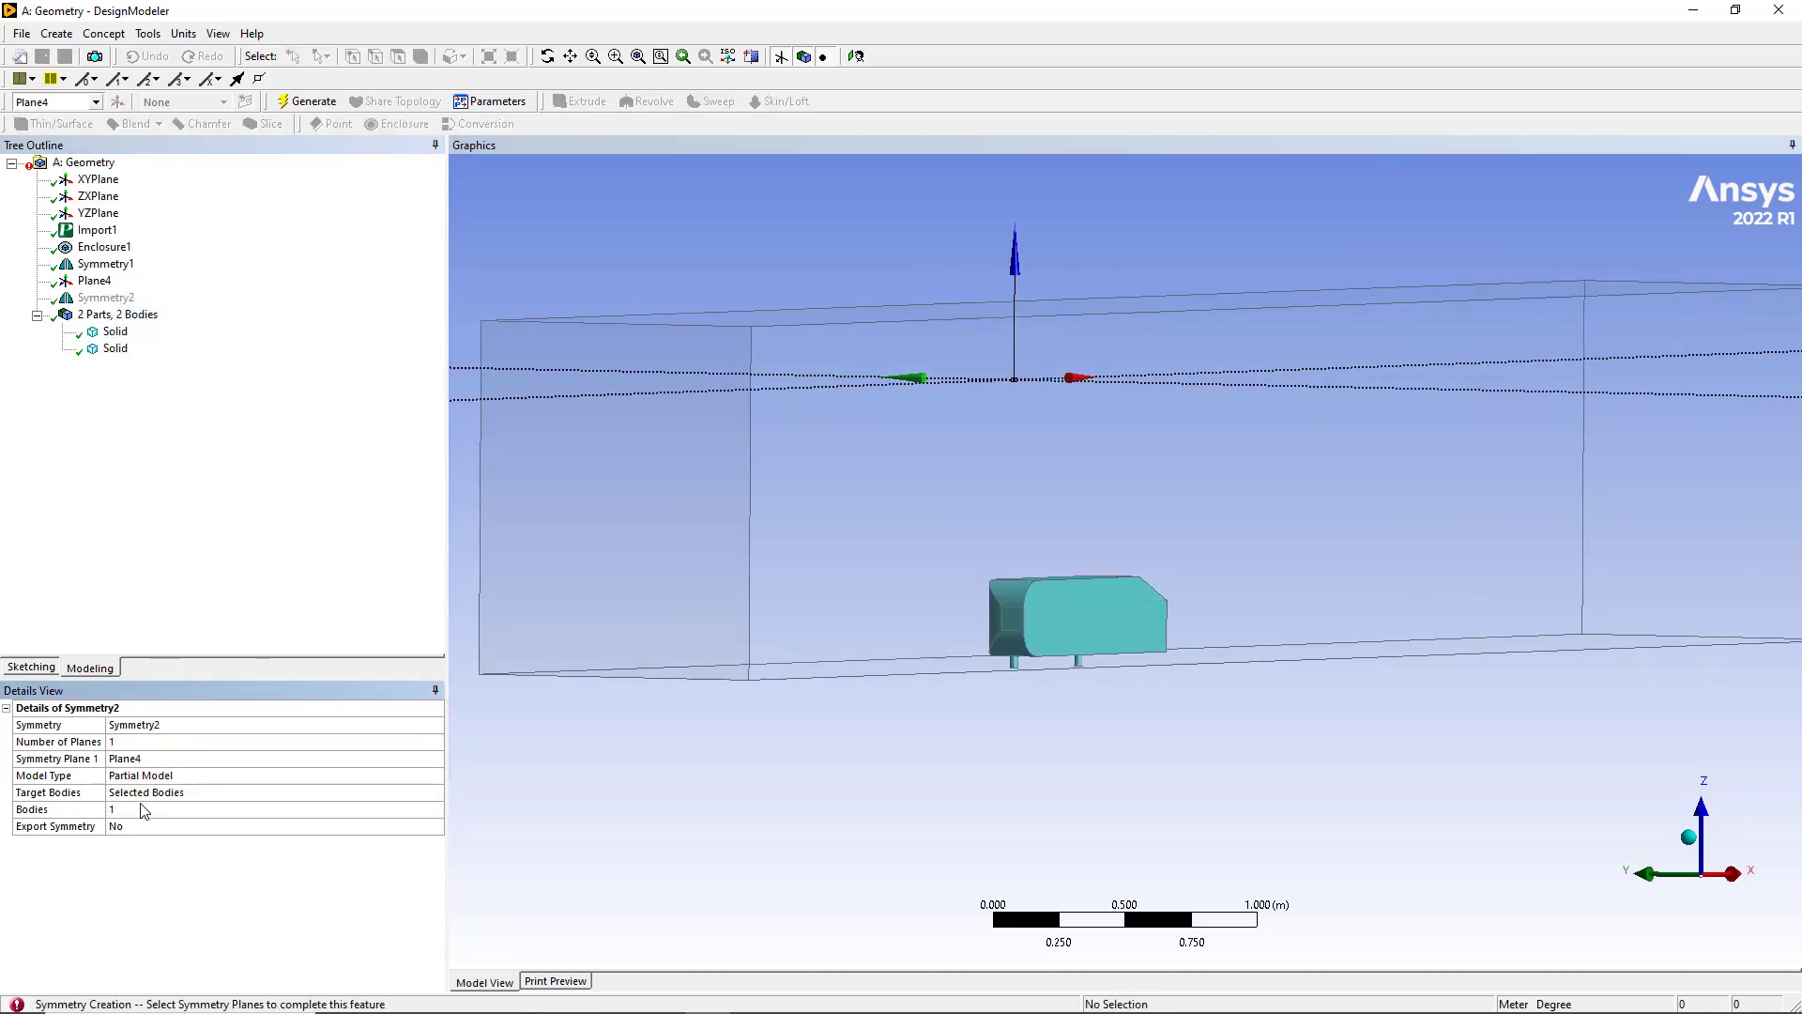
middle_click_drag(705, 605, 626, 552)
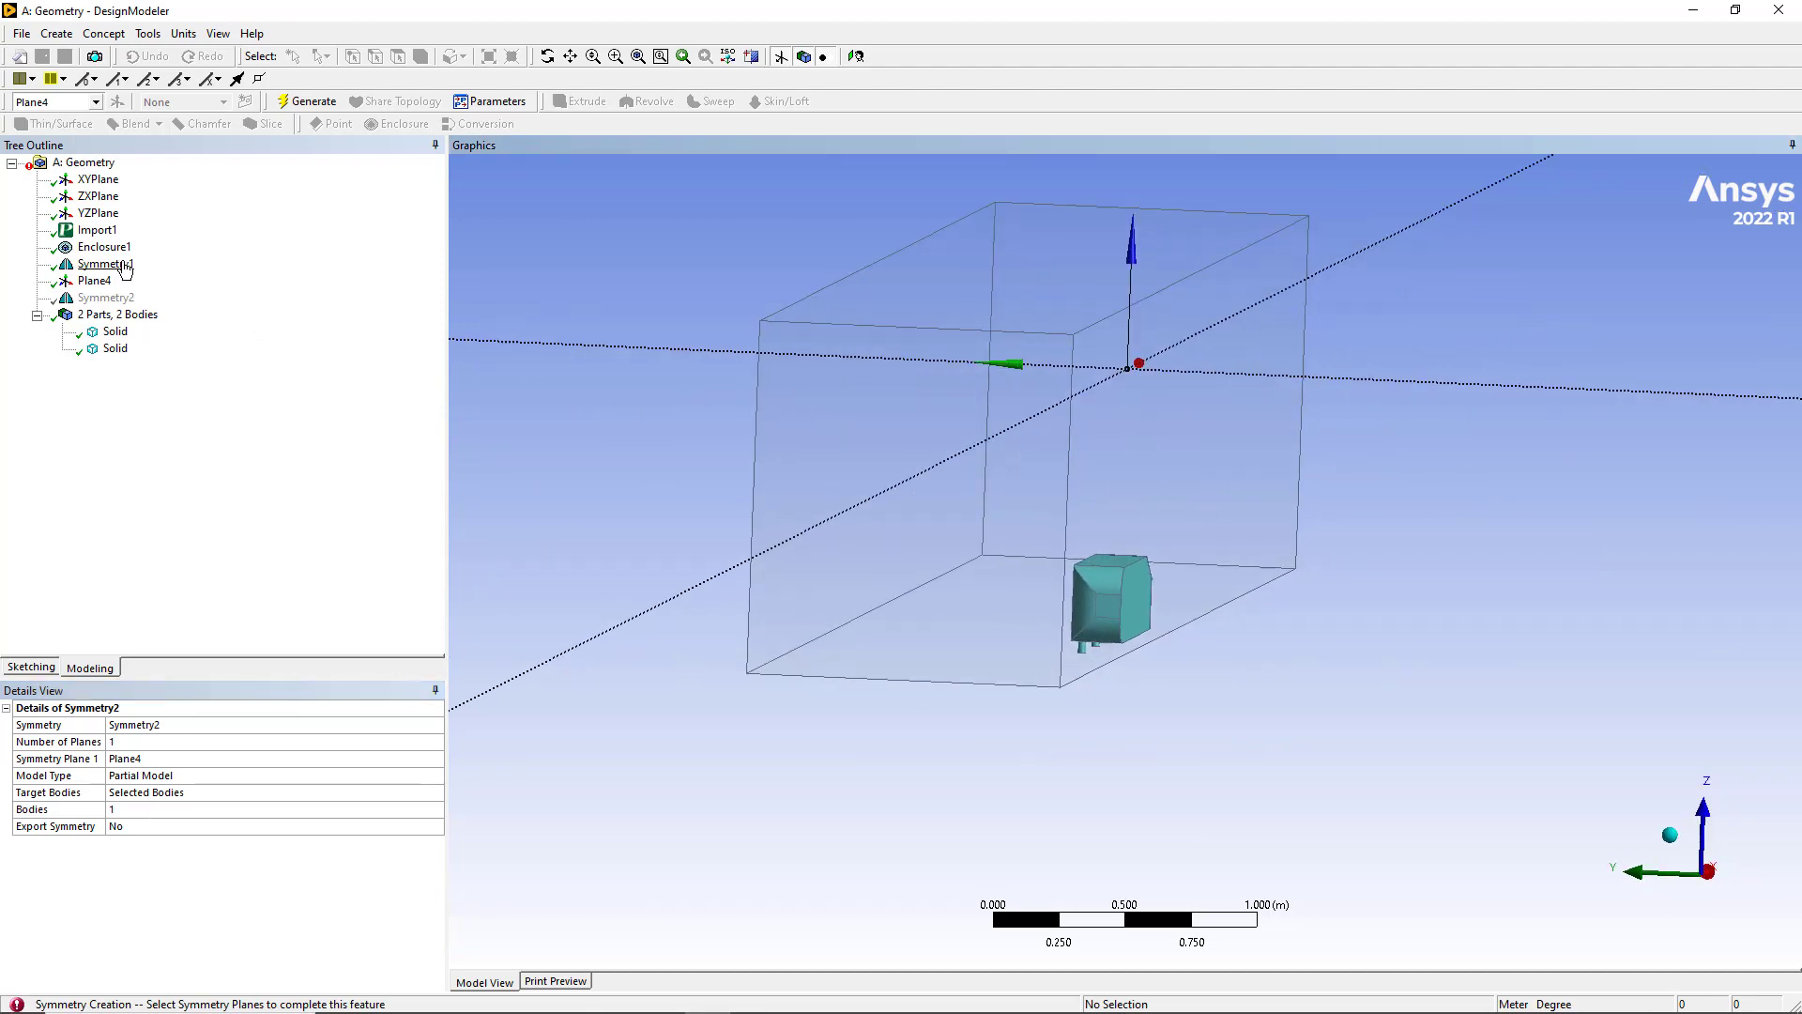
middle_click_drag(815, 545, 809, 544)
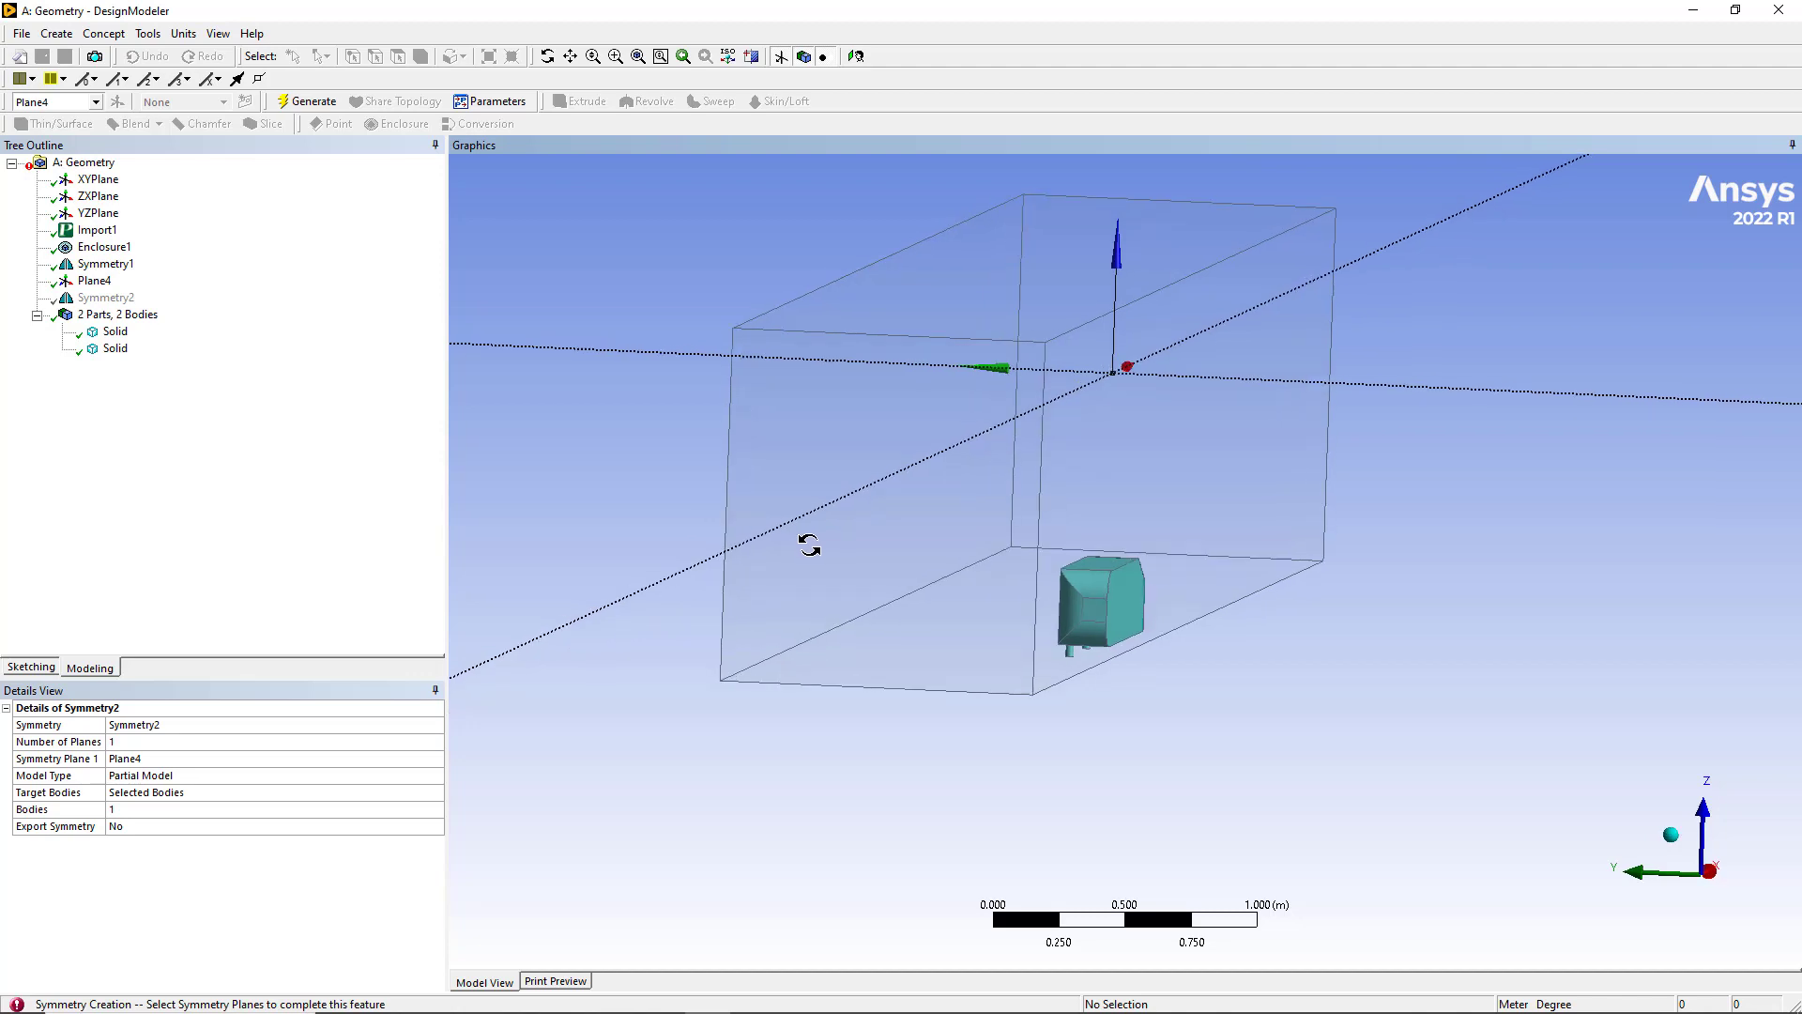
left_click(241, 793)
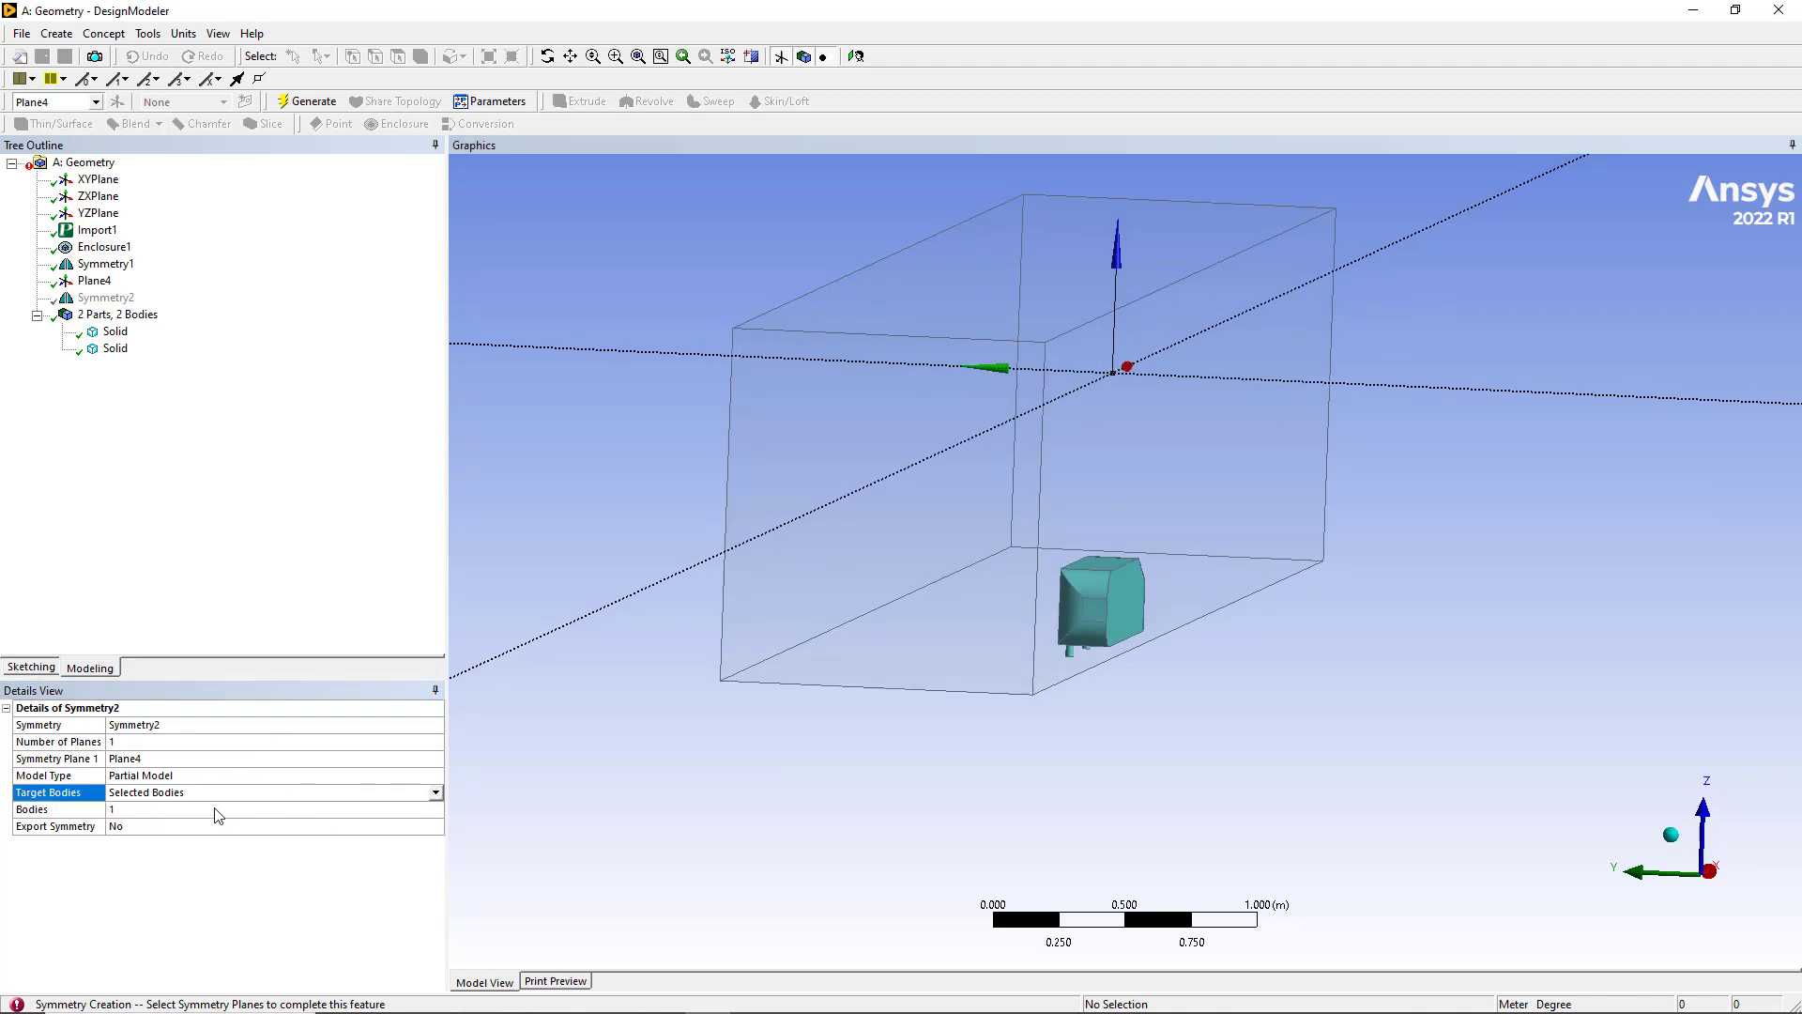
left_click(183, 811)
left_click(727, 392)
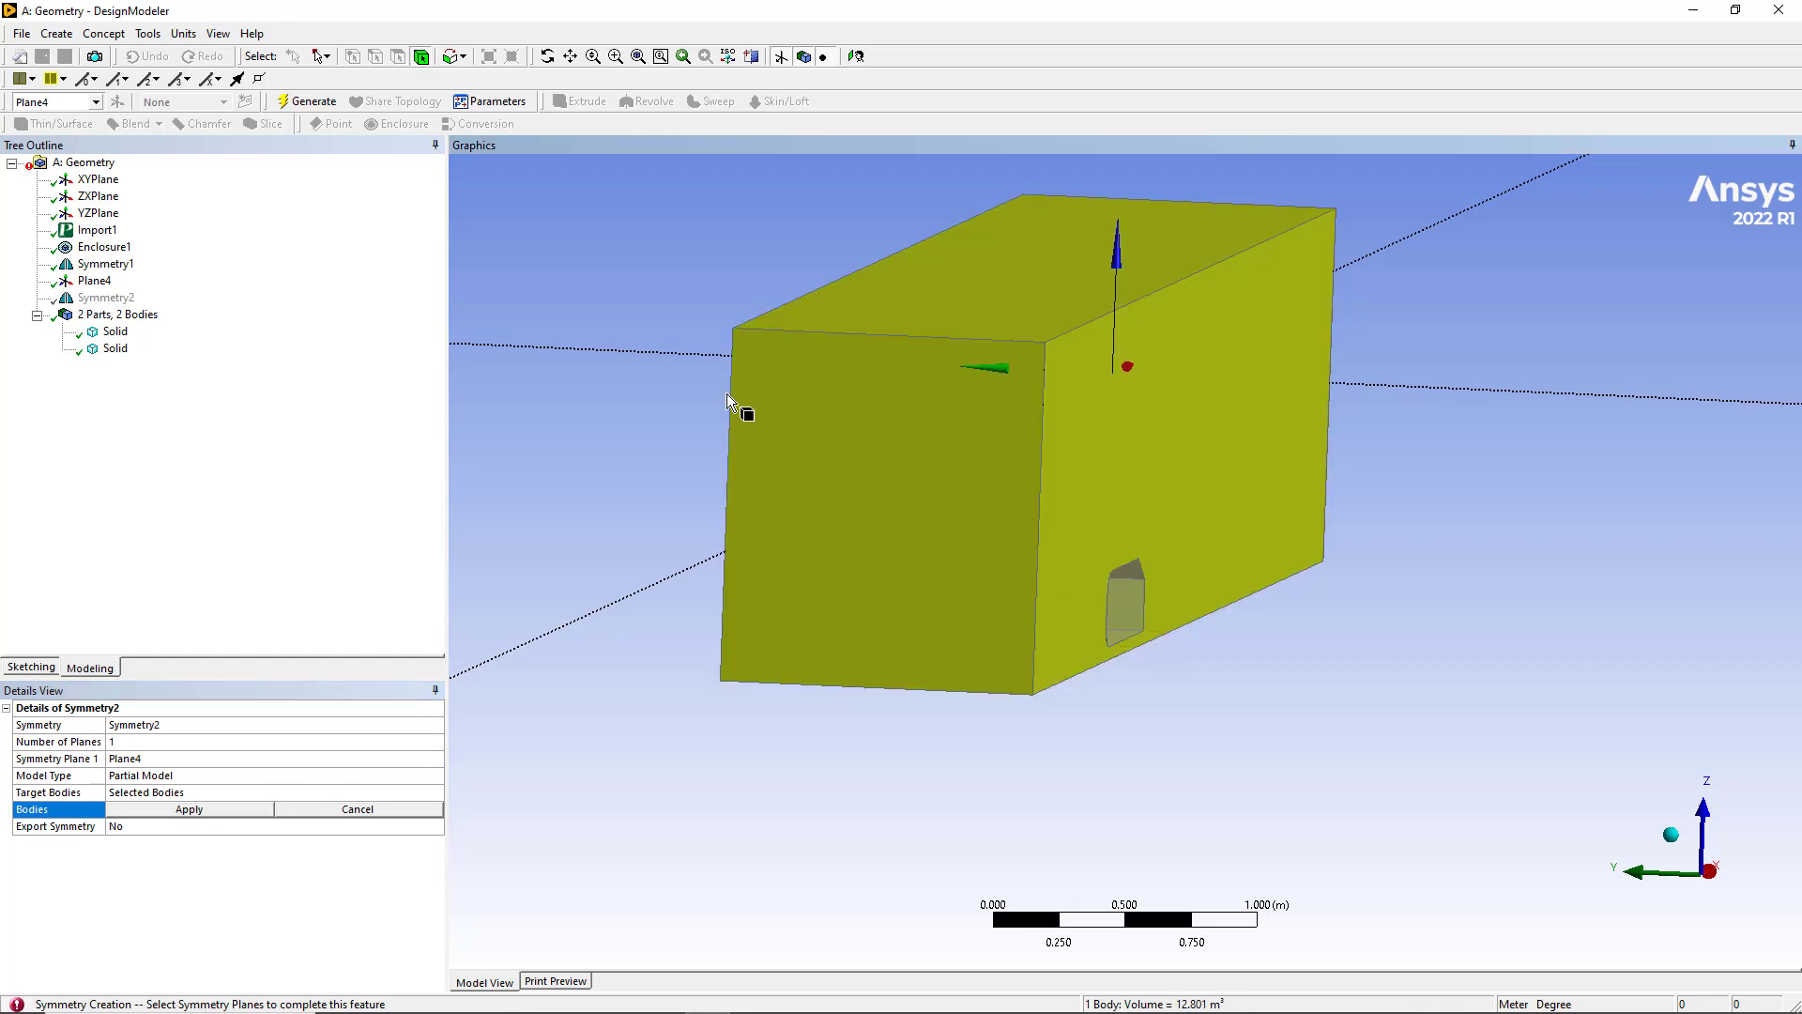
left_click(191, 809)
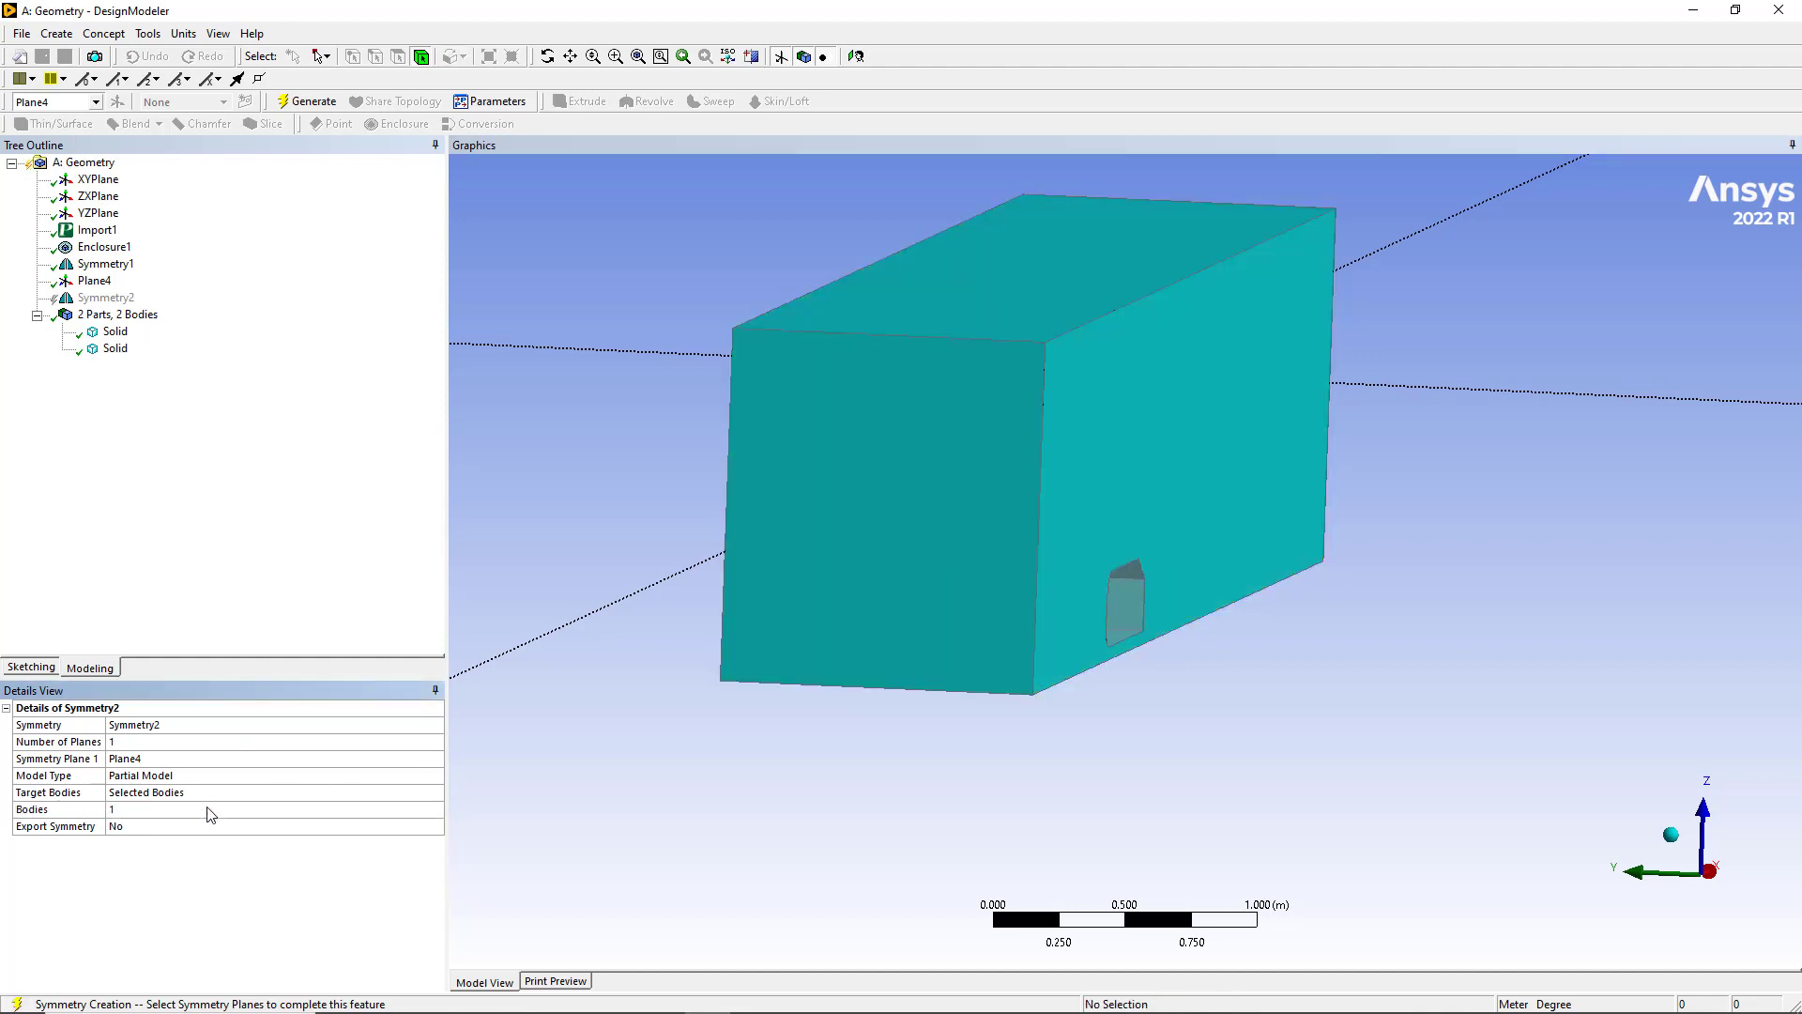
left_click(314, 101)
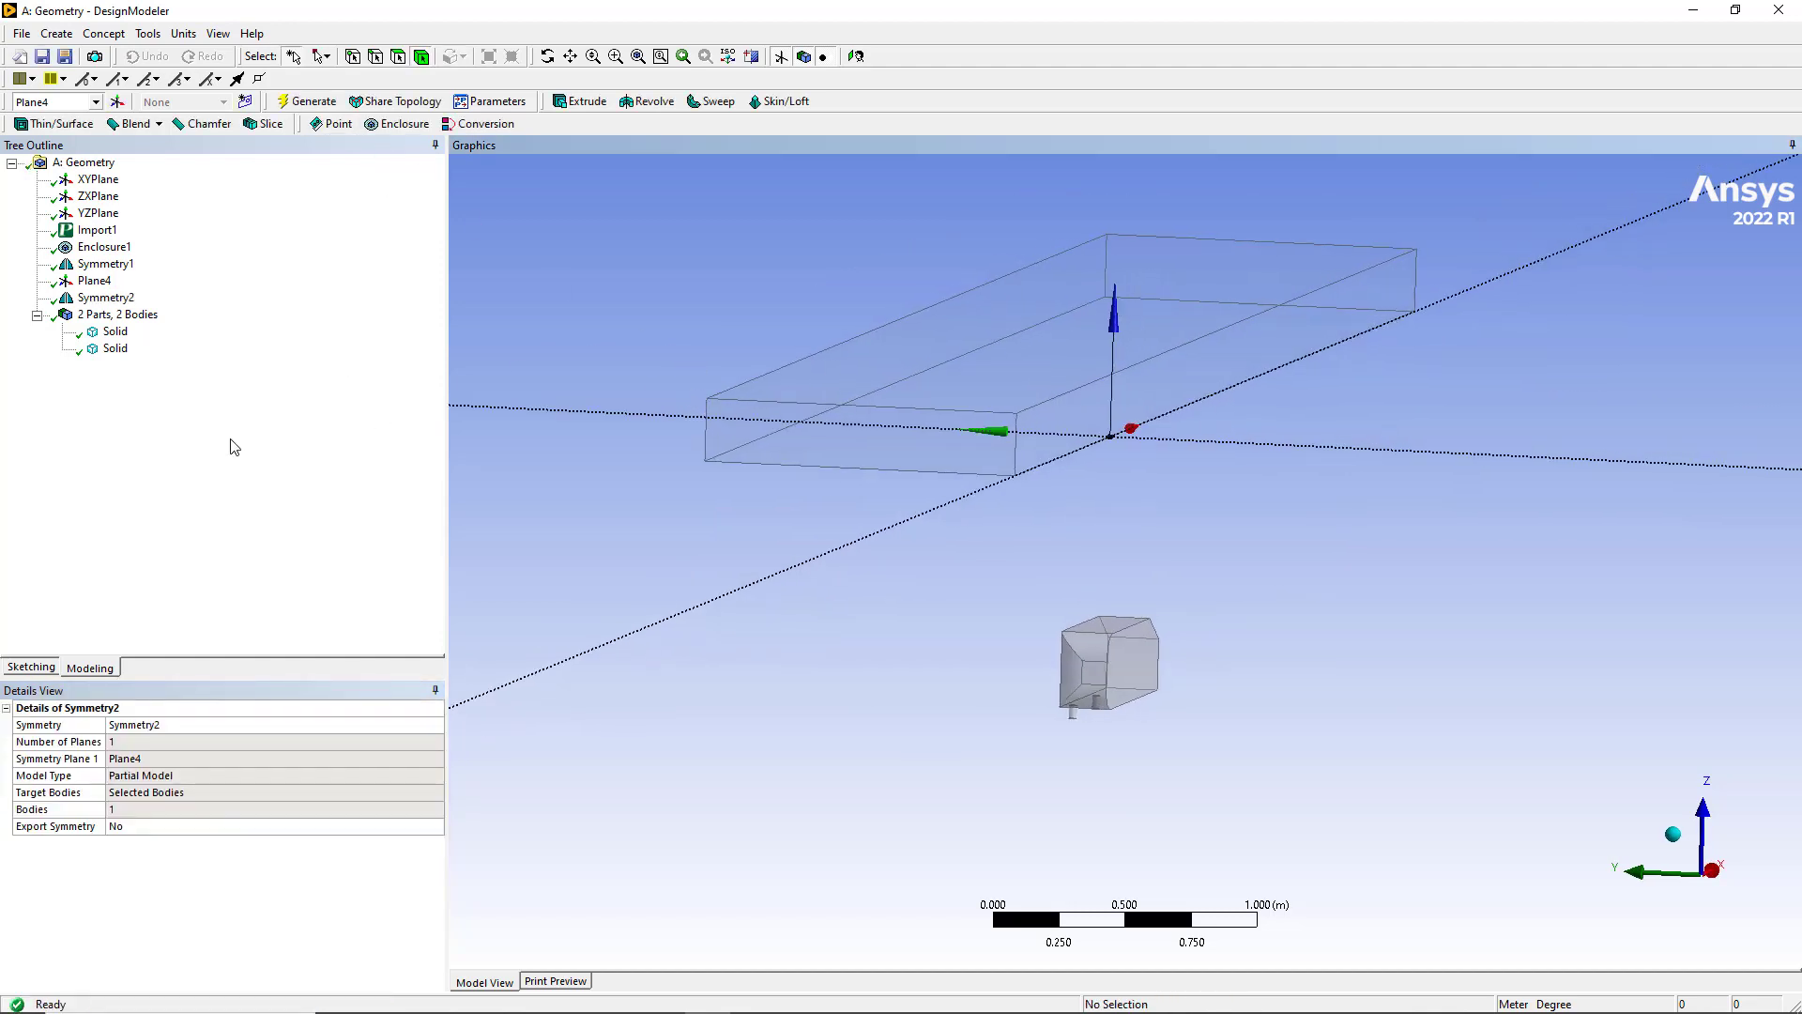
Set Symmetry2's Model Type back to Full Model and regenerate the cut
right_click(103, 301)
left_click(150, 309)
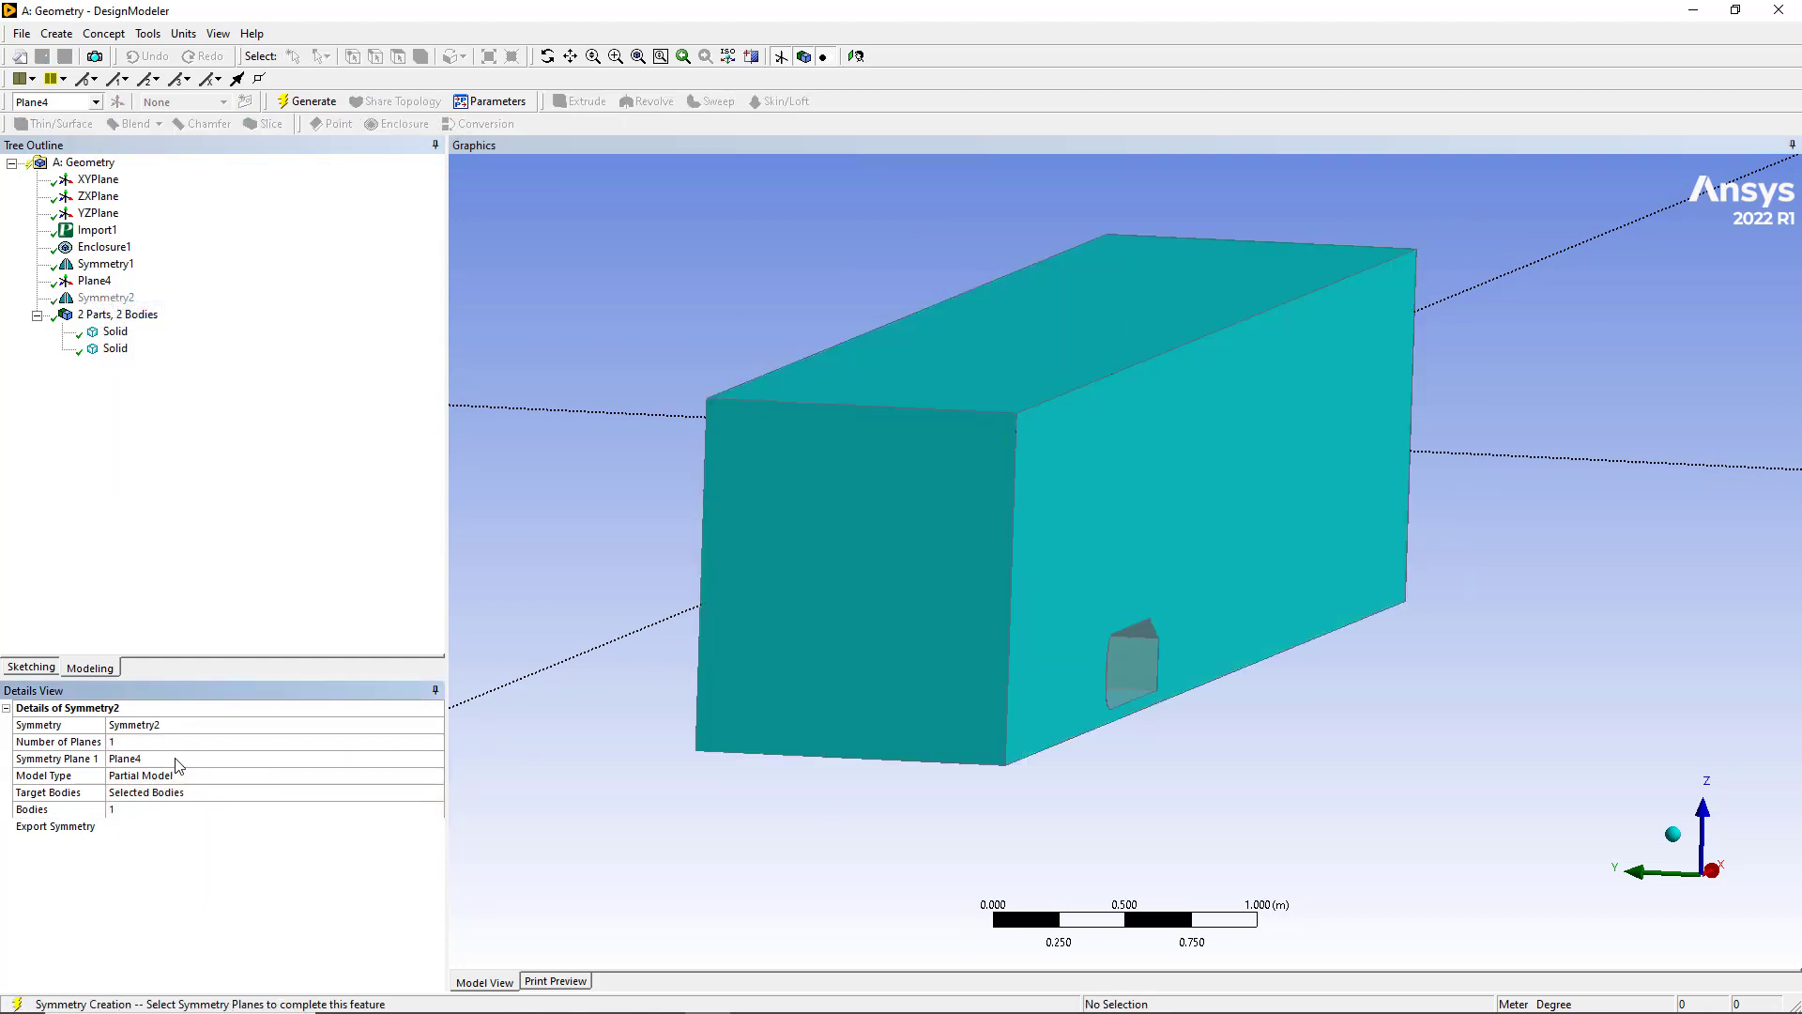
left_click(181, 777)
left_click(433, 776)
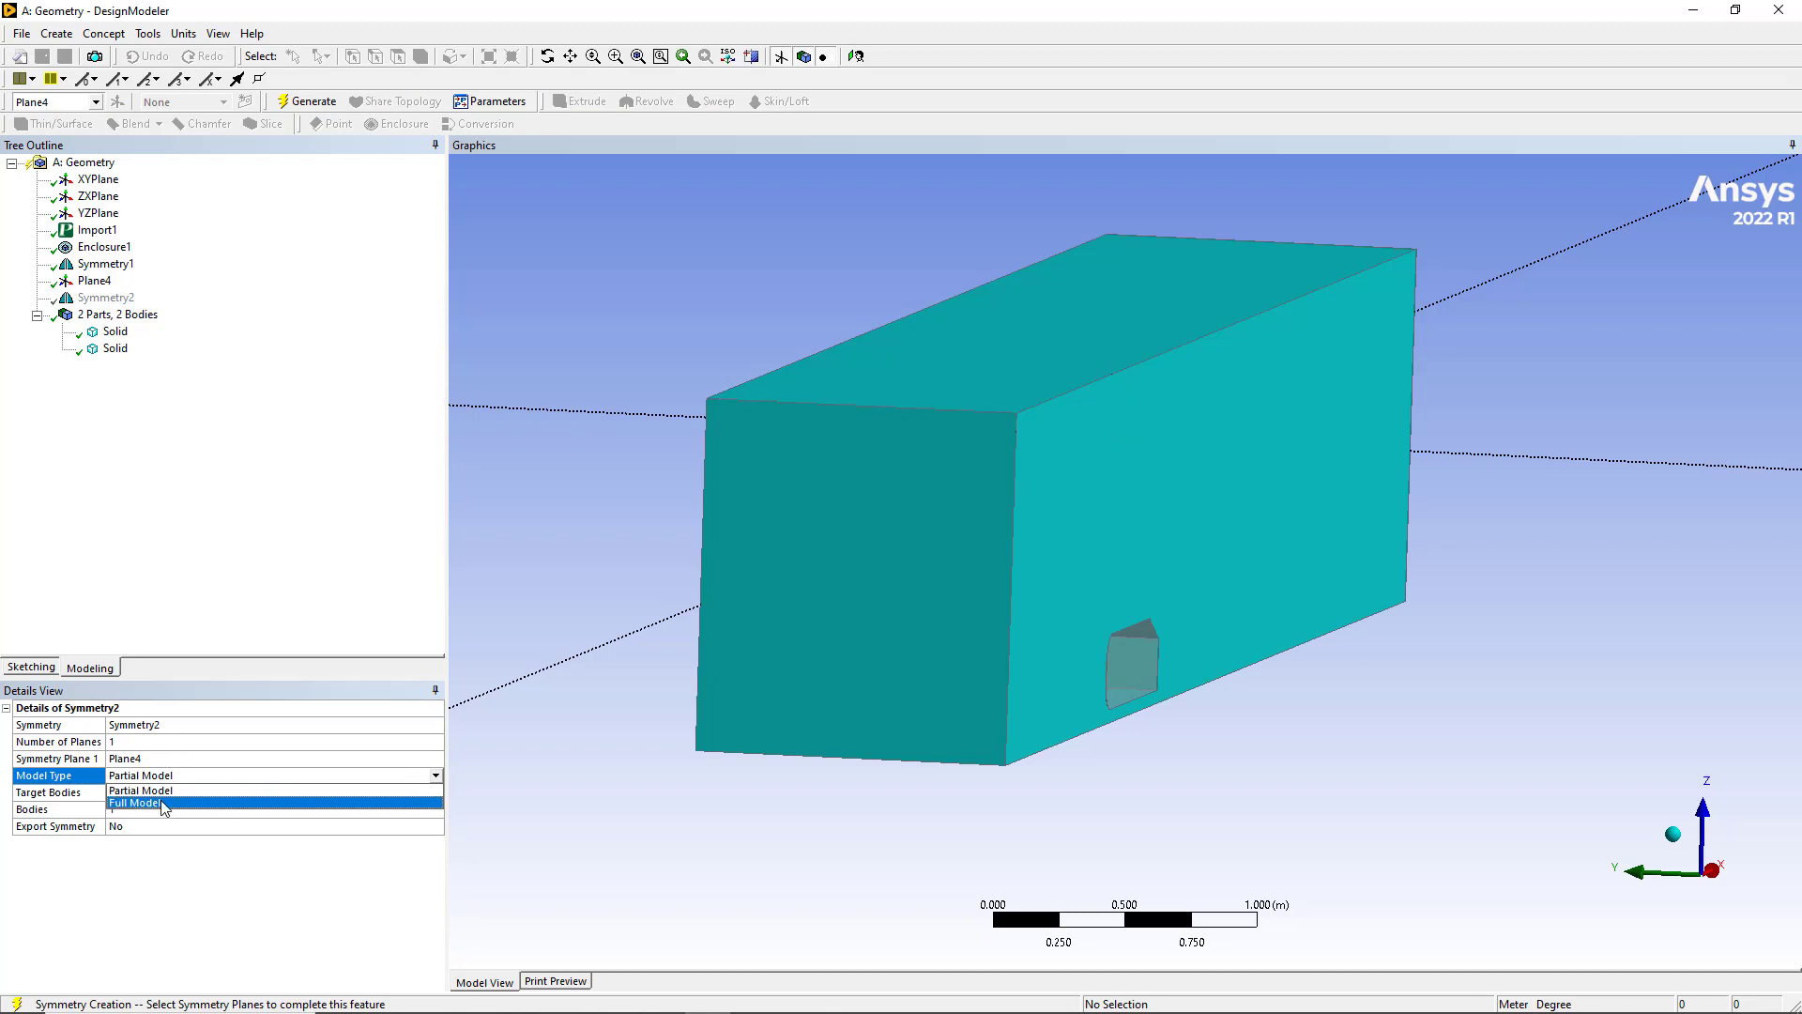
left_click(199, 791)
left_click(314, 102)
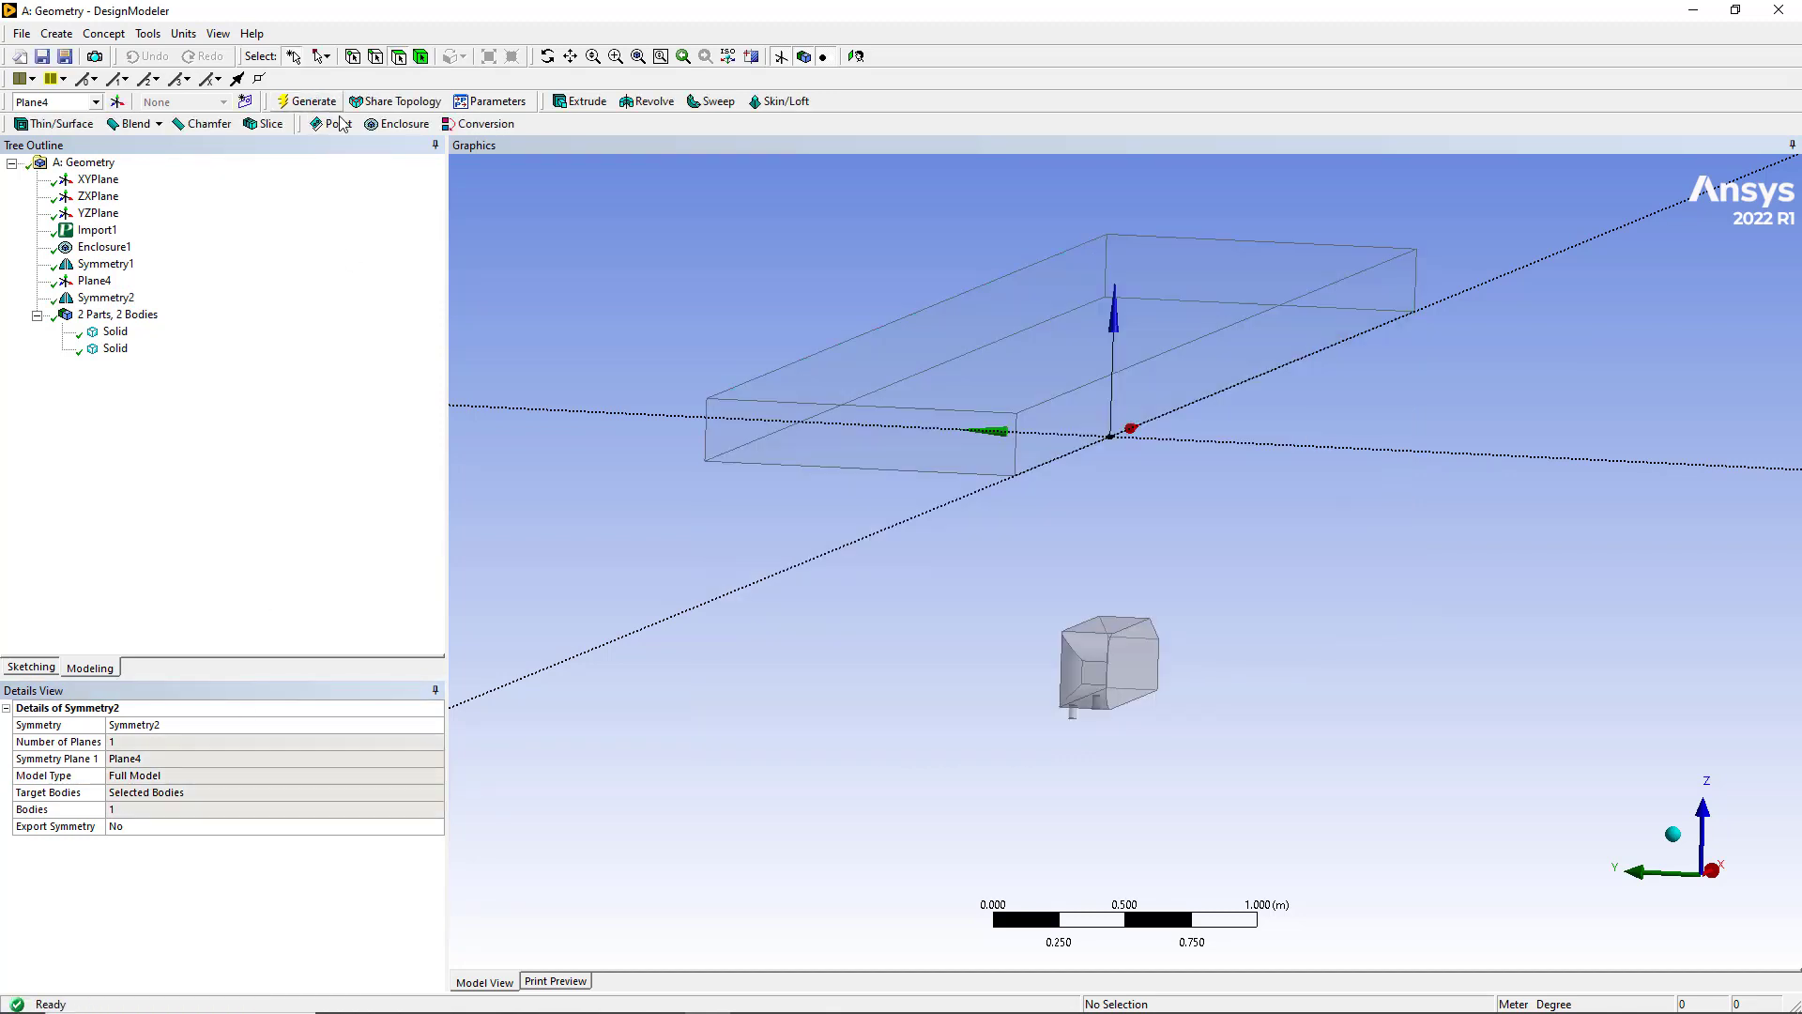
mouse_move(670, 357)
middle_mouse_down()
mouse_move(644, 354)
mouse_move(656, 363)
middle_mouse_up()
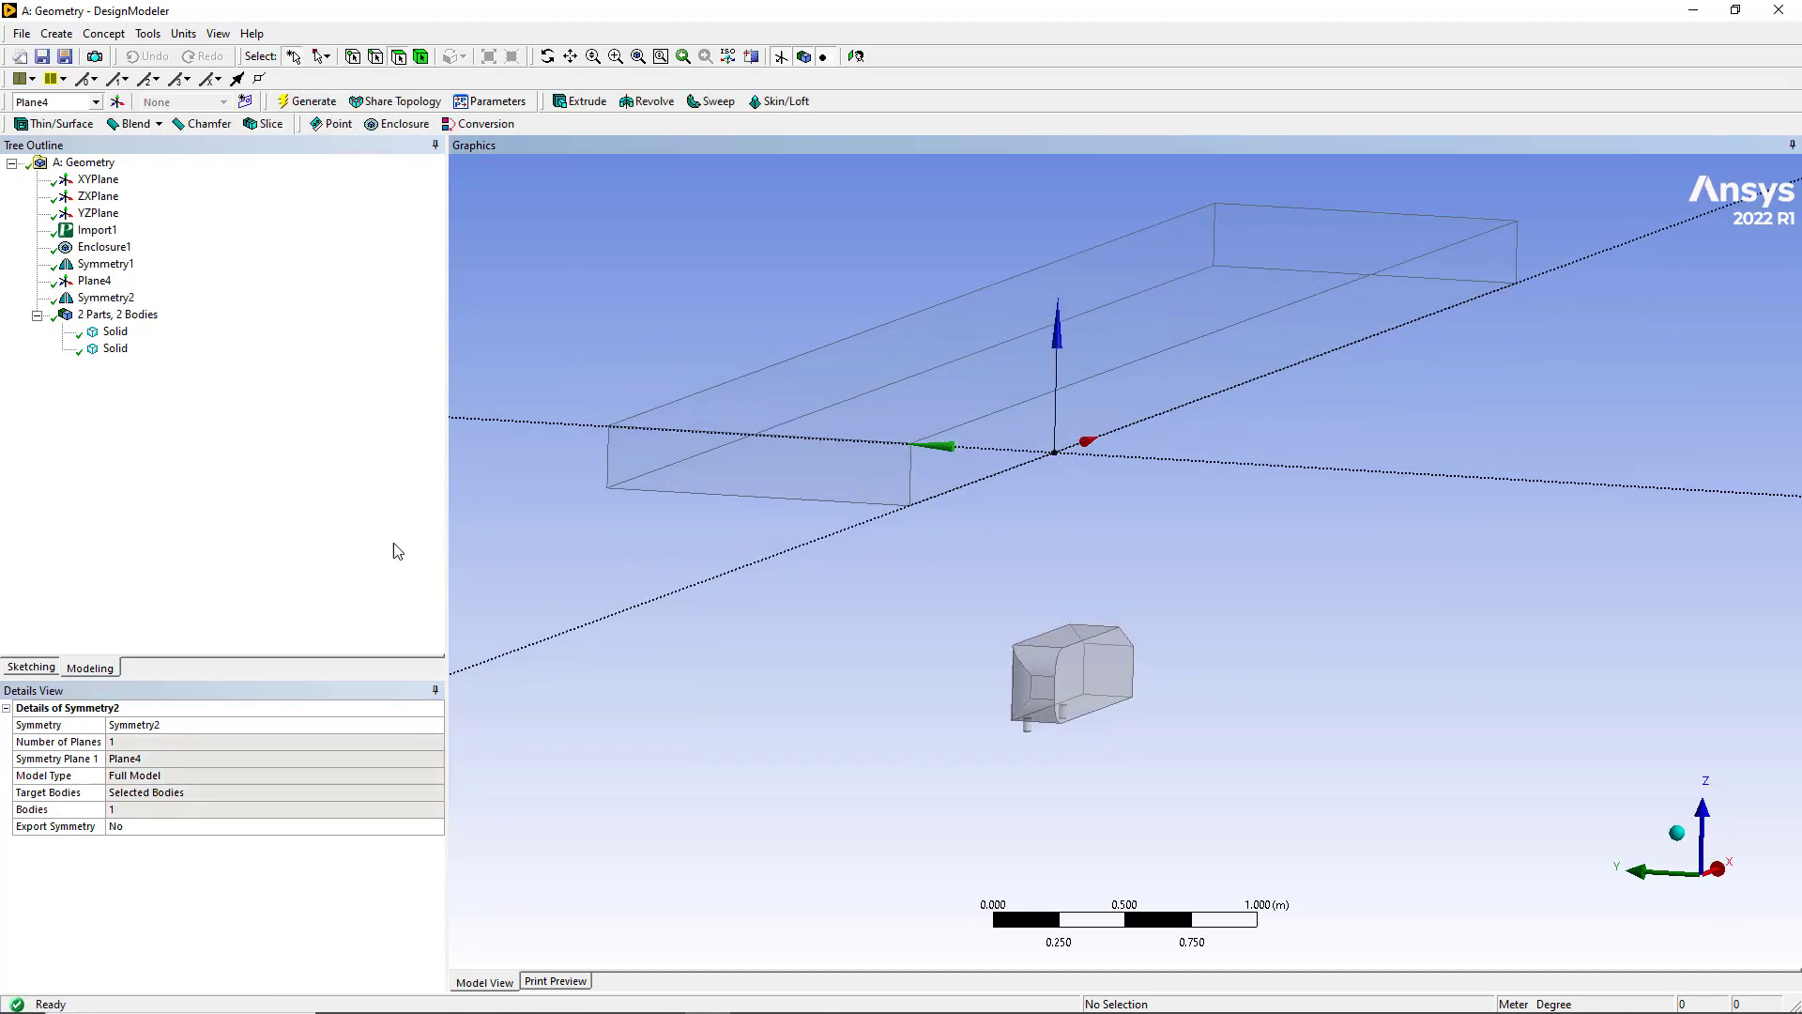
middle_click_drag(901, 443, 920, 449)
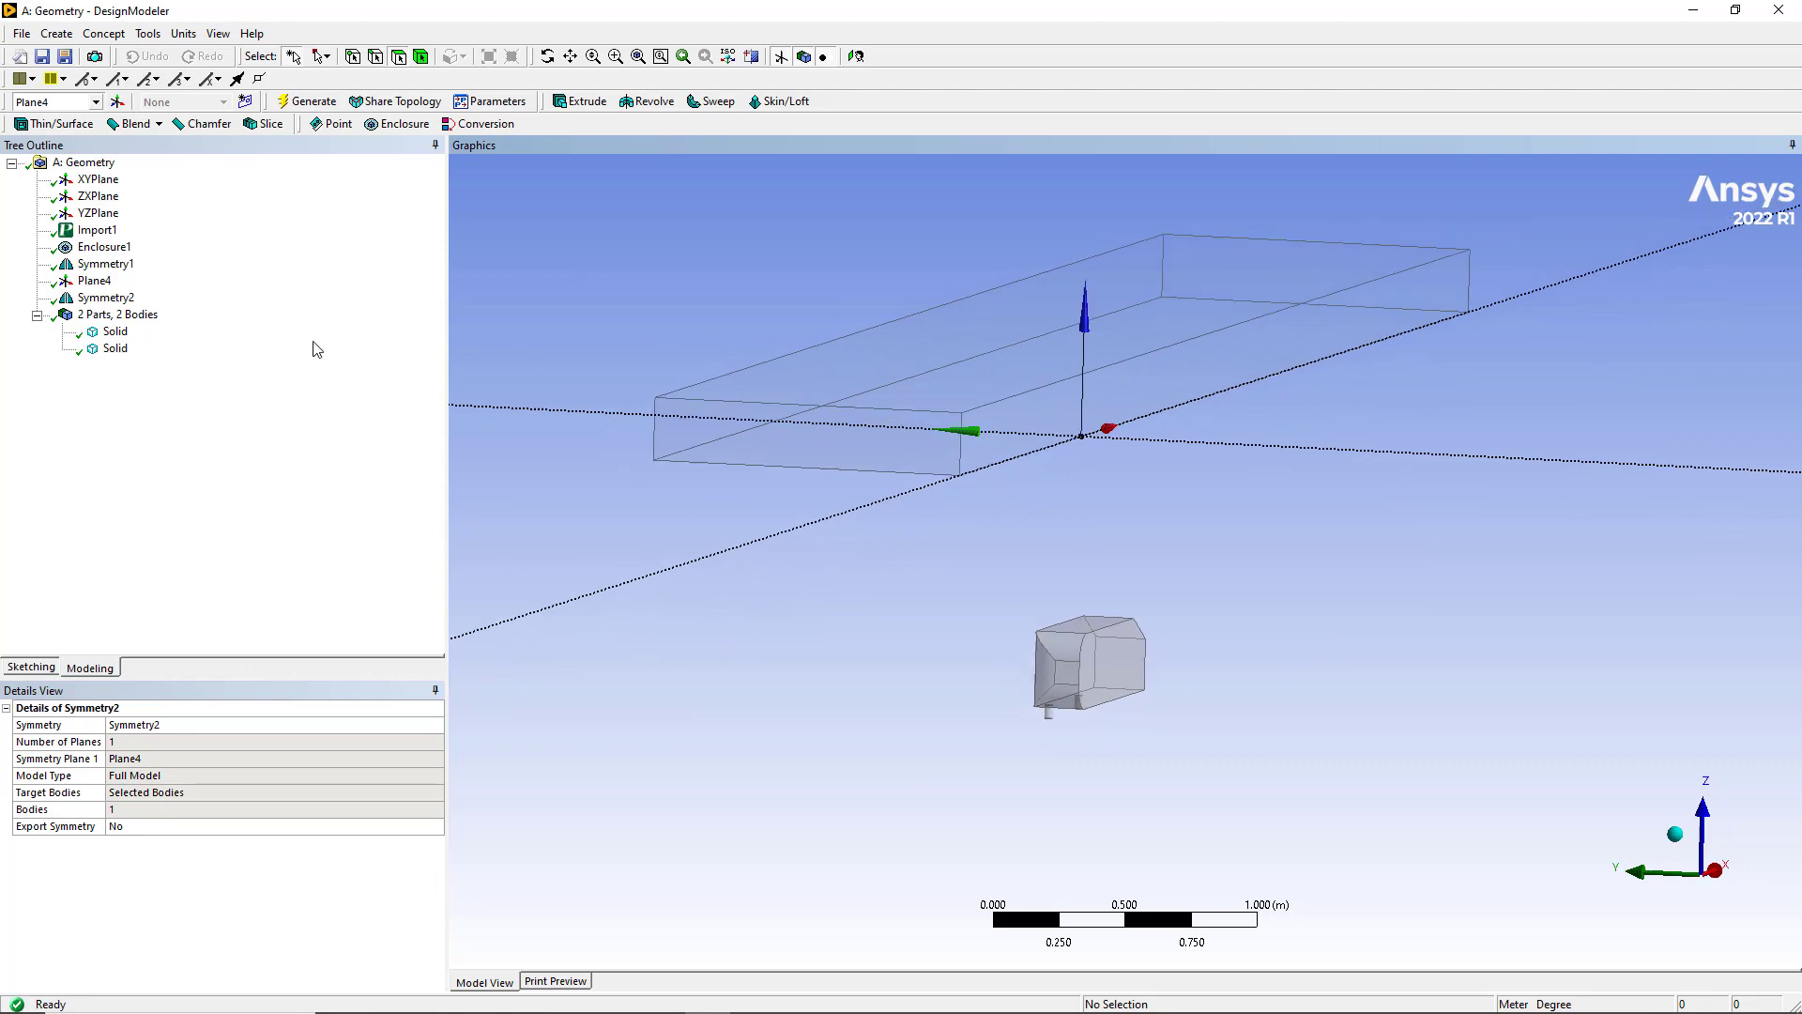
right_click(103, 284)
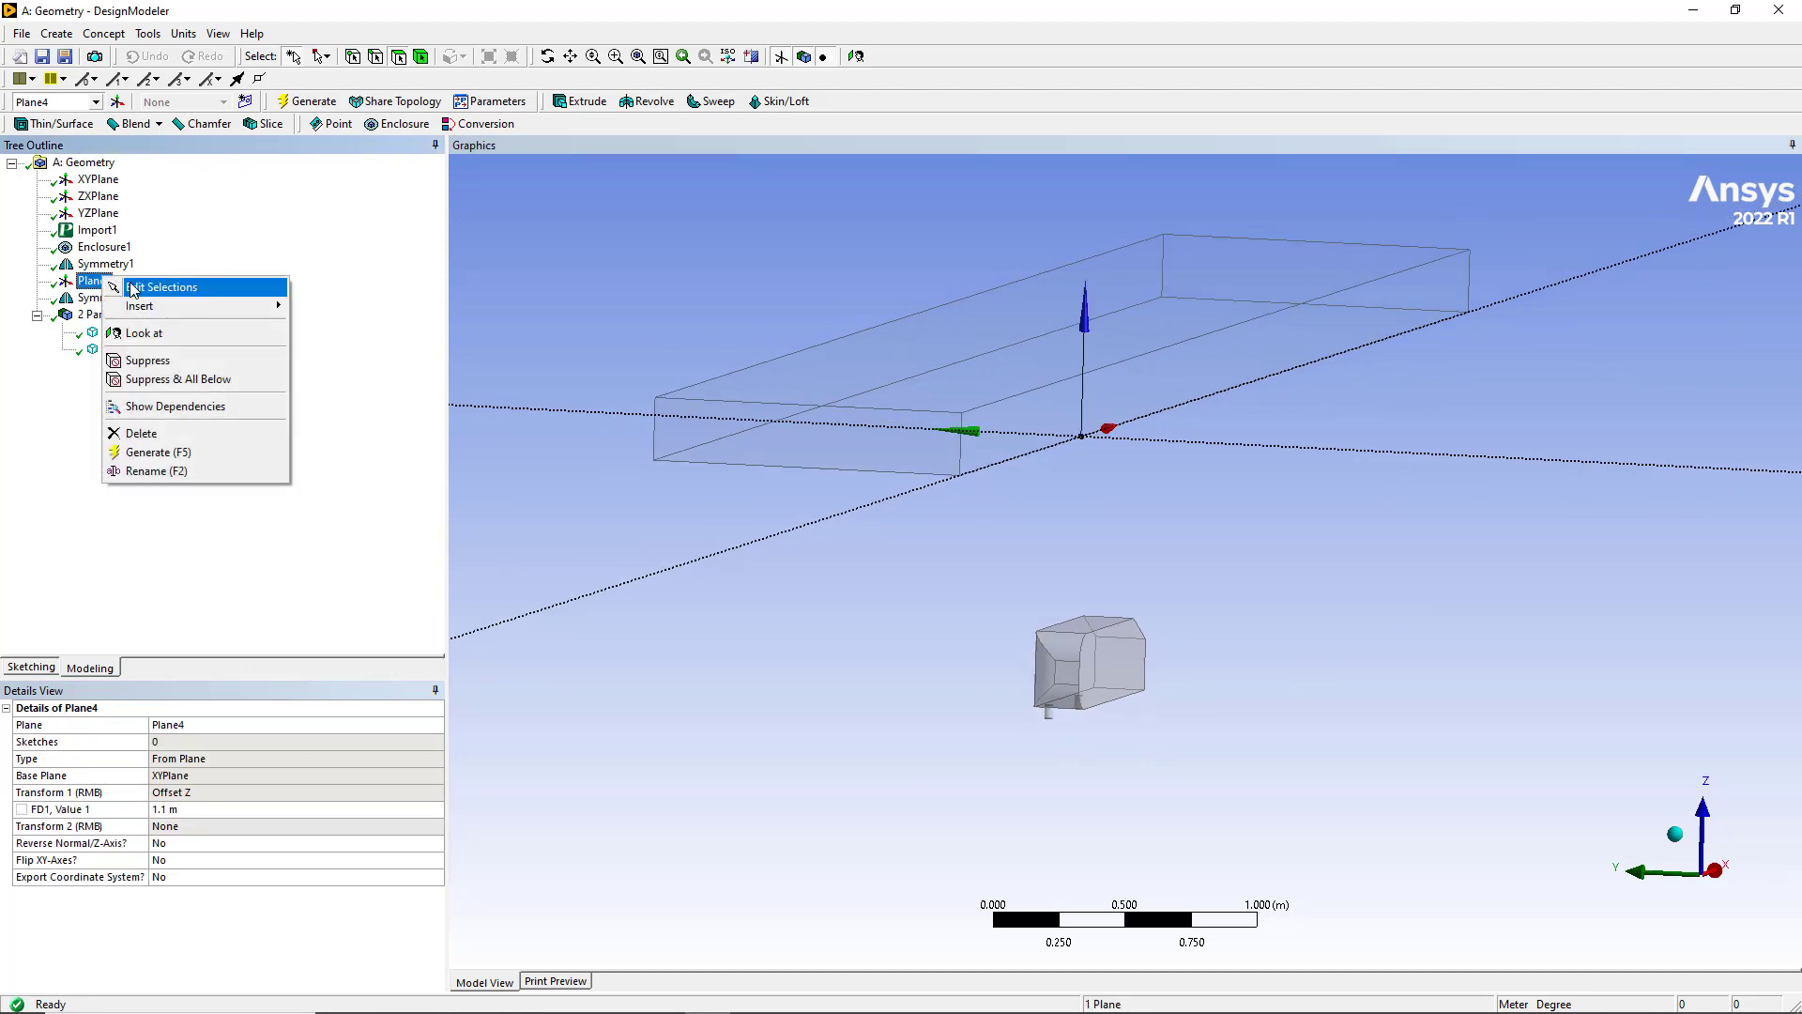
Reapply XYPlane as Plane4's base, set Reverse Normal/Z-Axis to Yes, and regenerate
left_click(134, 288)
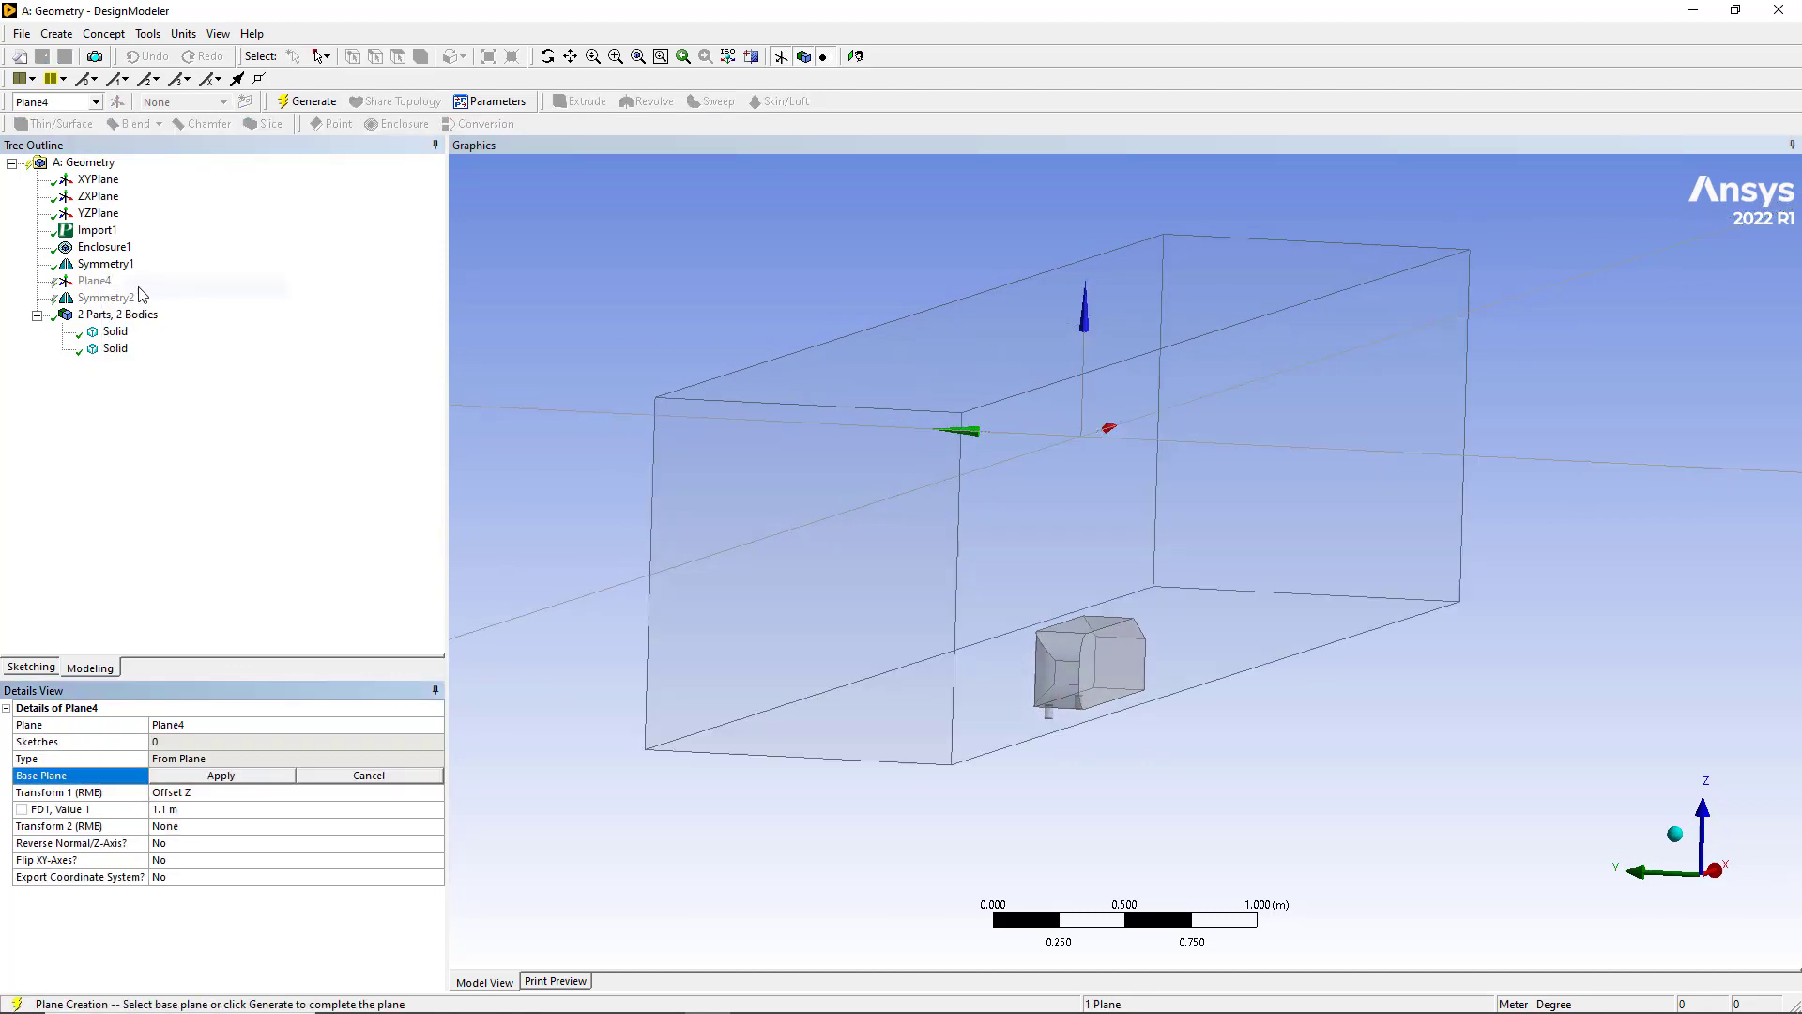
left_click(247, 778)
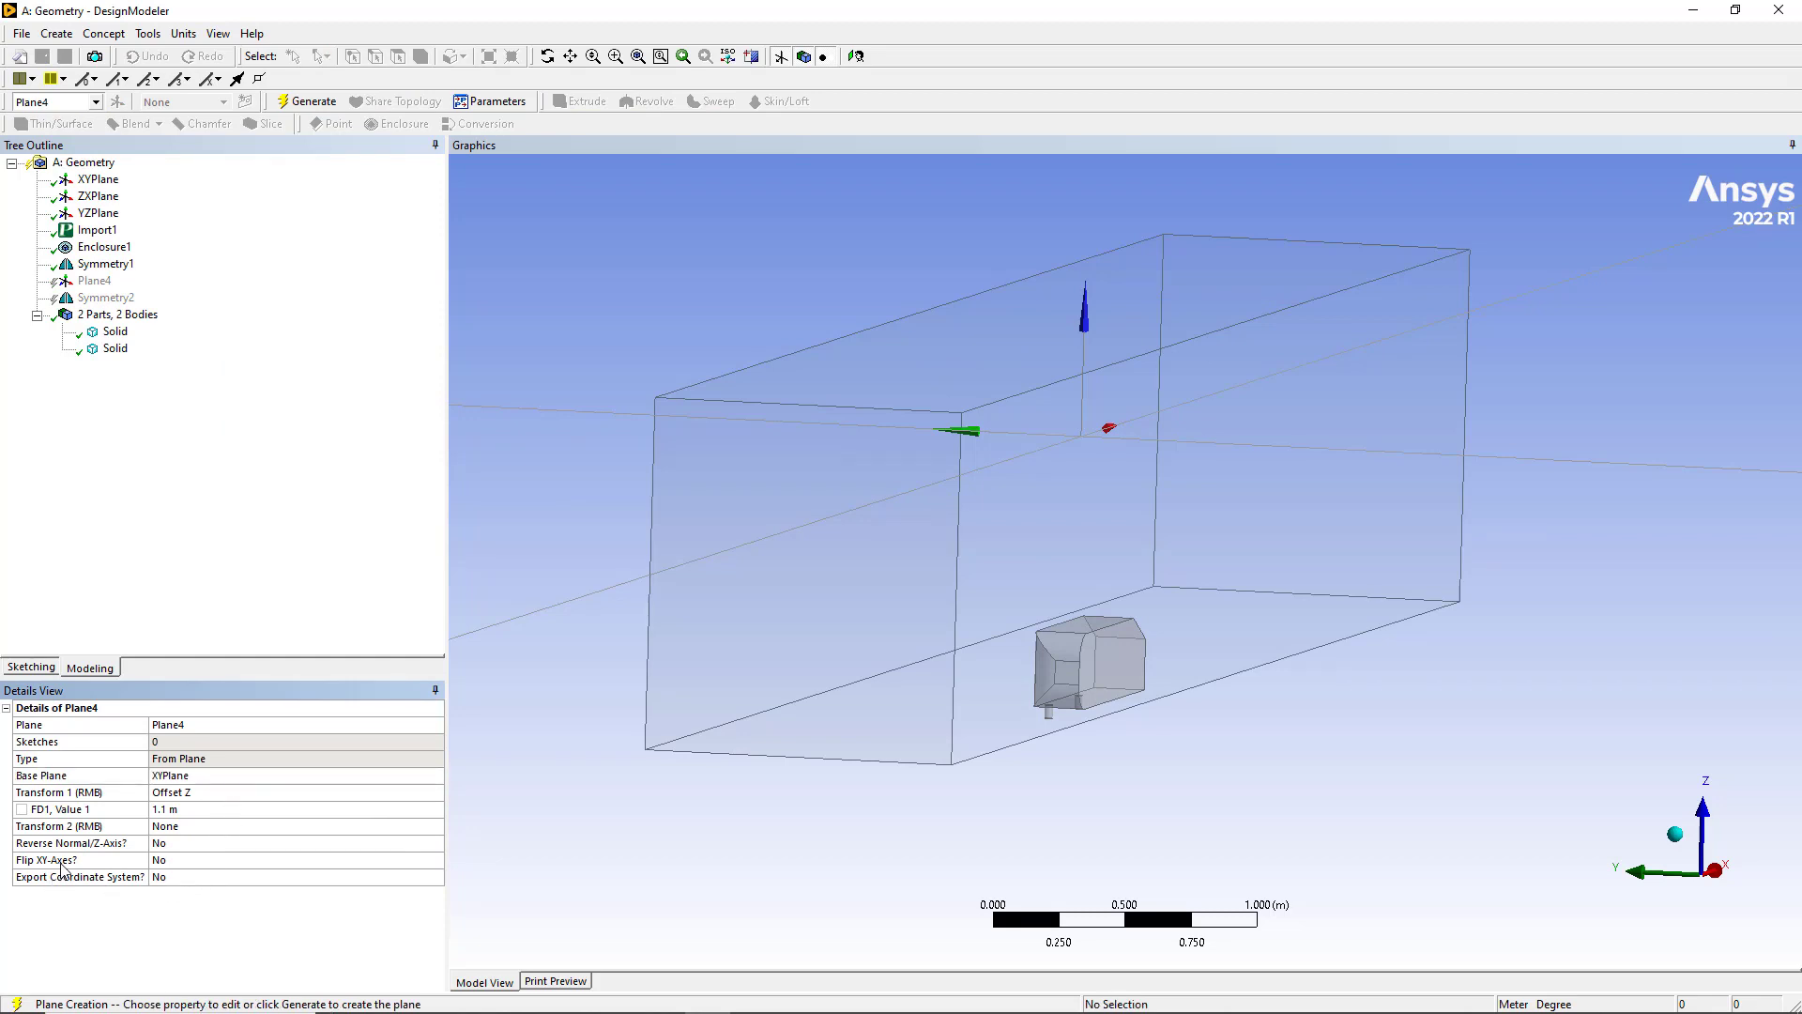
left_click(217, 865)
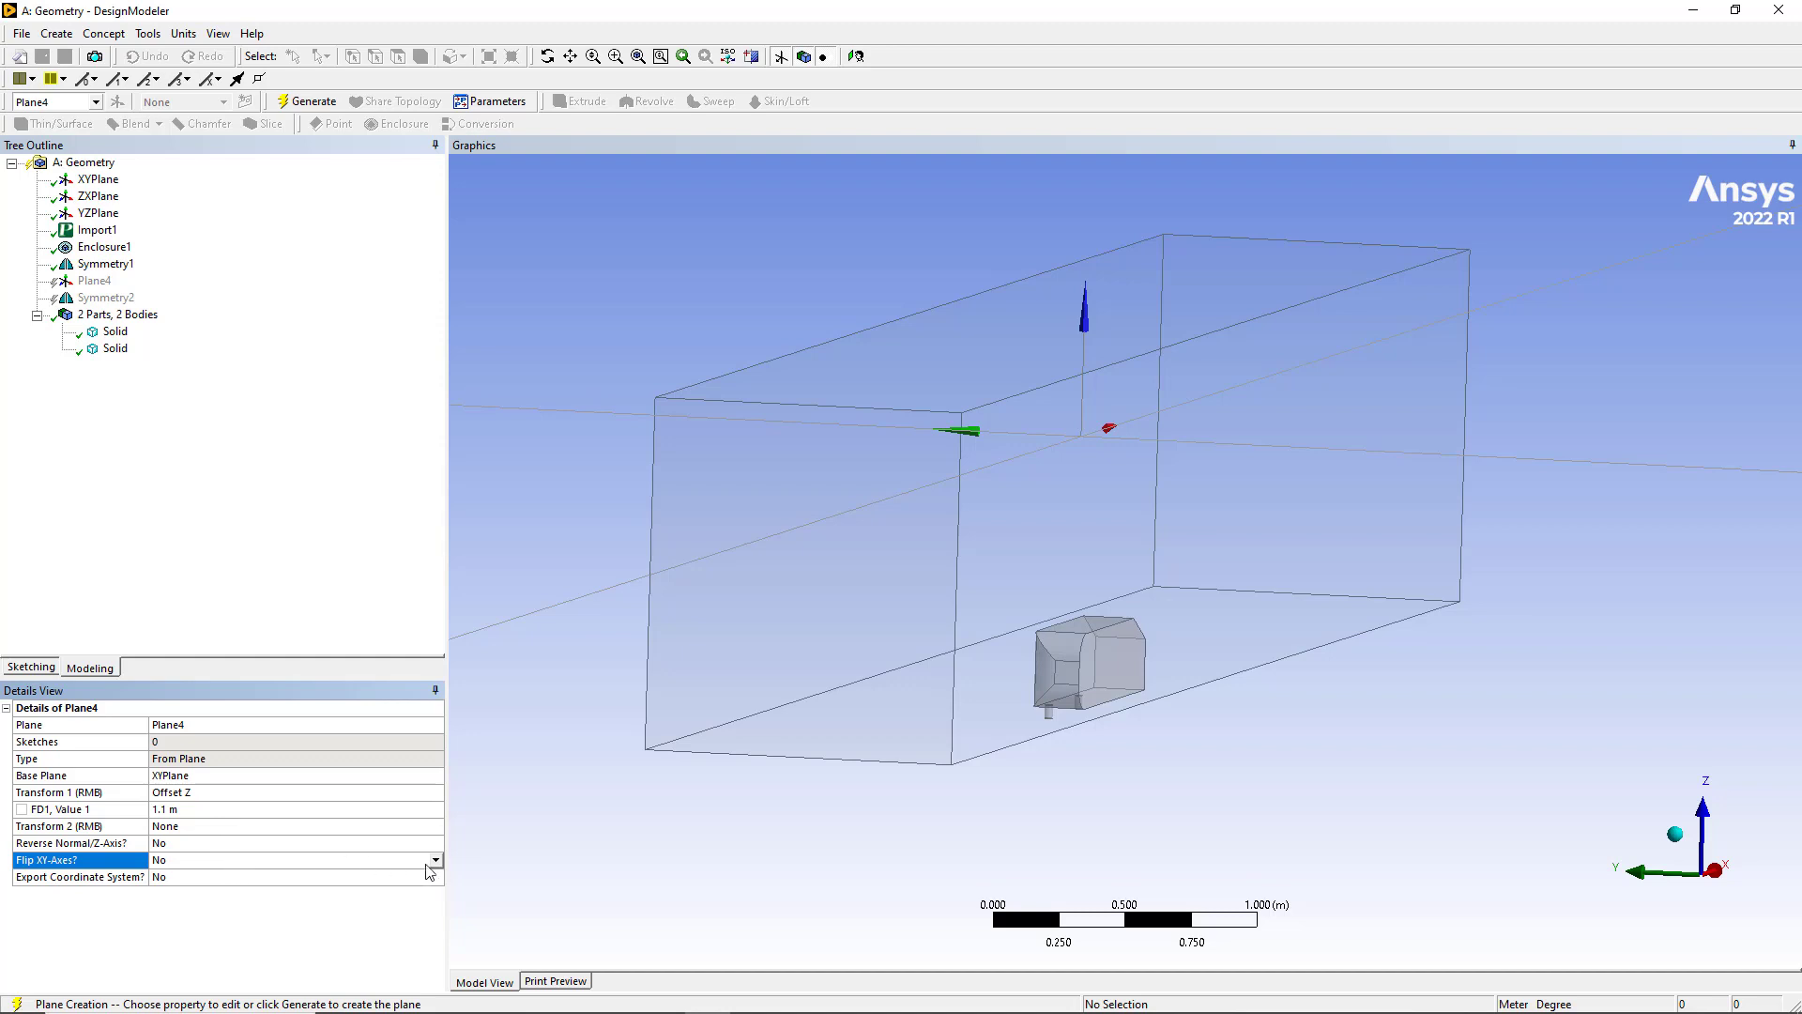
left_click(174, 844)
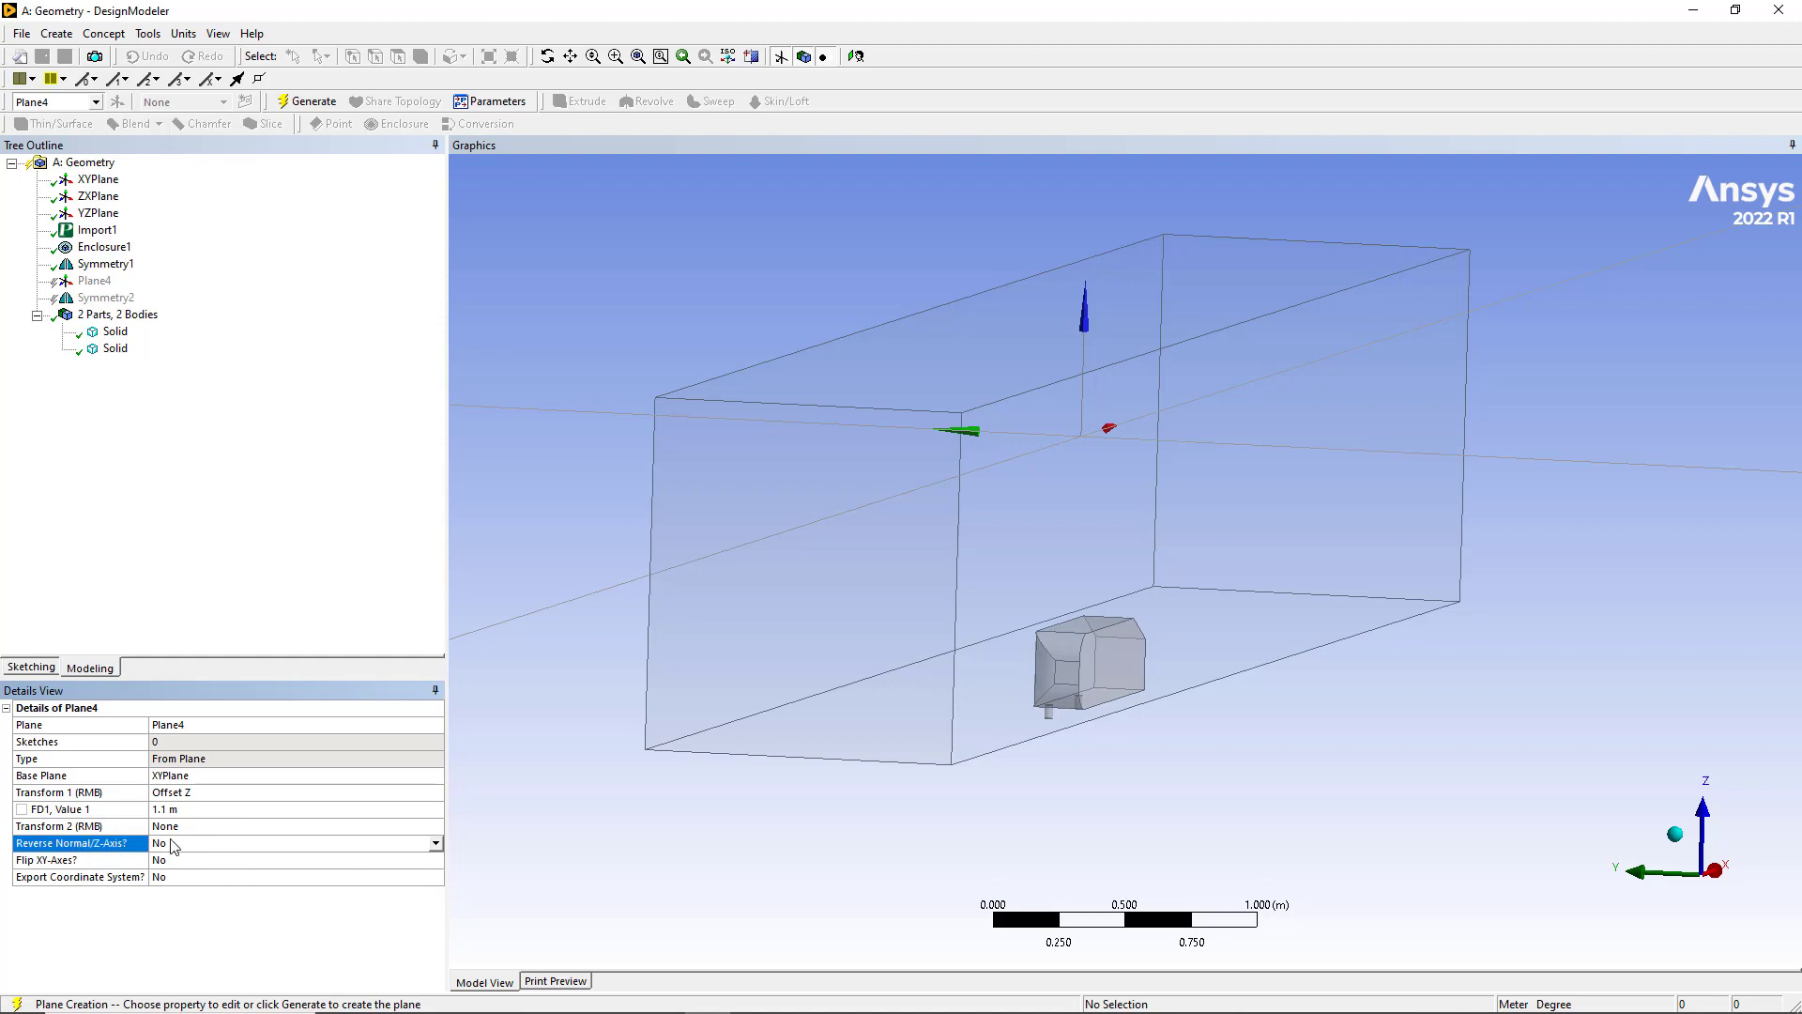
left_click(435, 844)
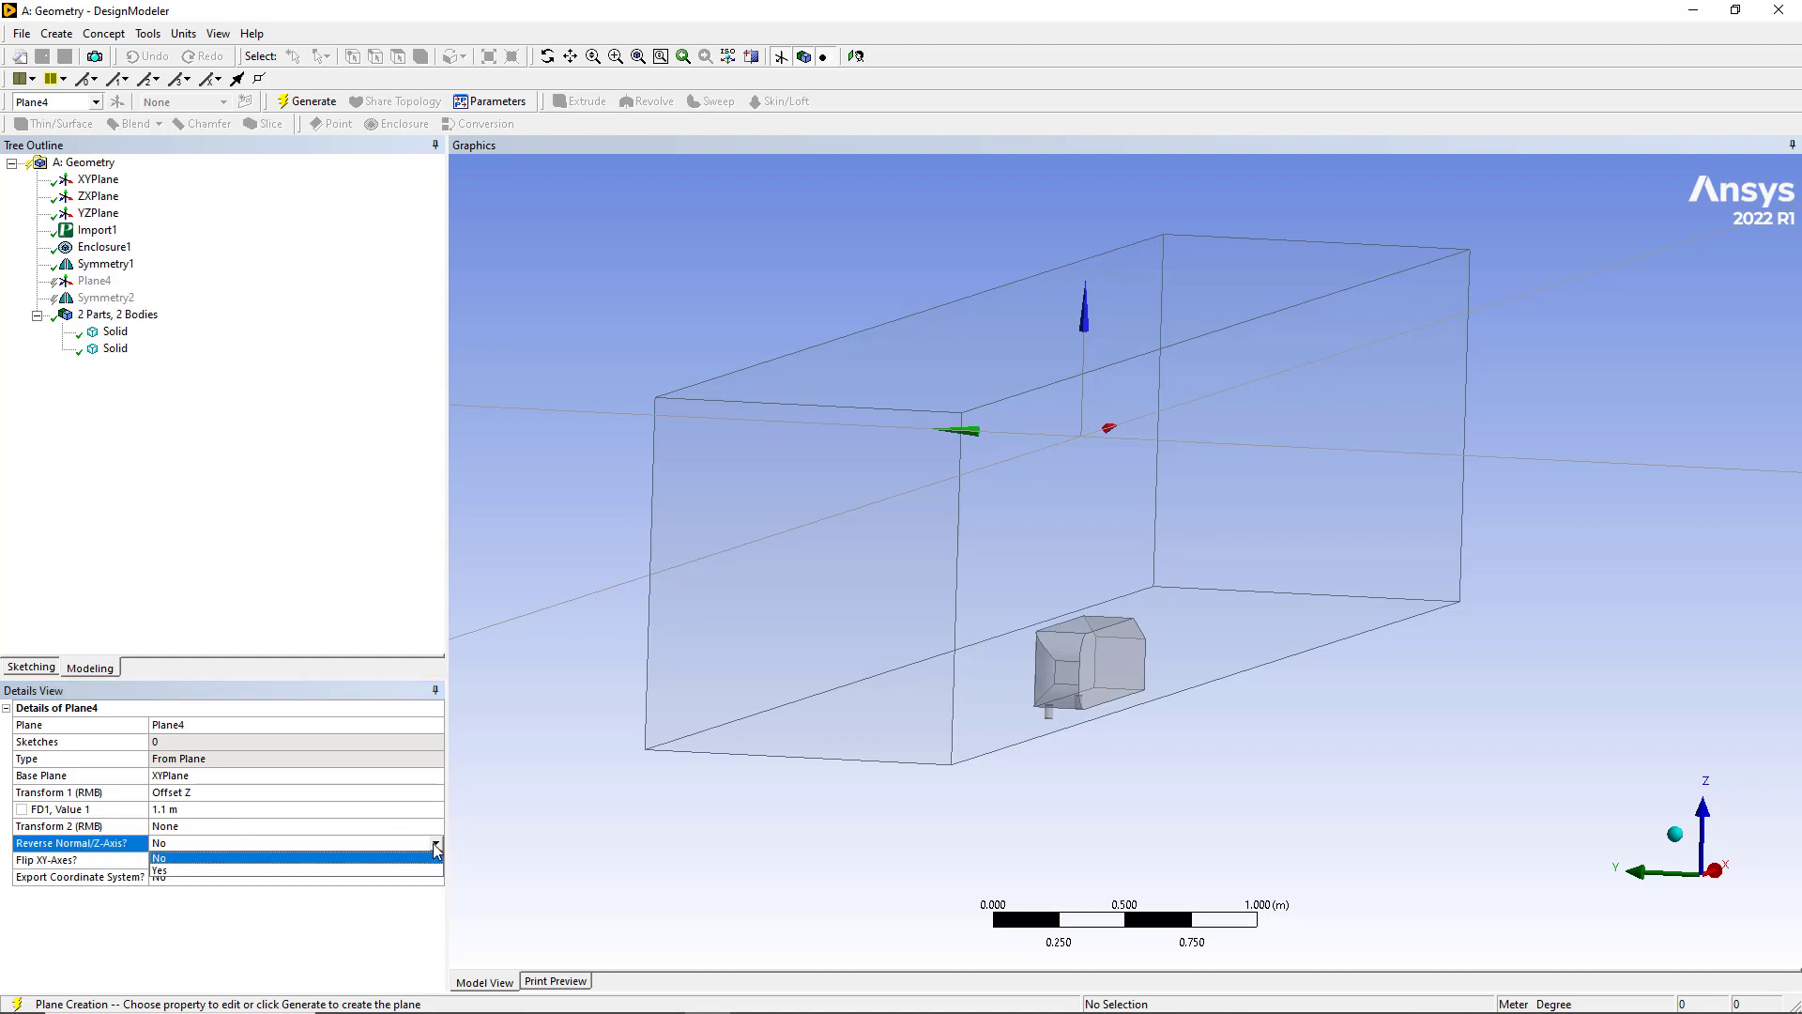
left_click(158, 873)
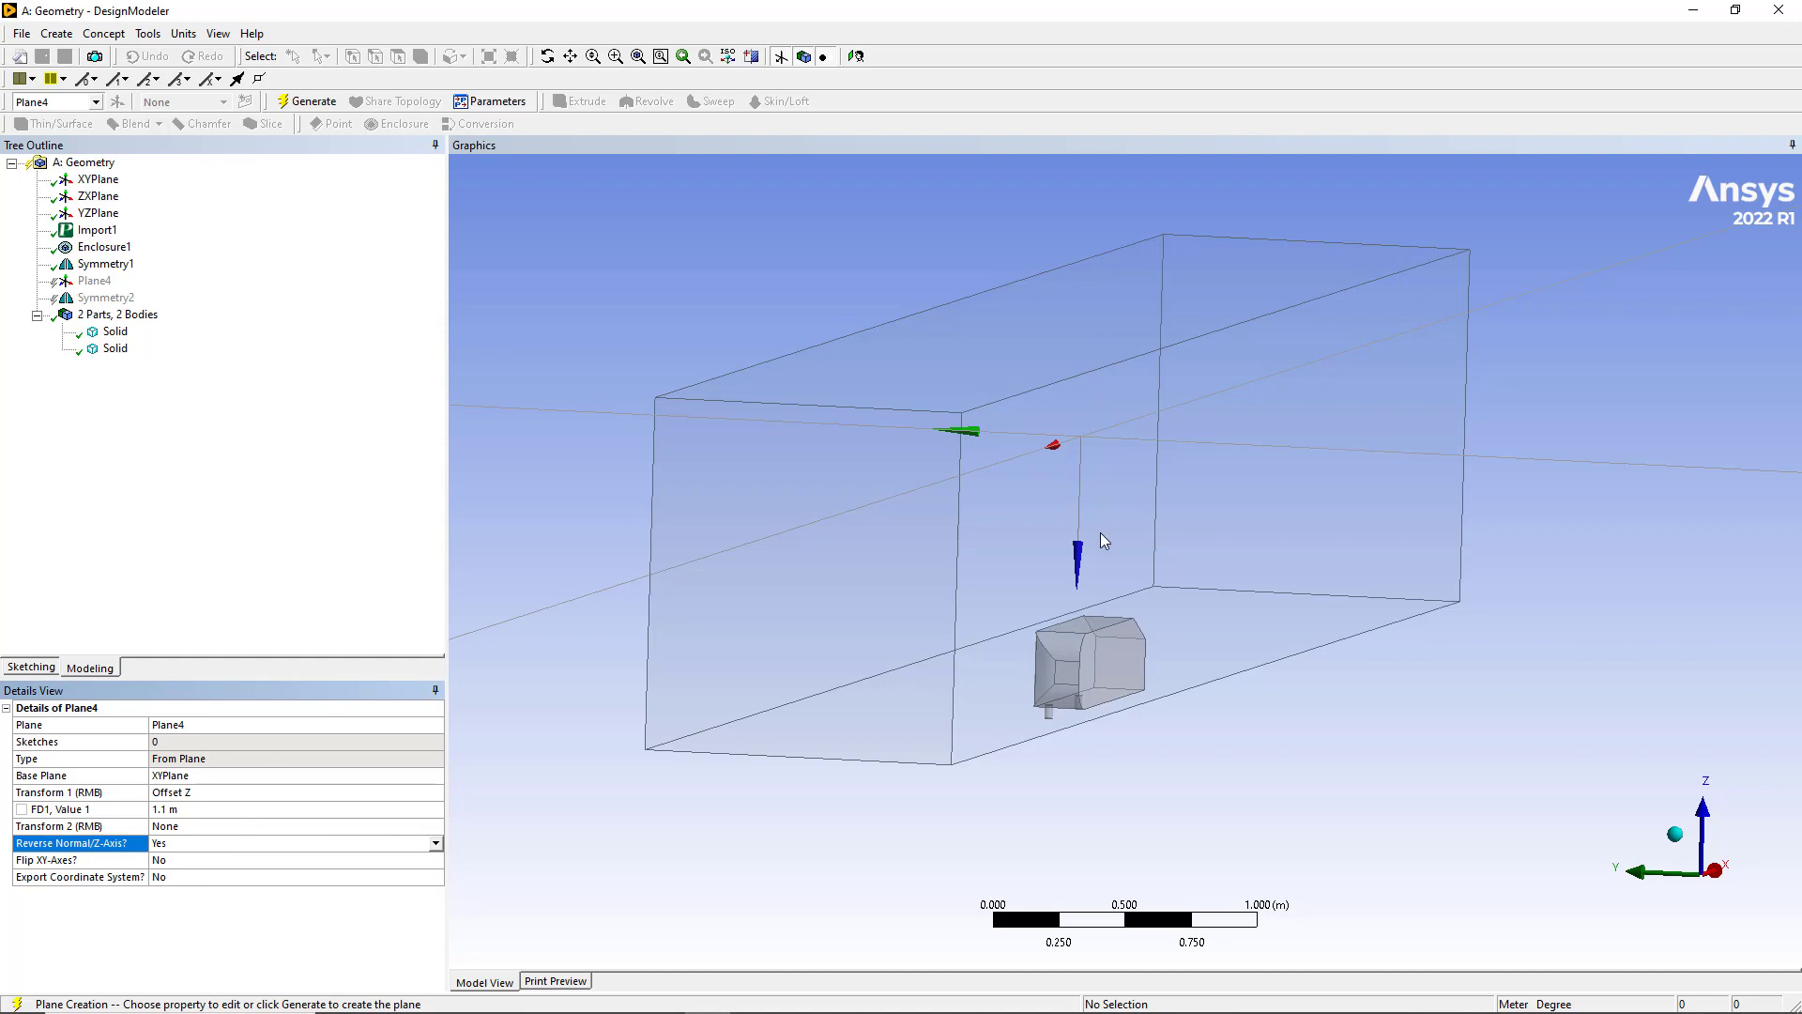
left_click(297, 102)
mouse_move(804, 446)
middle_mouse_down()
mouse_move(766, 435)
mouse_move(845, 403)
mouse_move(815, 418)
middle_mouse_up()
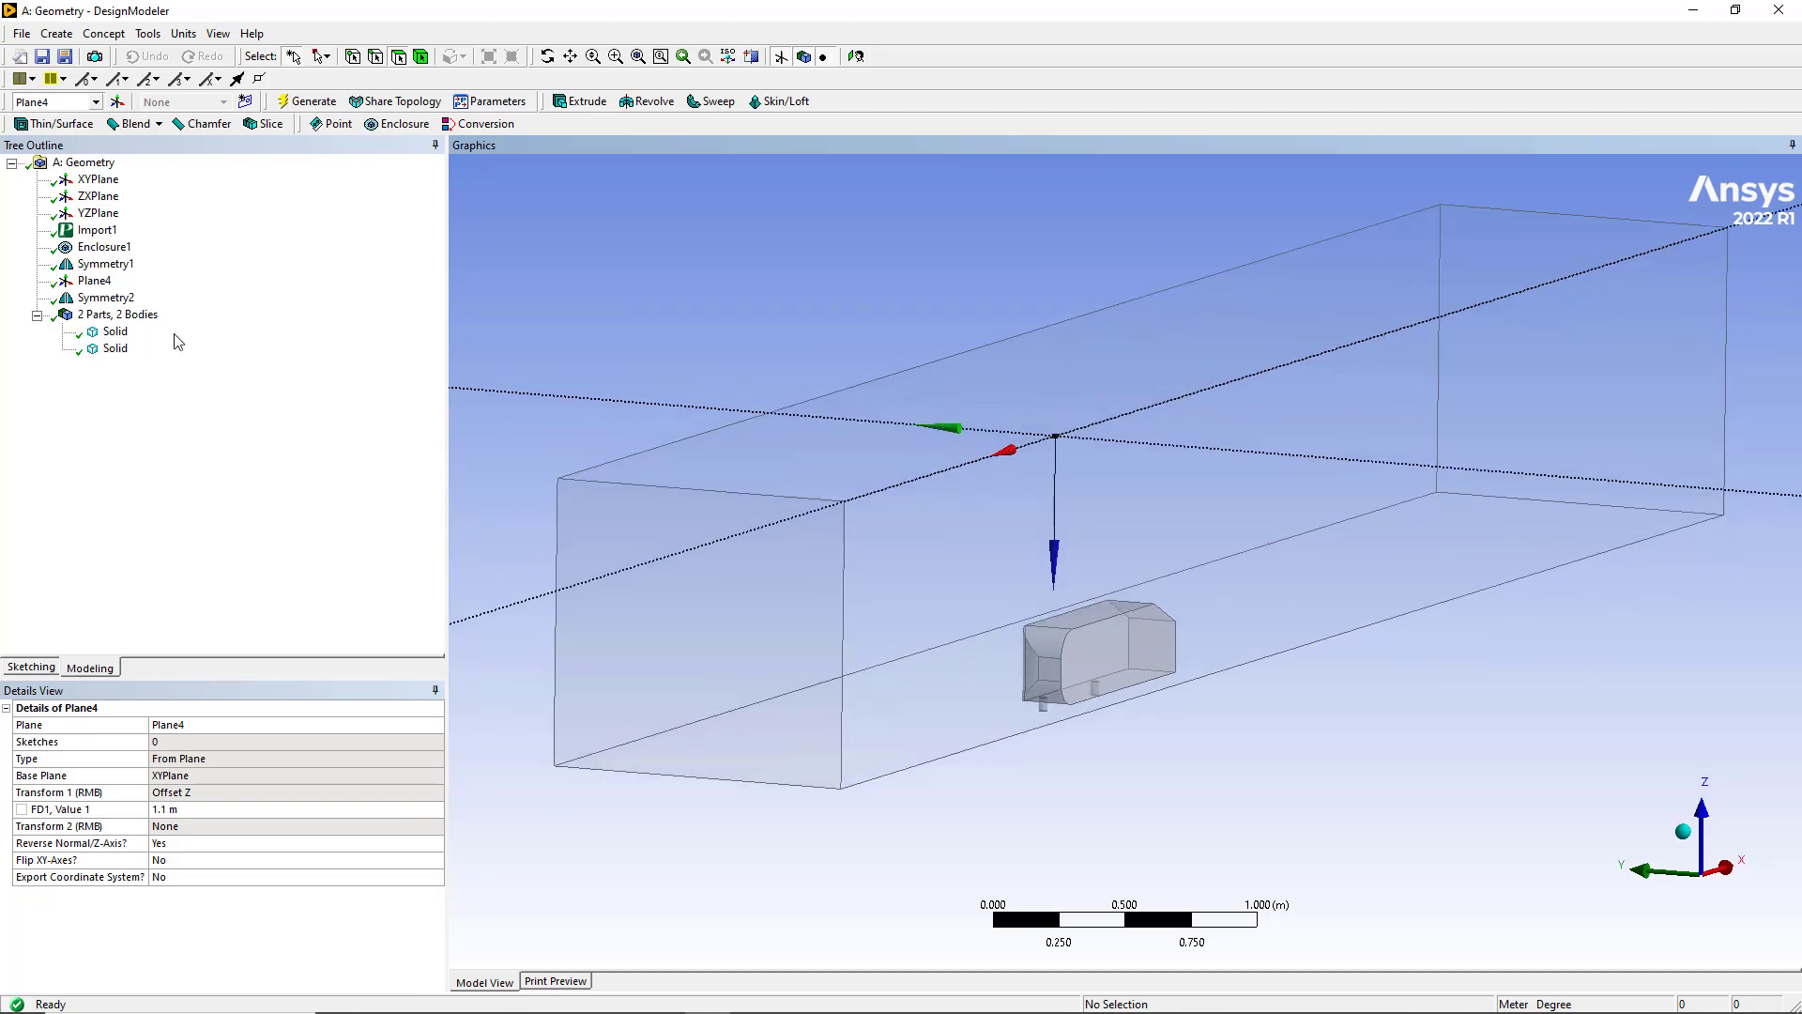
left_click(125, 302)
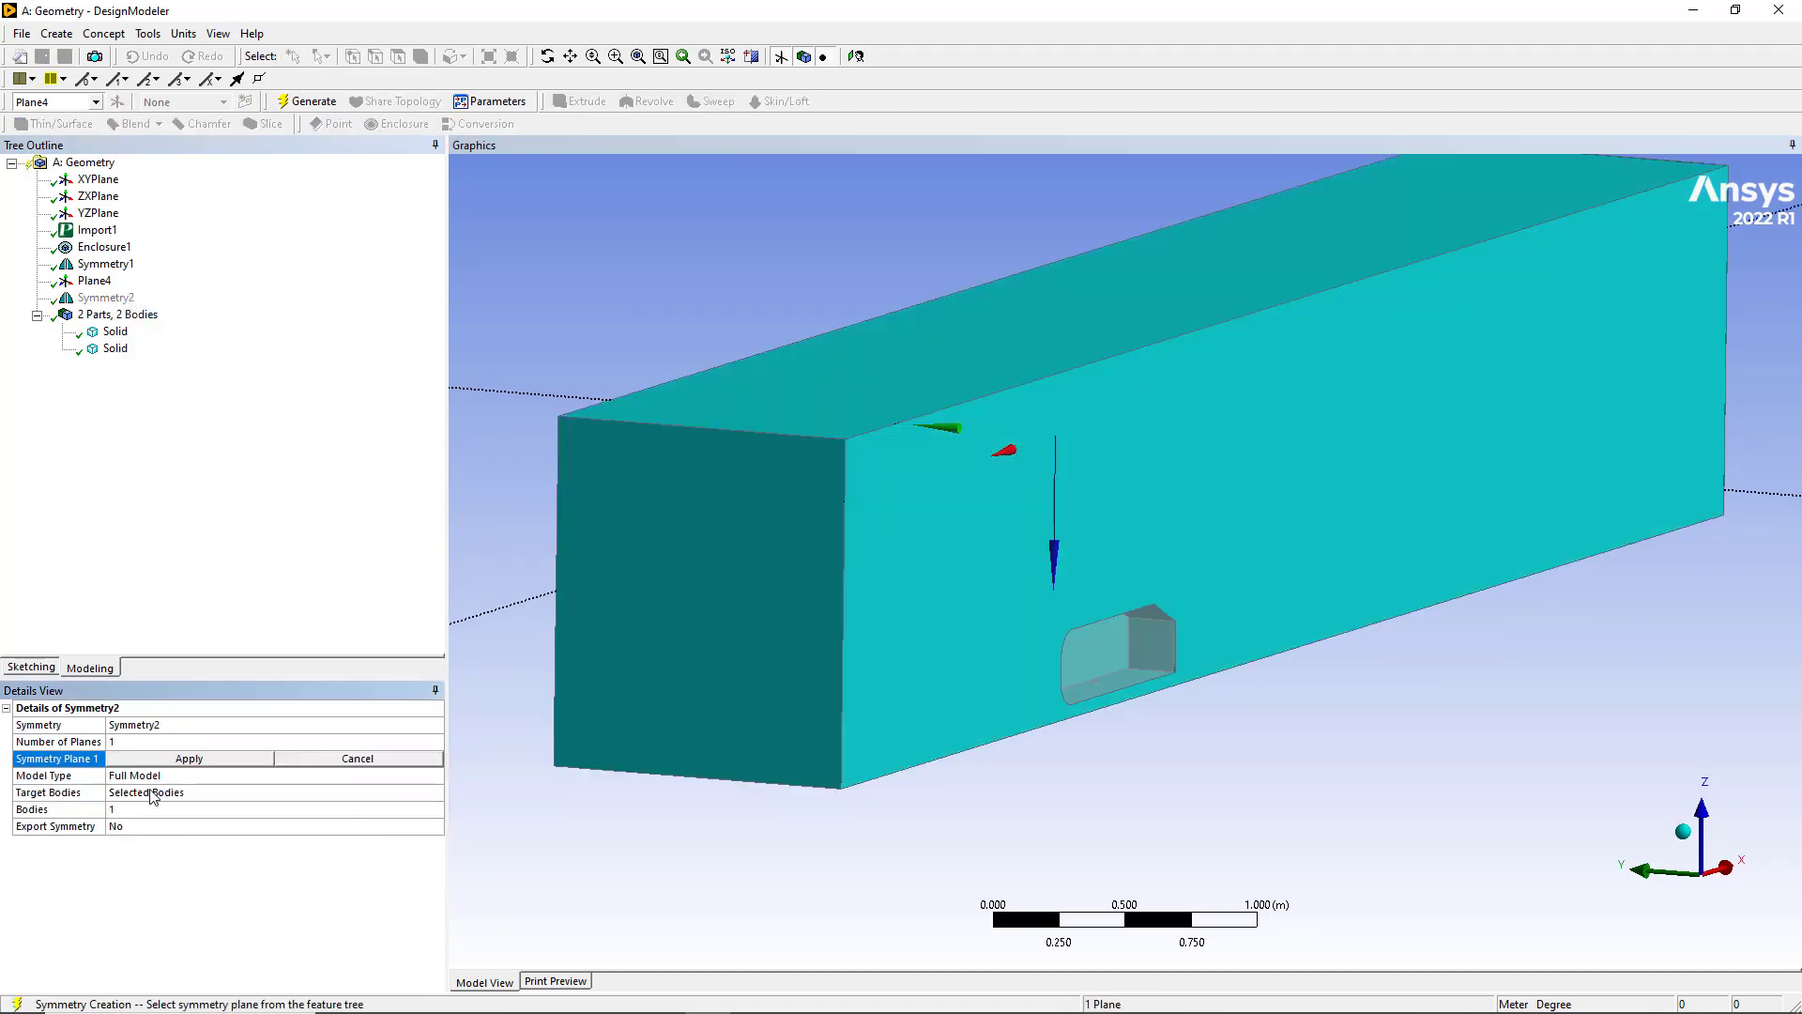
Reapply Plane4 and make Symmetry2 a Partial Model, then regenerate
left_click(183, 758)
left_click(159, 778)
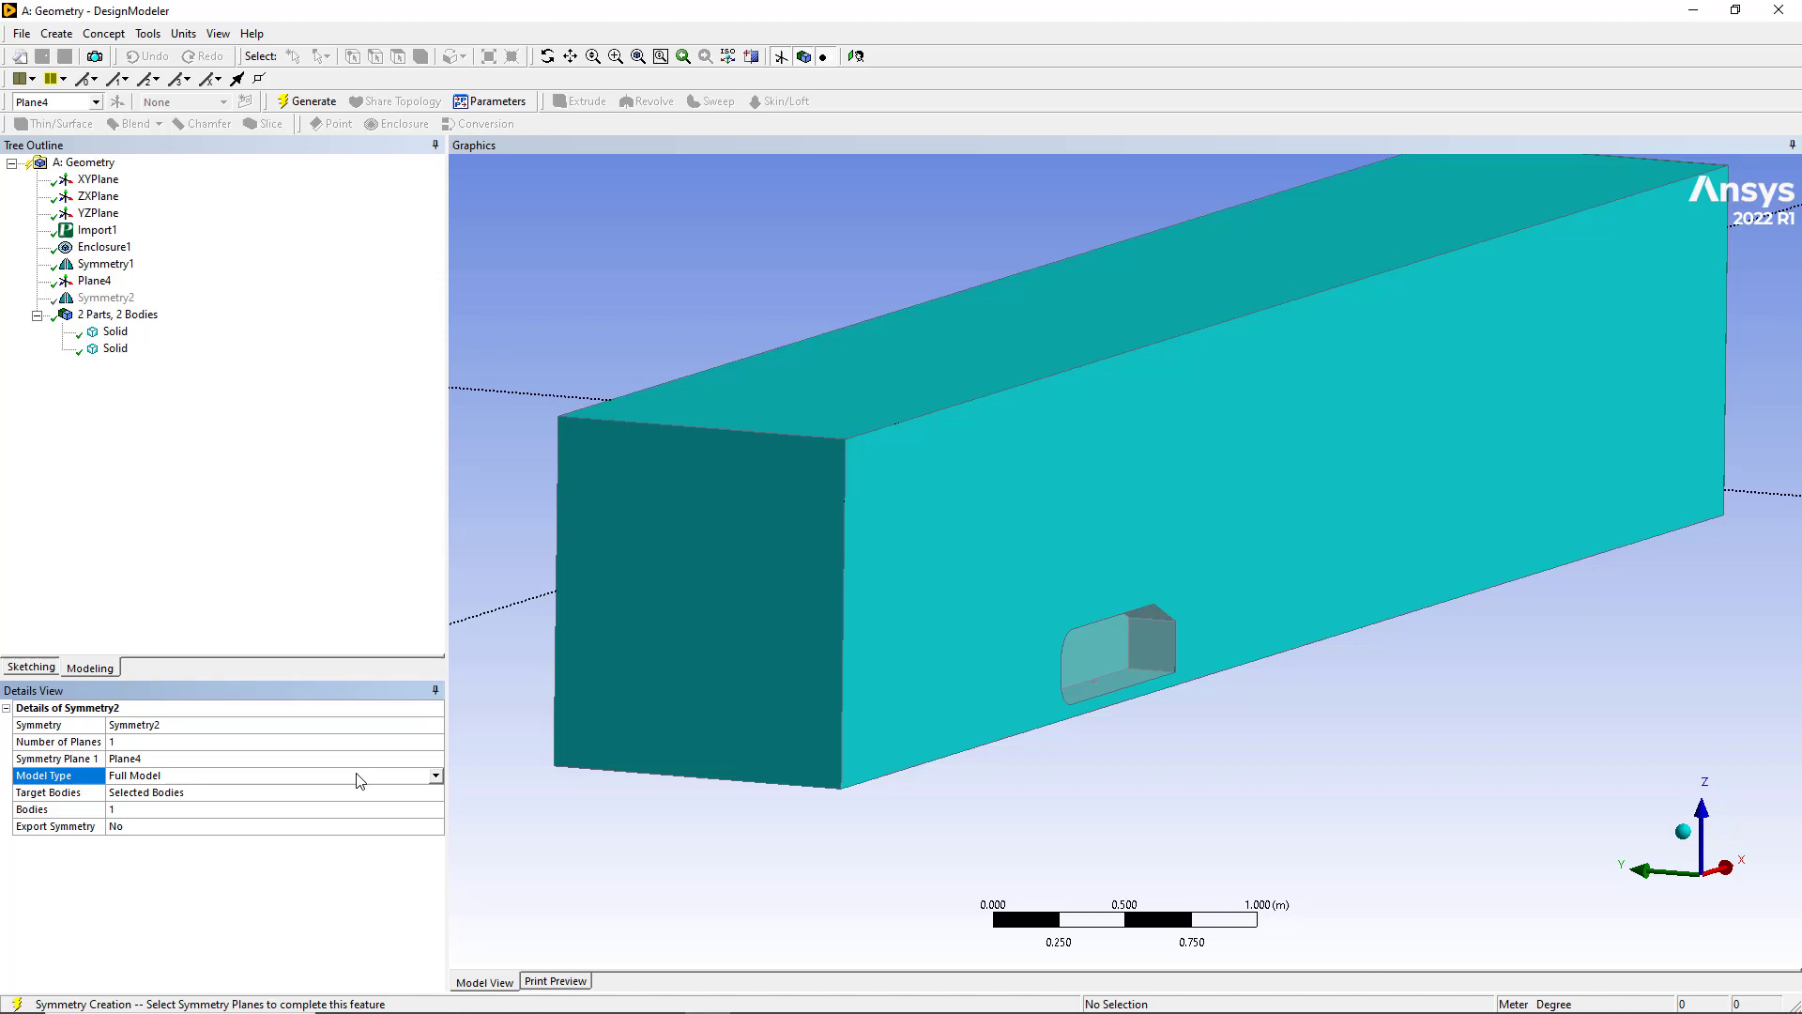
left_click(437, 778)
left_click(157, 796)
left_click(308, 102)
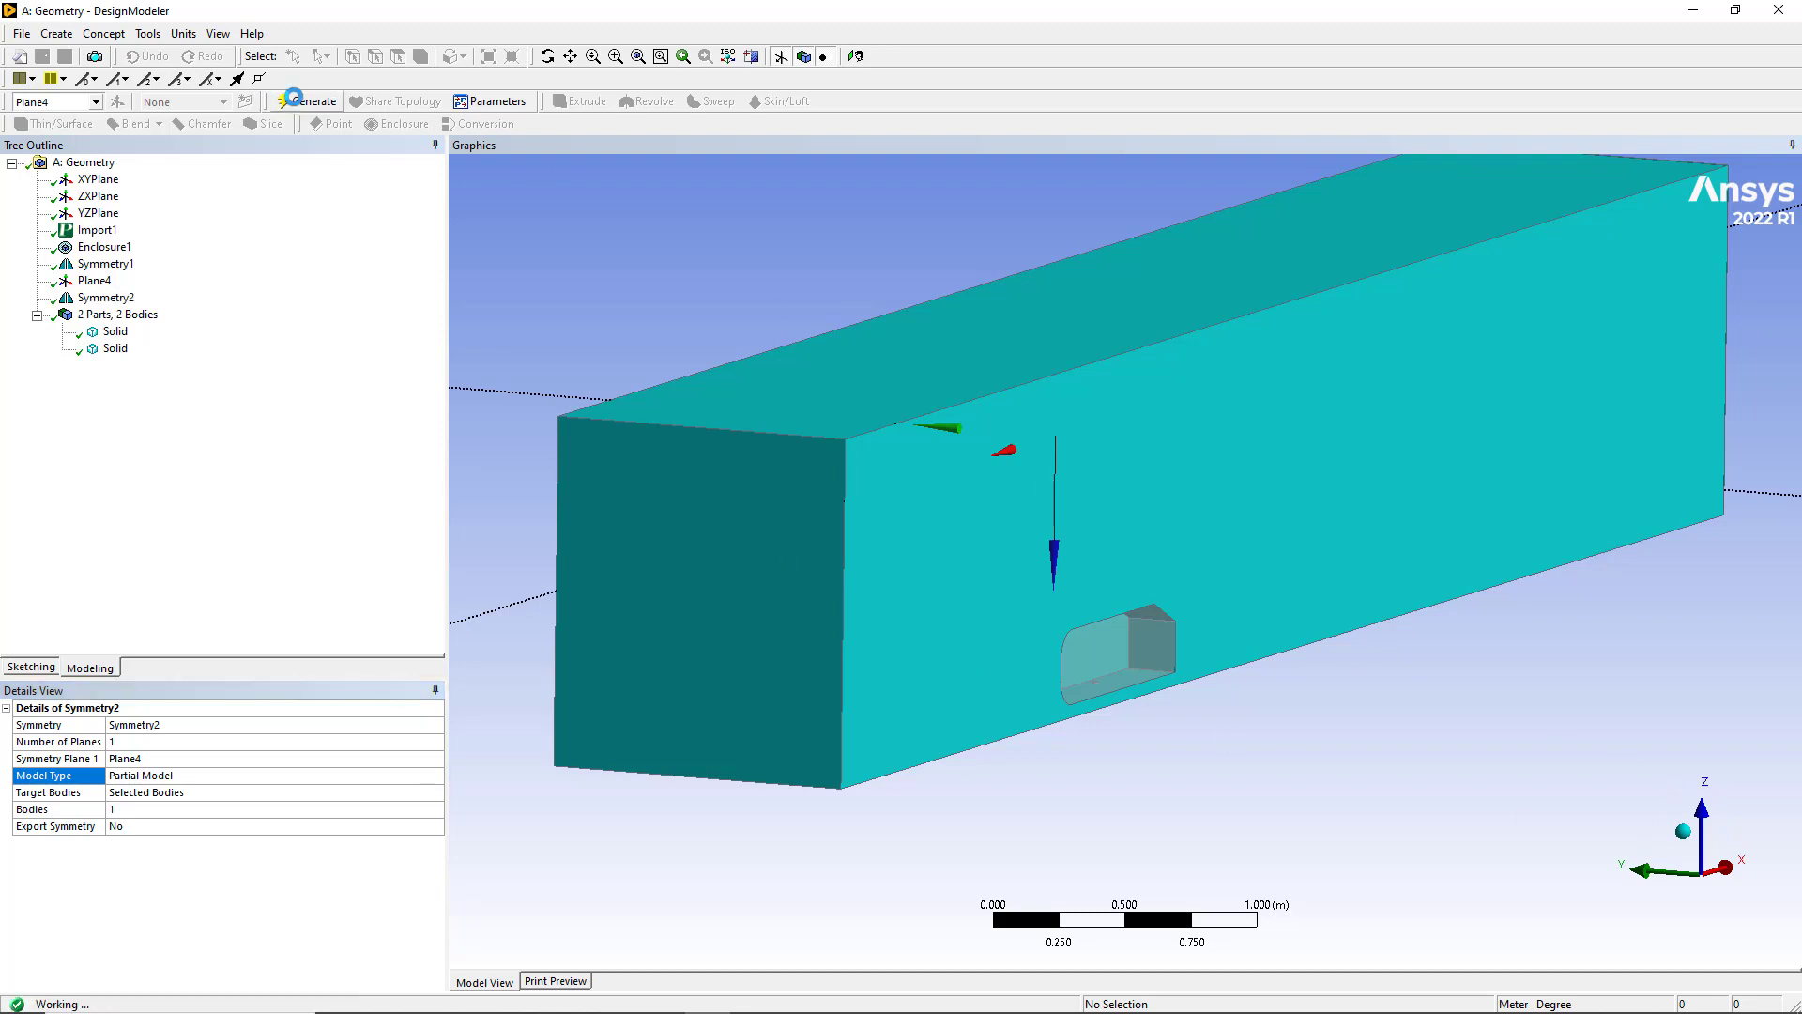
mouse_move(838, 404)
middle_mouse_down()
mouse_move(848, 385)
mouse_move(872, 400)
middle_mouse_up()
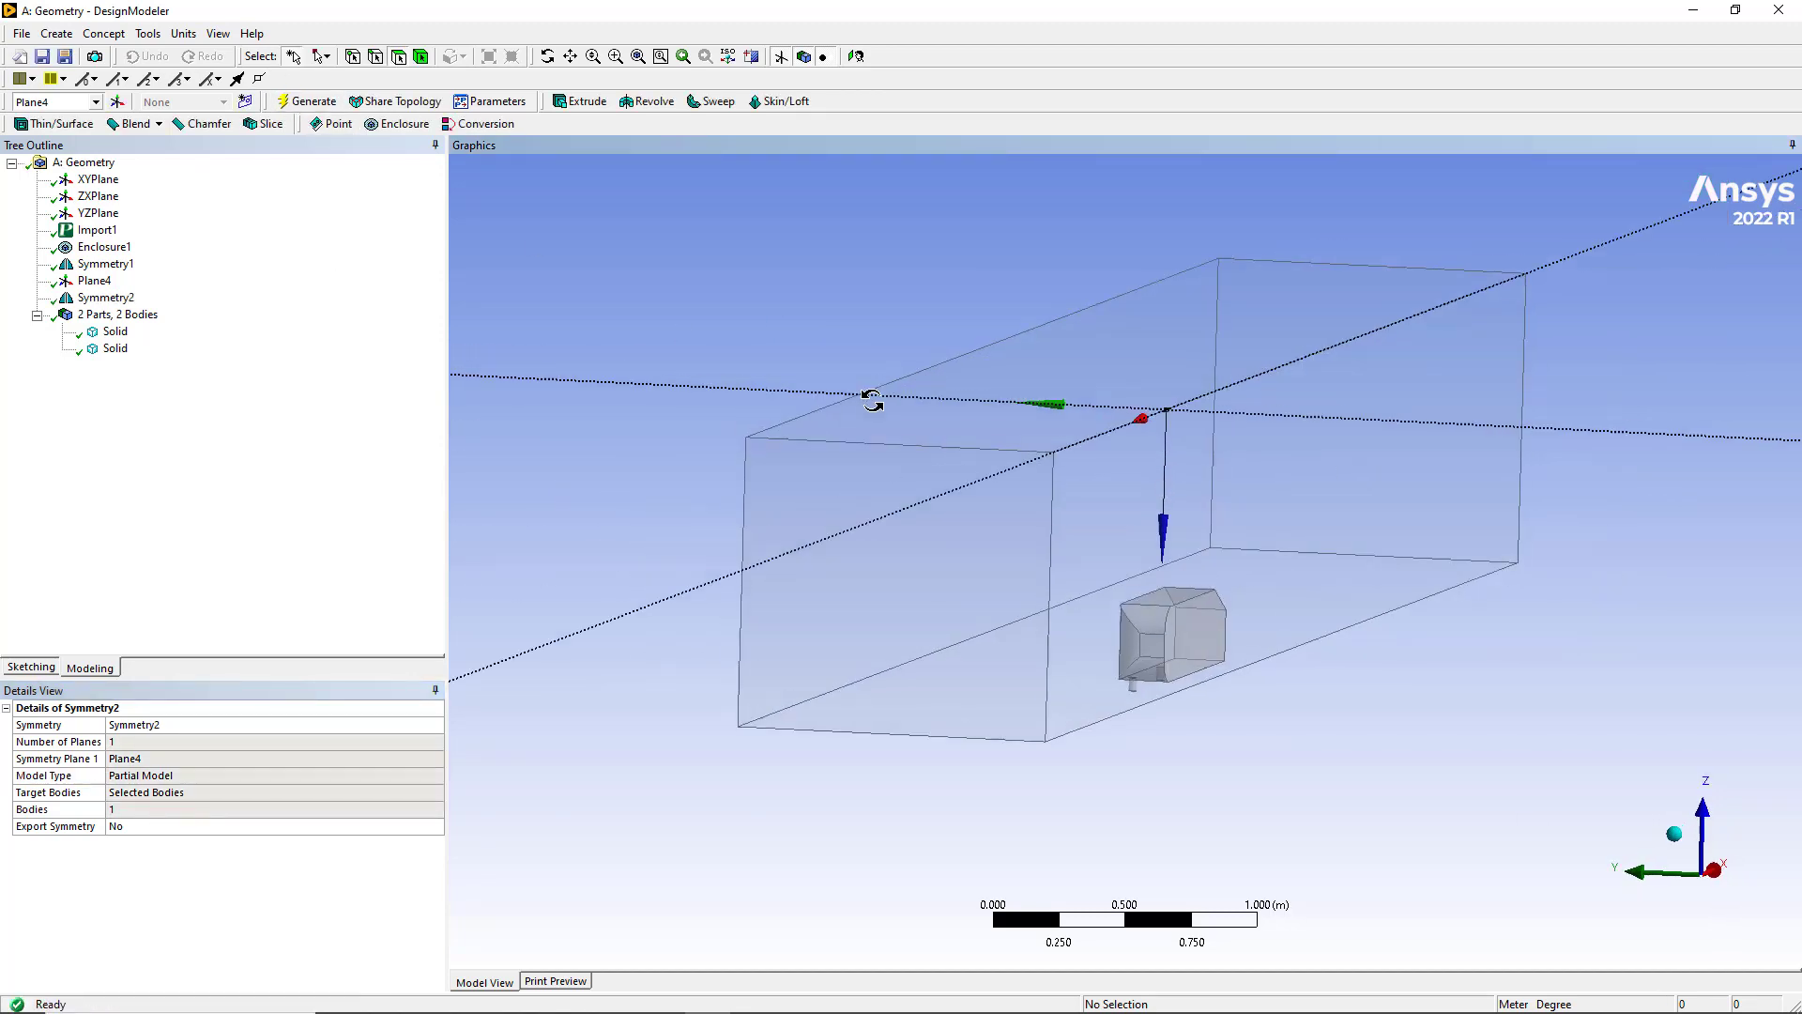
Set Symmetry2's Export Symmetry to Yes
left_click(225, 828)
left_click(436, 827)
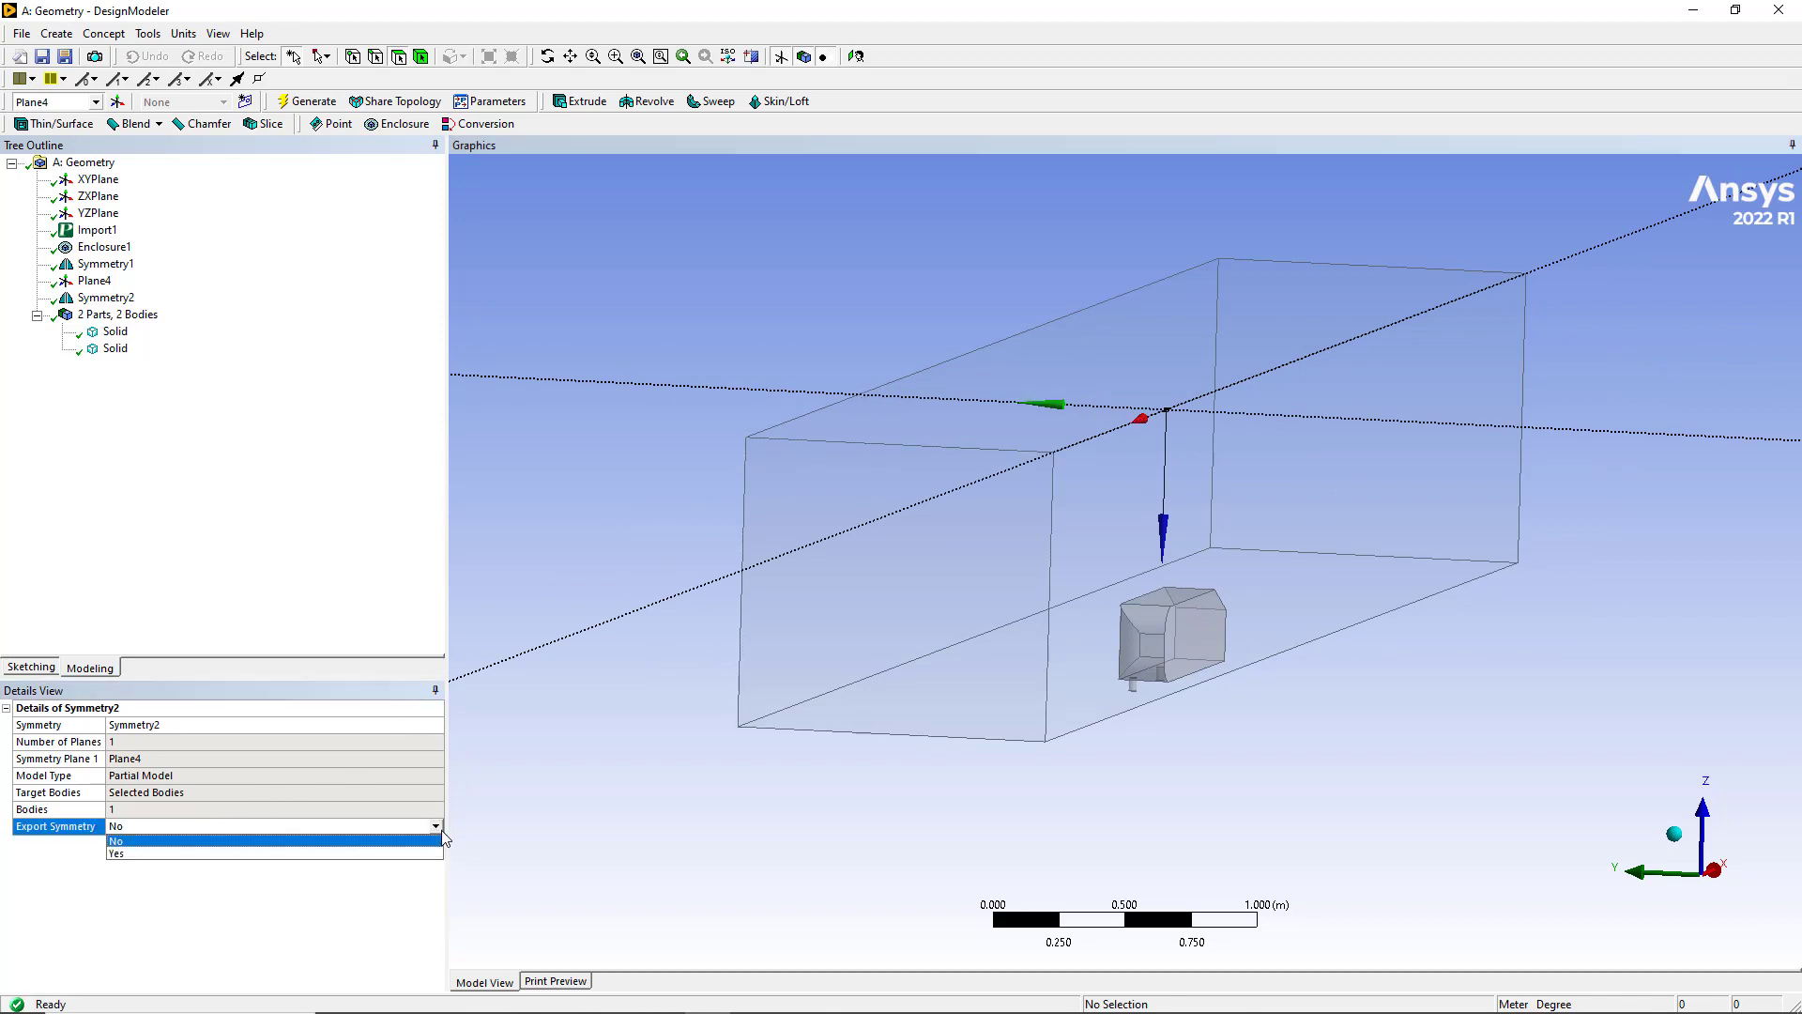
left_click(212, 855)
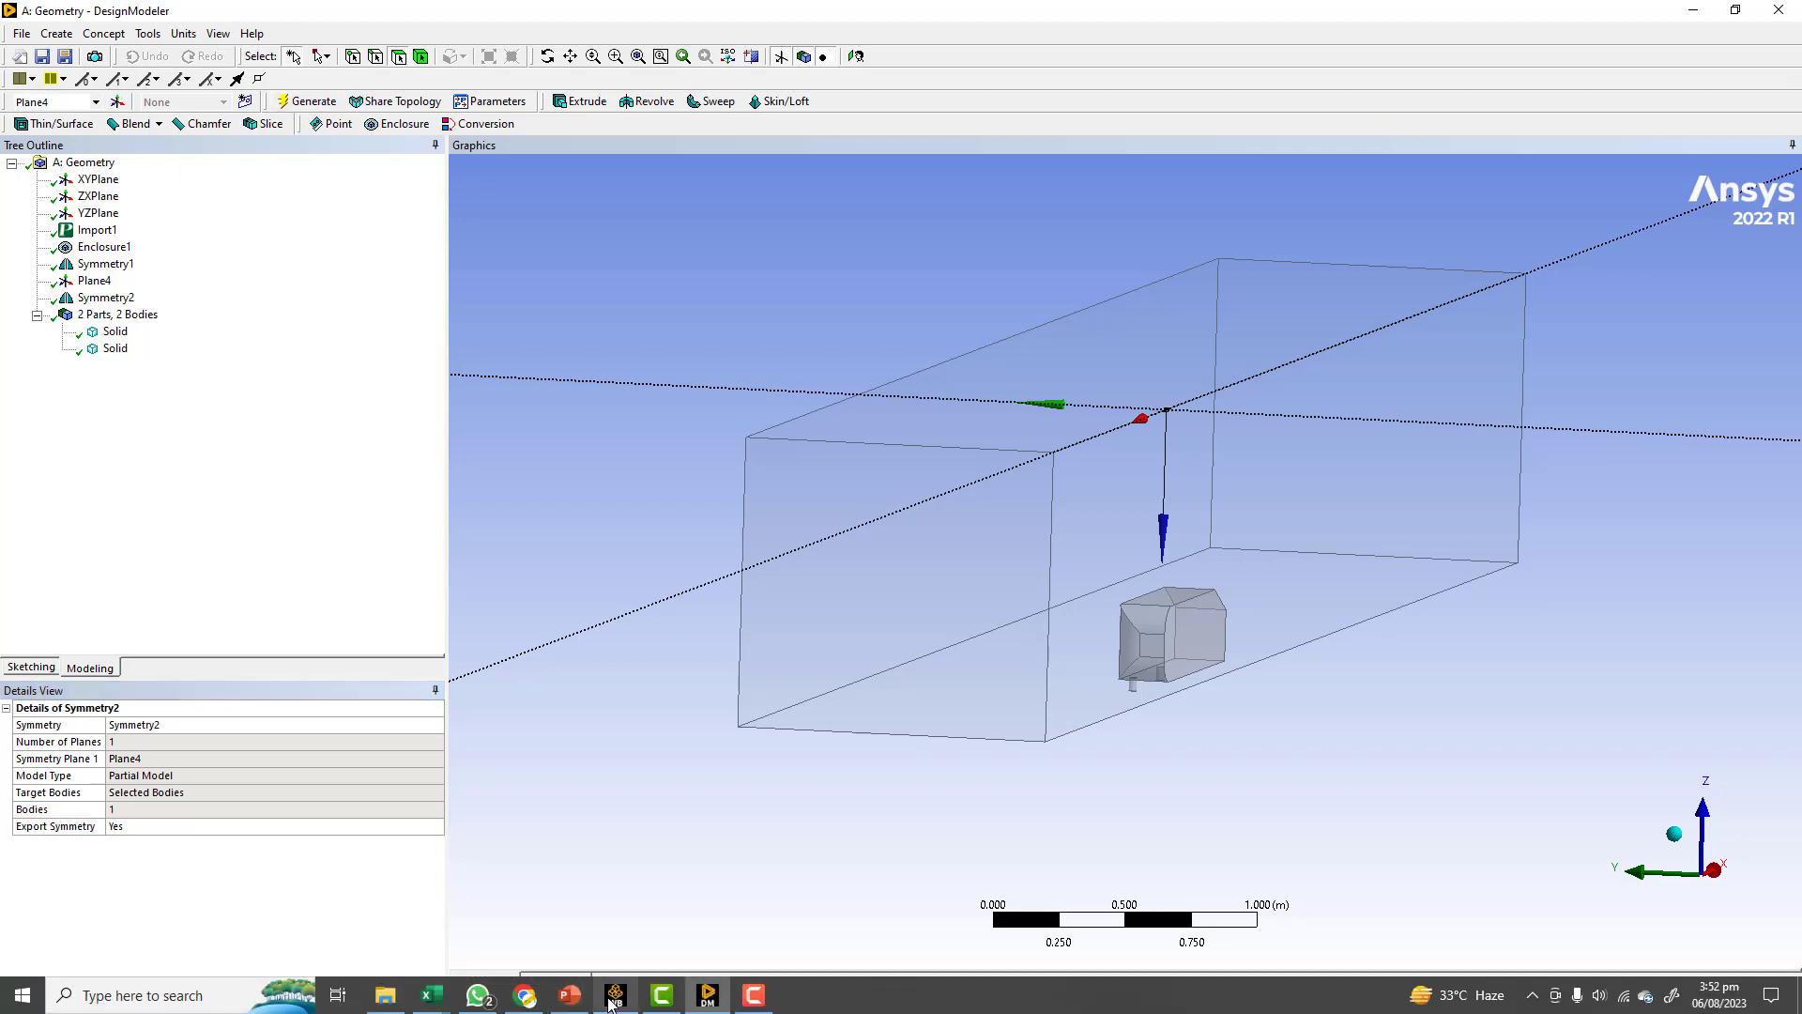
left_click(615, 995)
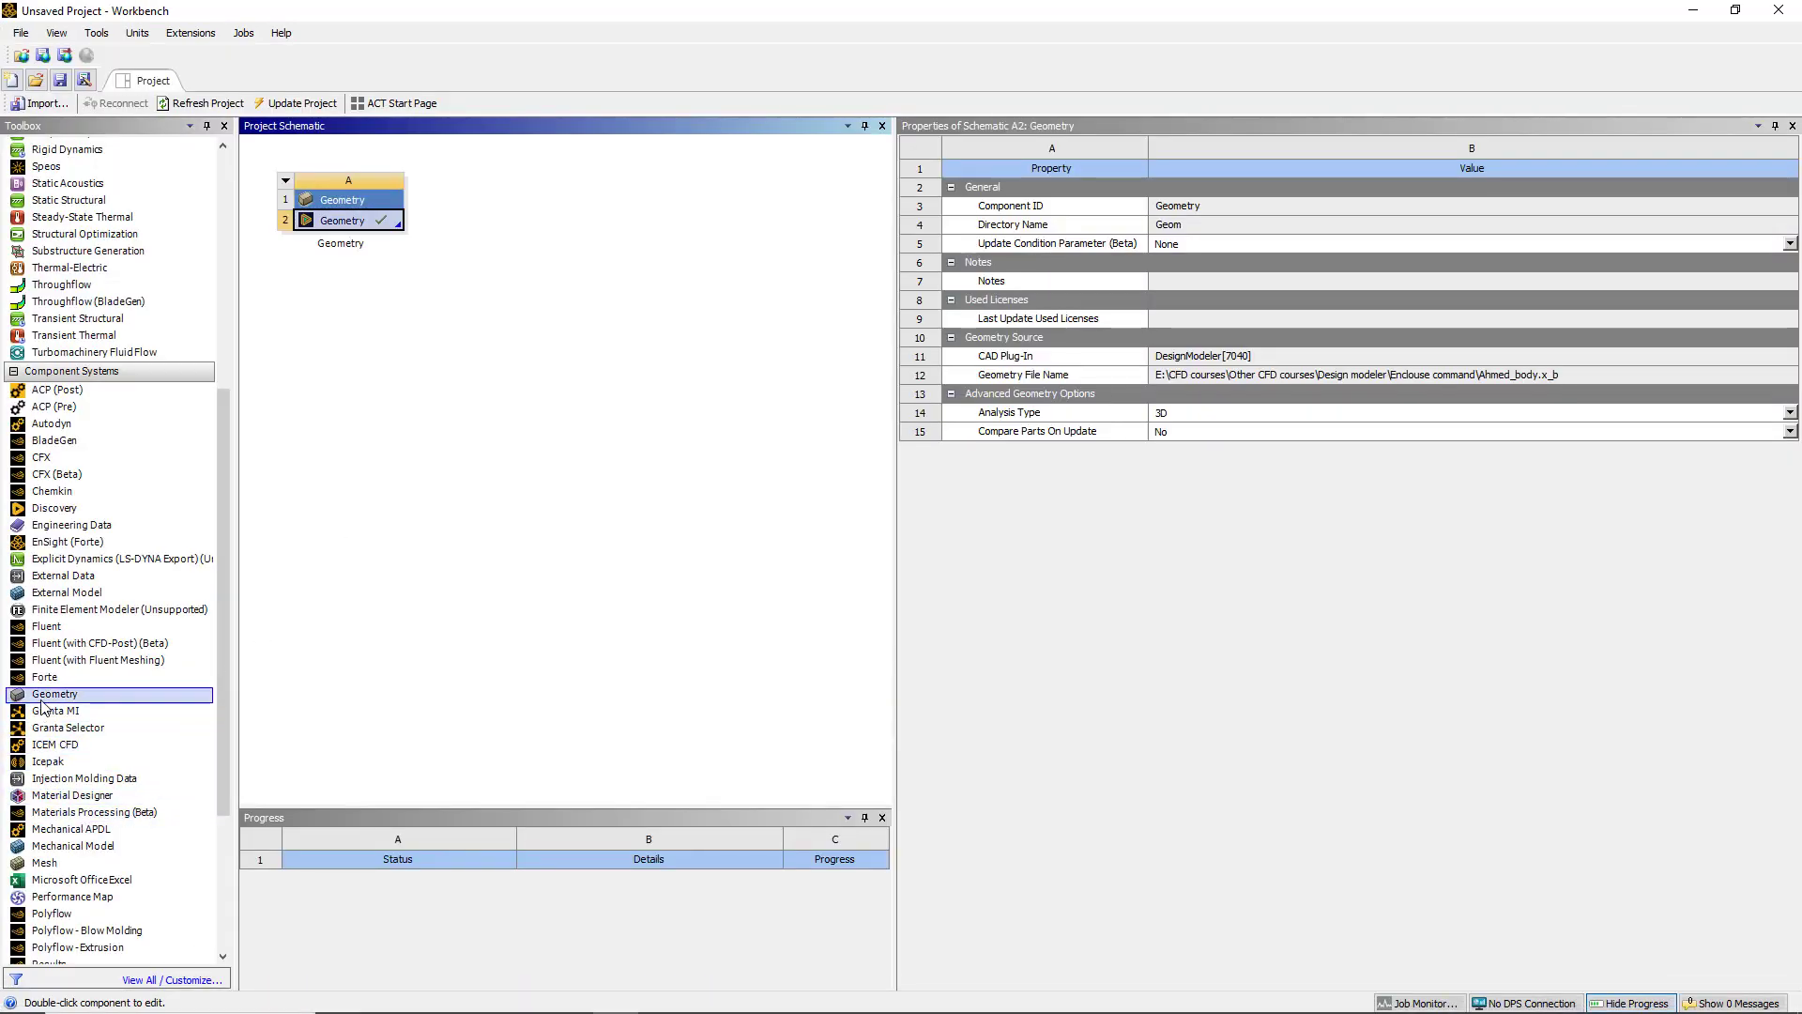
Link a new Mesh system to Geometry A2 and launch its Mesh cell in the mesher
left_click(52, 862)
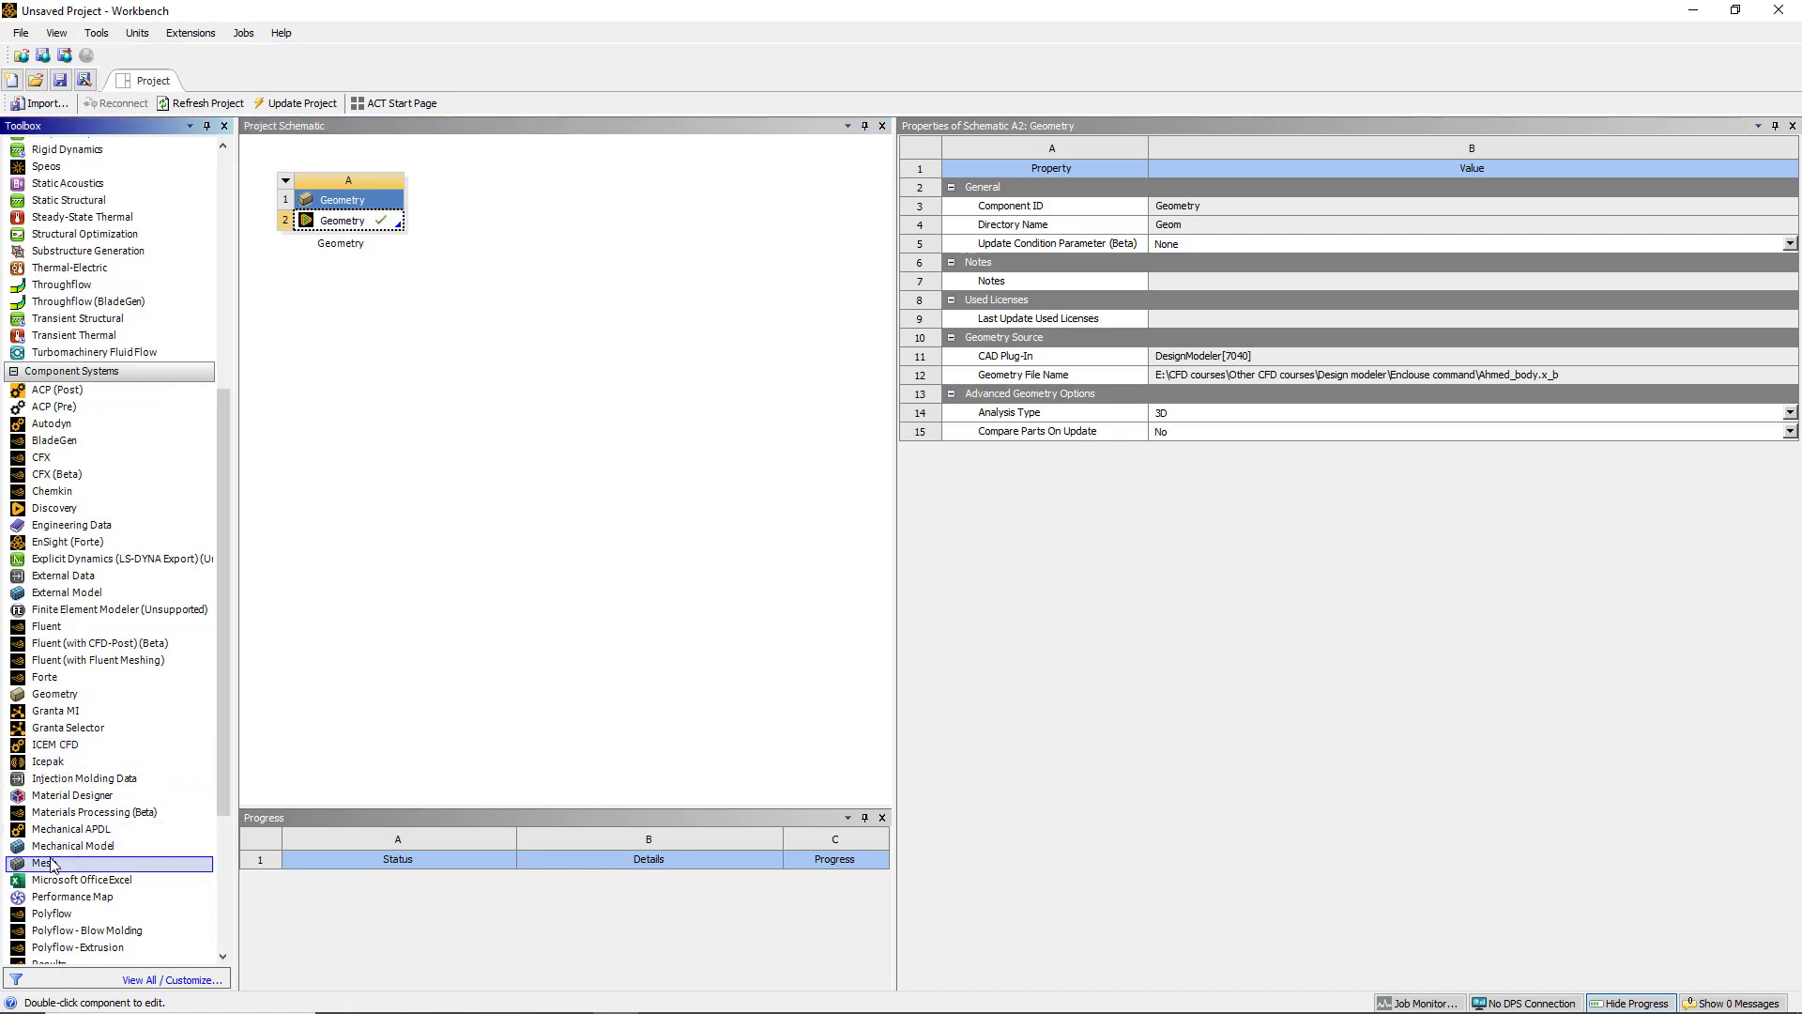
left_click_drag(47, 864, 343, 223)
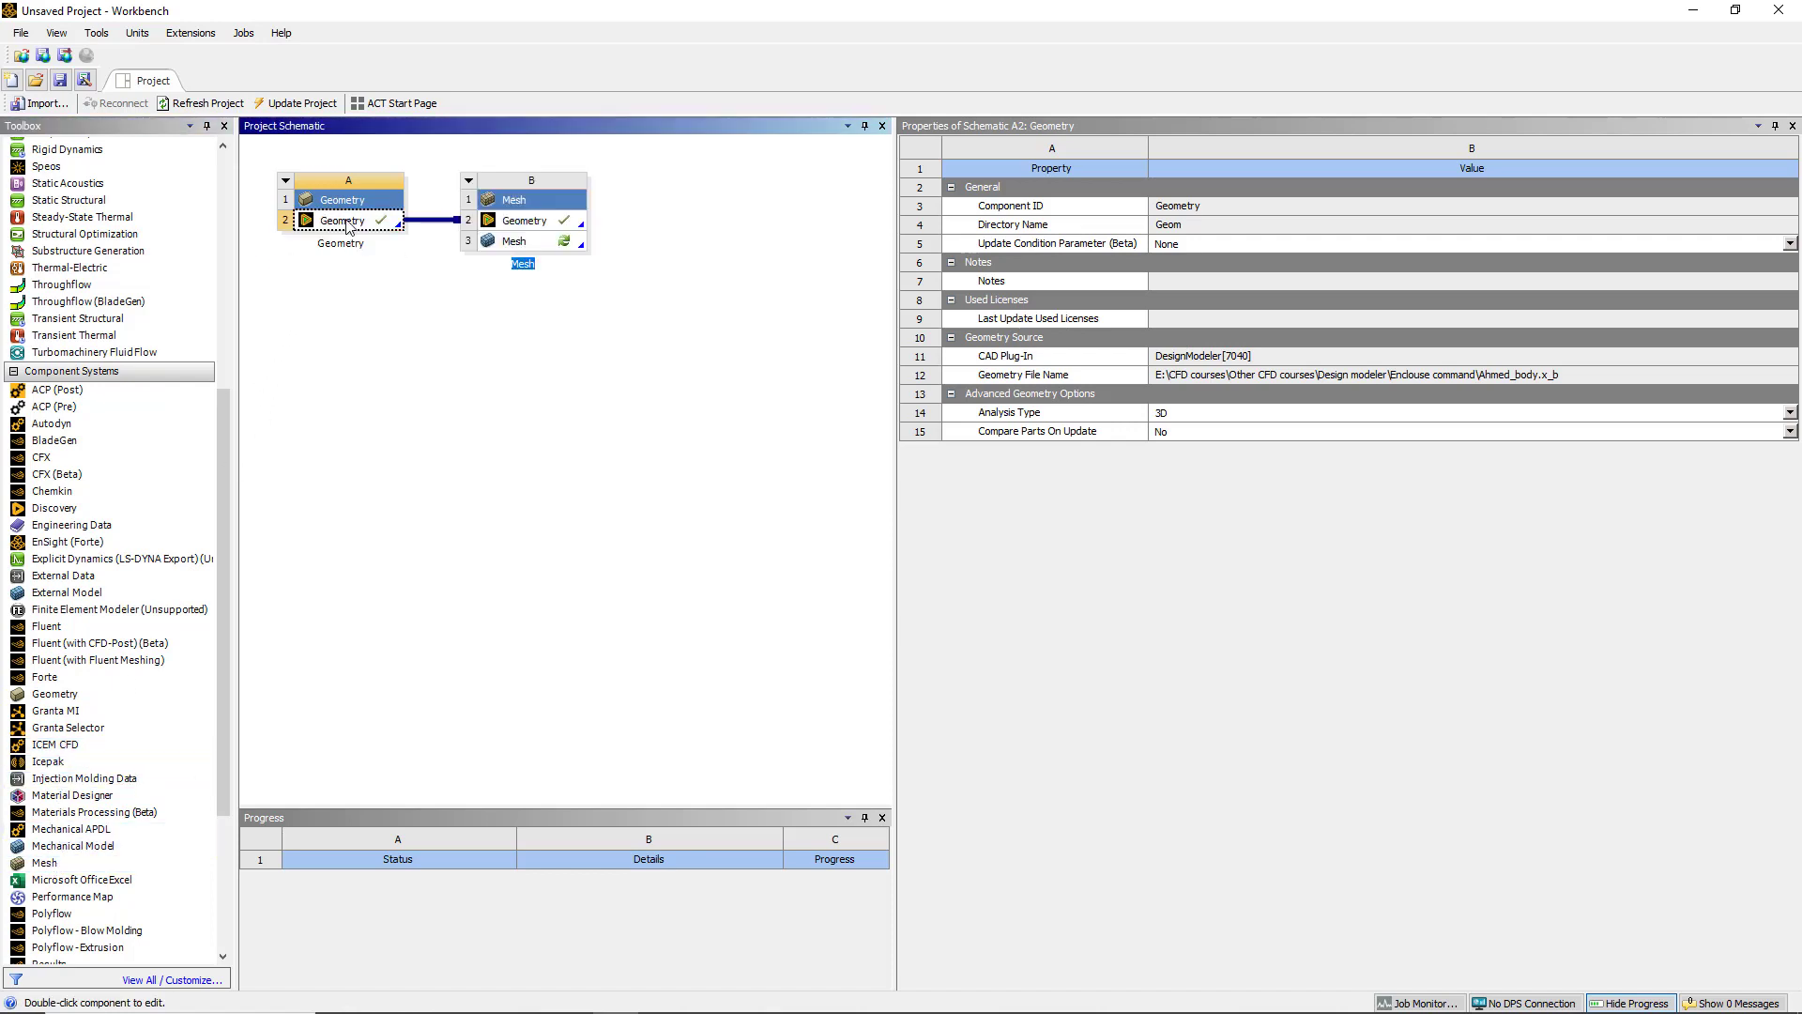
double_click(523, 243)
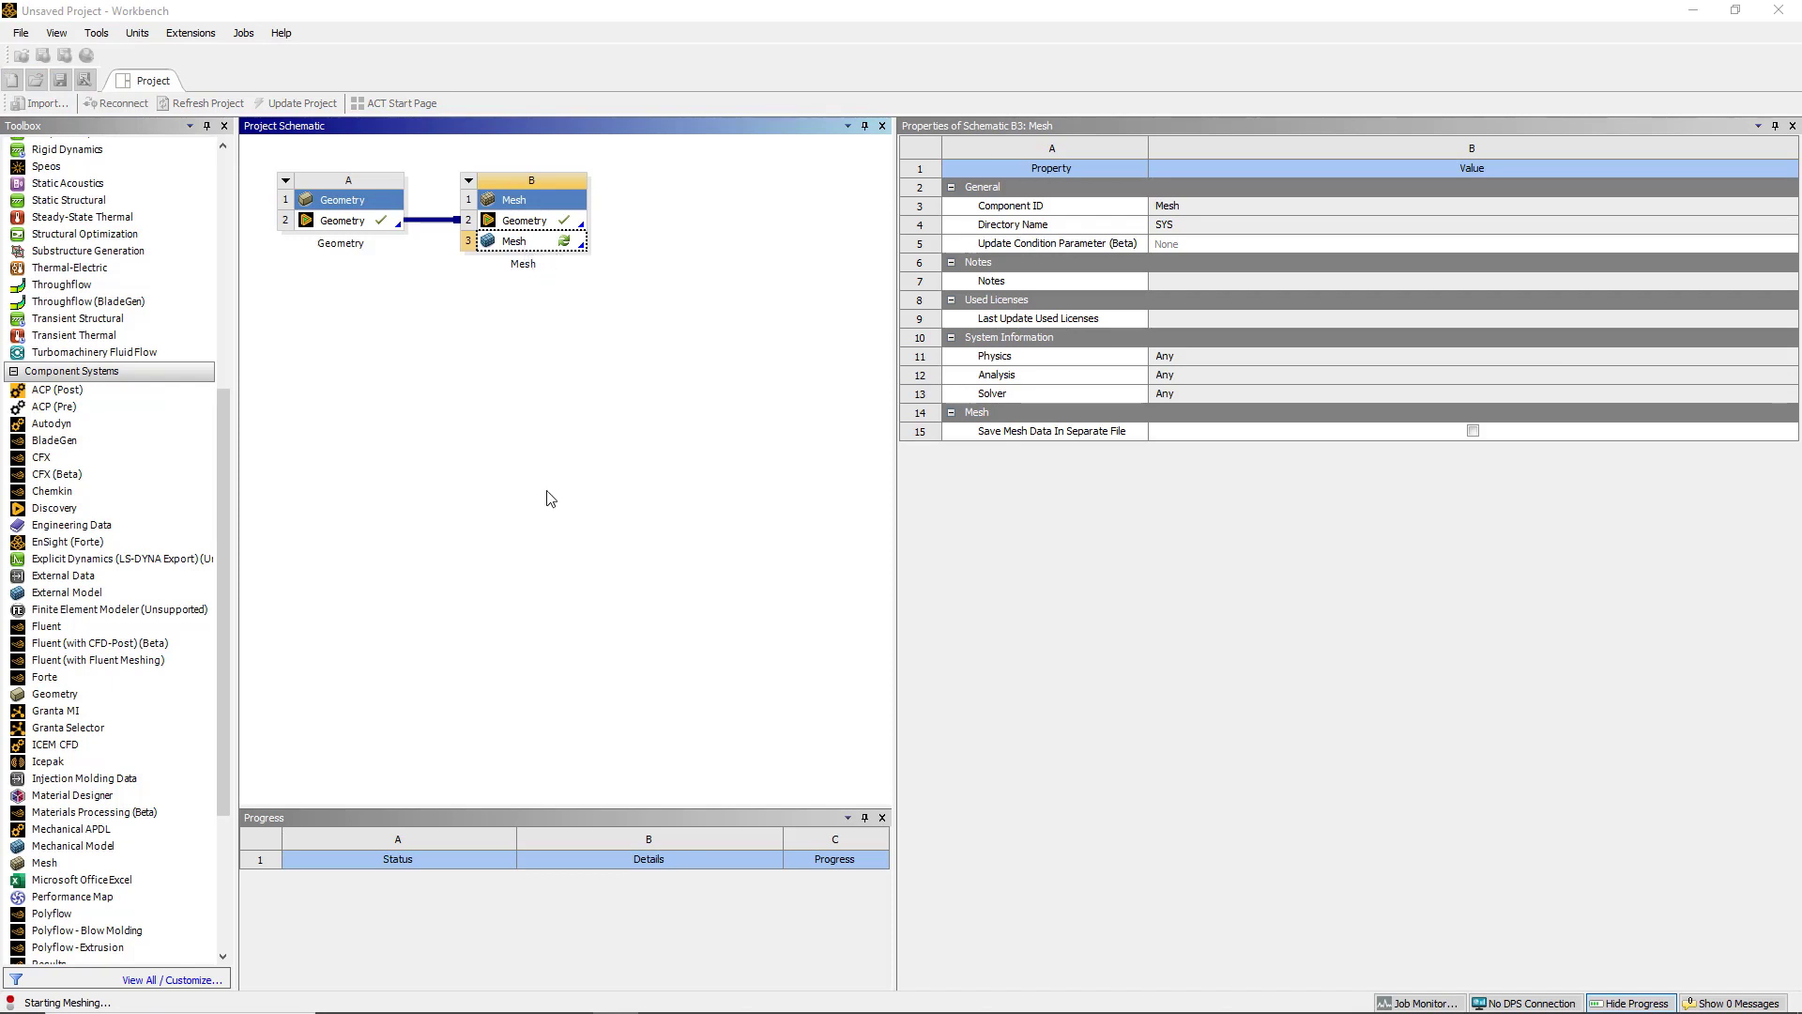
left_click(708, 995)
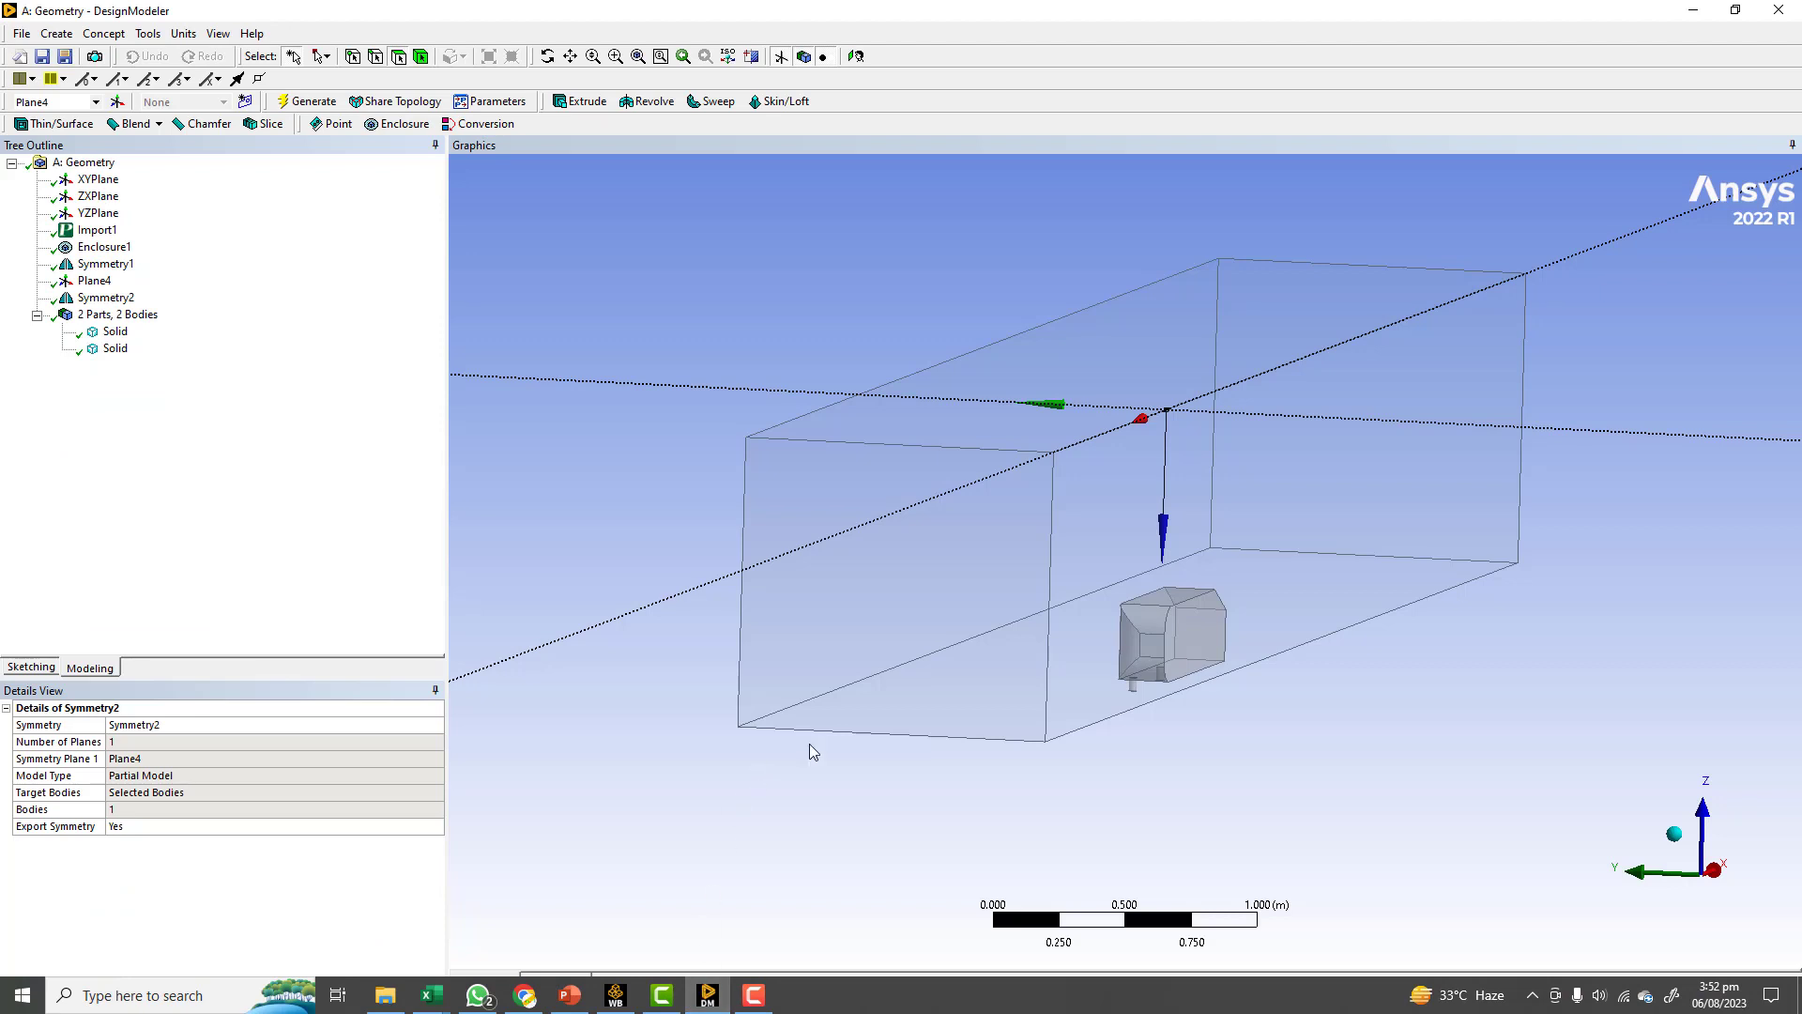
Inspect the enclosure's cut top face, then the Symmetry2 and Symmetry1 features
middle_click_drag(809, 744, 1054, 395)
left_click(1068, 367)
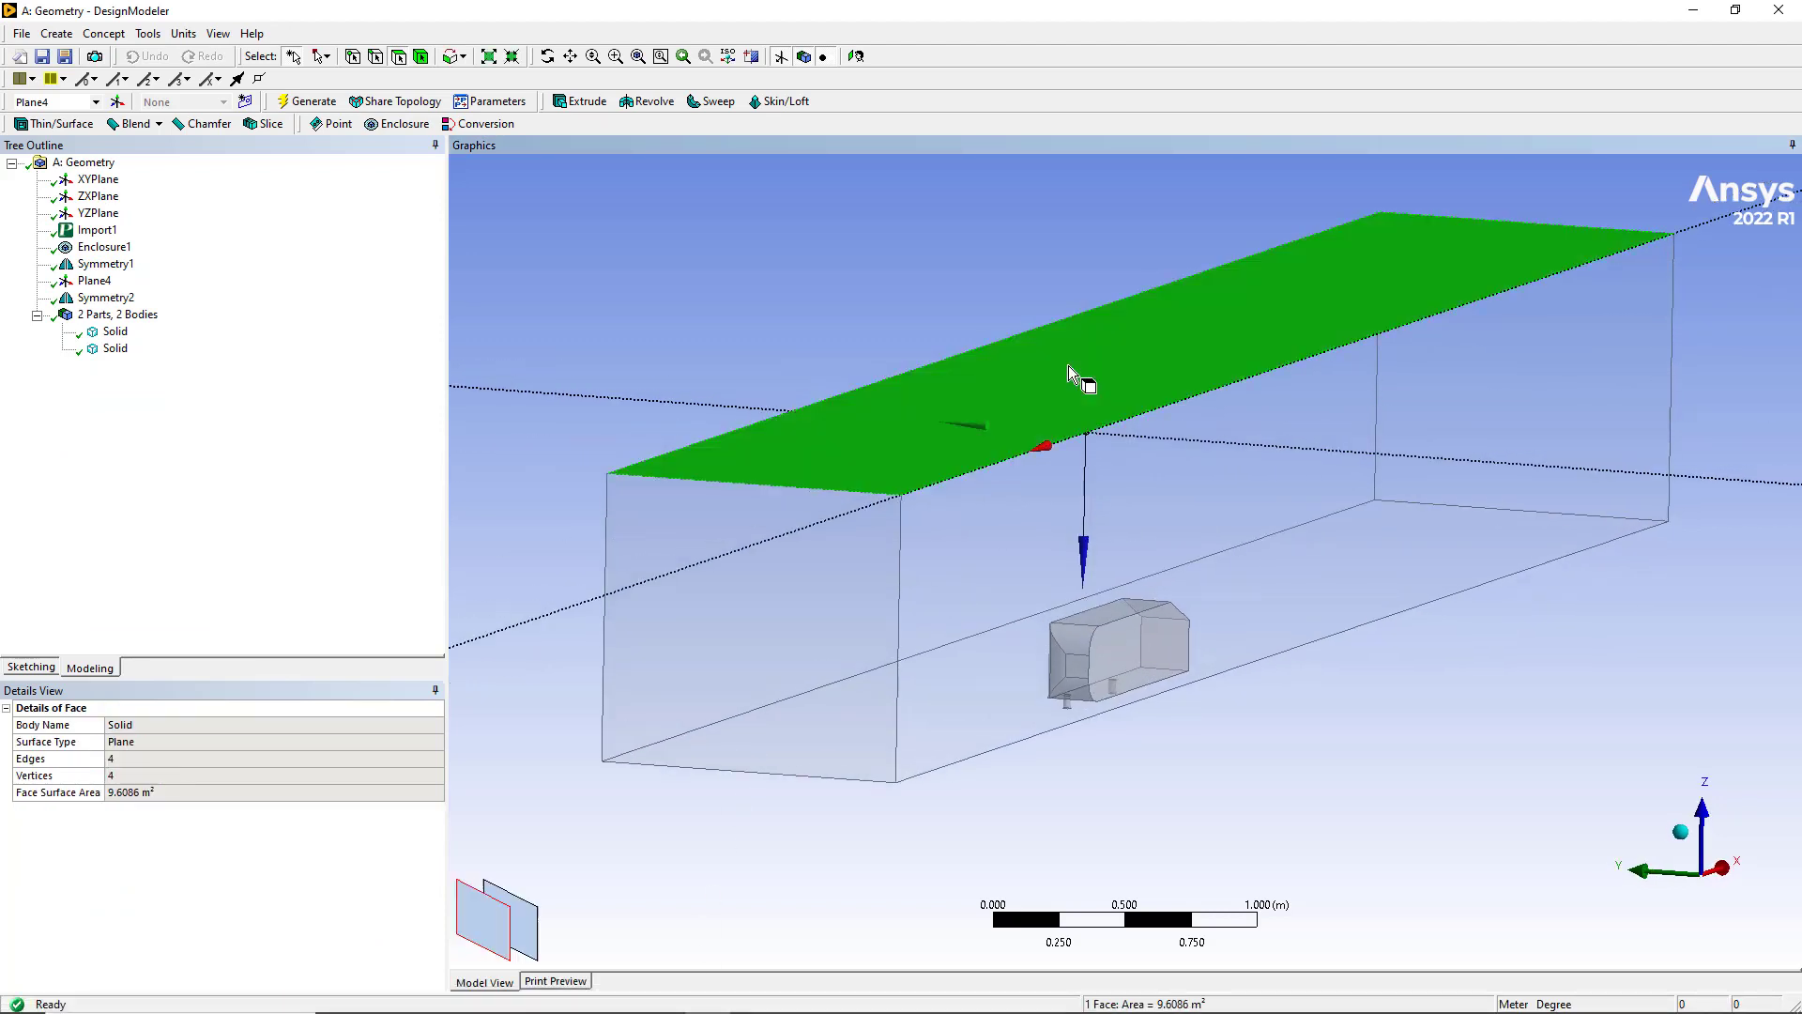
left_click(95, 298)
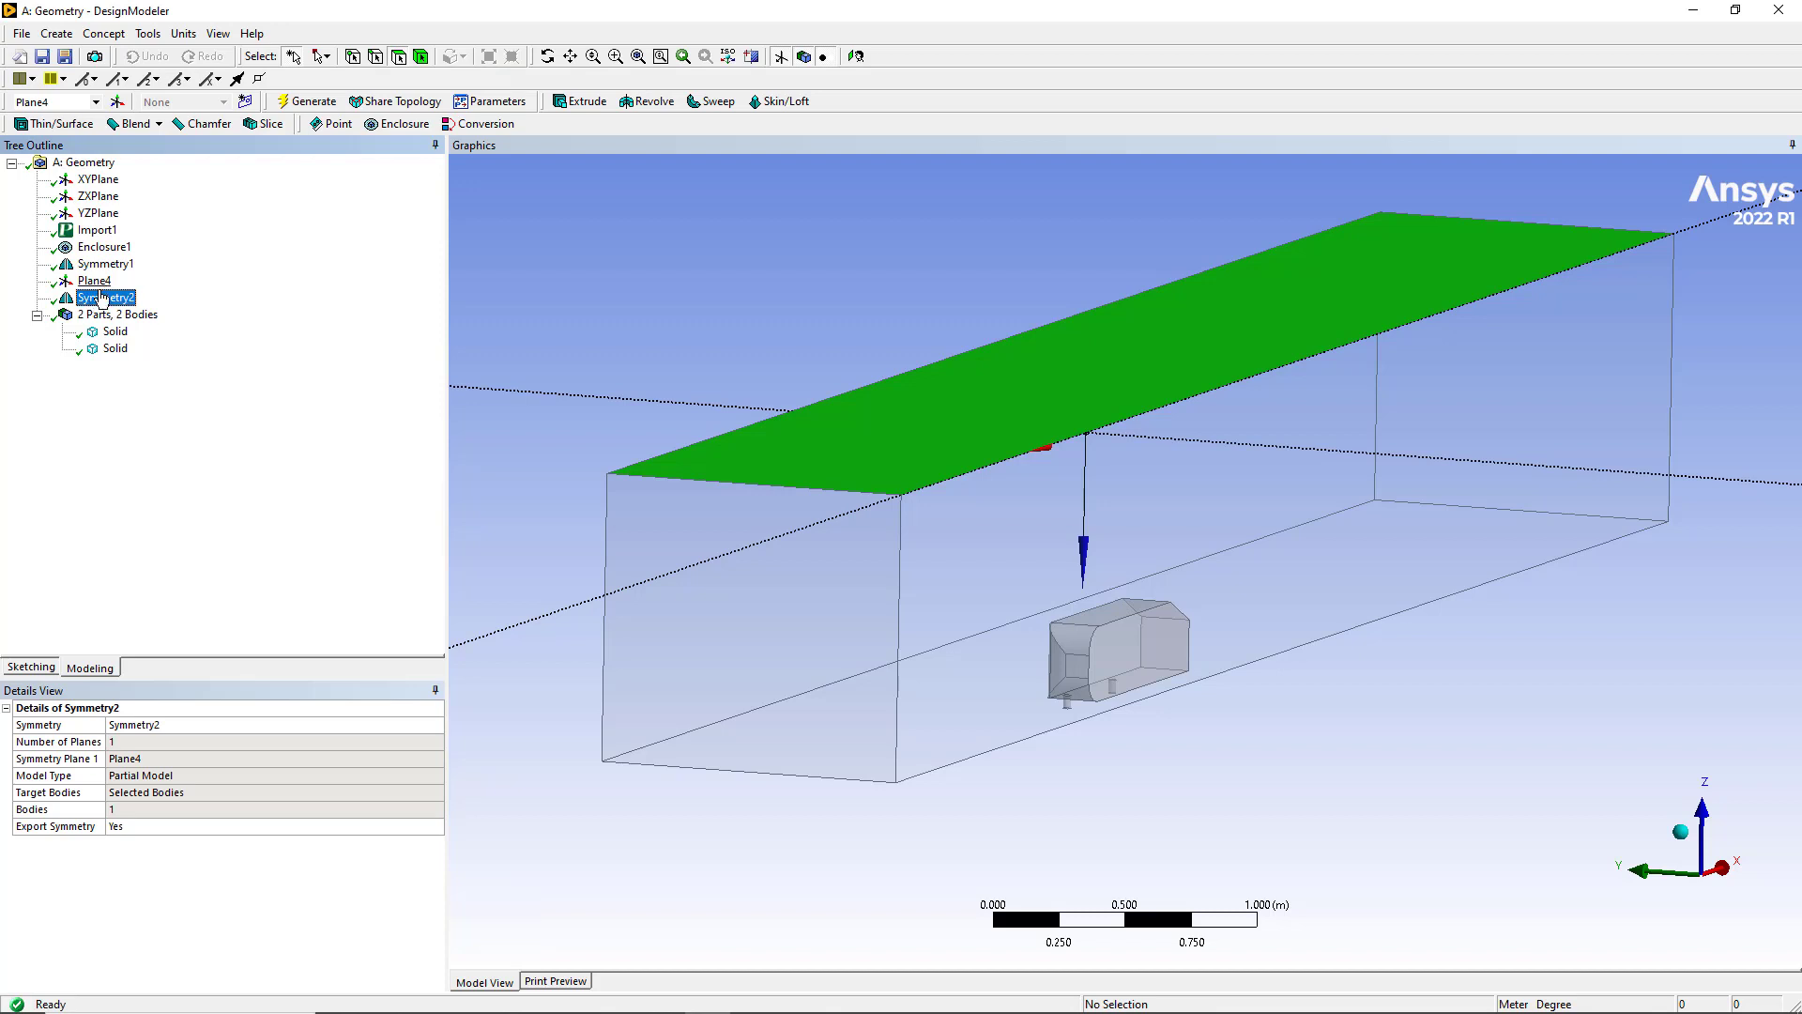
left_click(105, 265)
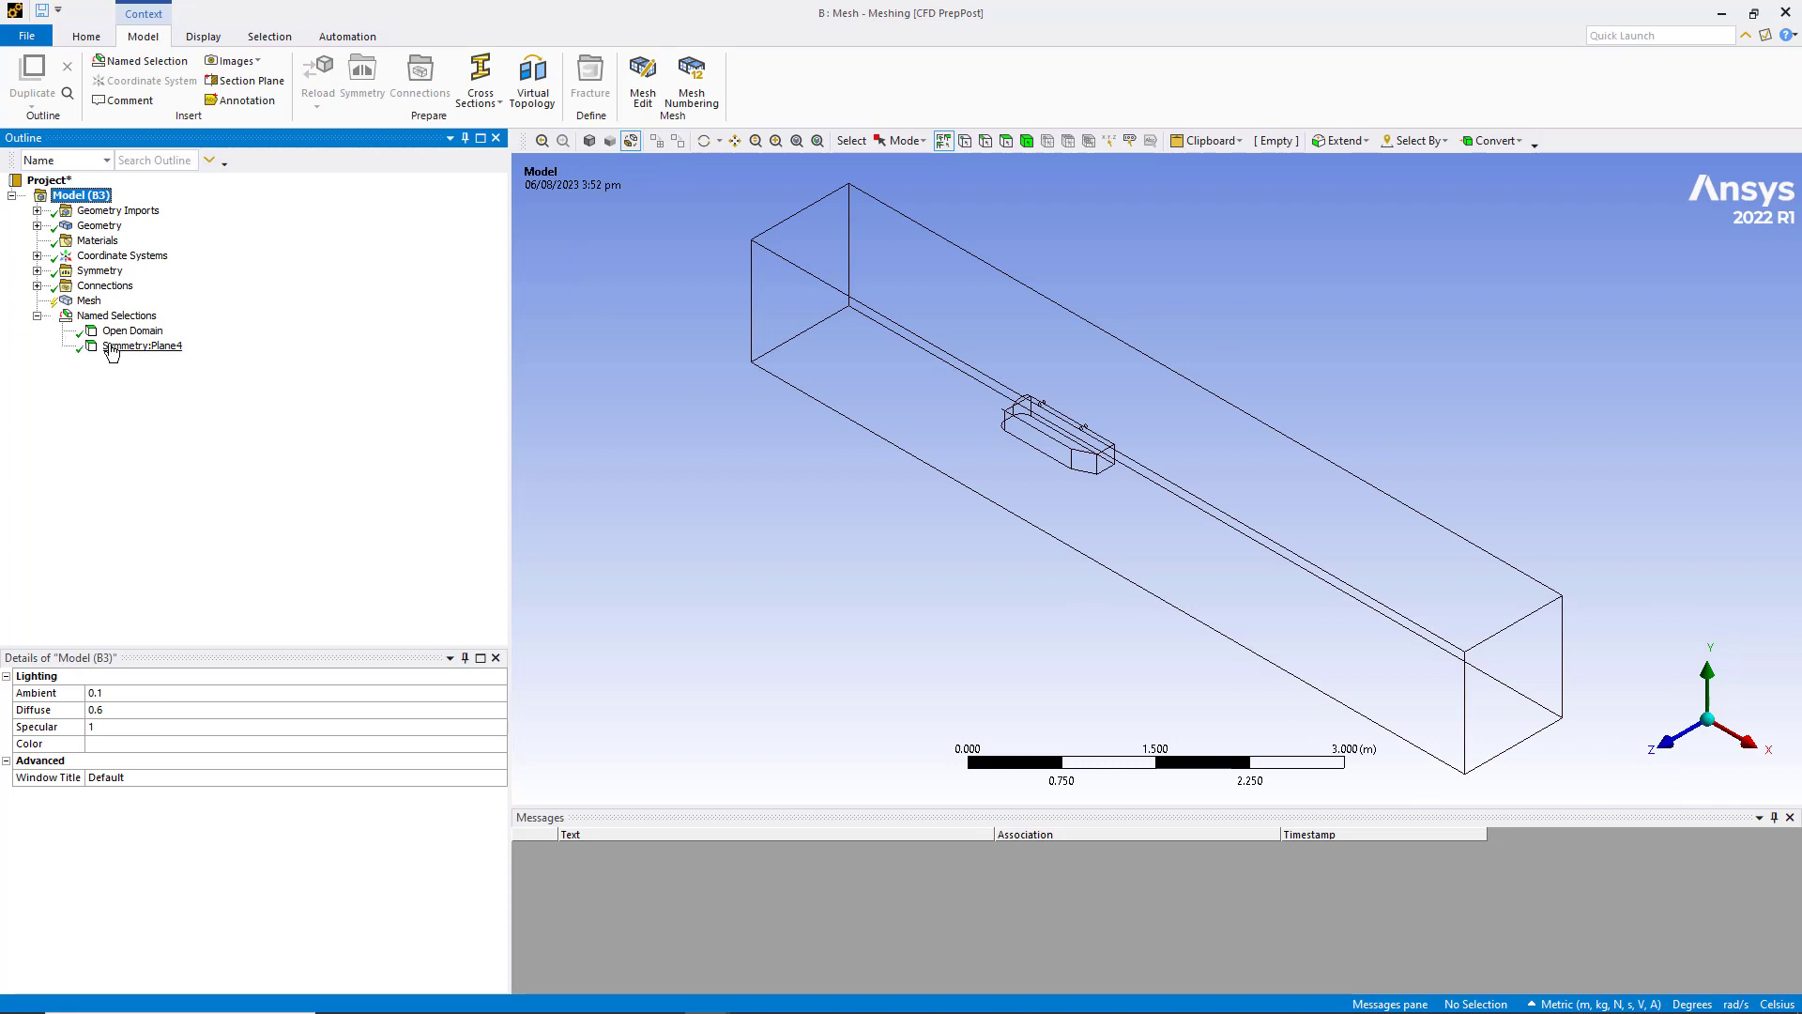
Show the Symmetry:Plane4 top face and the 3-face Open Domain named selections in turn
left_click(122, 347)
middle_click_drag(978, 495, 1107, 582)
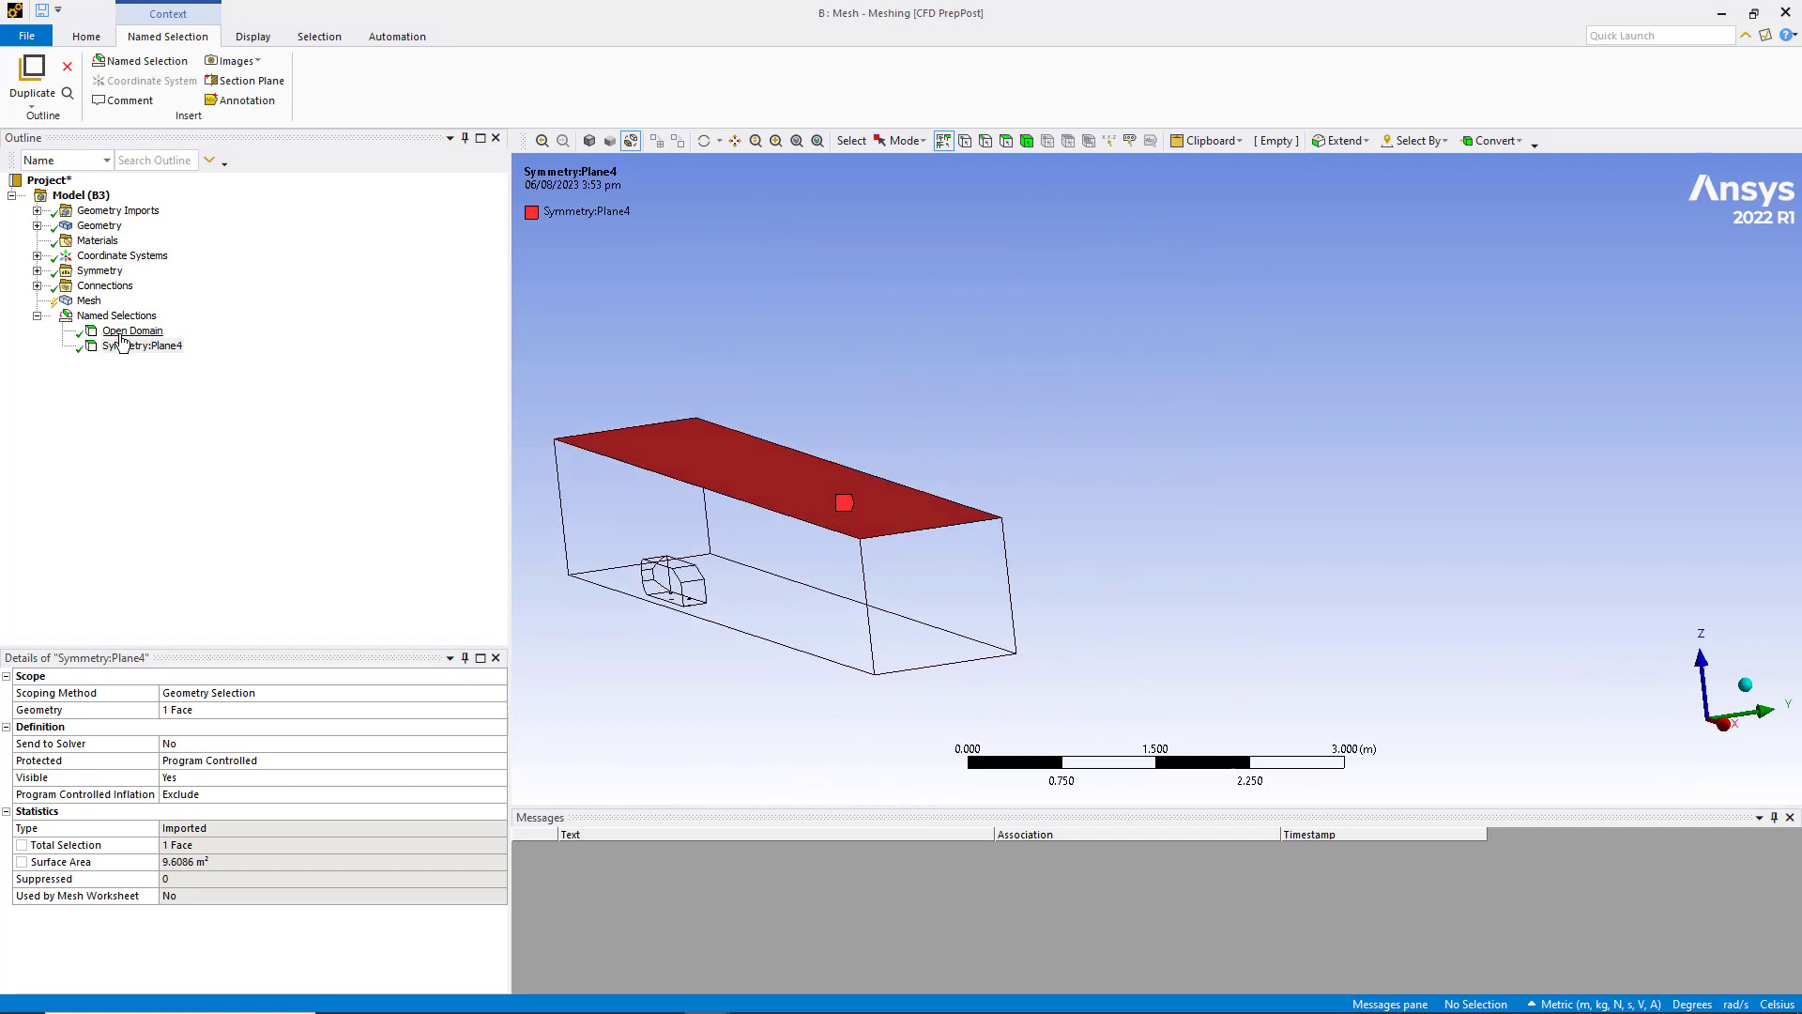
left_click(122, 333)
middle_click_drag(764, 434, 920, 488)
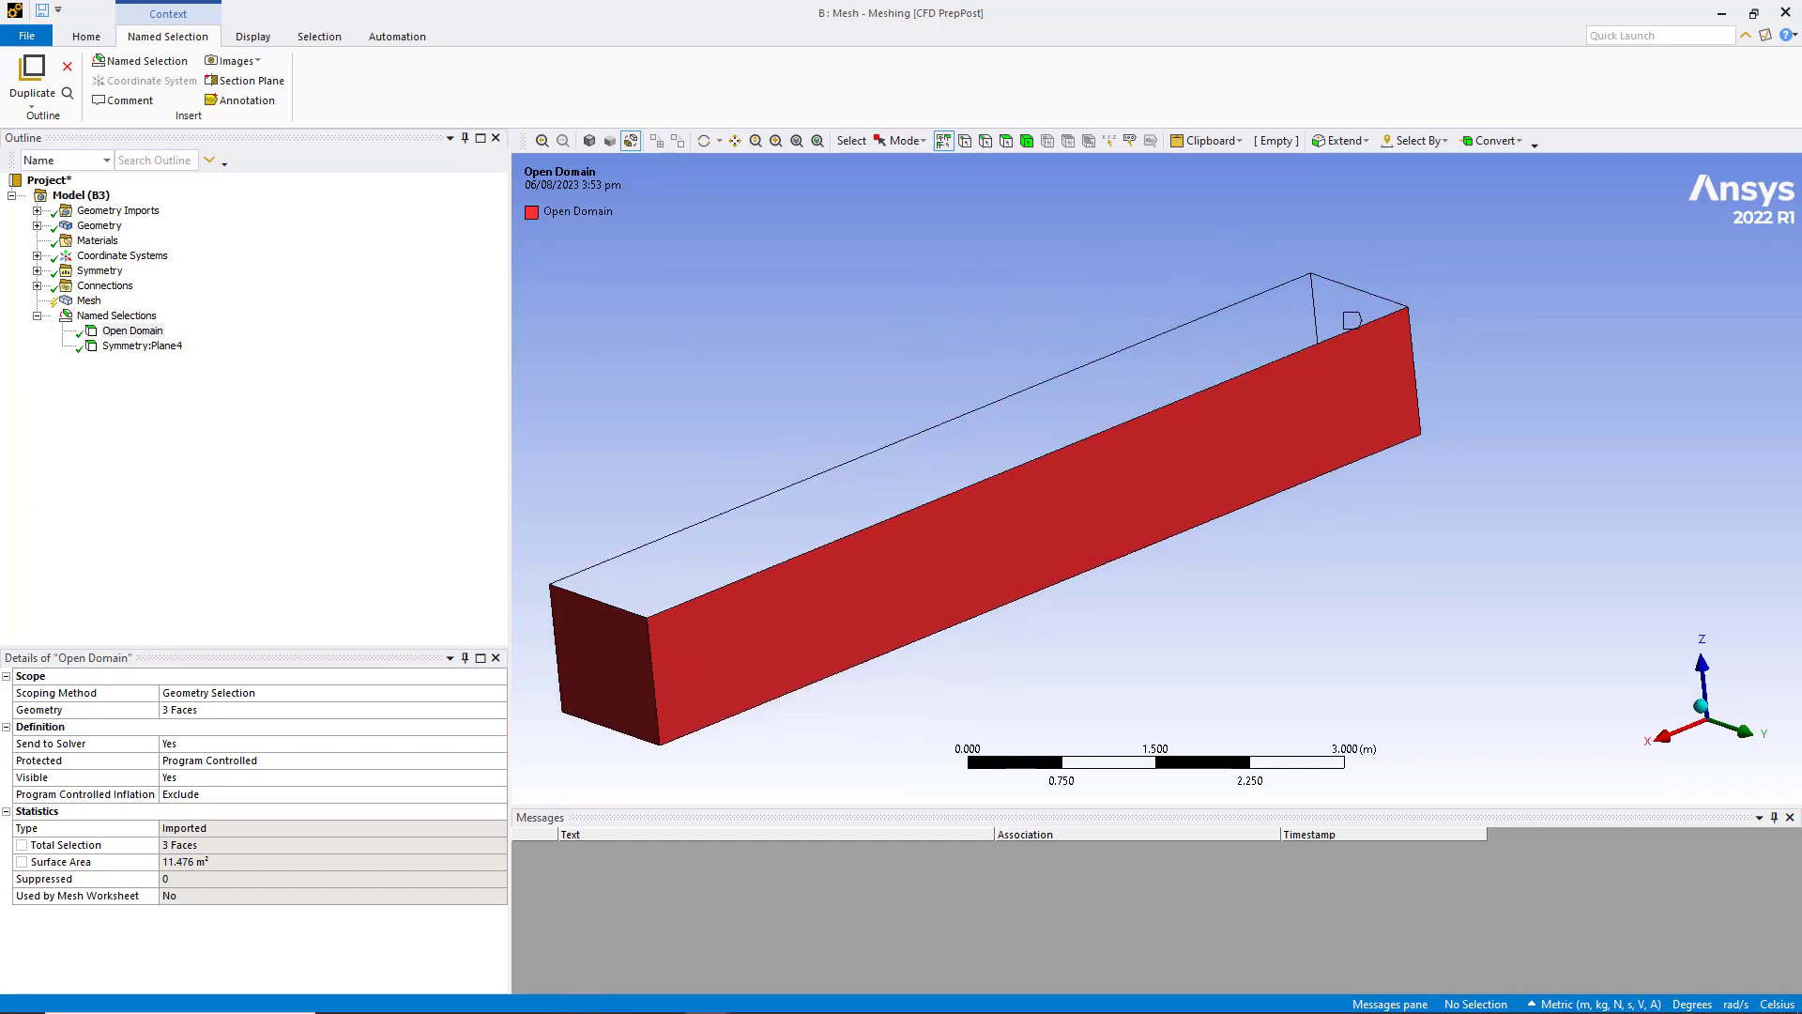
Set Enclosure1's Export Enclosure to No and regenerate it as 2 parts, 2 bodies
mouse_move(709, 1009)
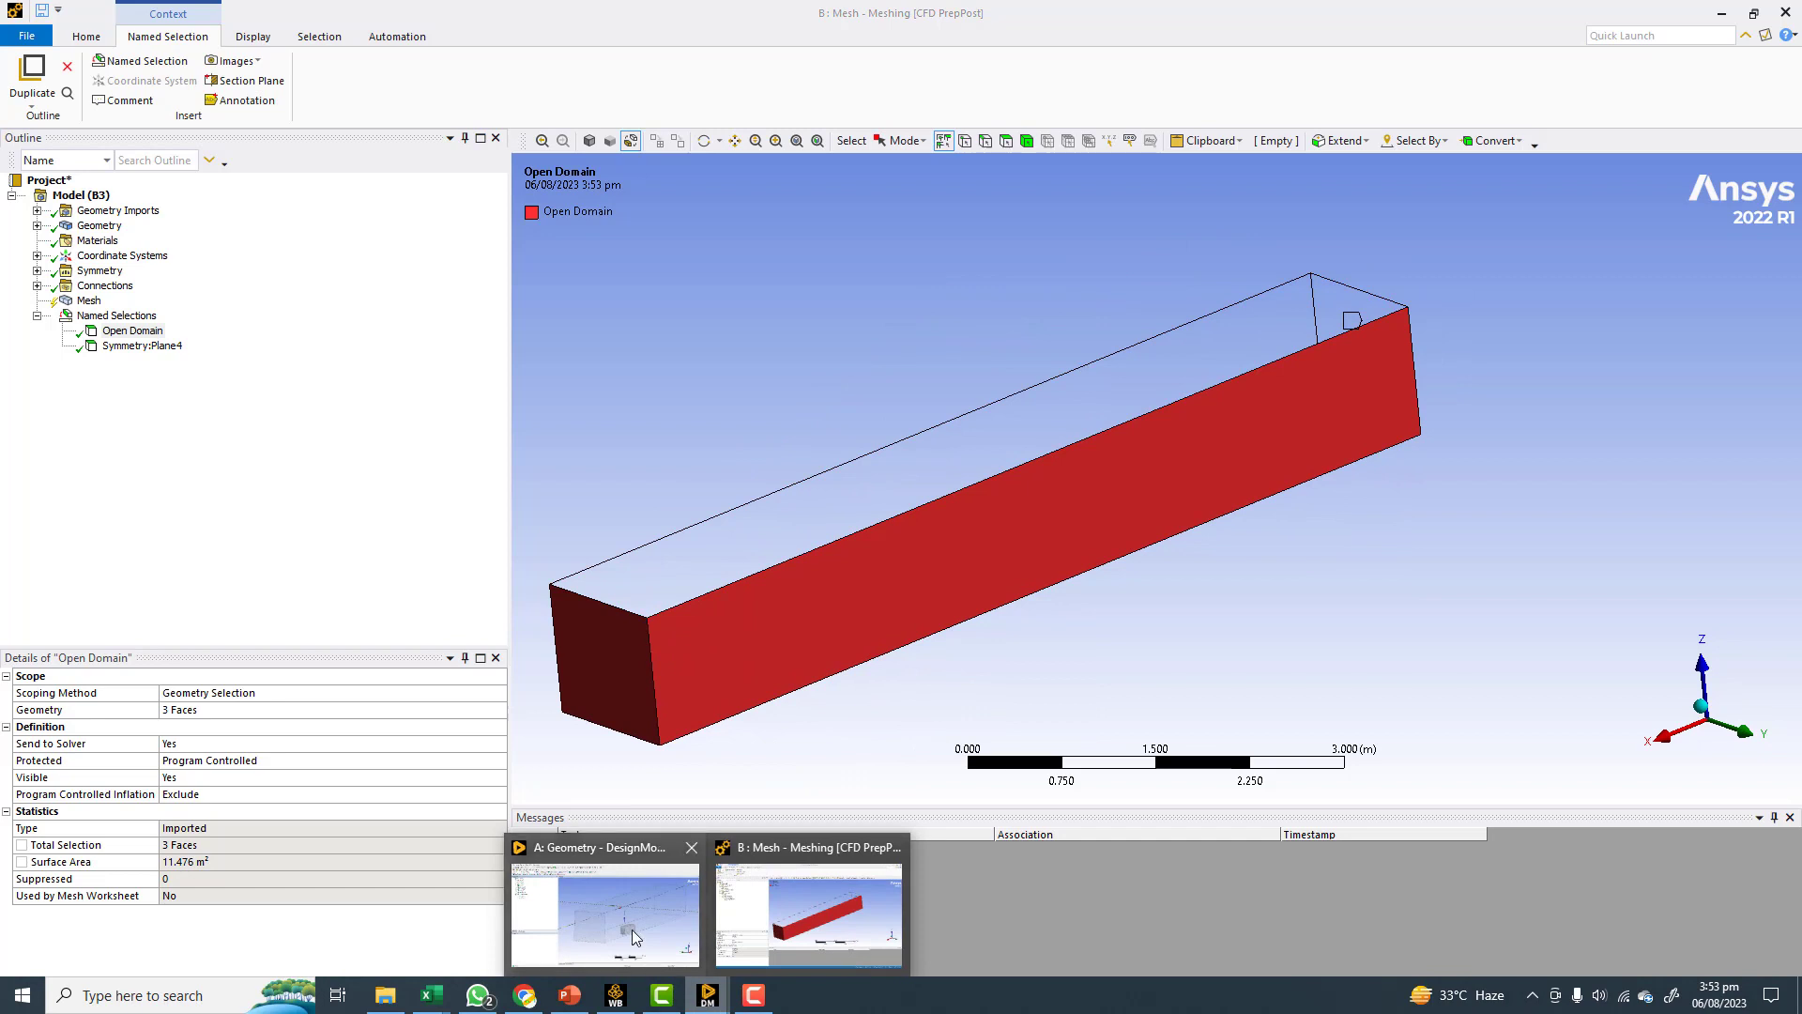
left_click(633, 929)
left_click(103, 247)
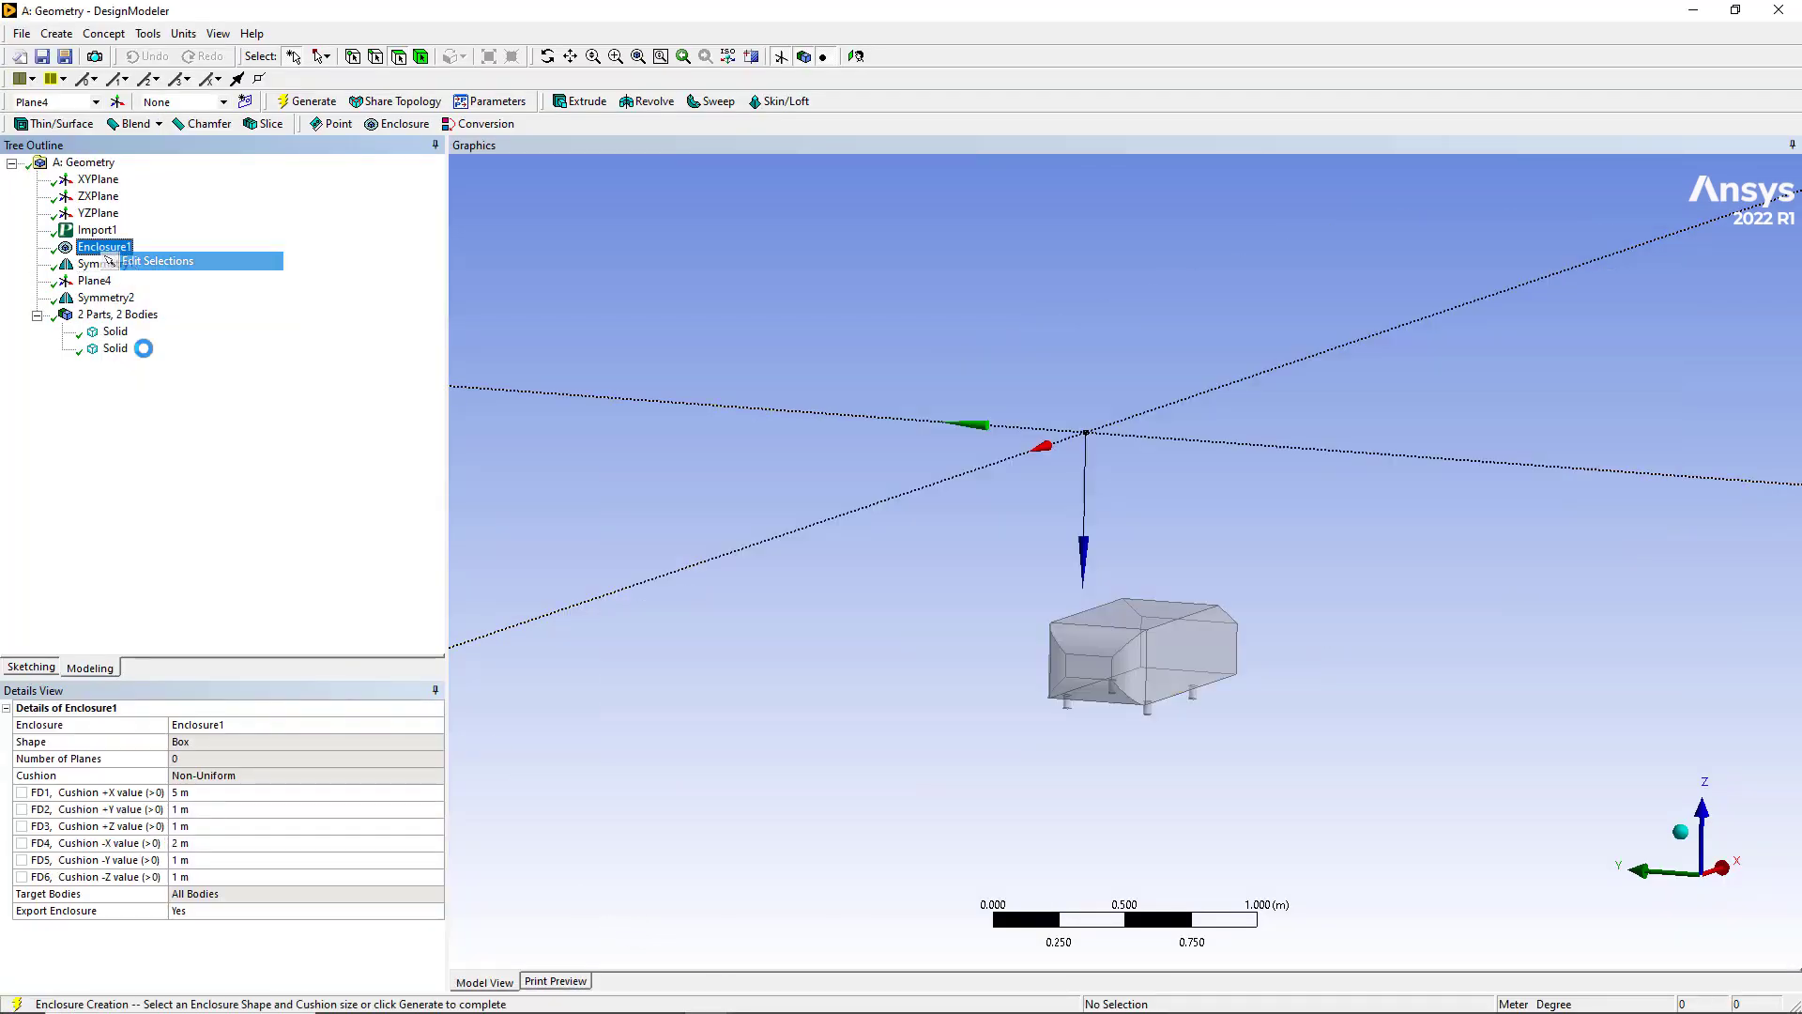
left_click(204, 928)
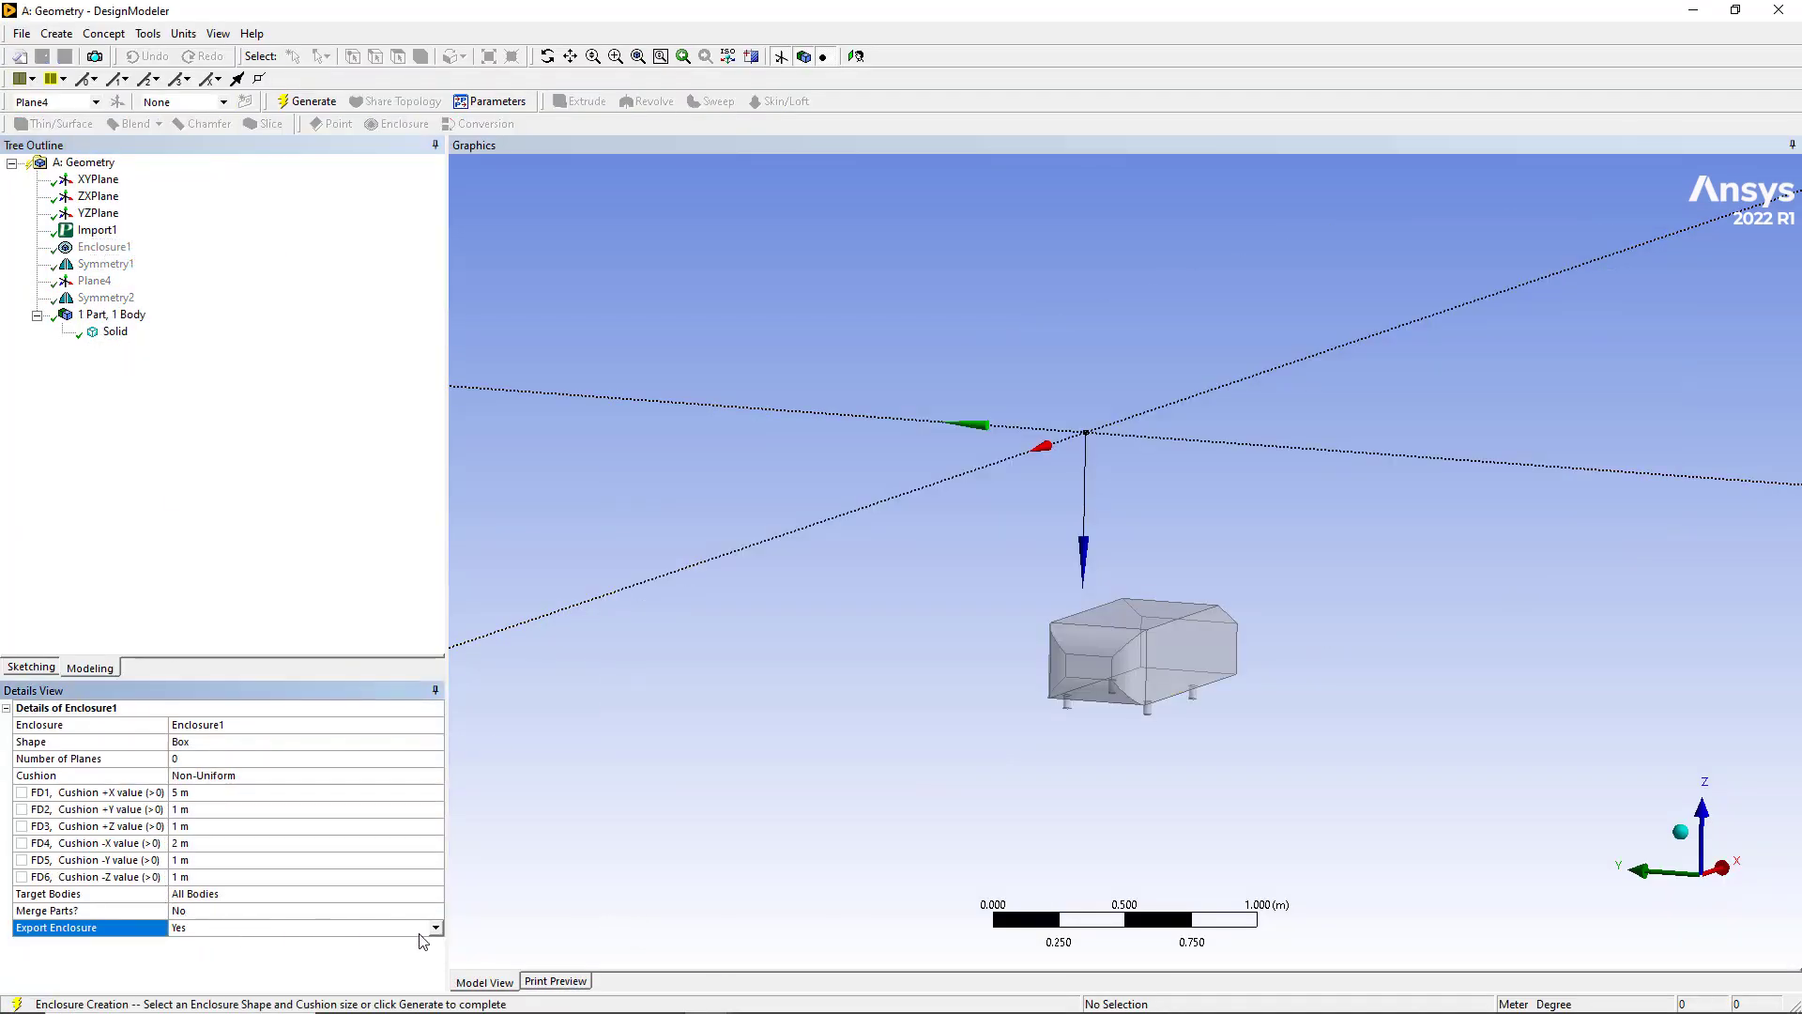
left_click(434, 930)
left_click(188, 955)
left_click(307, 102)
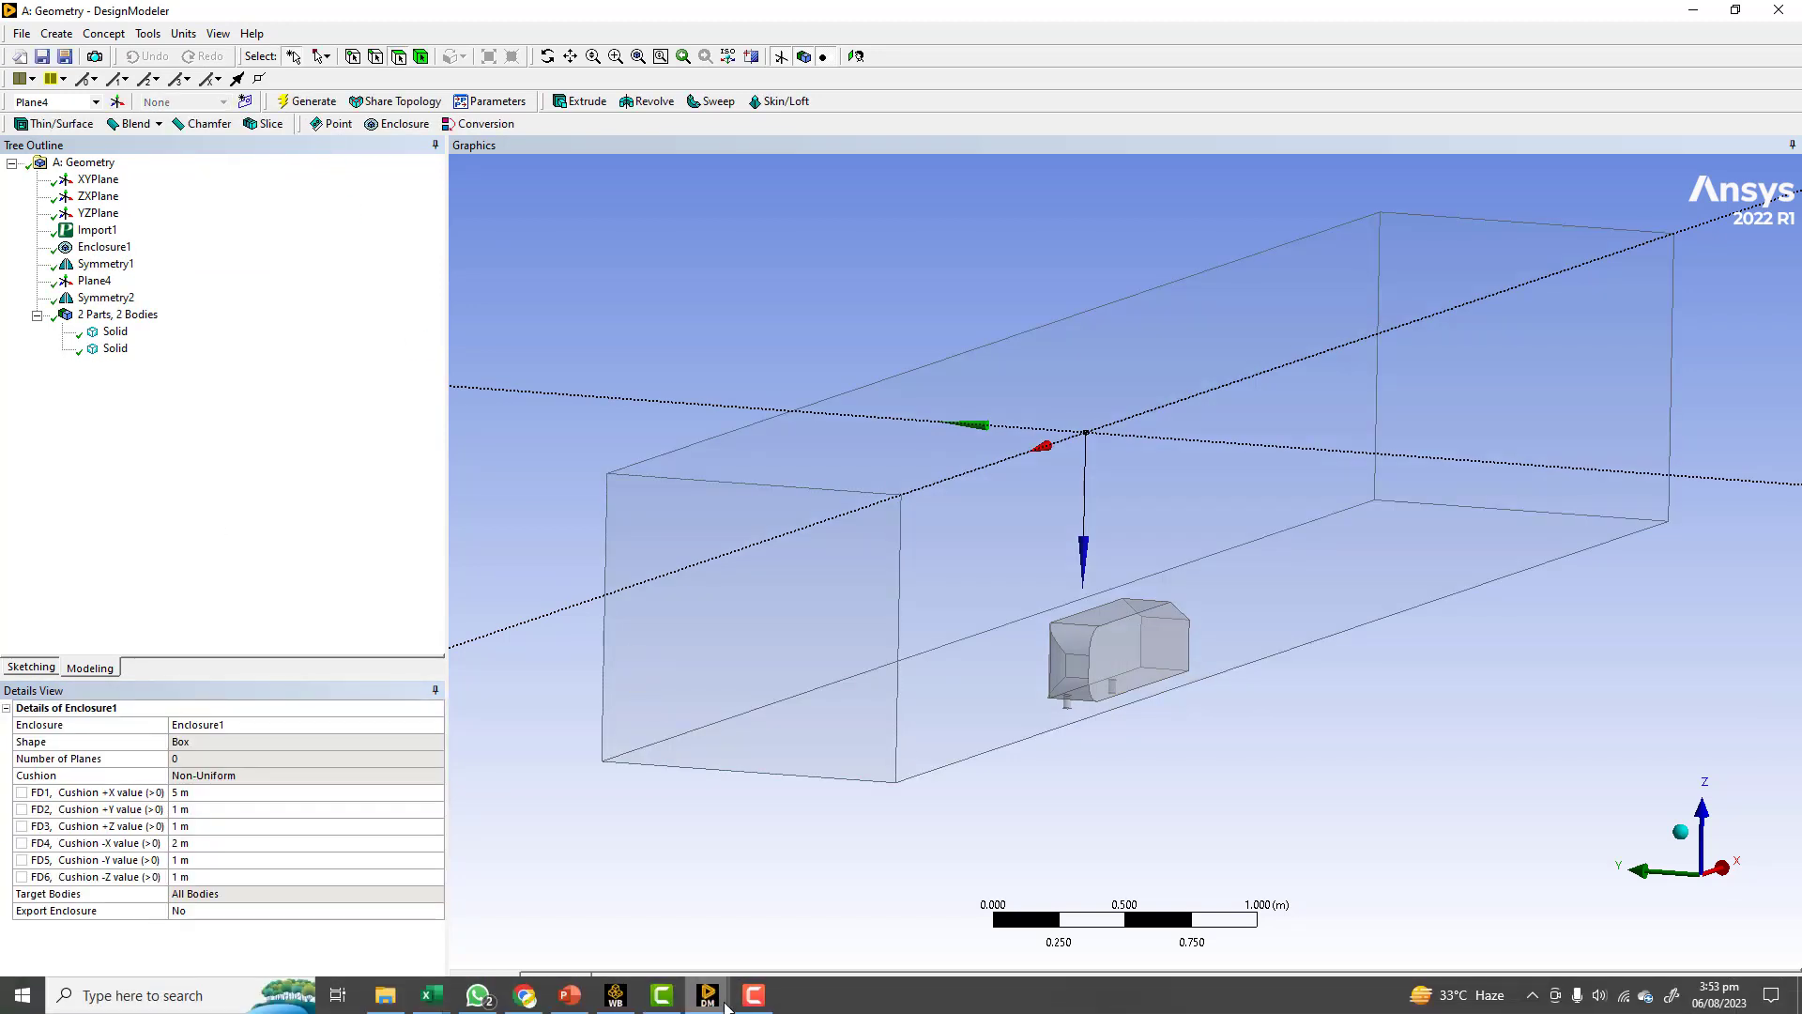
left_click(766, 965)
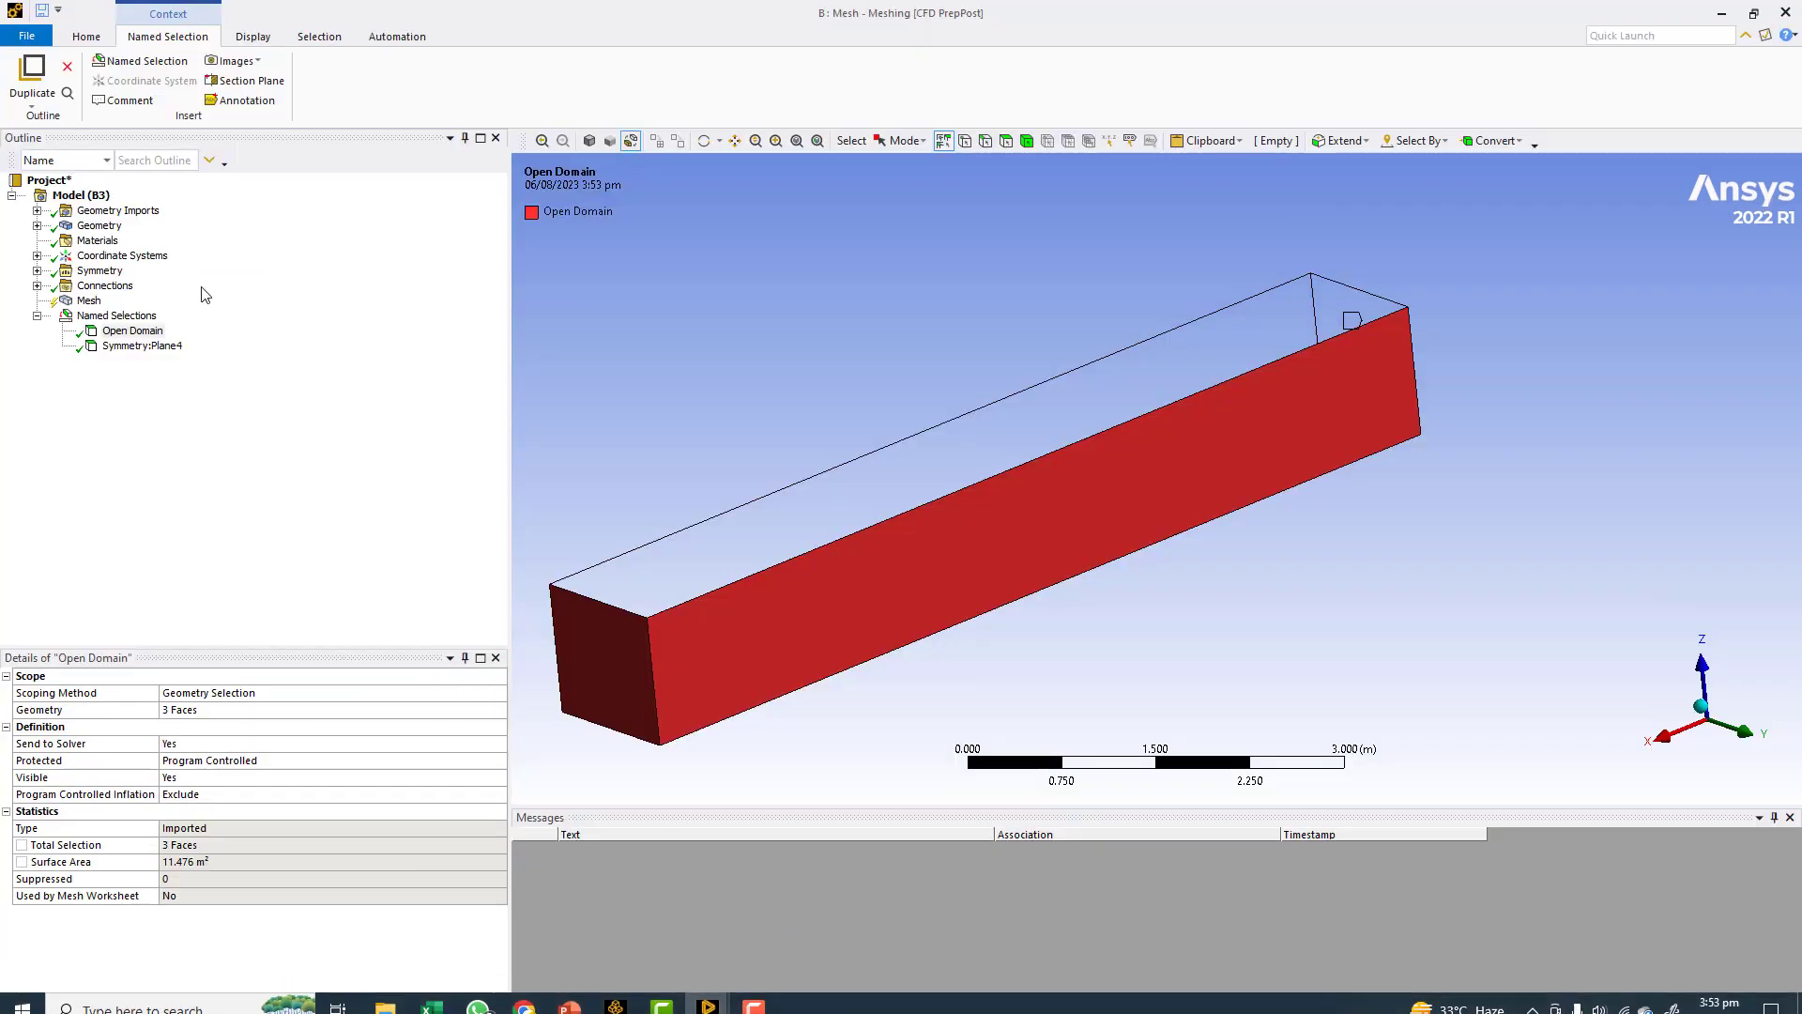
Update the Model (B3) geometry from source in Meshing
left_click(94, 196)
right_click(94, 195)
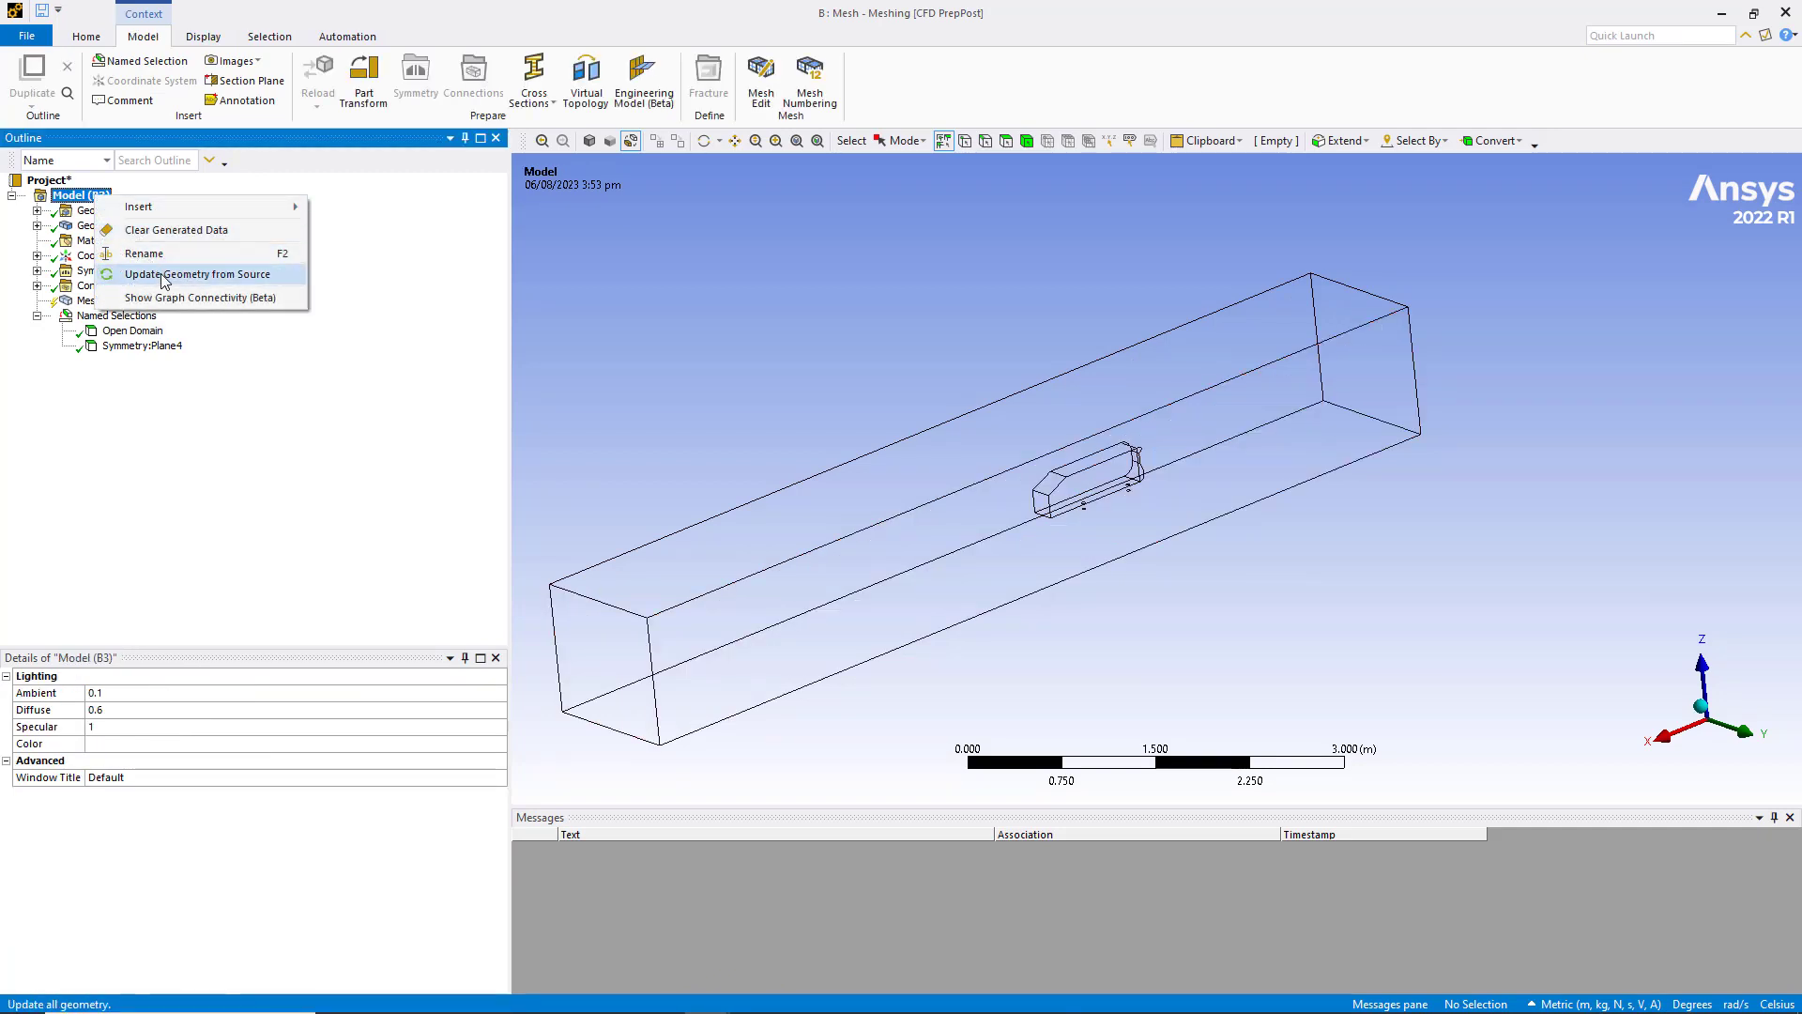
left_click(178, 299)
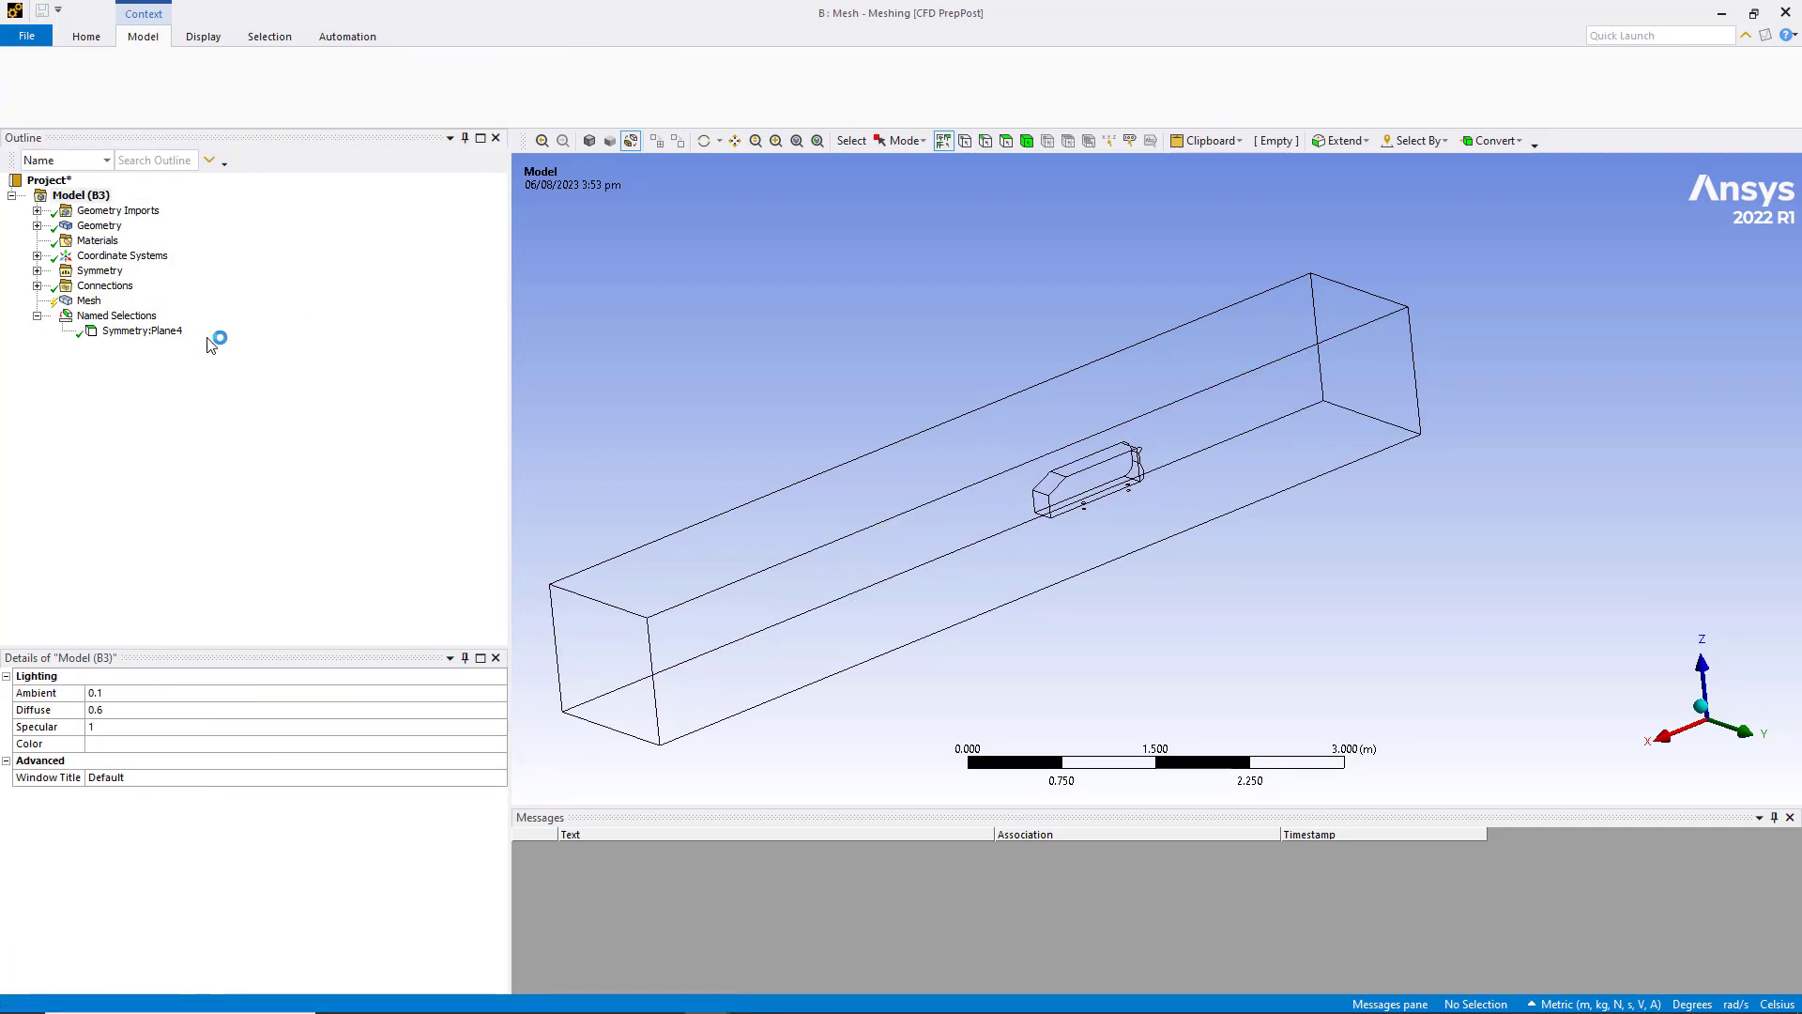
Inspect the remaining Symmetry:Plane4 named selection face on the box
left_click(143, 332)
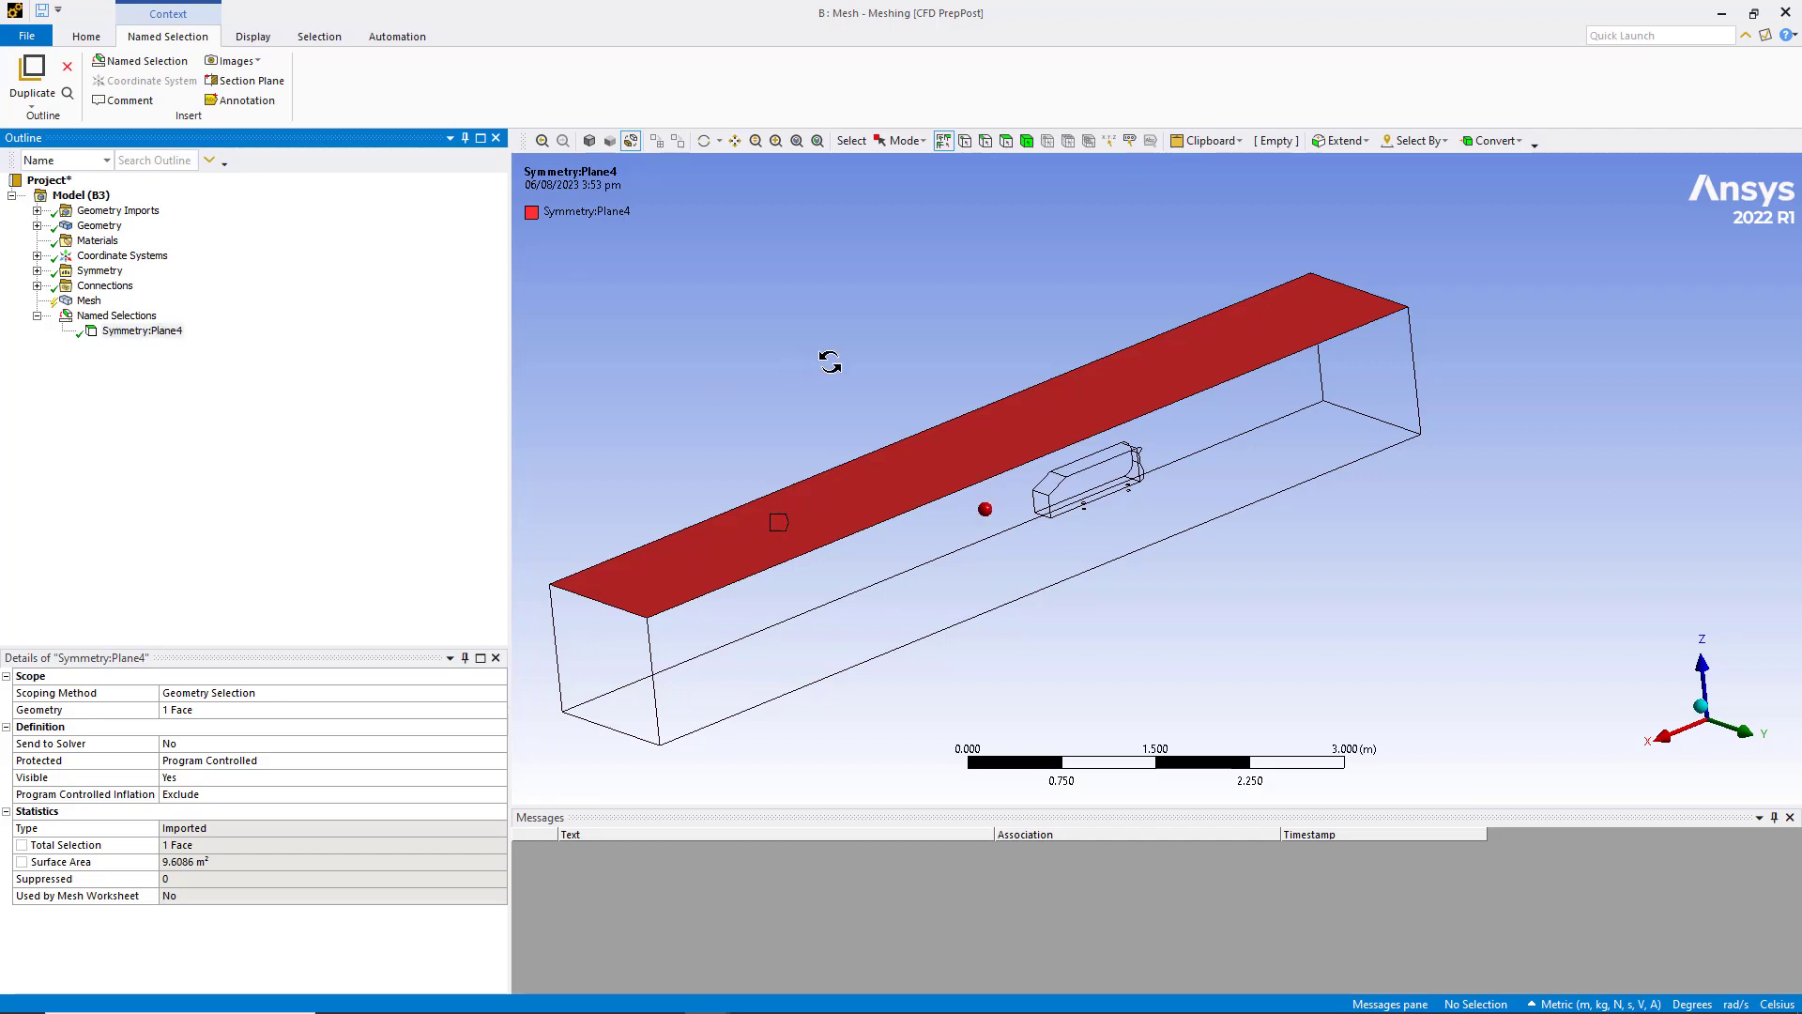
middle_click_drag(826, 362, 863, 510)
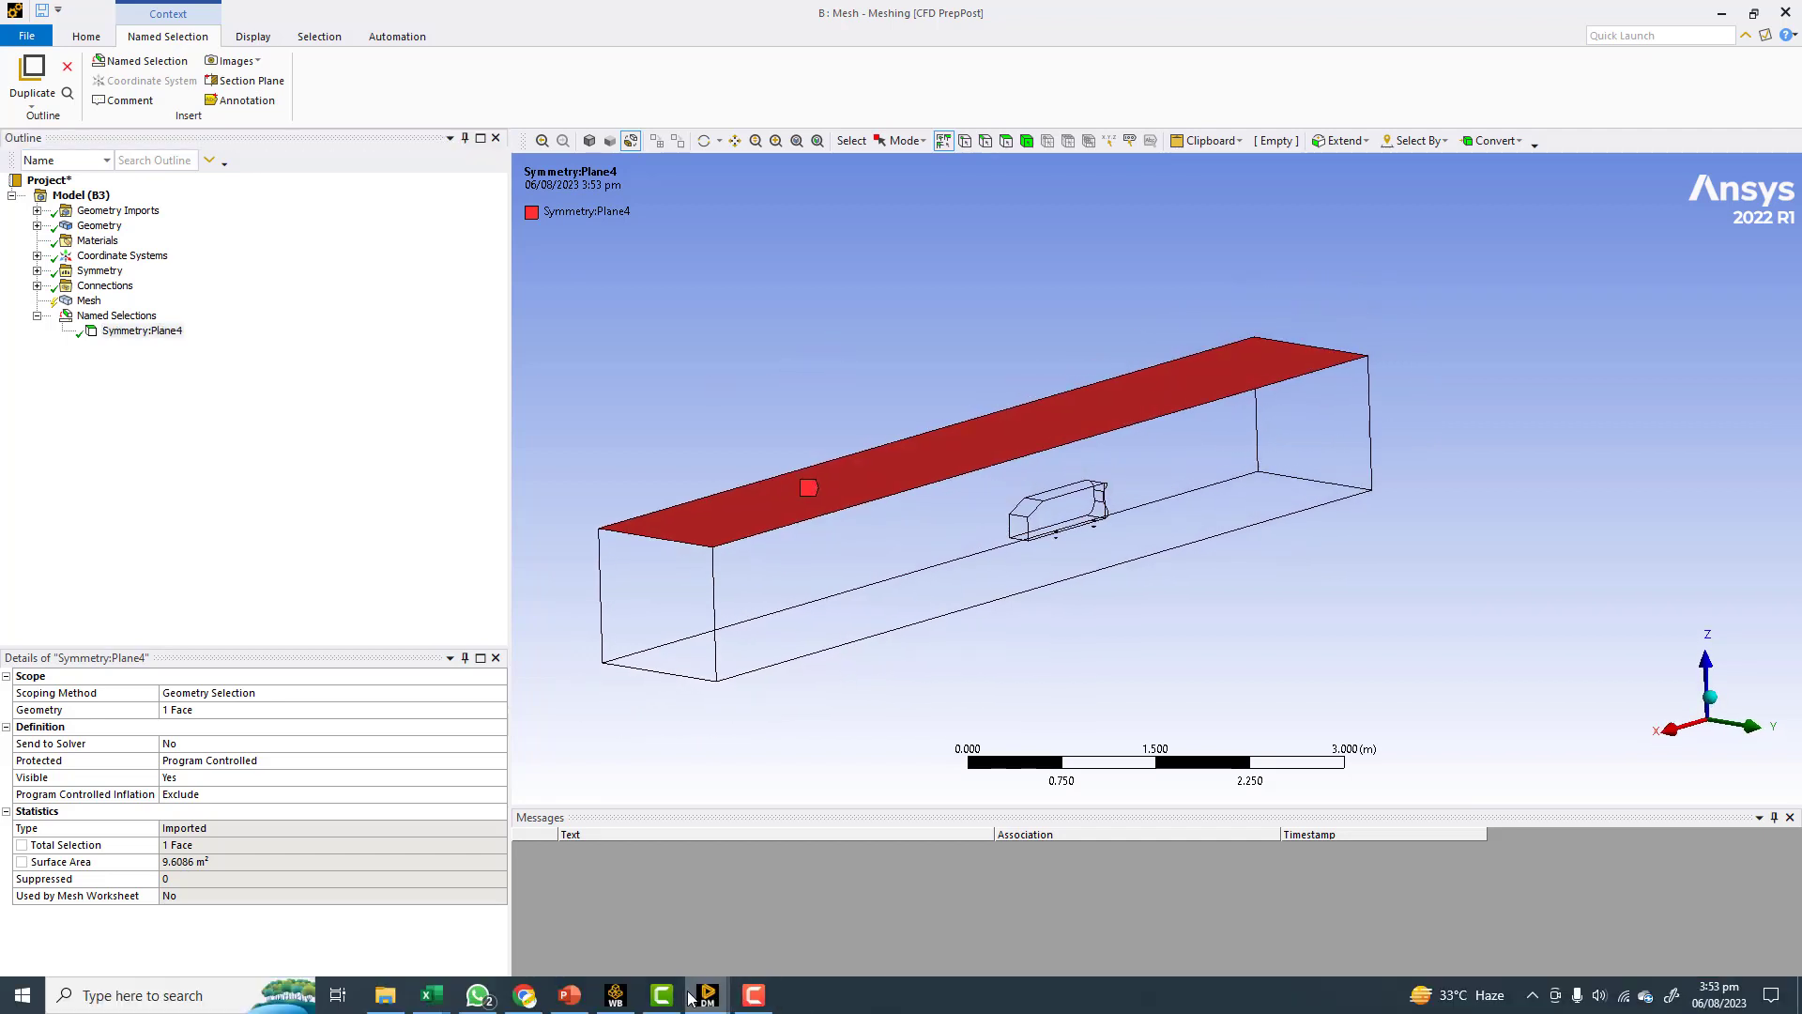
mouse_move(707, 997)
left_click(645, 911)
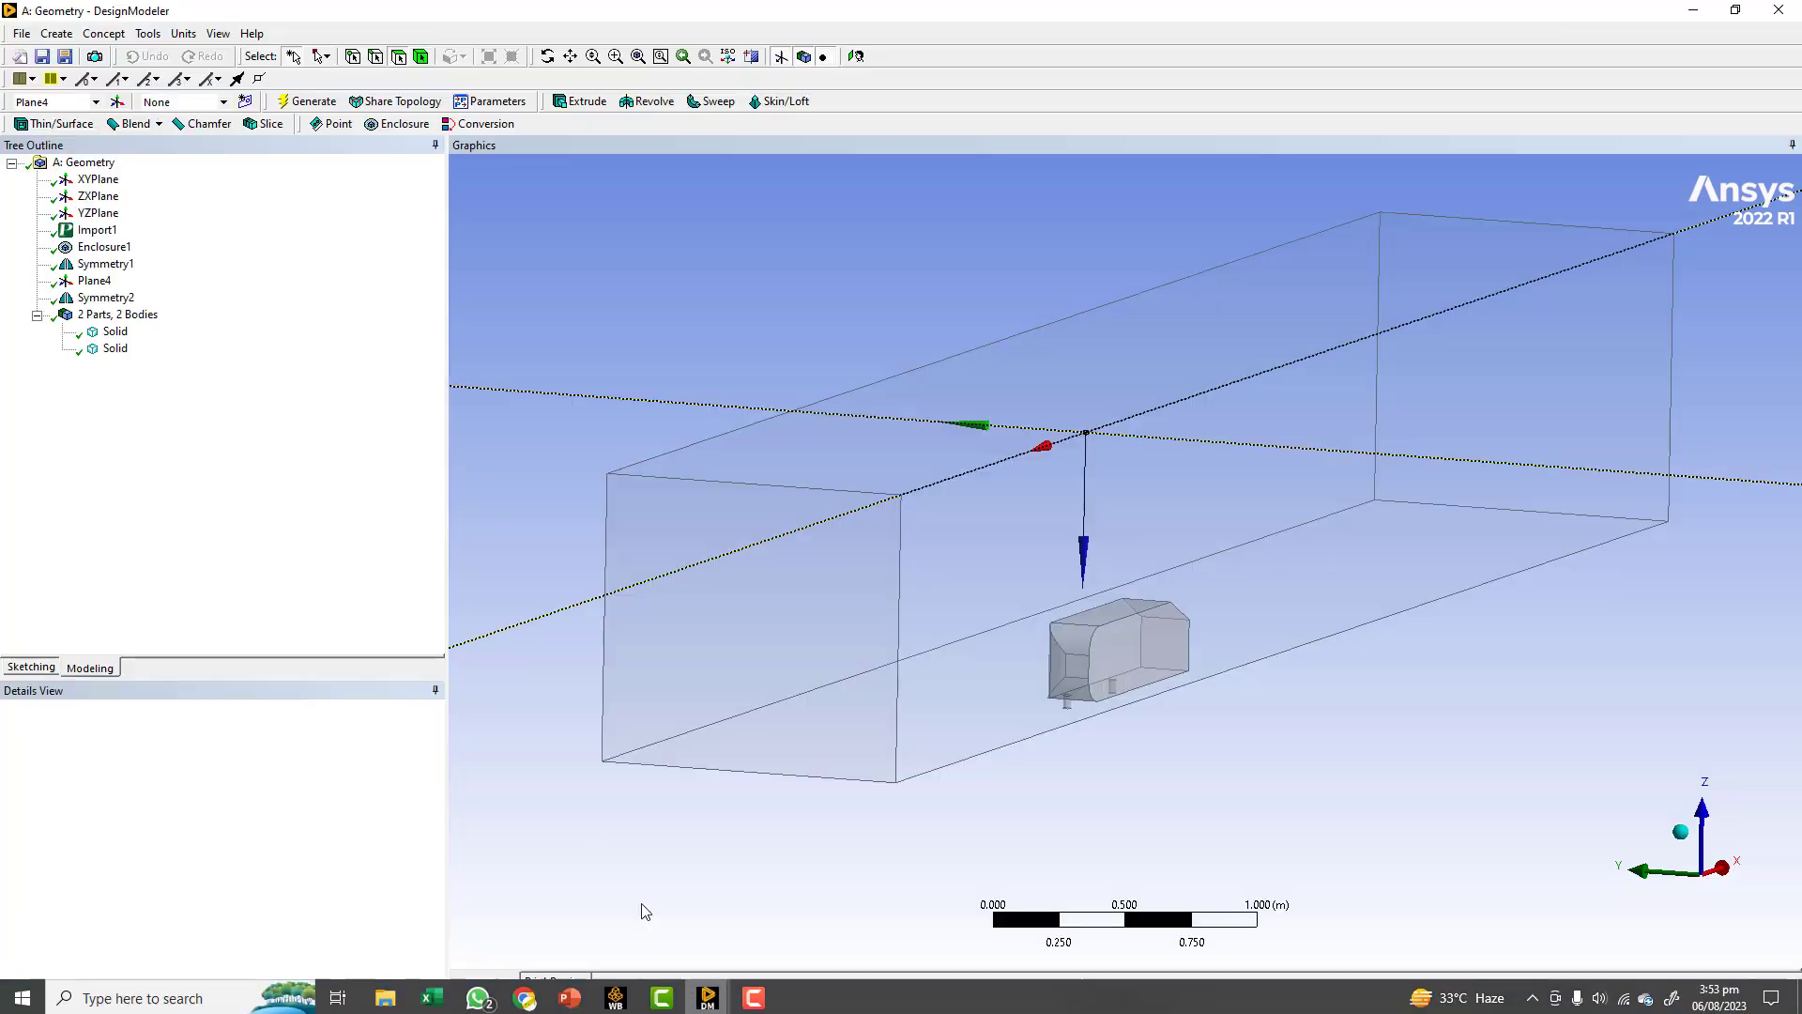
Re-apply Plane4 to Symmetry2, set Export Symmetry to No, and regenerate the geometry
right_click(111, 298)
left_click(159, 309)
left_click(153, 827)
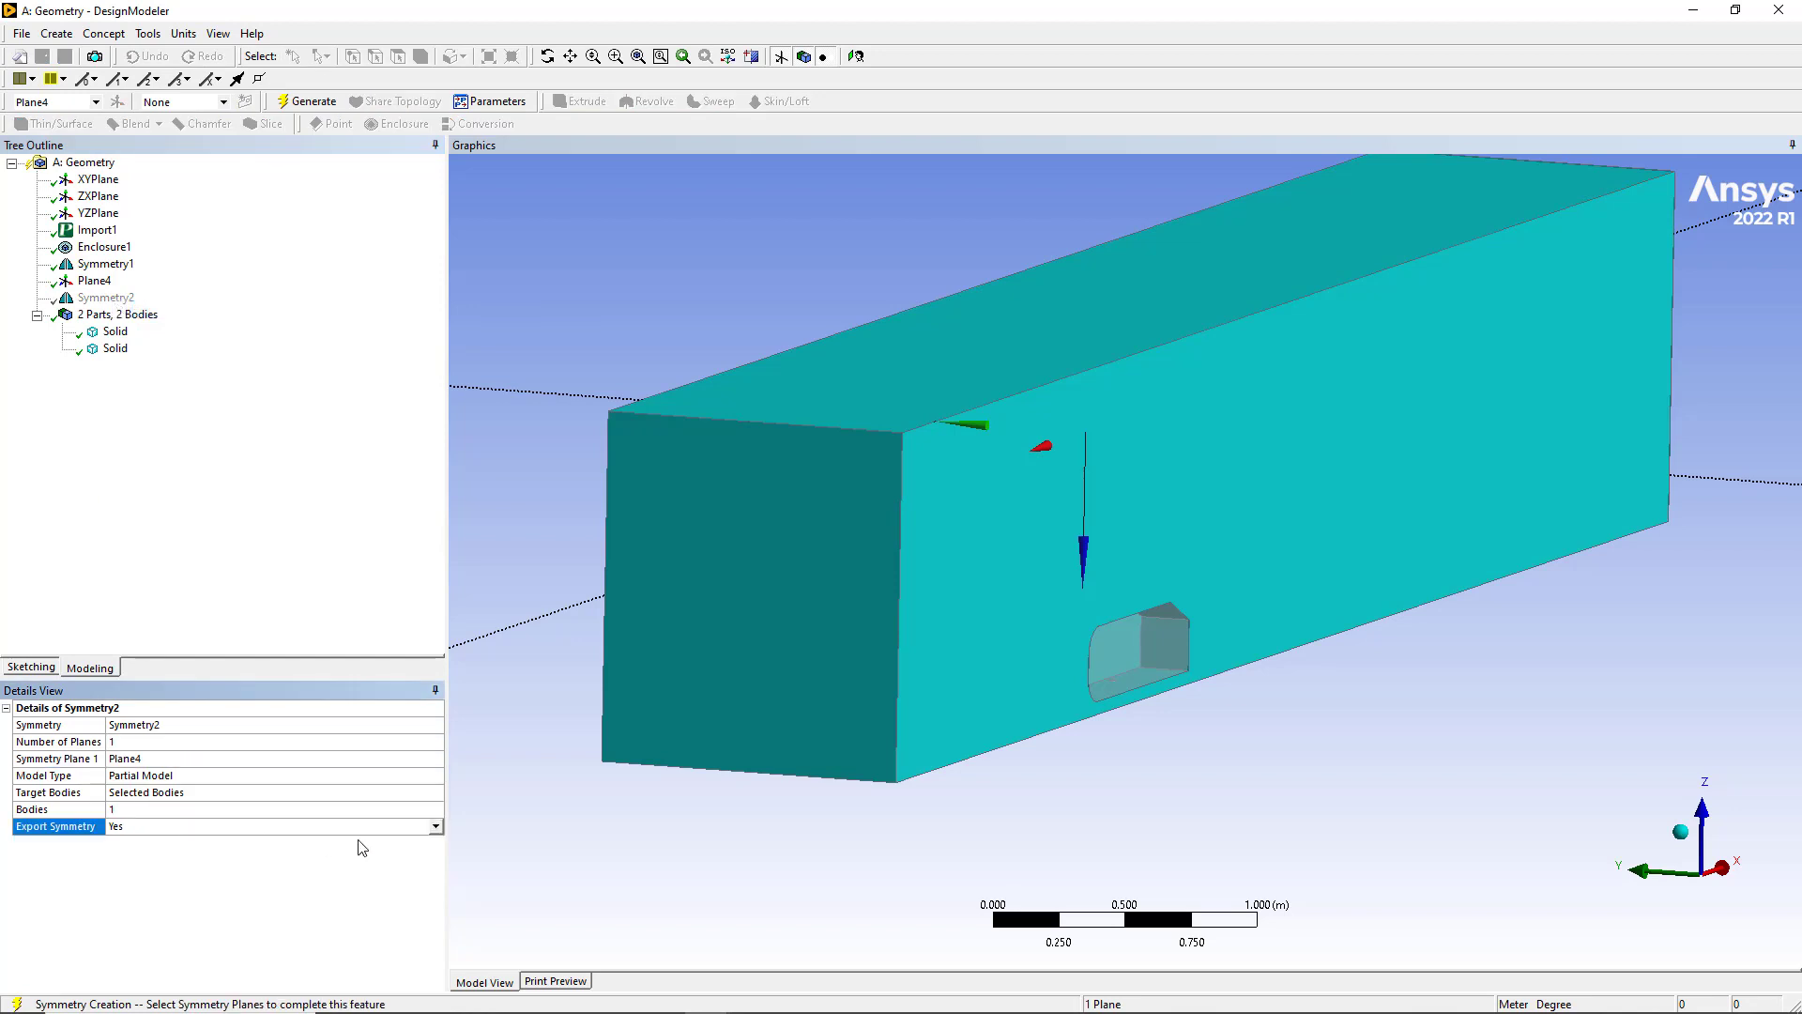
left_click(437, 830)
left_click(183, 852)
left_click(310, 103)
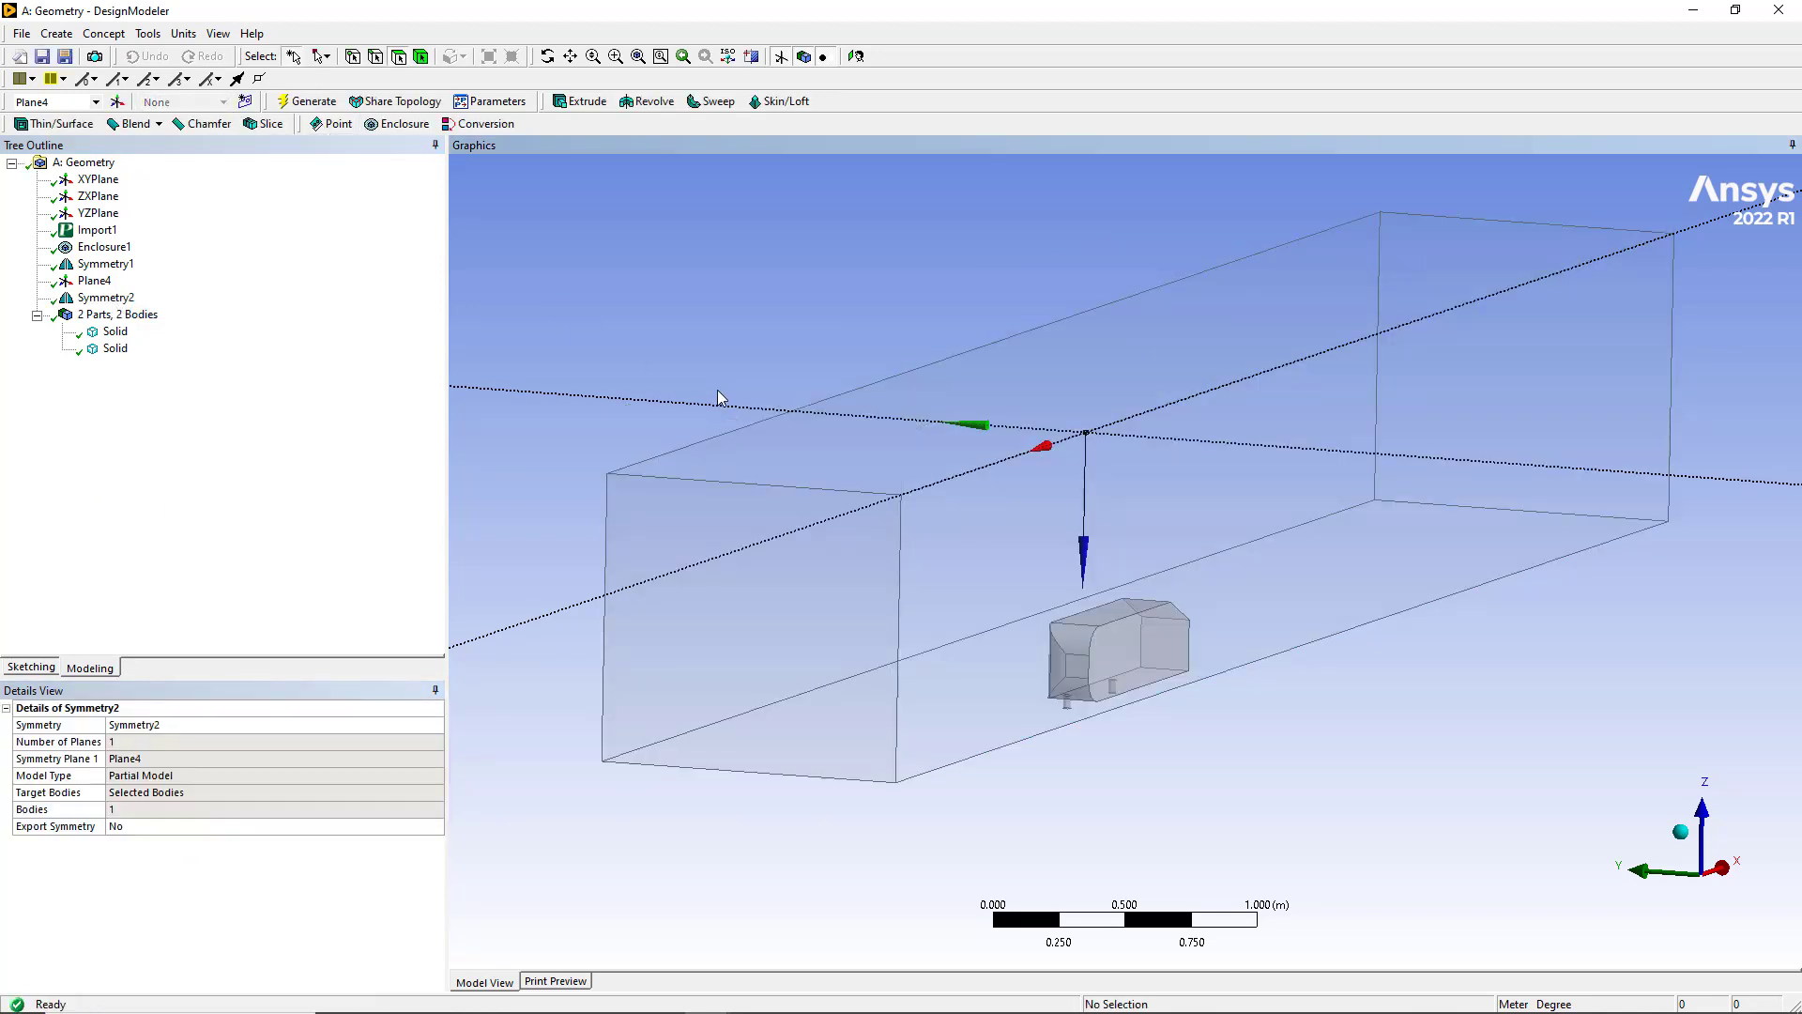
mouse_move(707, 995)
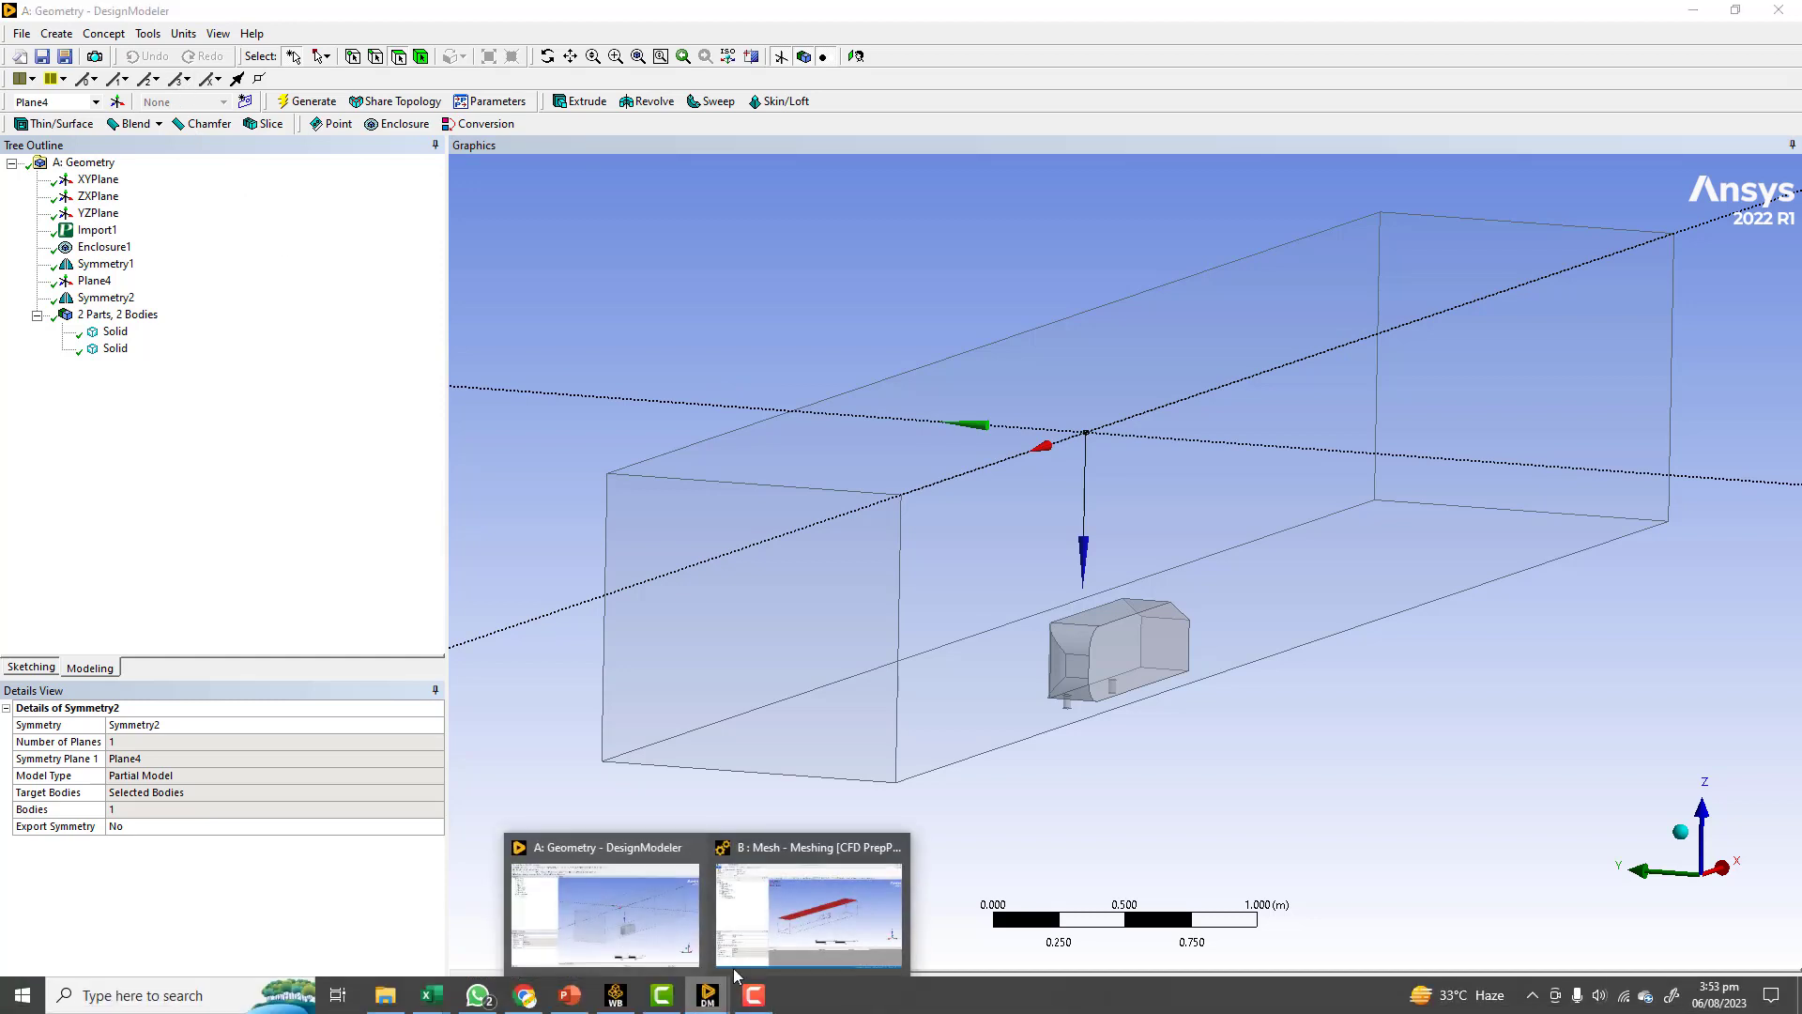
left_click(798, 915)
Update the geometry from source again, leaving no named selections
right_click(83, 196)
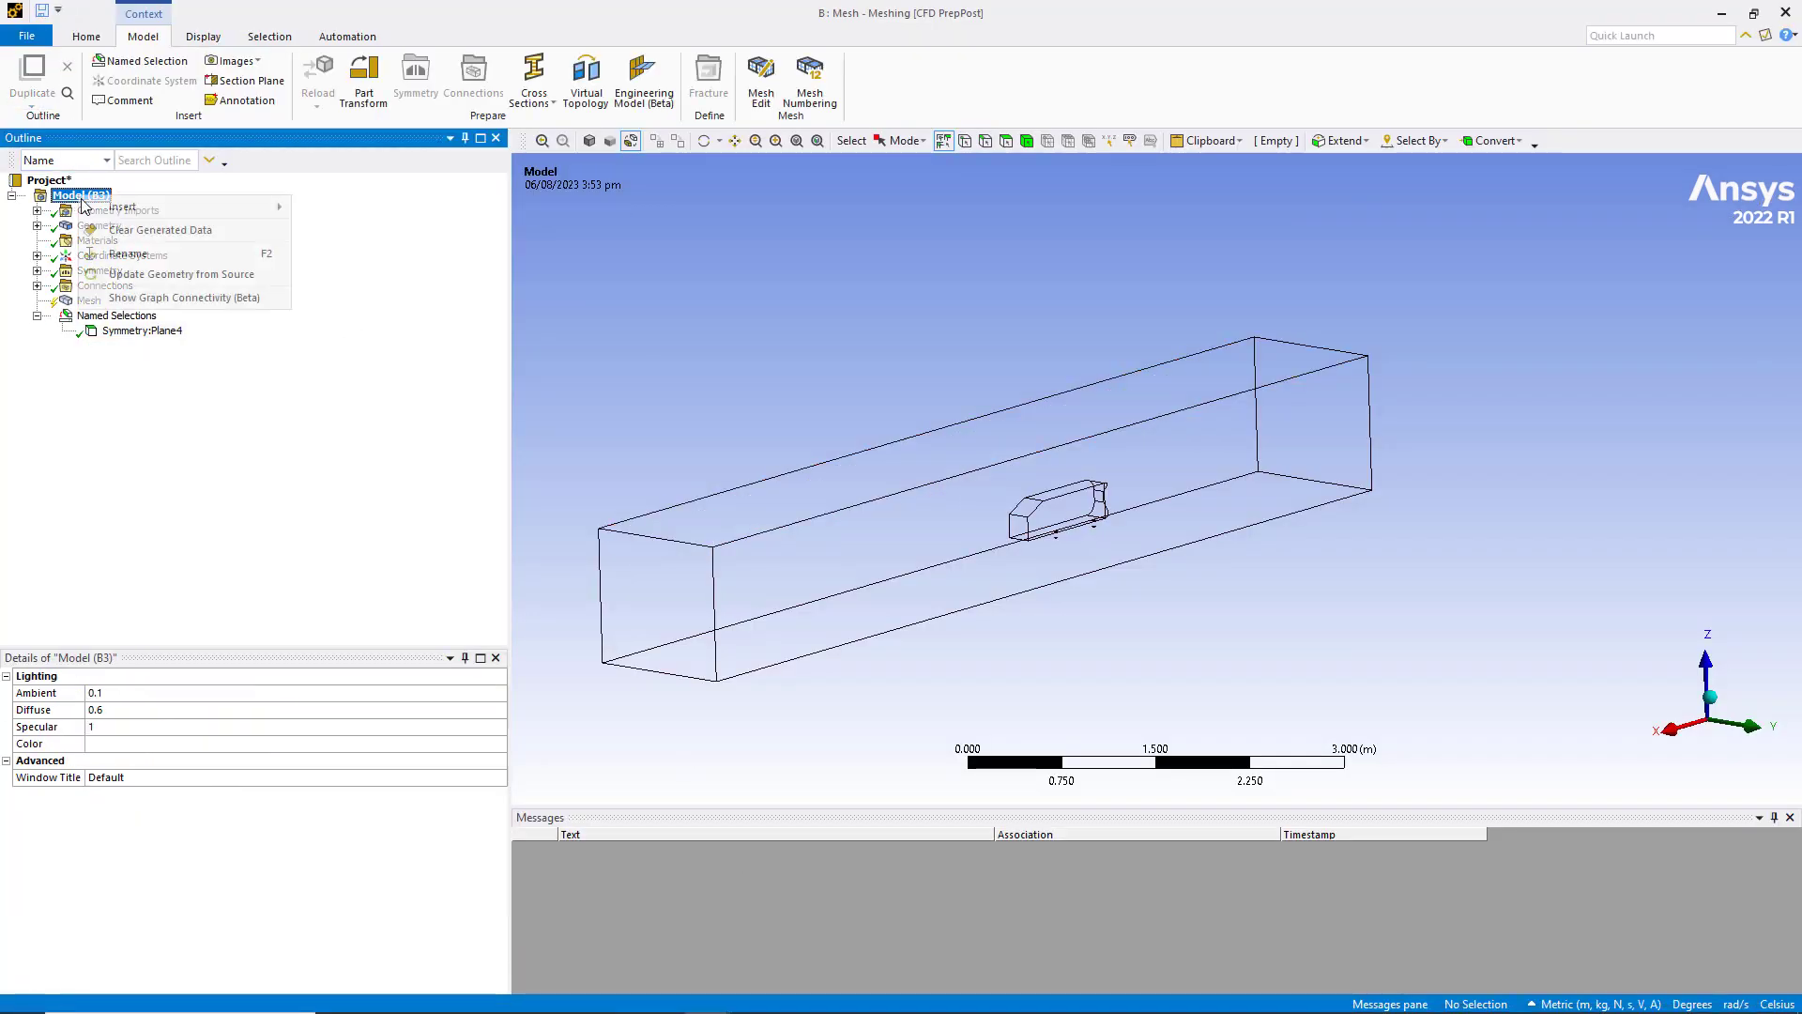
left_click(146, 275)
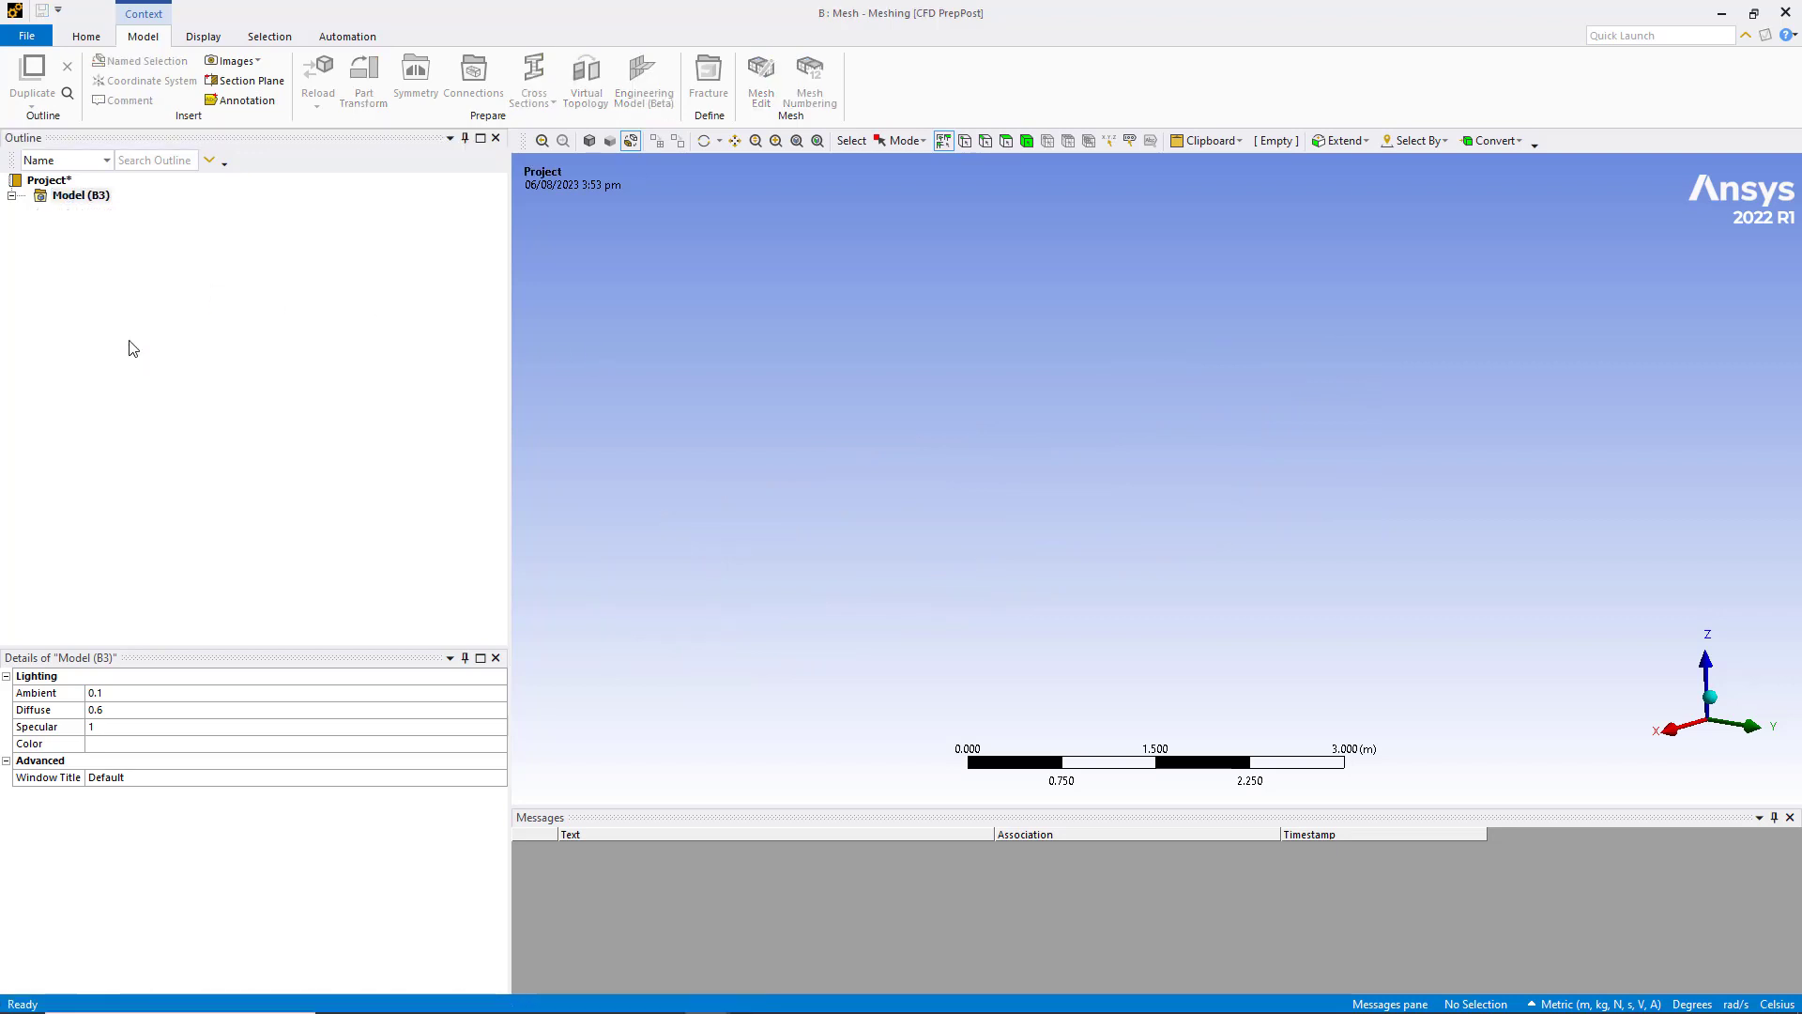
middle_click_drag(901, 345, 1163, 398)
middle_click_drag(689, 336, 668, 246)
Inspect the enclosure and car body in shaded display from several angles
left_click(589, 140)
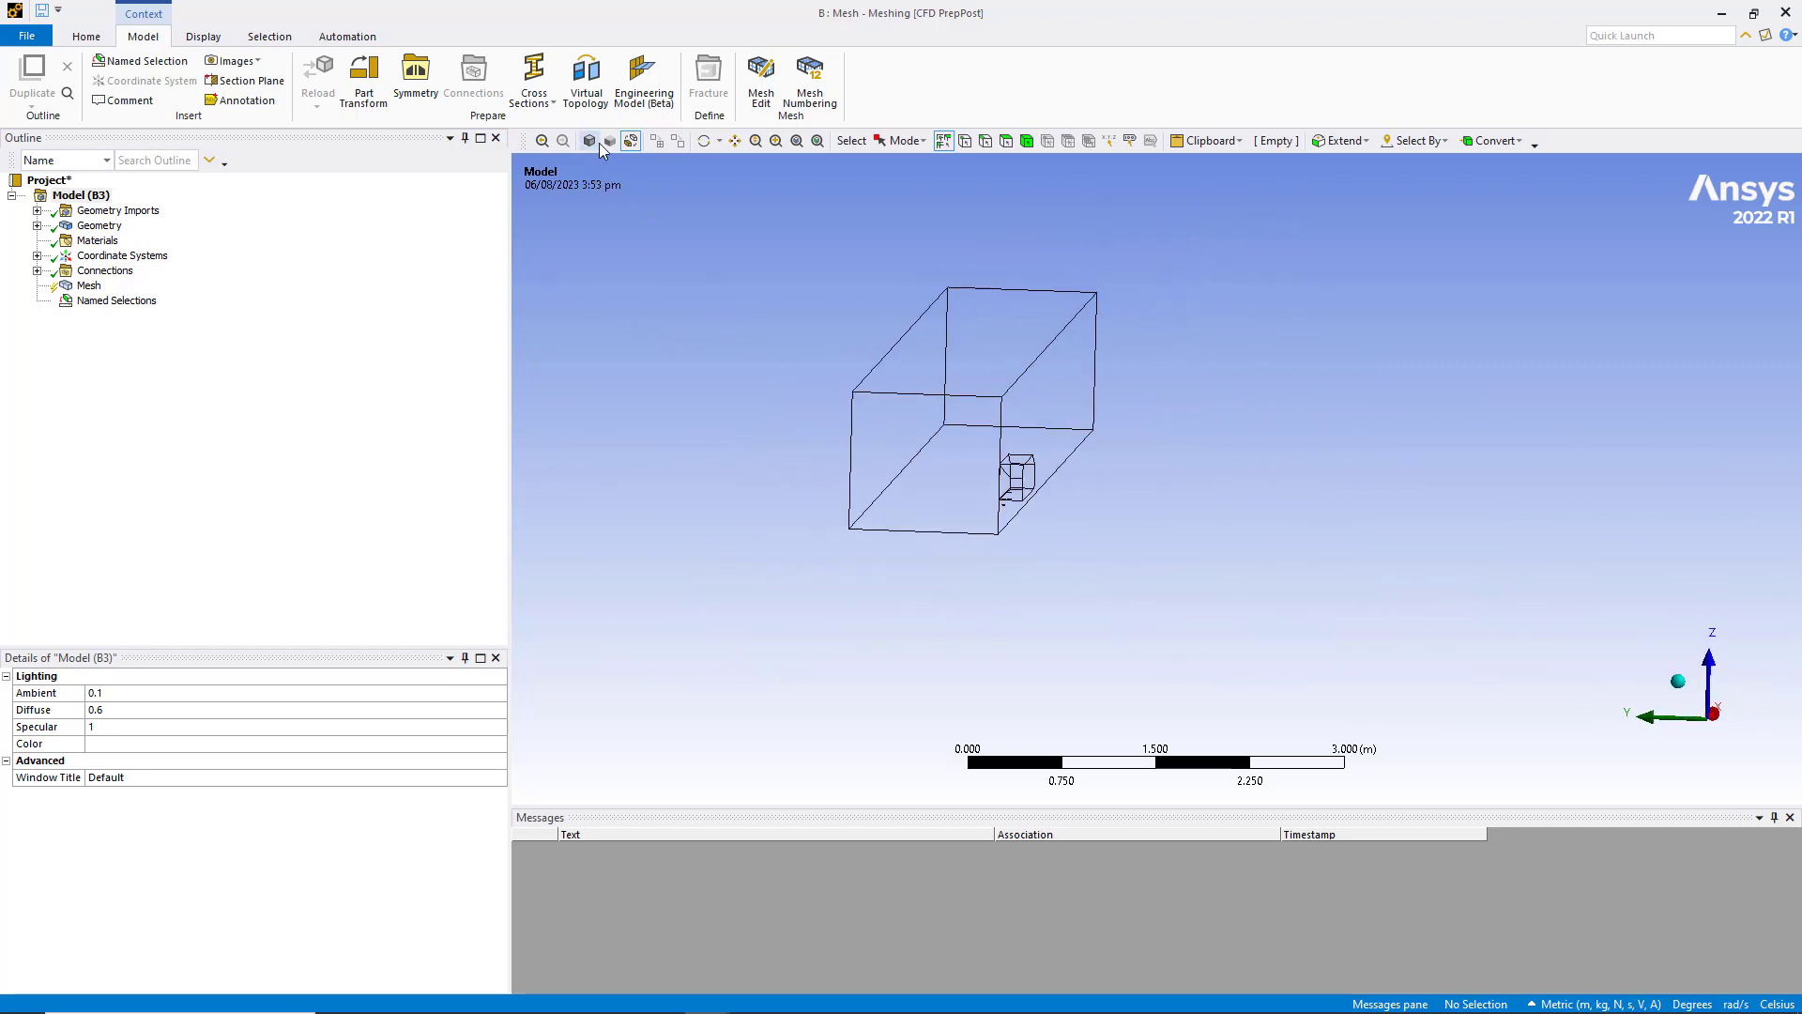
middle_click_drag(597, 153, 676, 269)
scroll(680, 334, "up", 5)
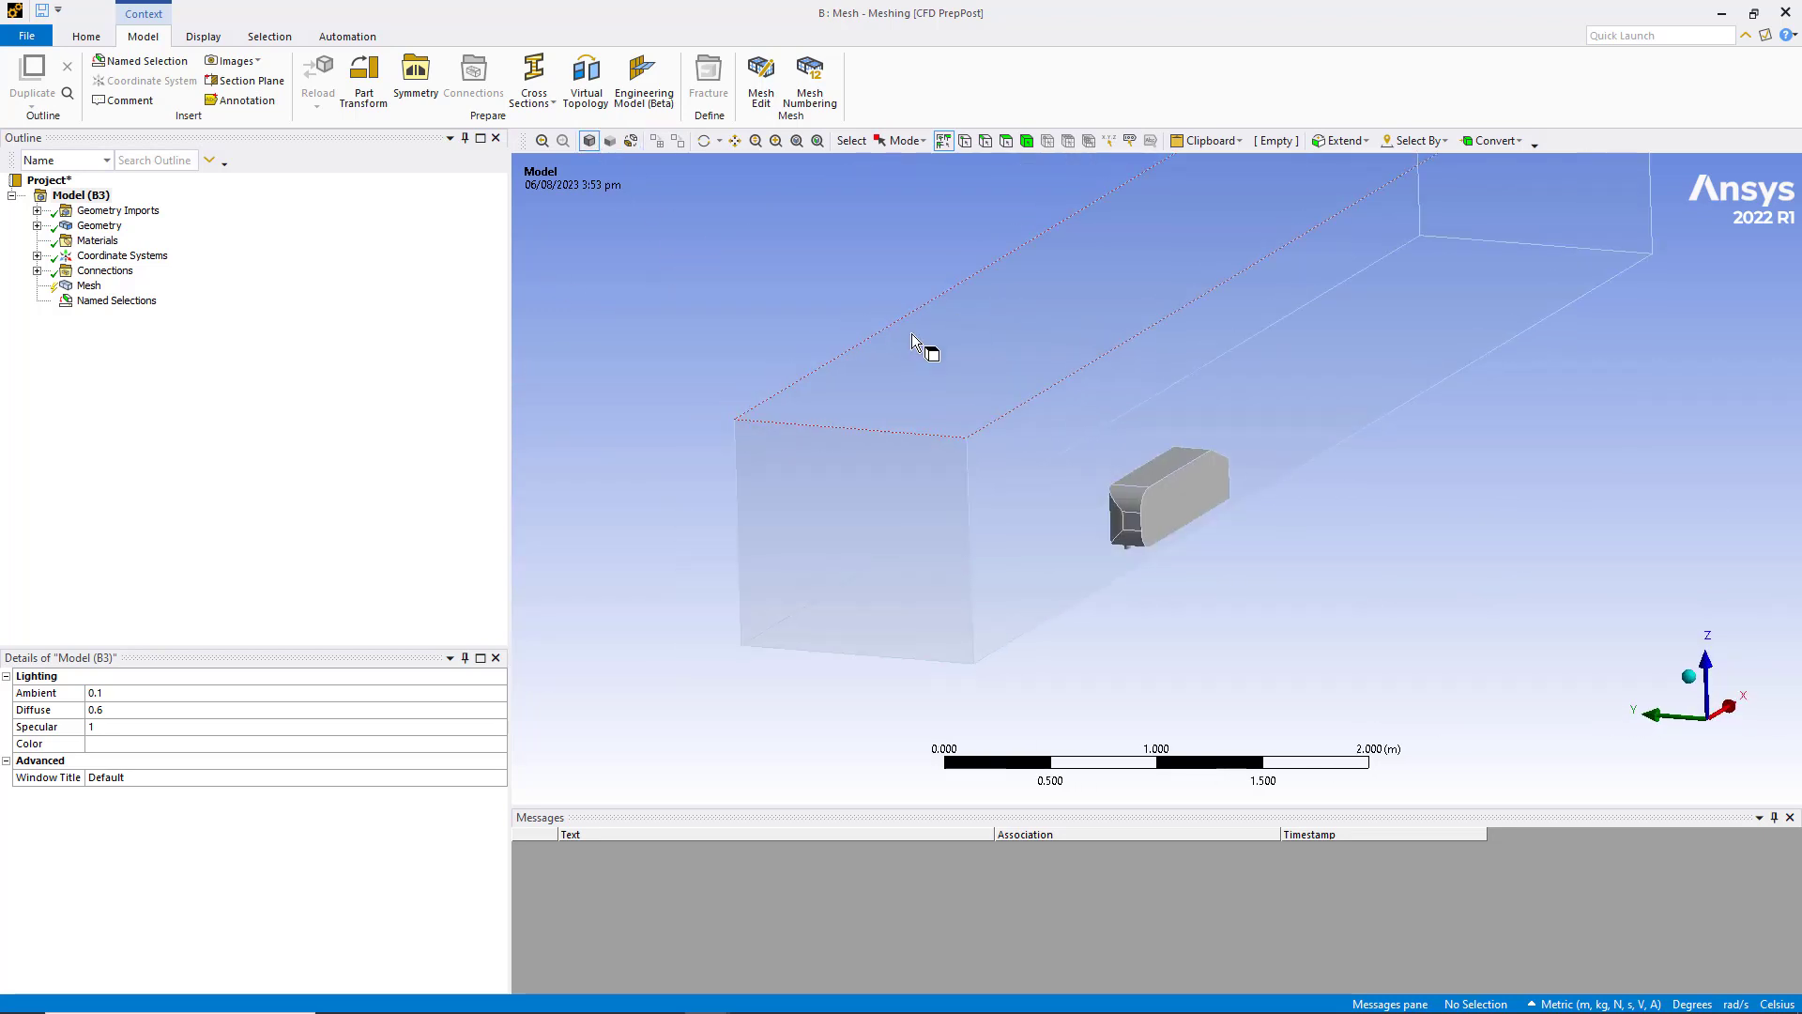
middle_click_drag(894, 358, 741, 298)
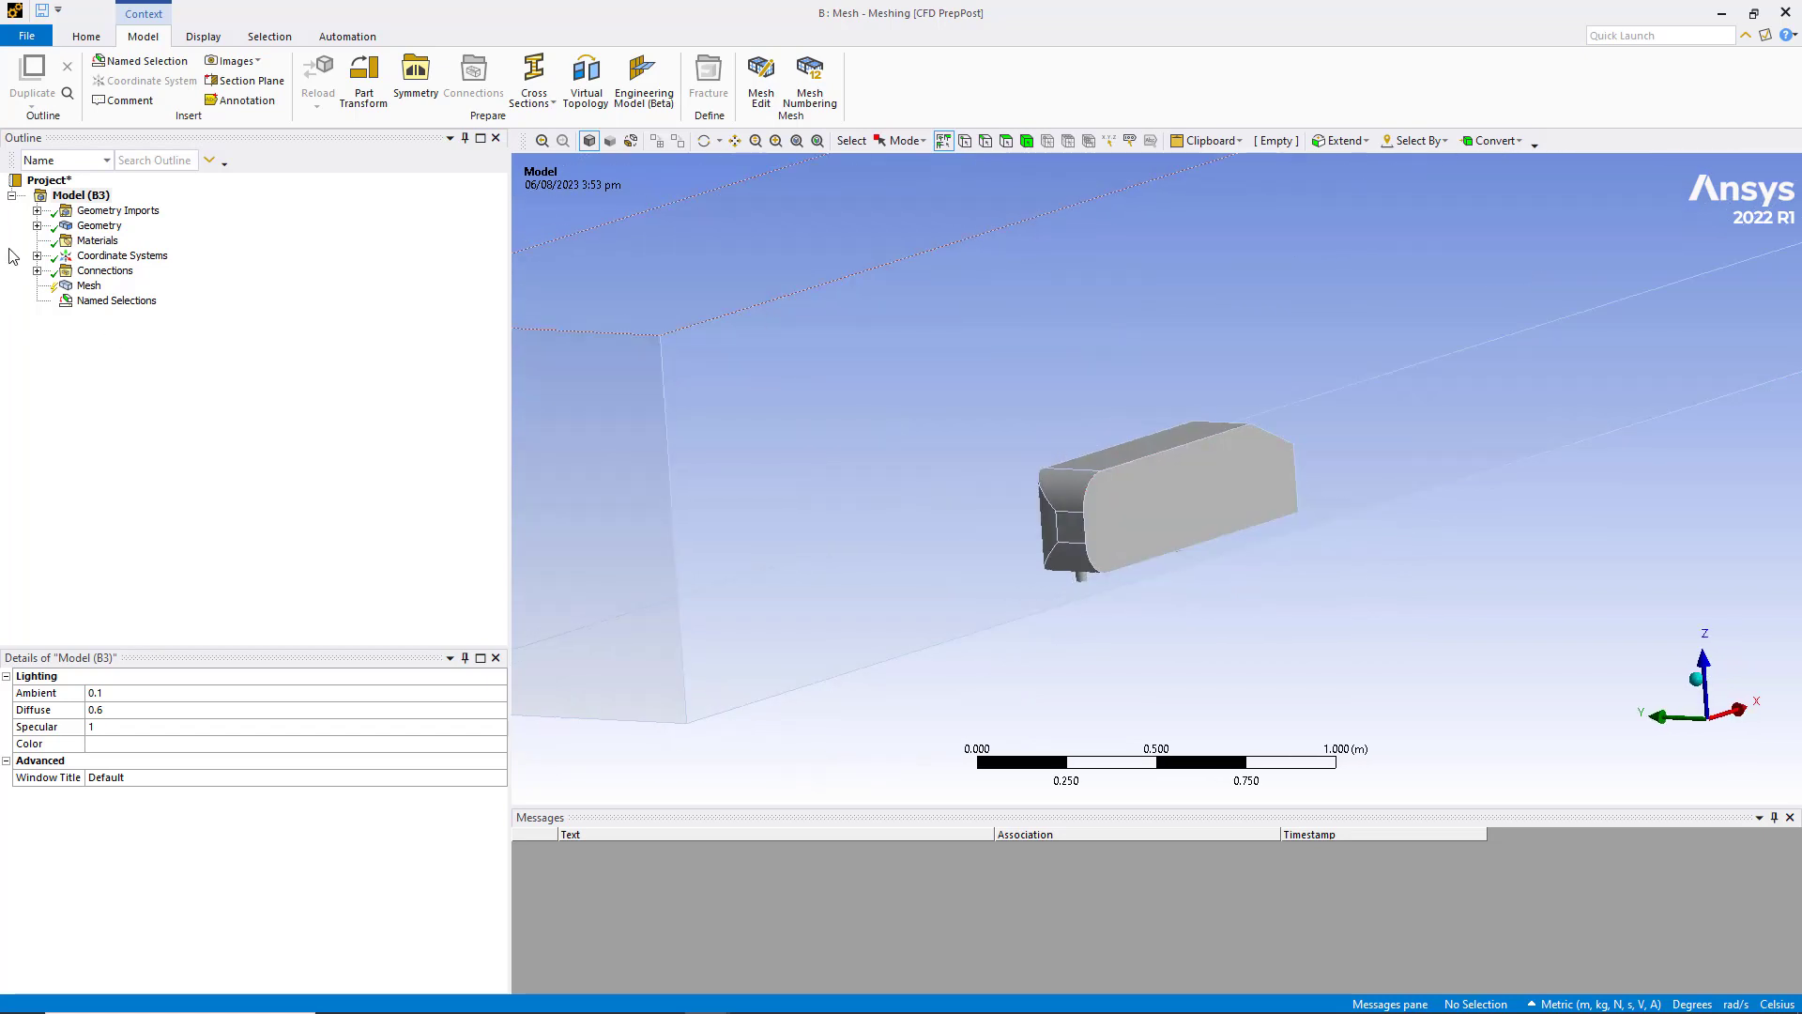
mouse_move(690, 983)
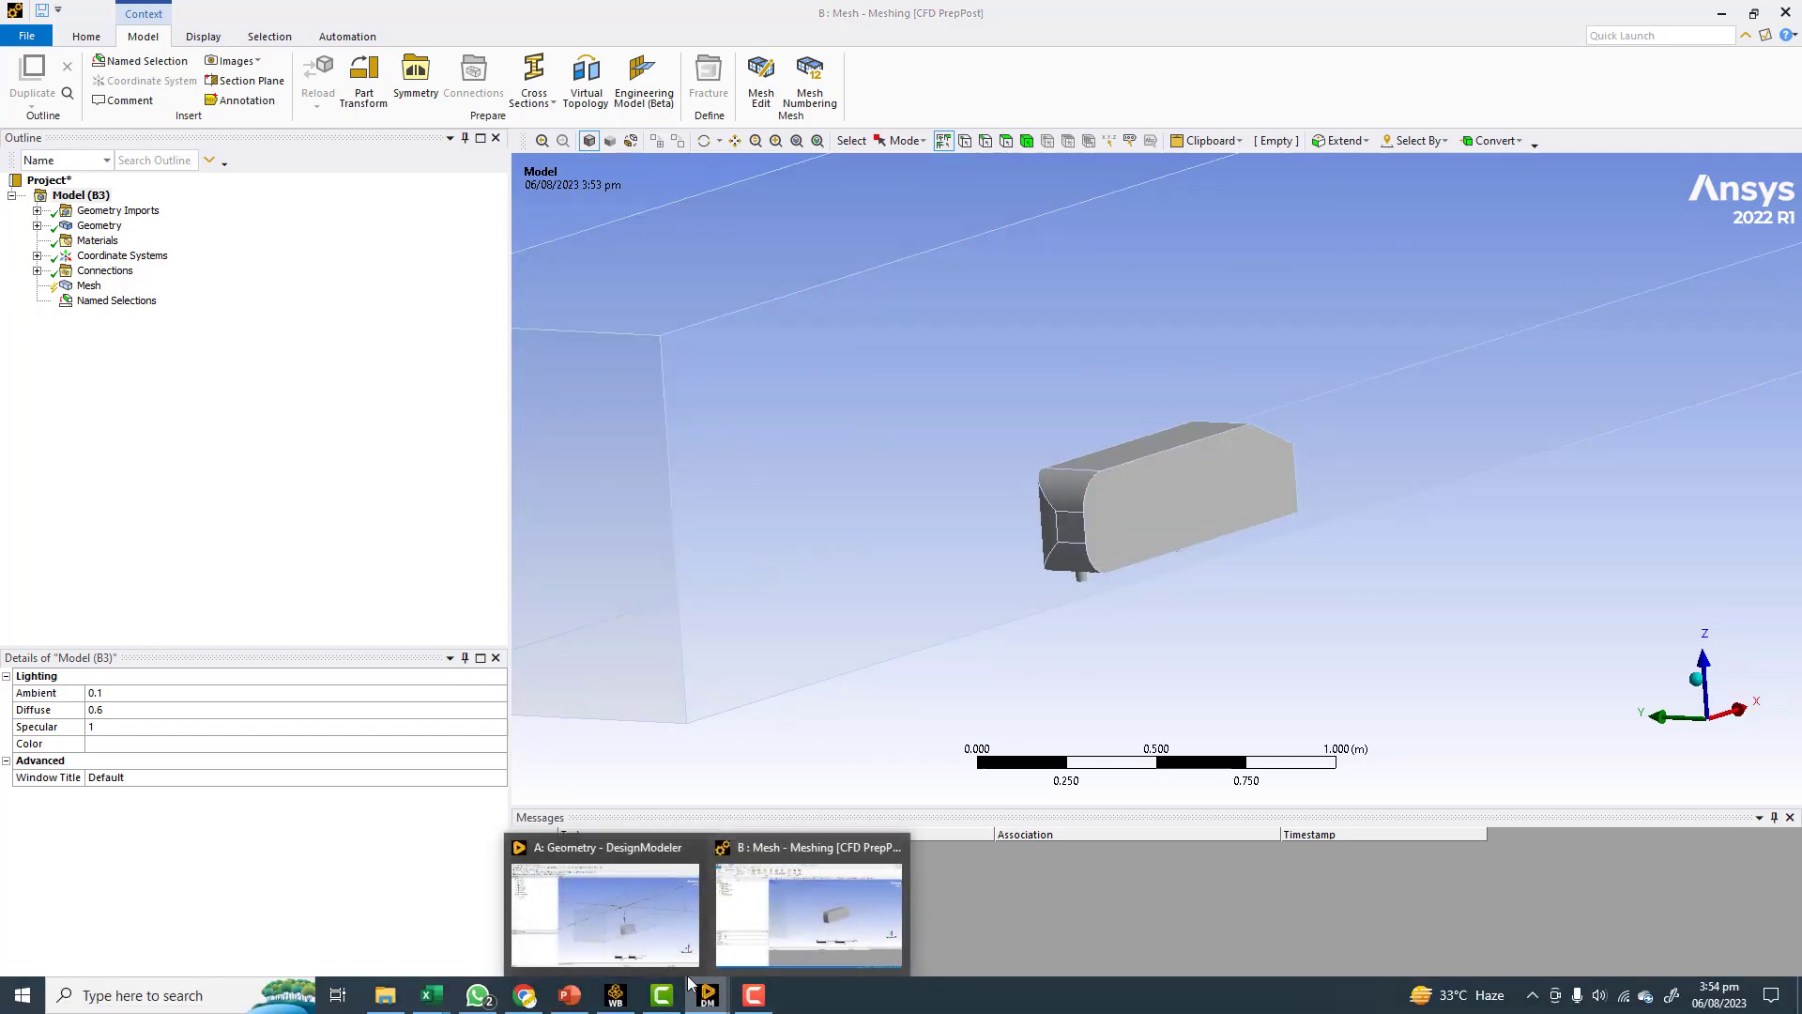
left_click(619, 916)
Suppress the car body's Solid so only the enclosure stays active
left_click(114, 333)
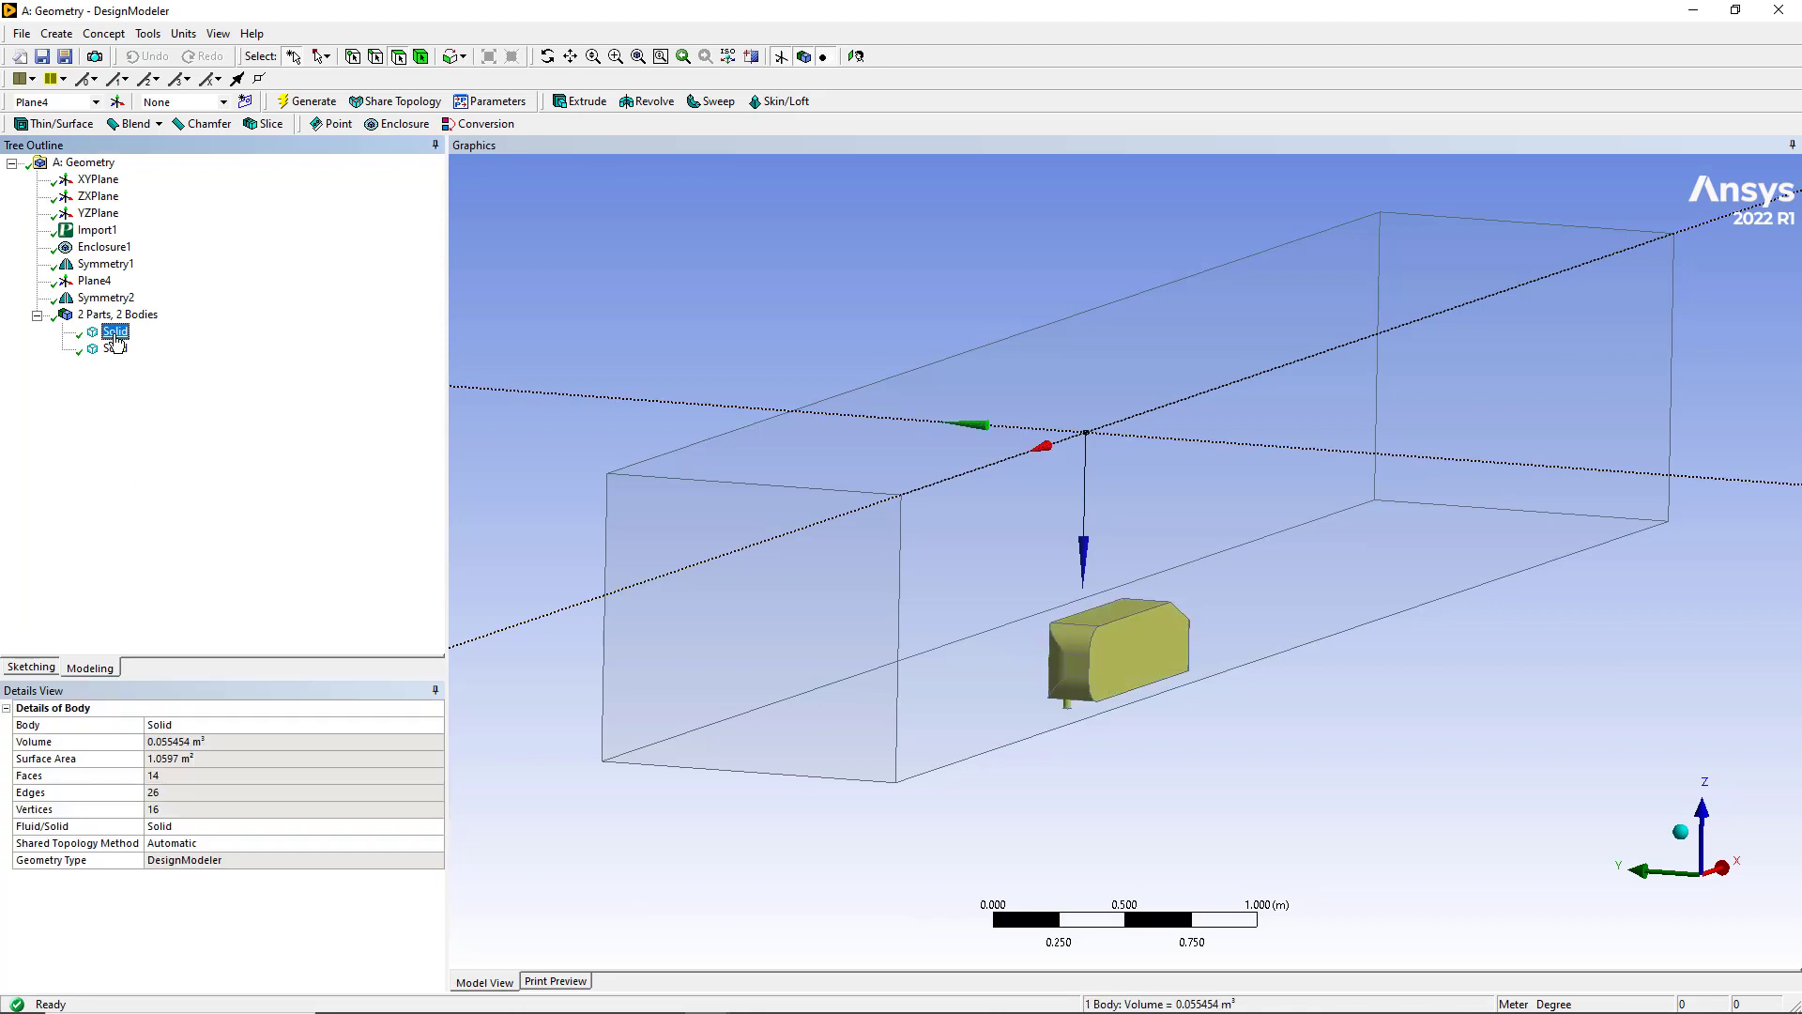
right_click(114, 333)
left_click(167, 385)
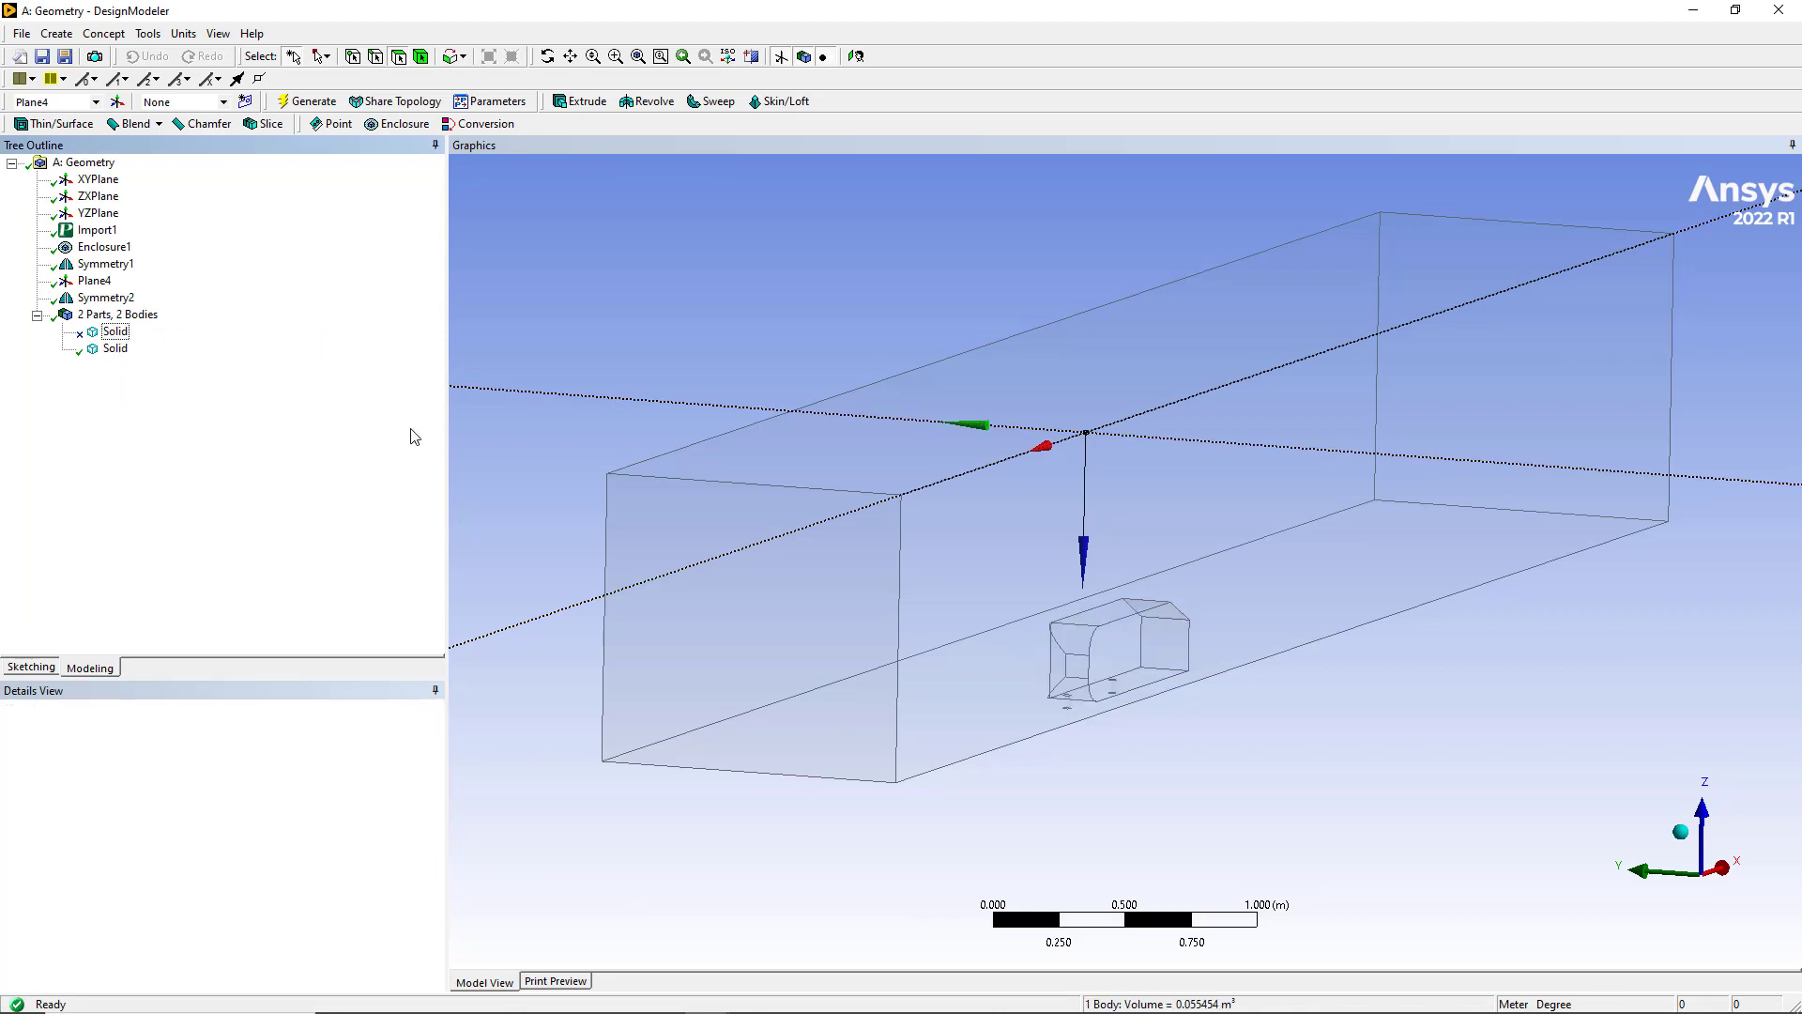
Start saving the project but cancel the Save As dialog
left_click(42, 57)
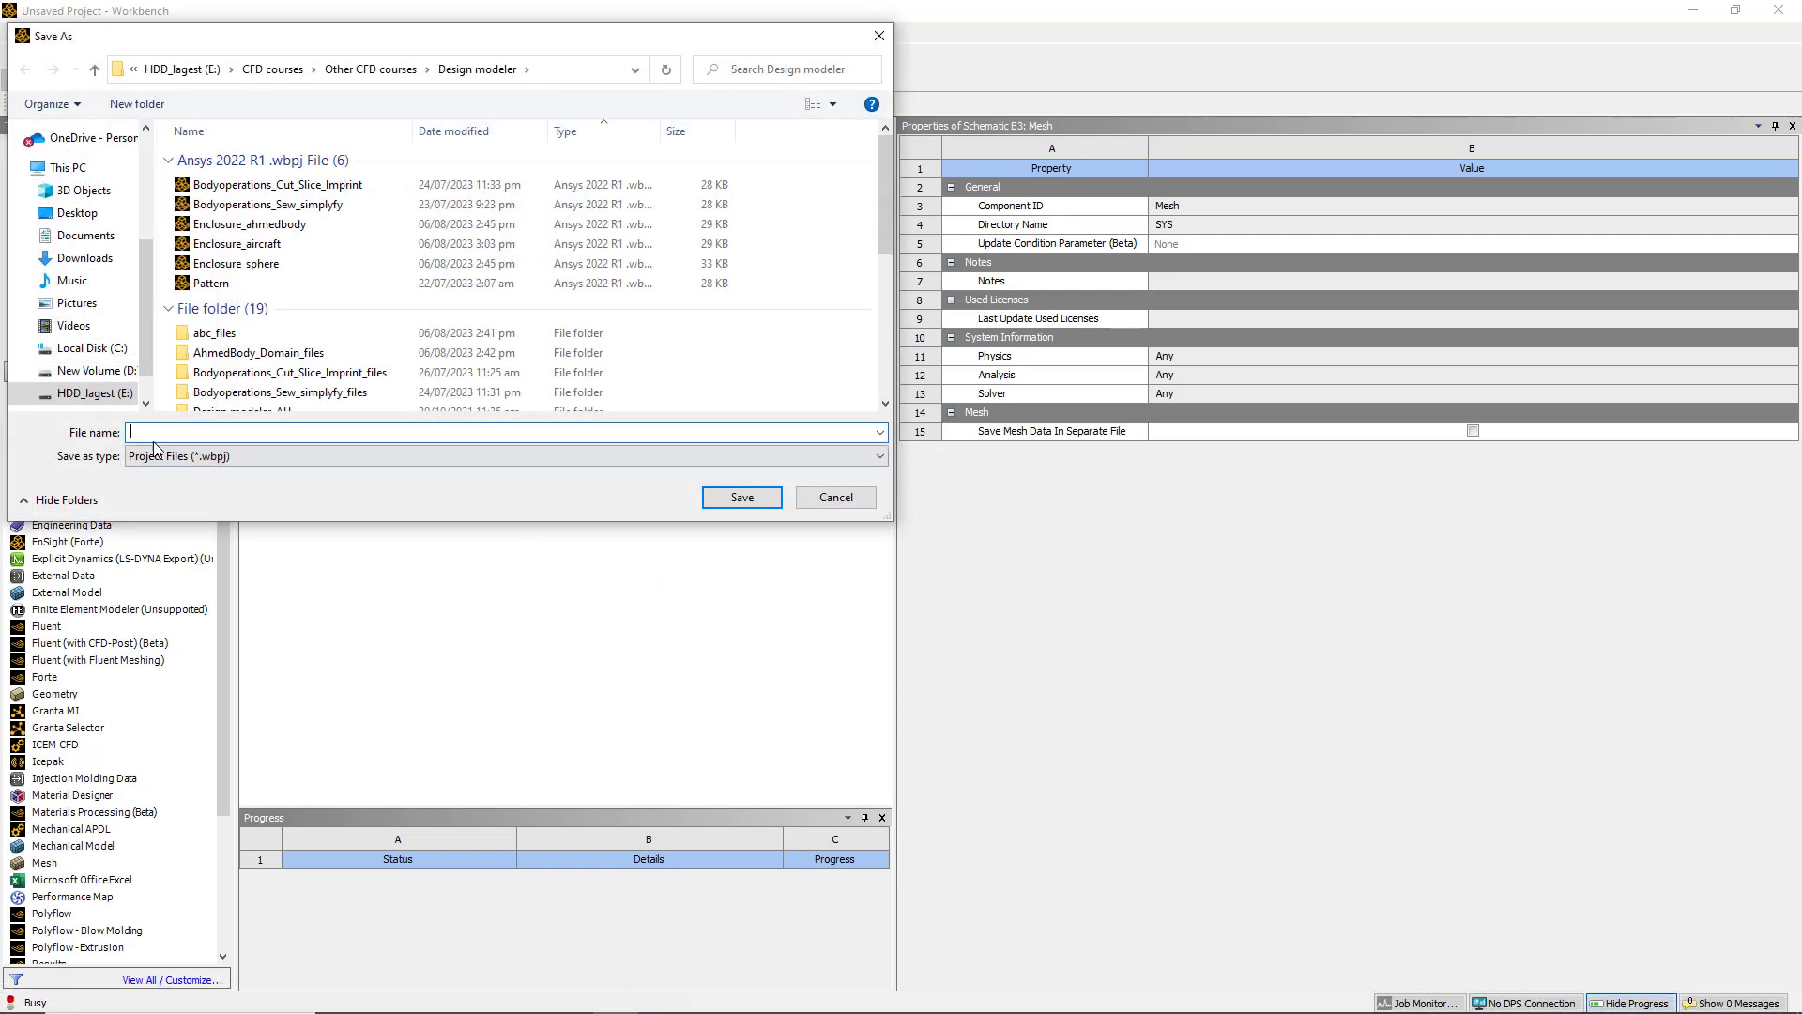
left_click(835, 496)
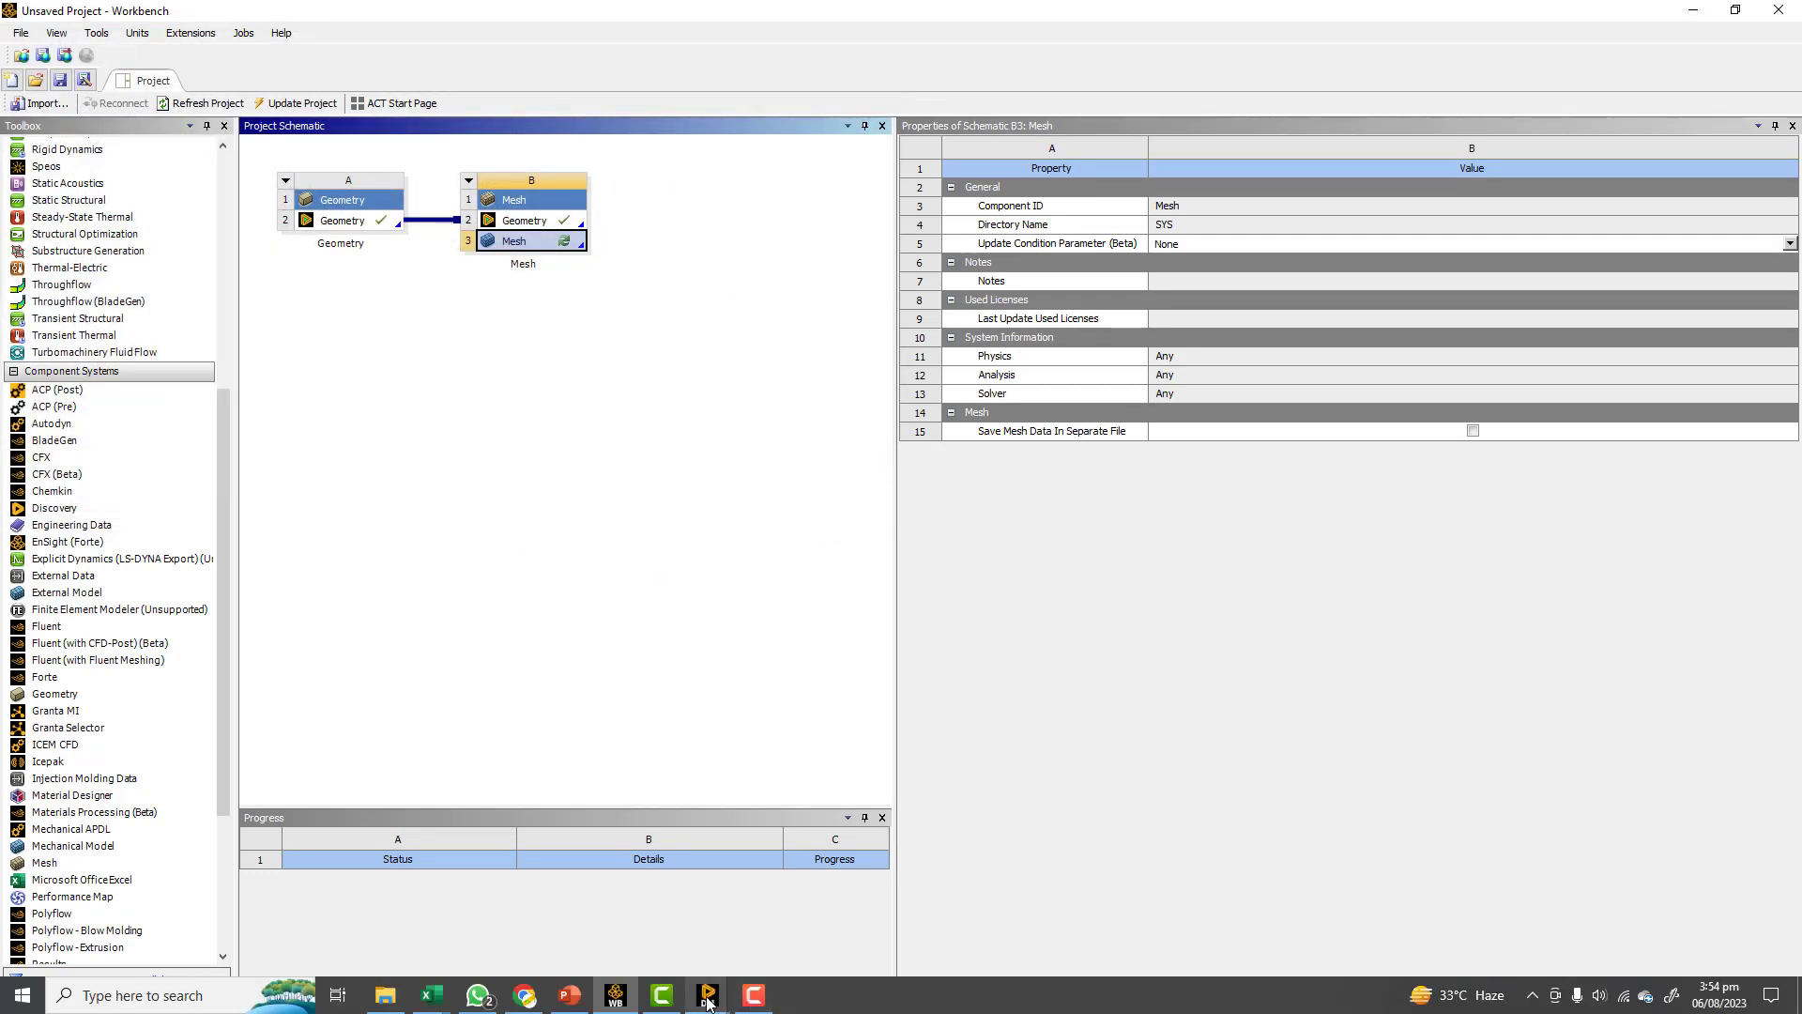
mouse_move(707, 993)
left_click(798, 925)
Update the geometry from source after the body suppression
right_click(81, 195)
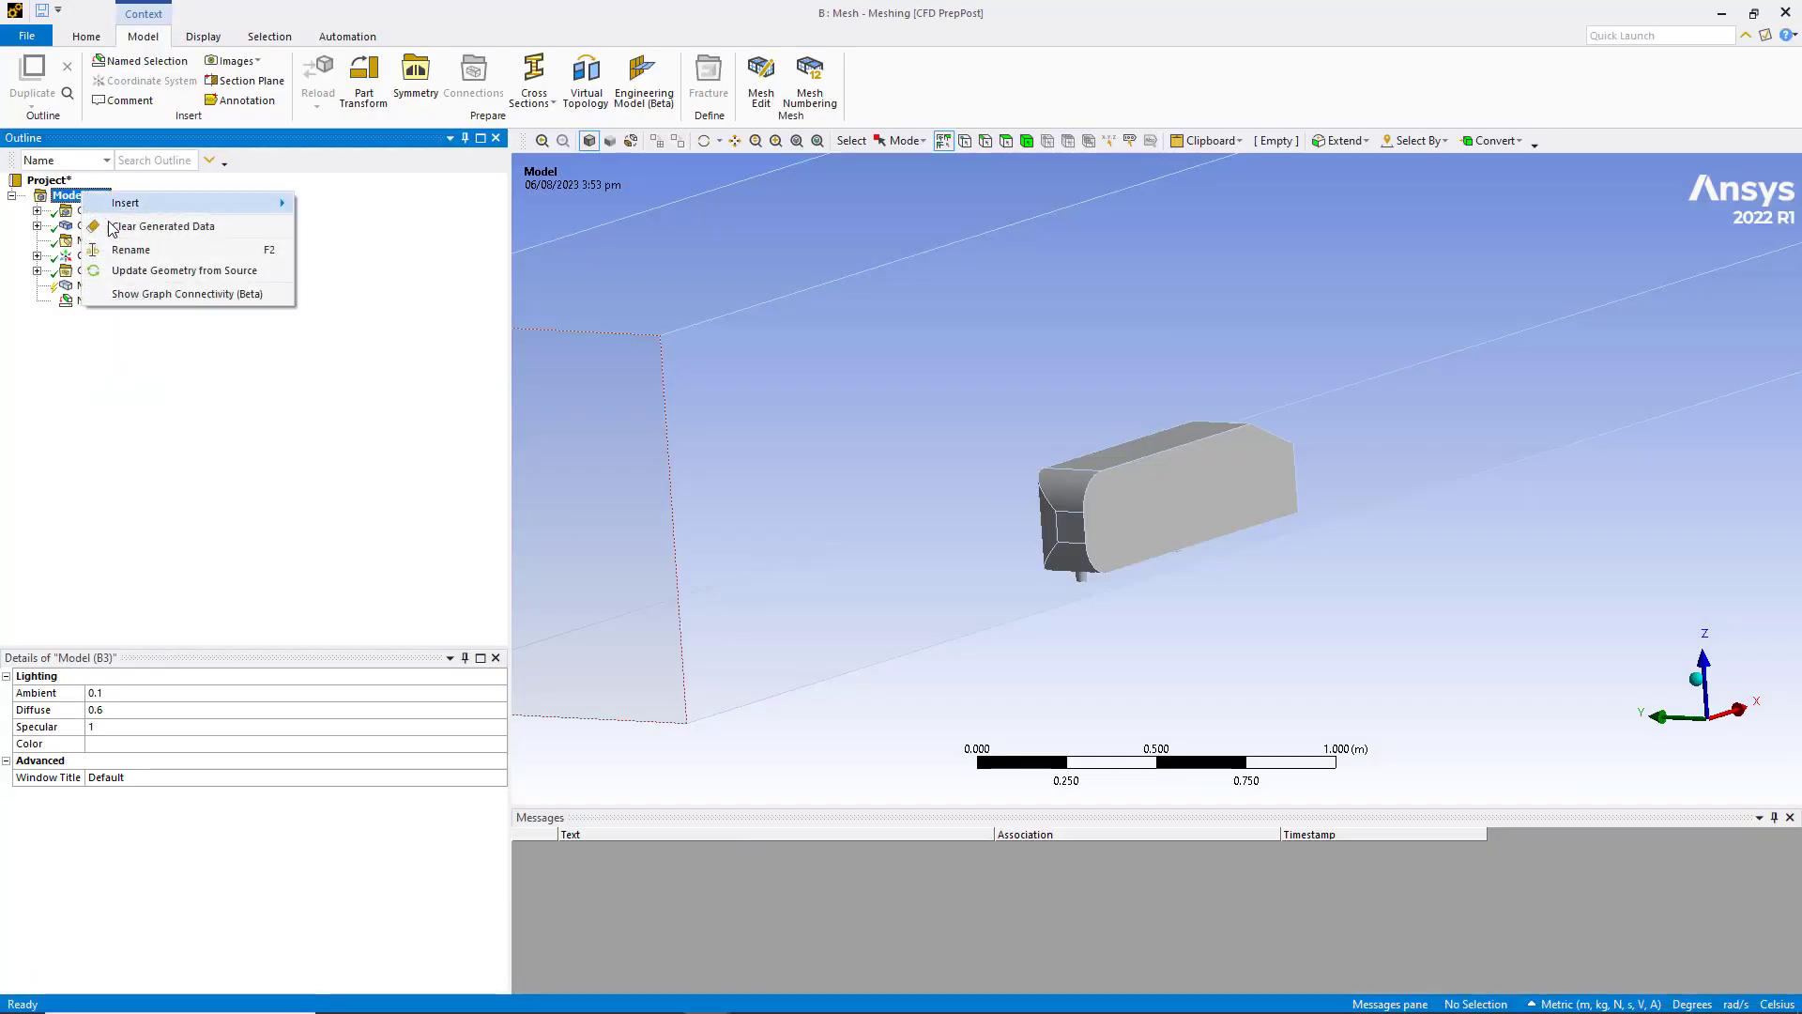
left_click(134, 272)
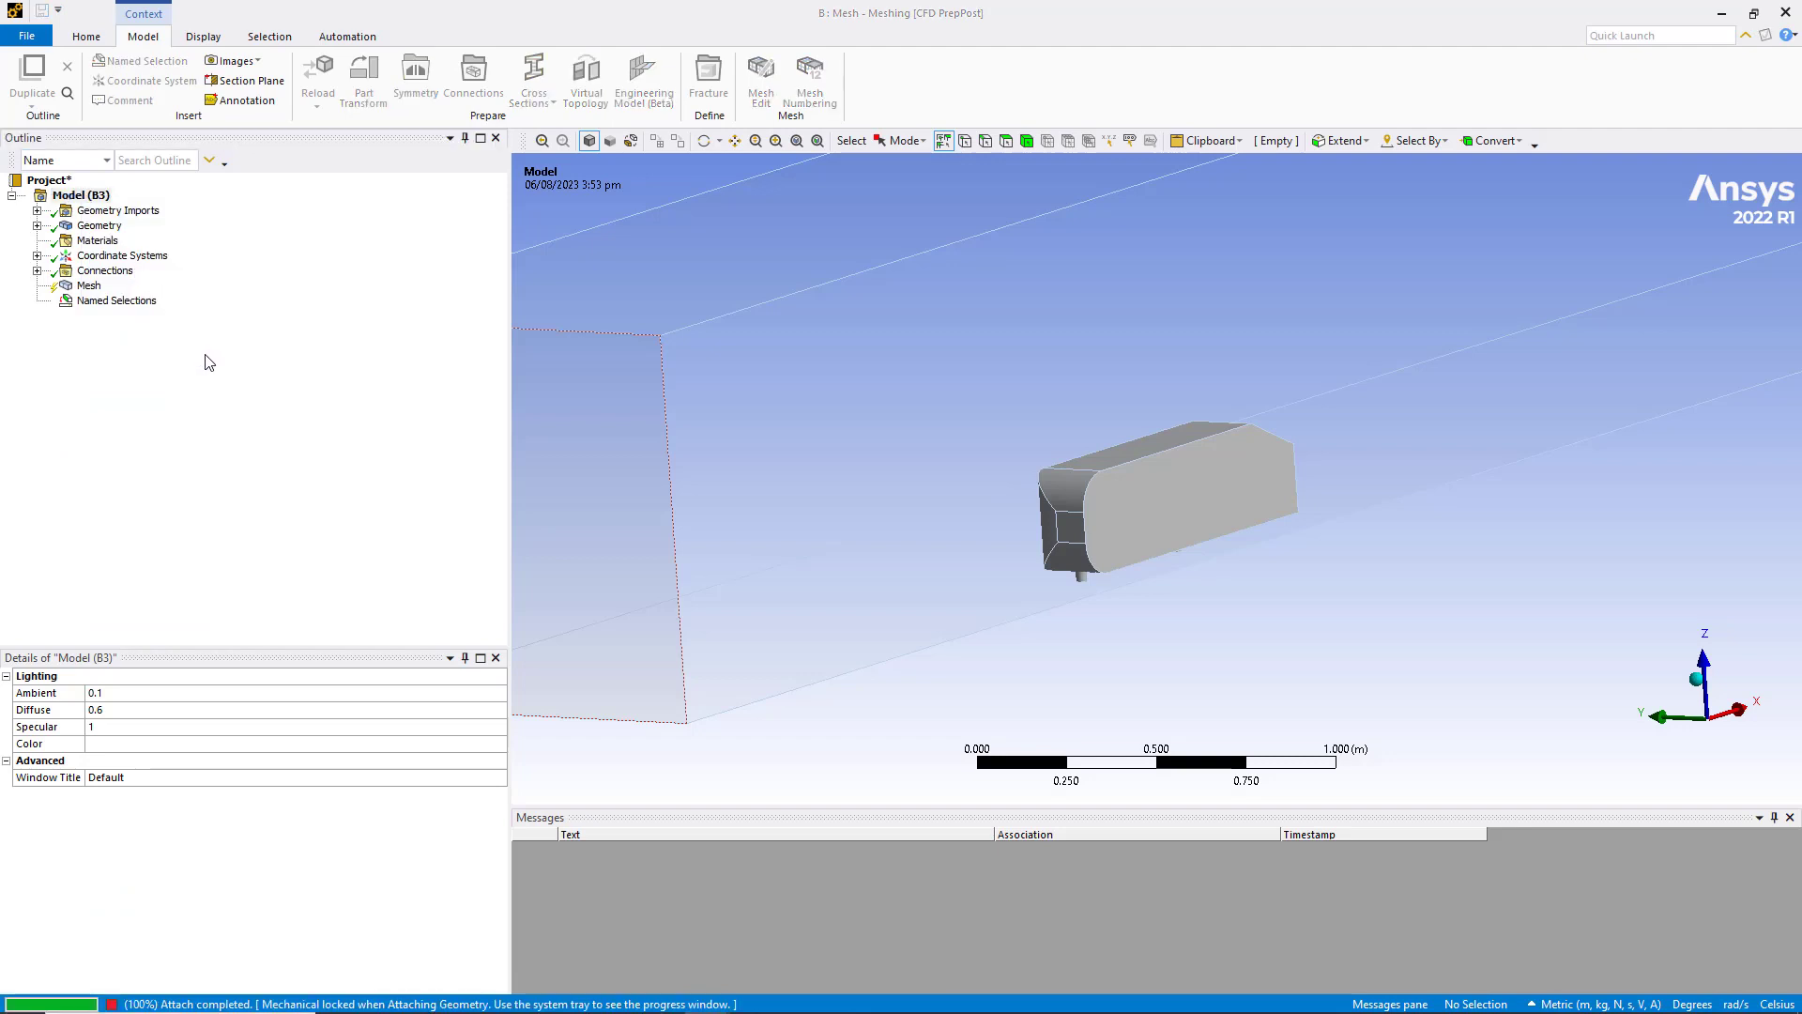
middle_click_drag(1194, 485, 684, 169)
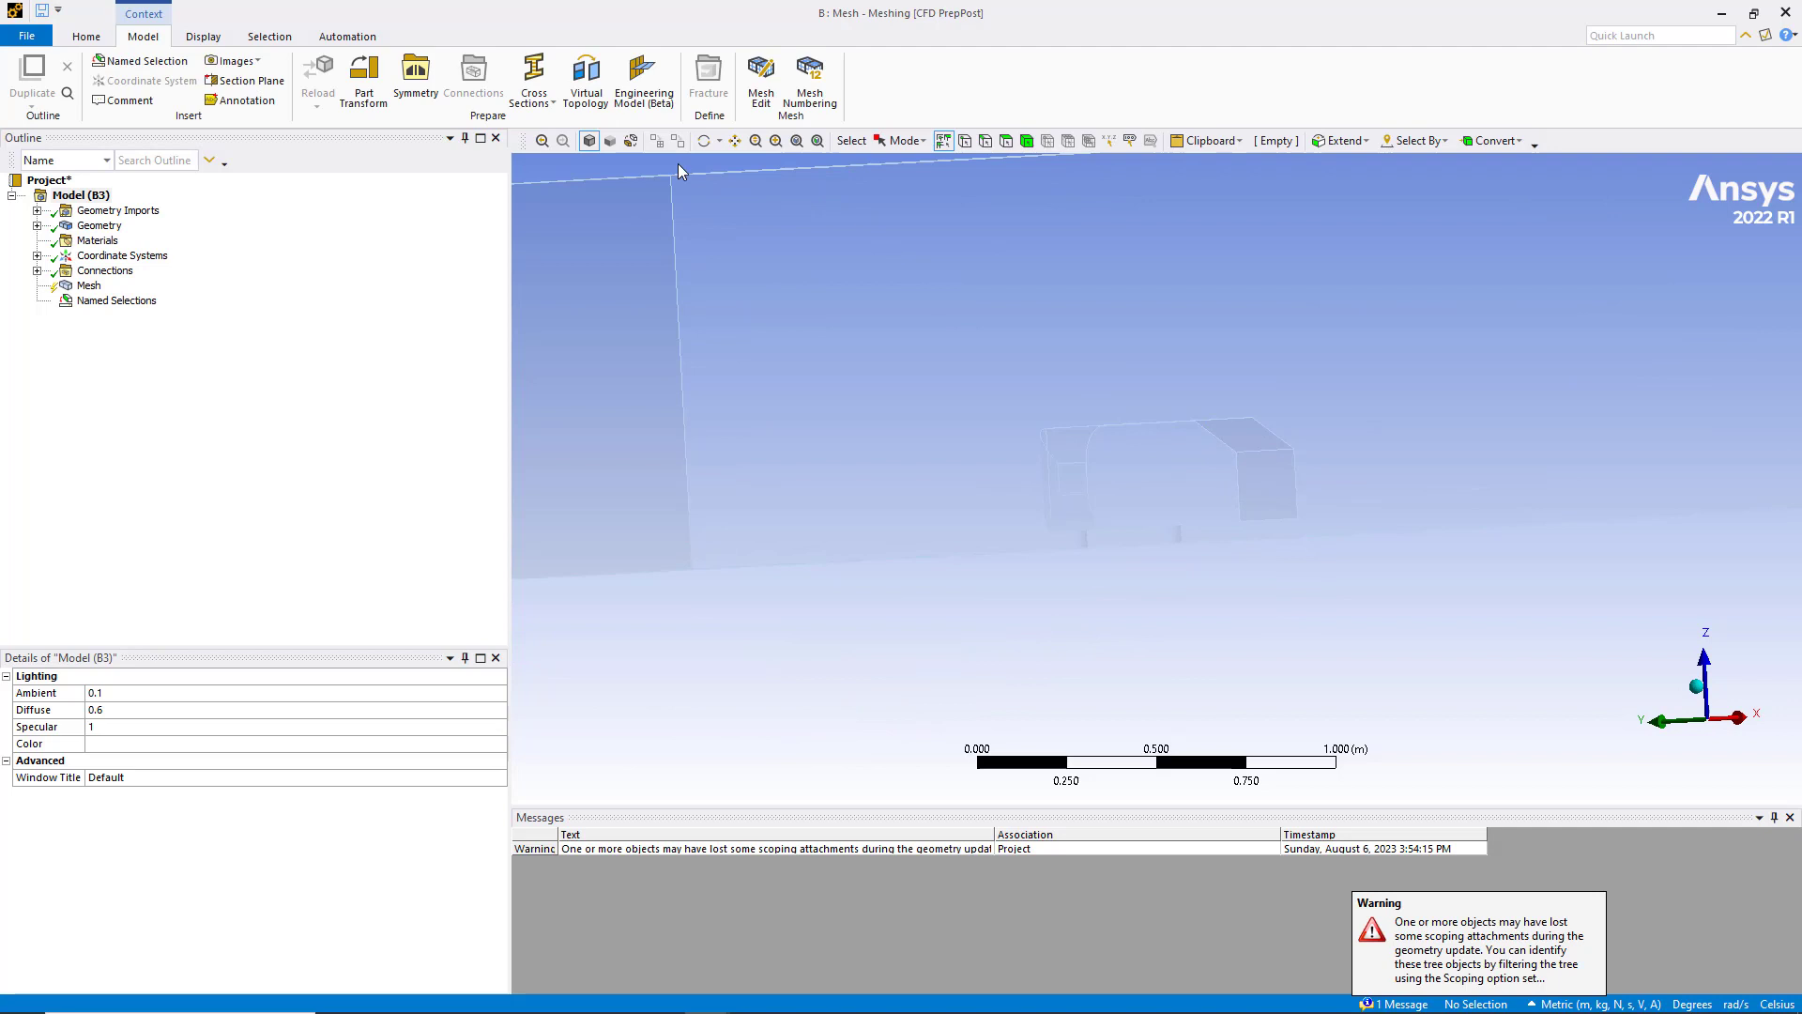
Change the geometry display style and inspect the enclosure from a side view
left_click(611, 143)
left_click(595, 143)
middle_click_drag(951, 366, 1201, 413)
left_click(202, 36)
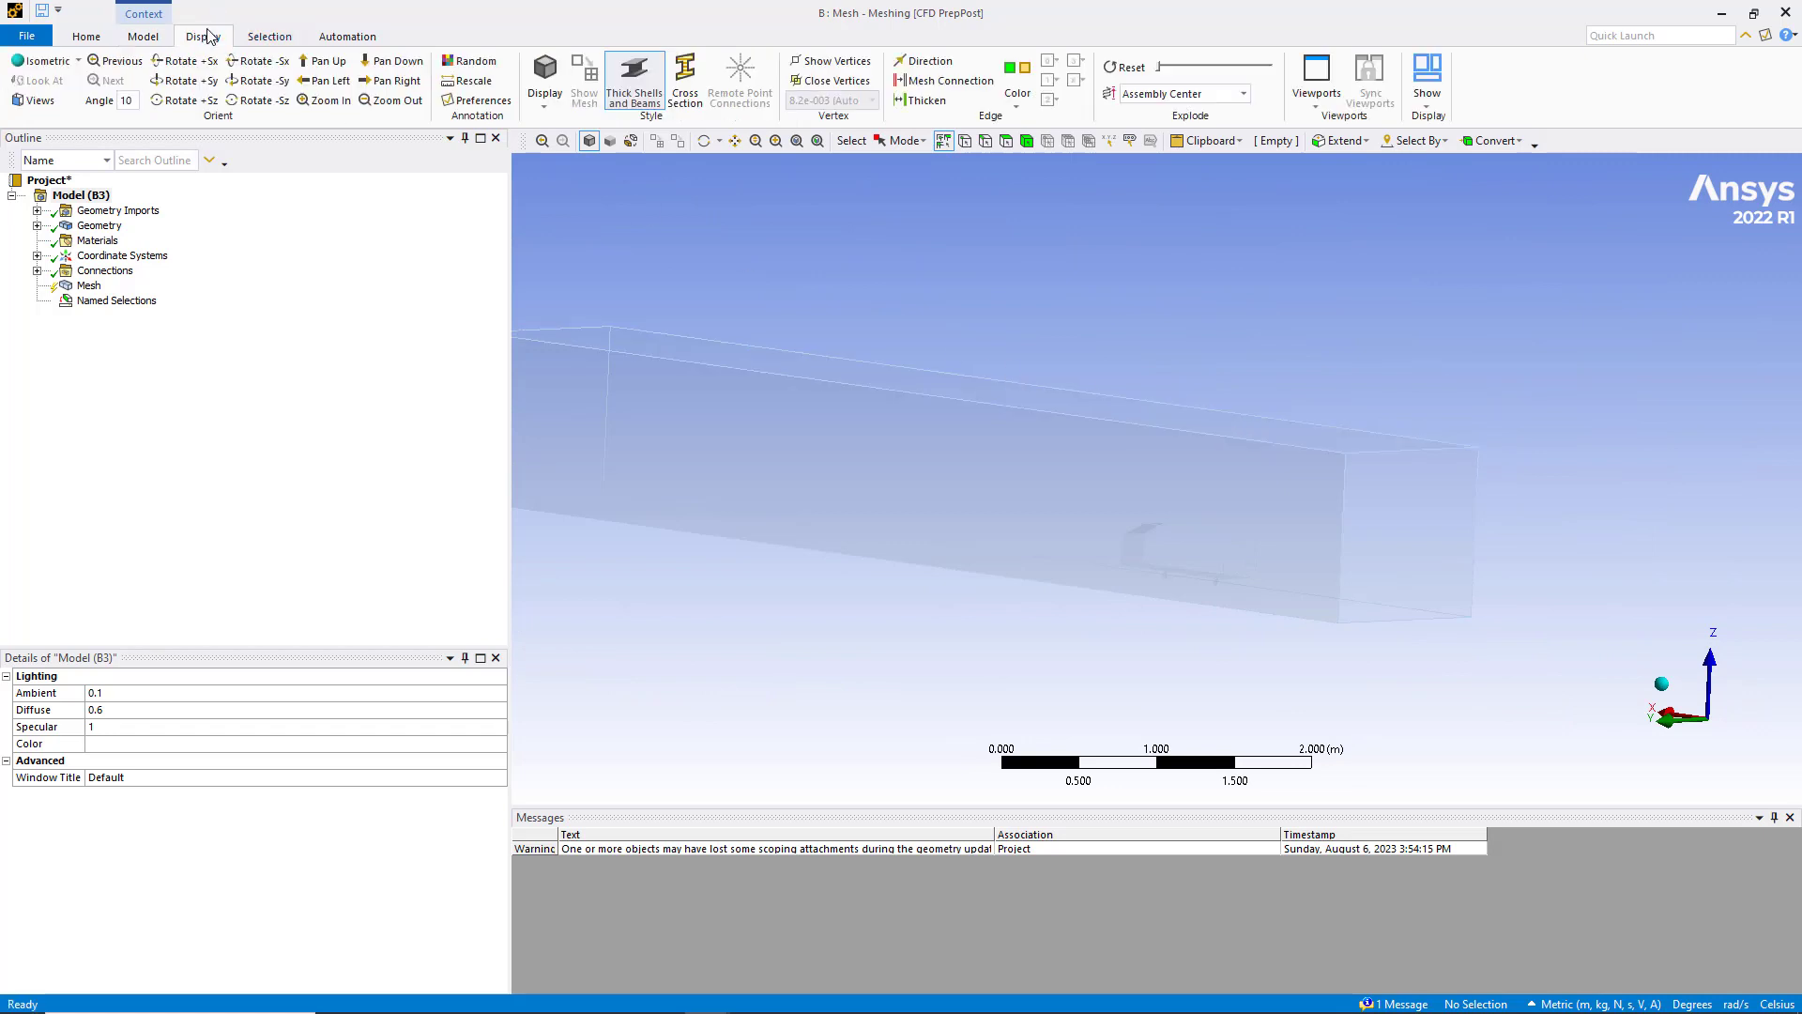
middle_click_drag(1016, 516, 807, 563)
mouse_move(638, 1001)
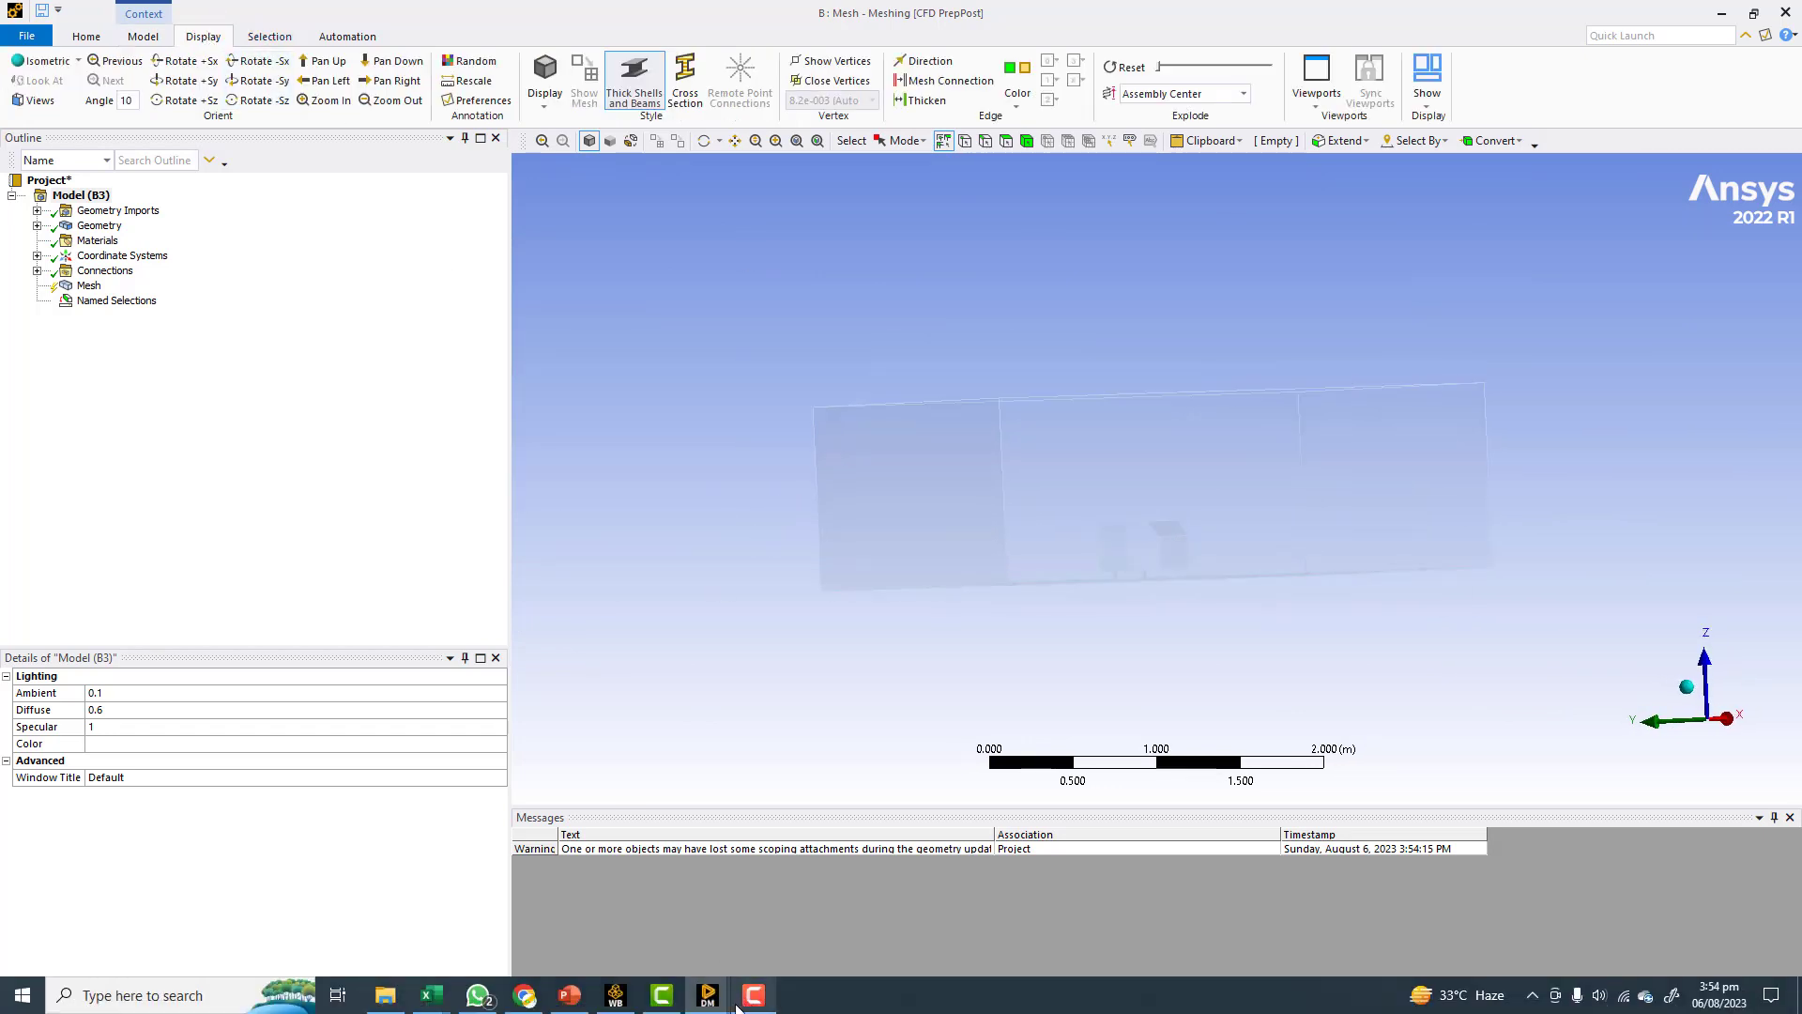
mouse_move(707, 997)
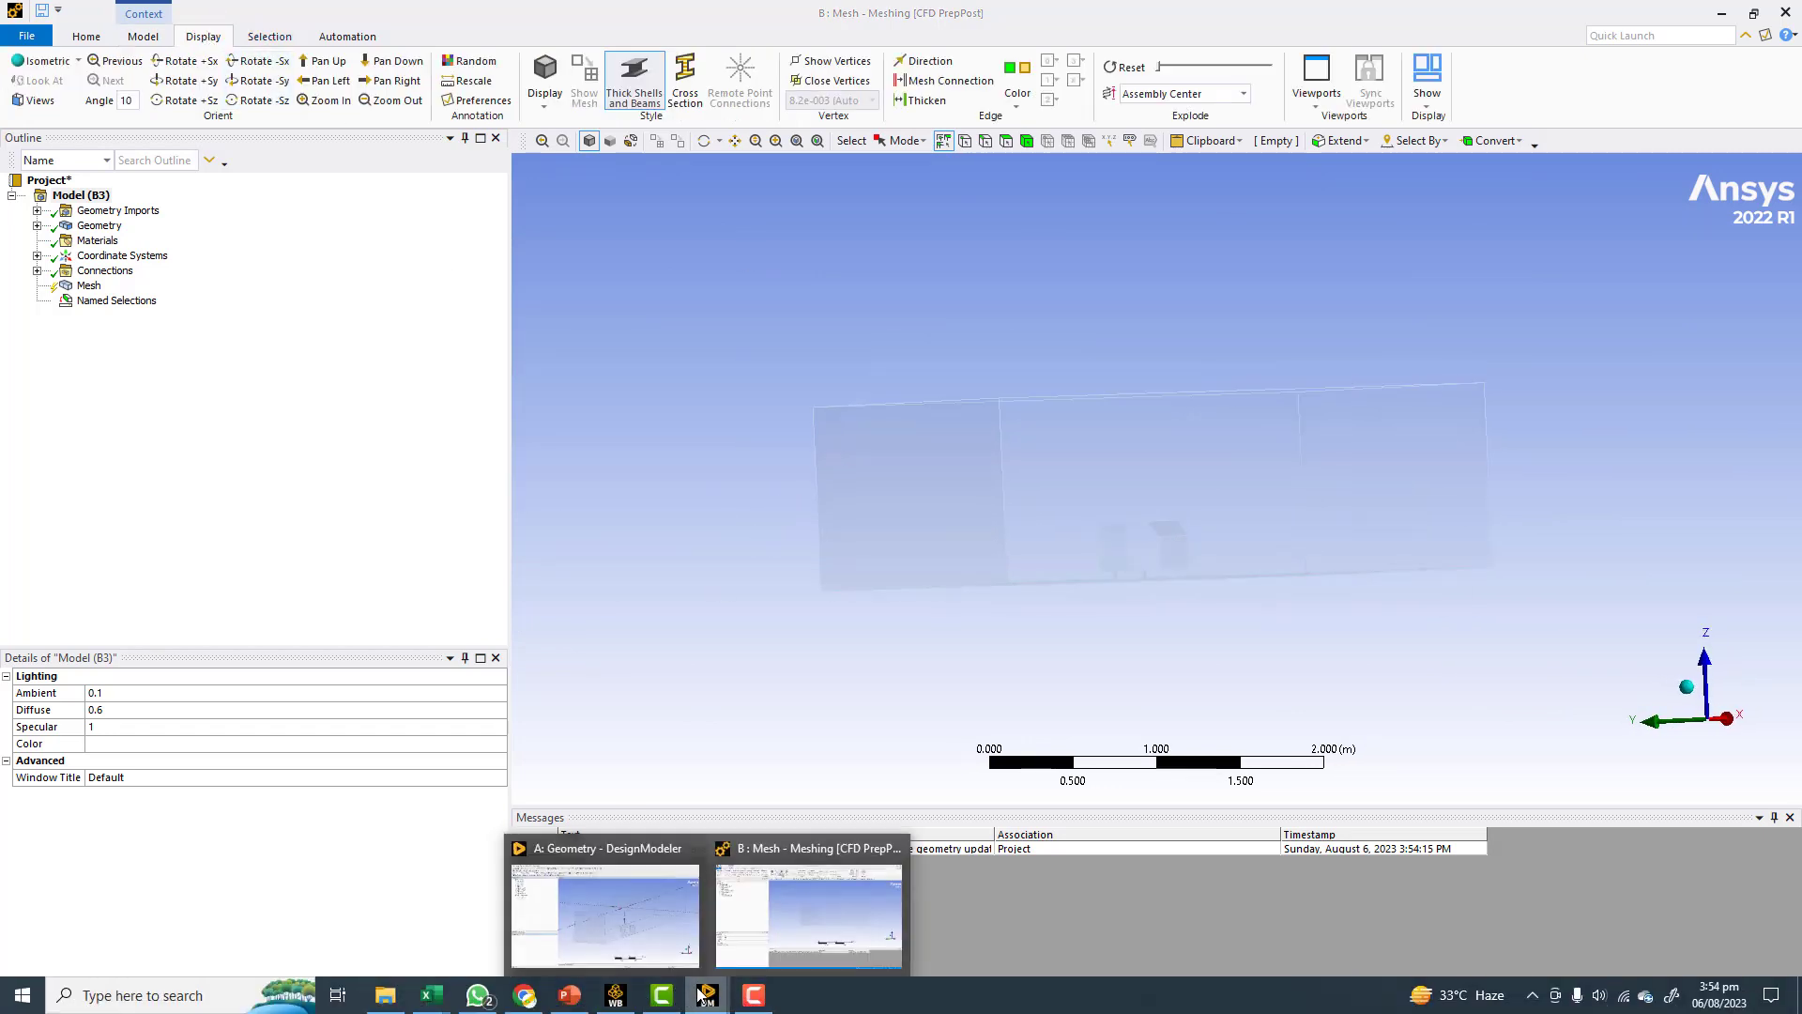
left_click(633, 933)
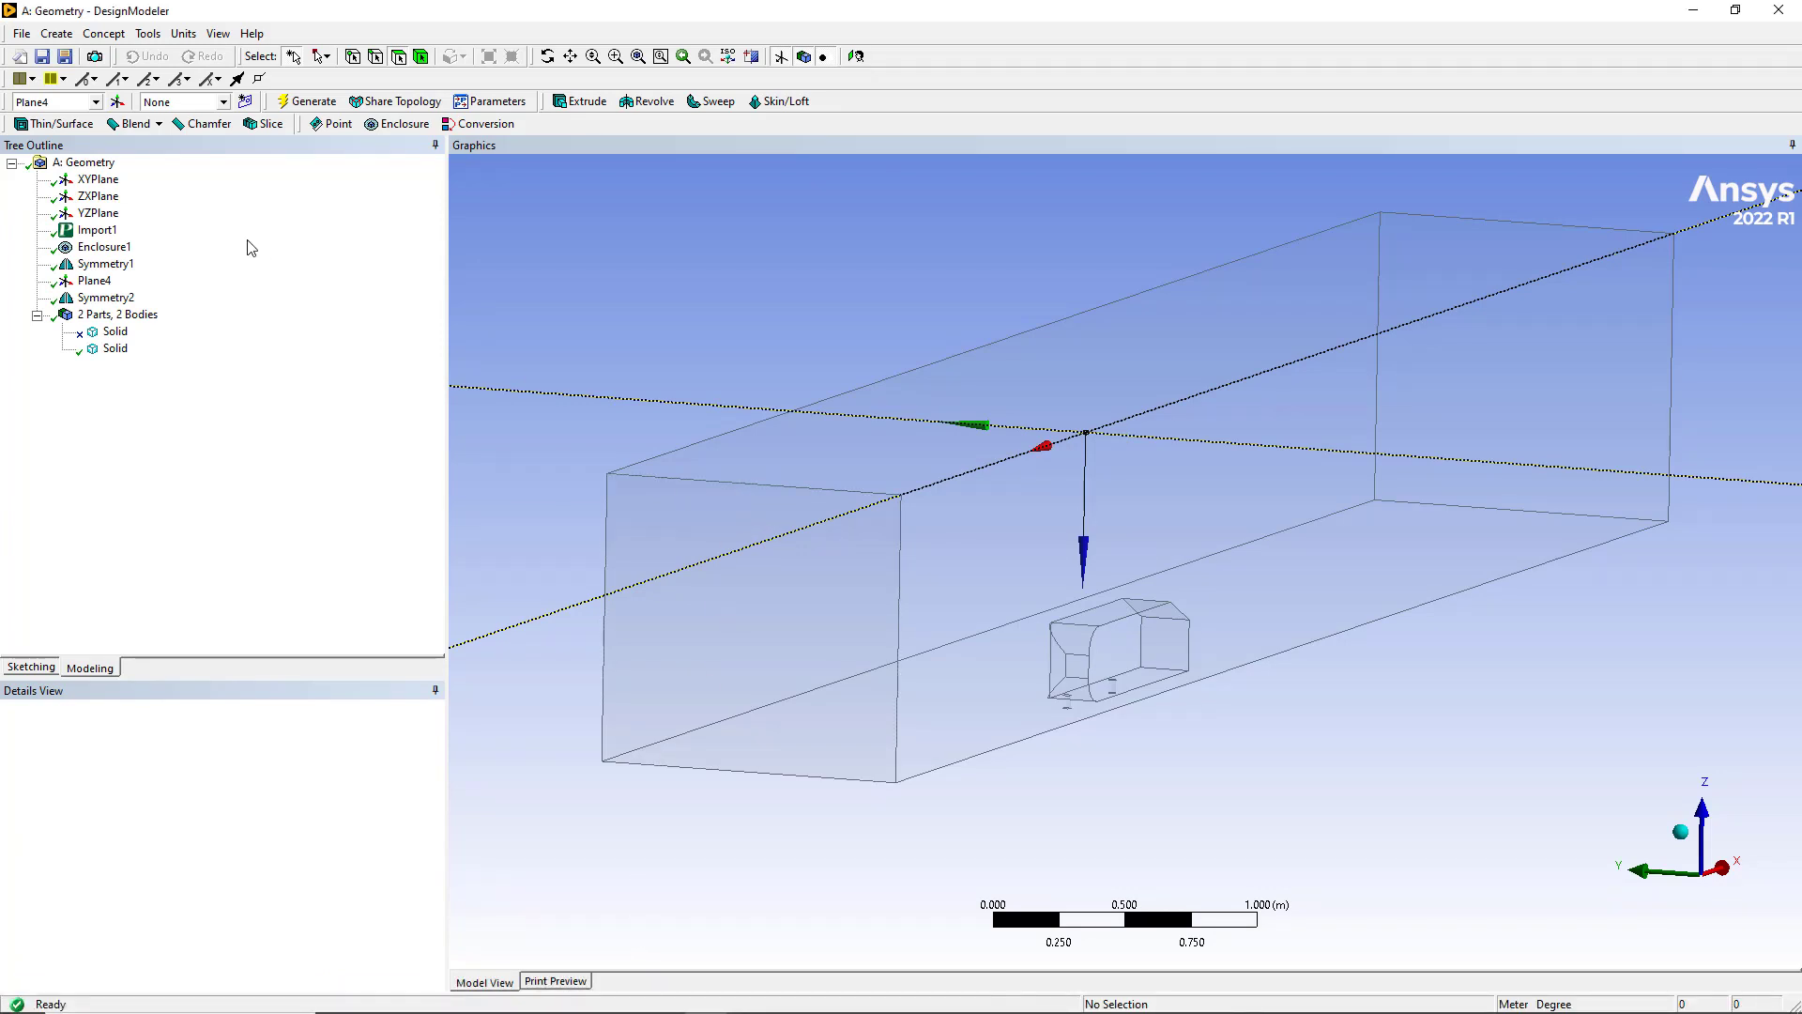
Inspect Symmetry2's Plane4 cut across the enclosure top and its Partial Model type
left_click(94, 281)
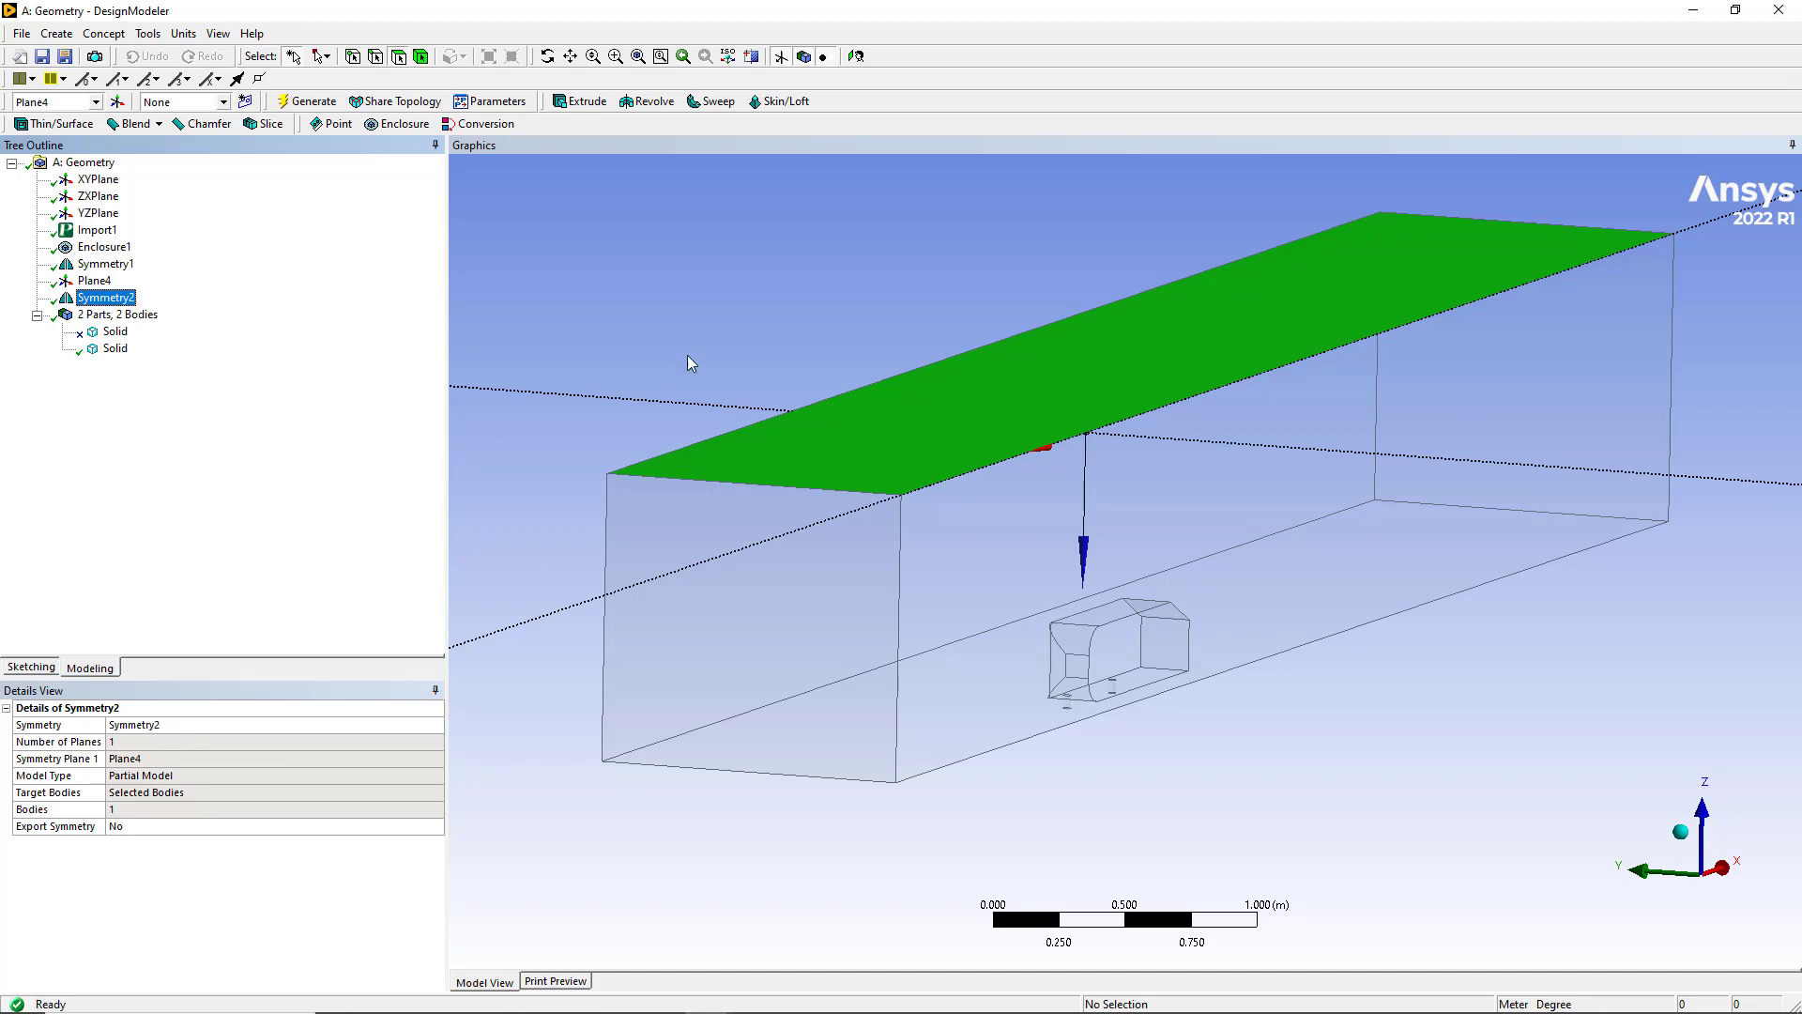
middle_click_drag(731, 588, 788, 516)
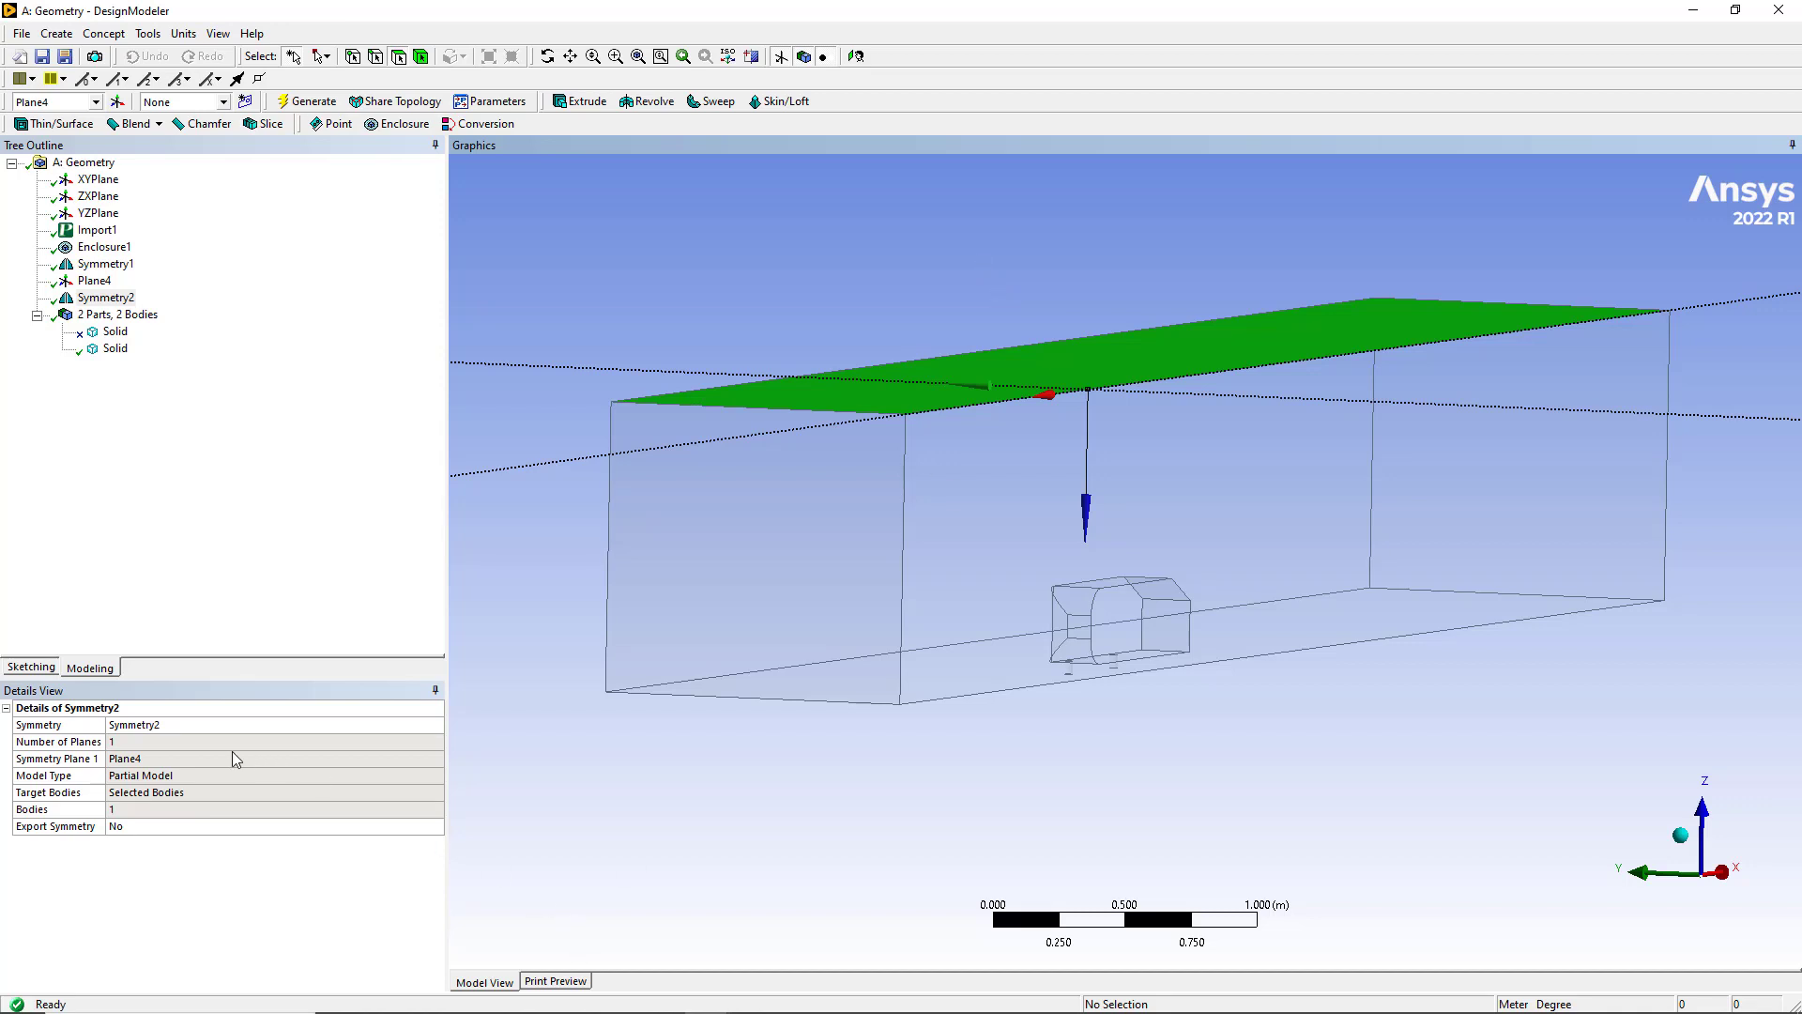
left_click(212, 777)
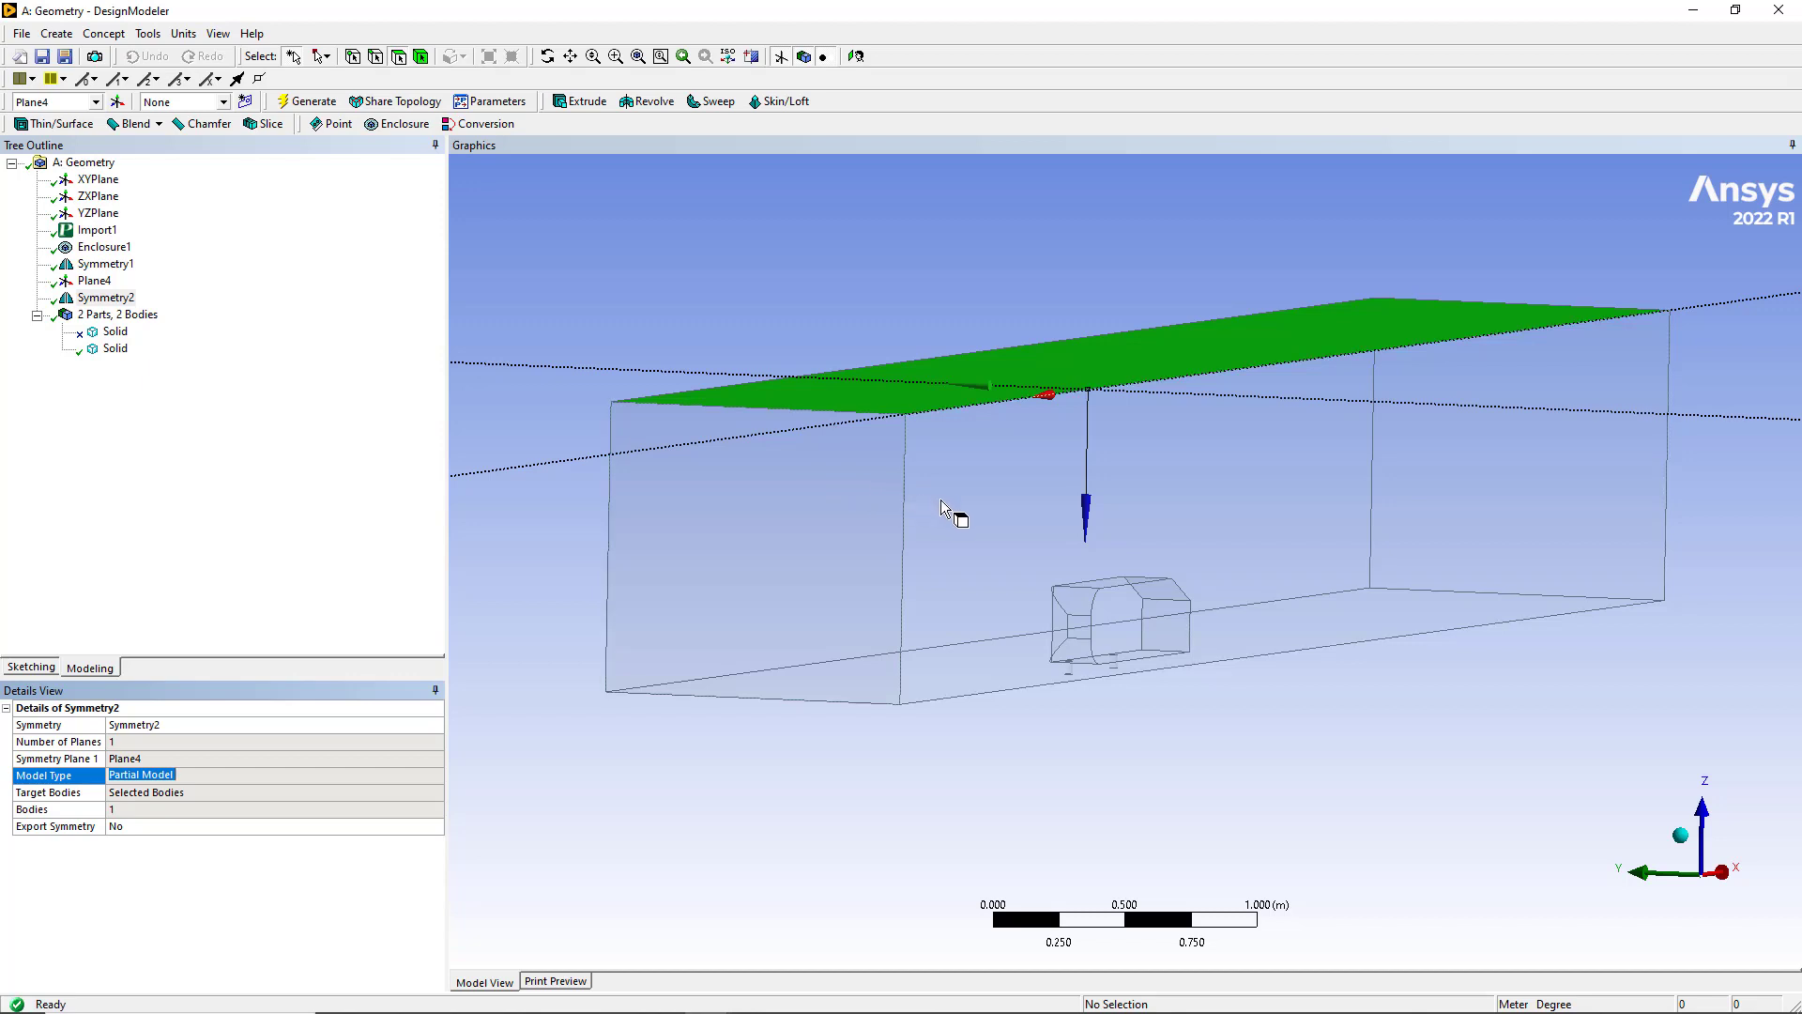
middle_click_drag(953, 510, 977, 511)
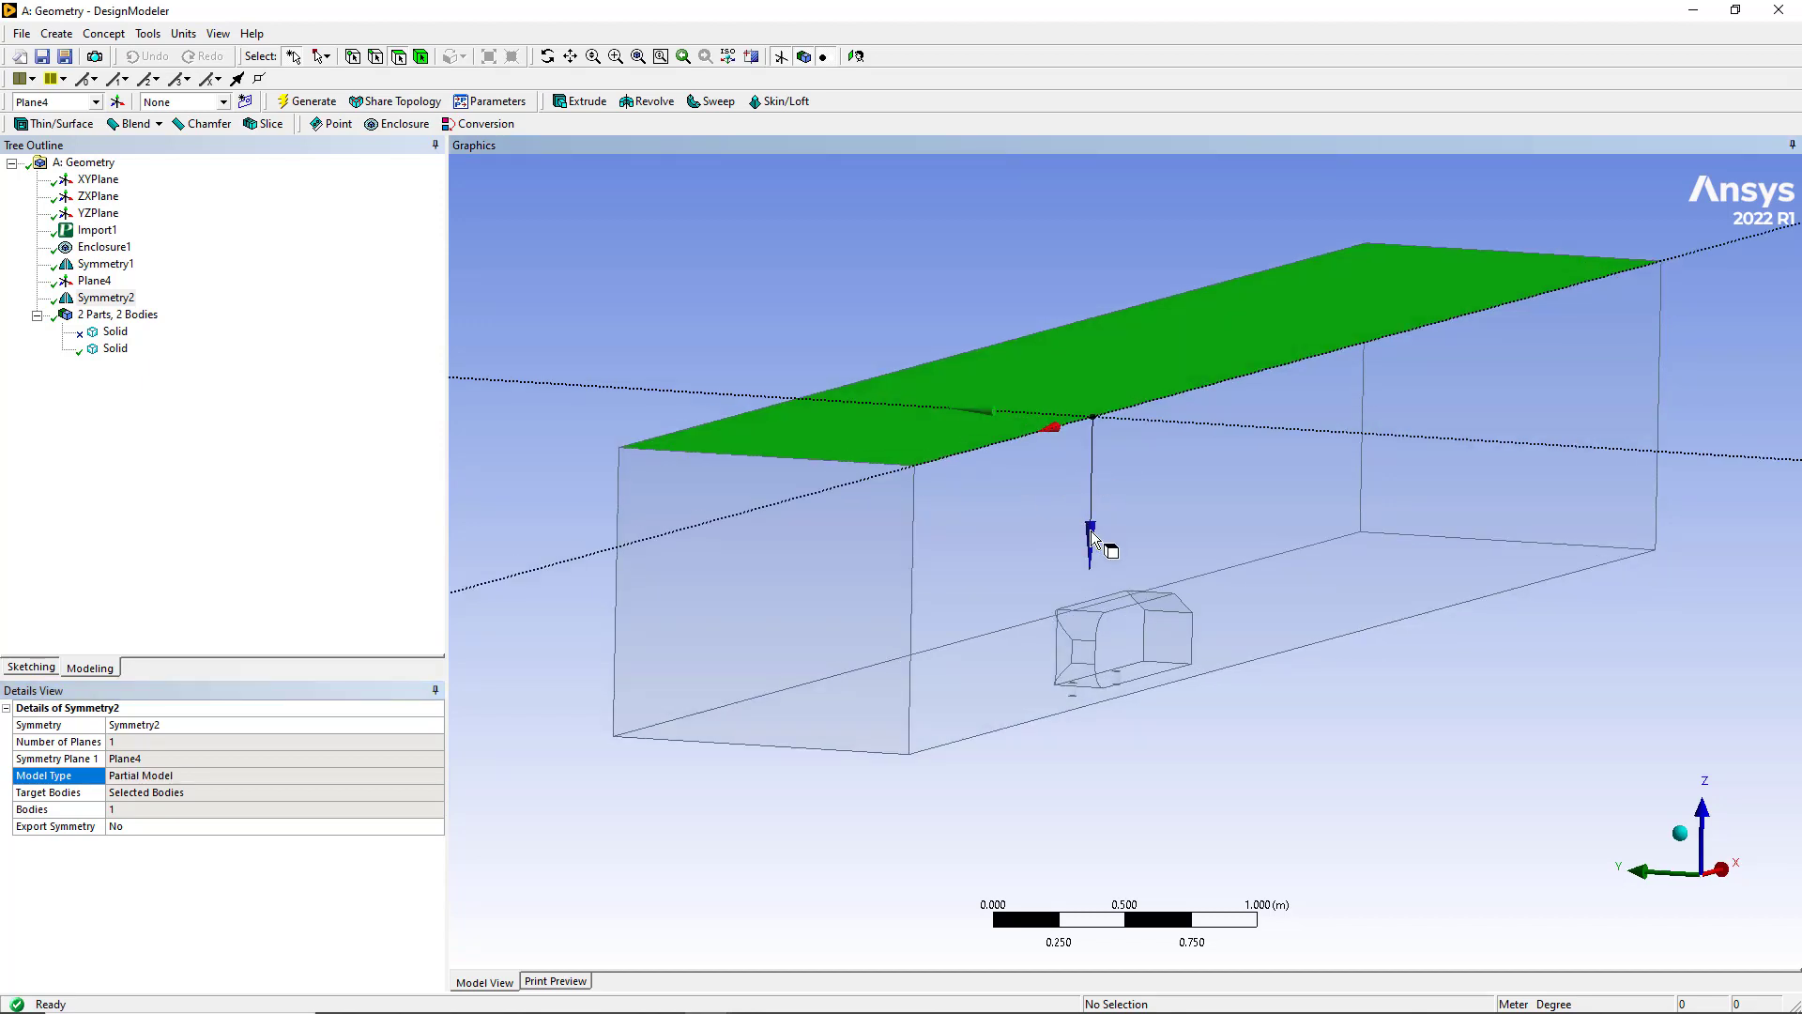